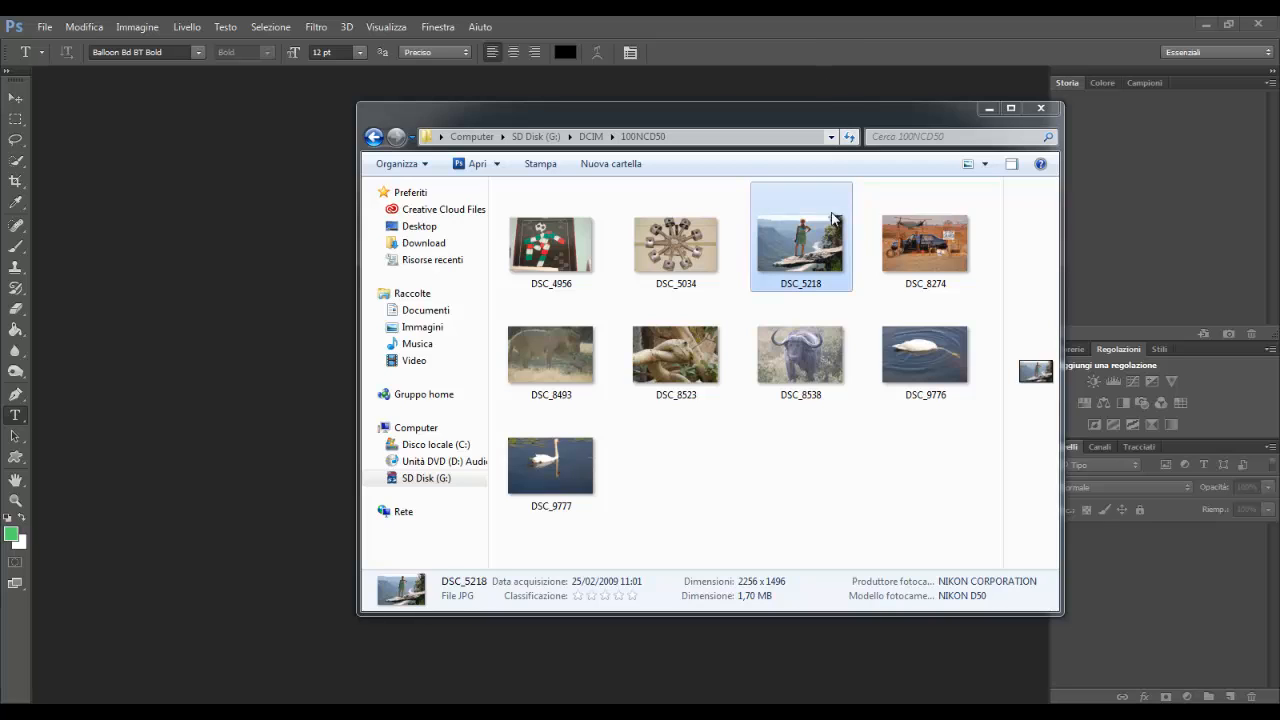
# Open the DSC_5218 photo from the SD card folder and apply the automatic tone, contrast and colour corrections.
pyautogui.moveTo(810, 243); pyautogui.dragTo(219, 325)
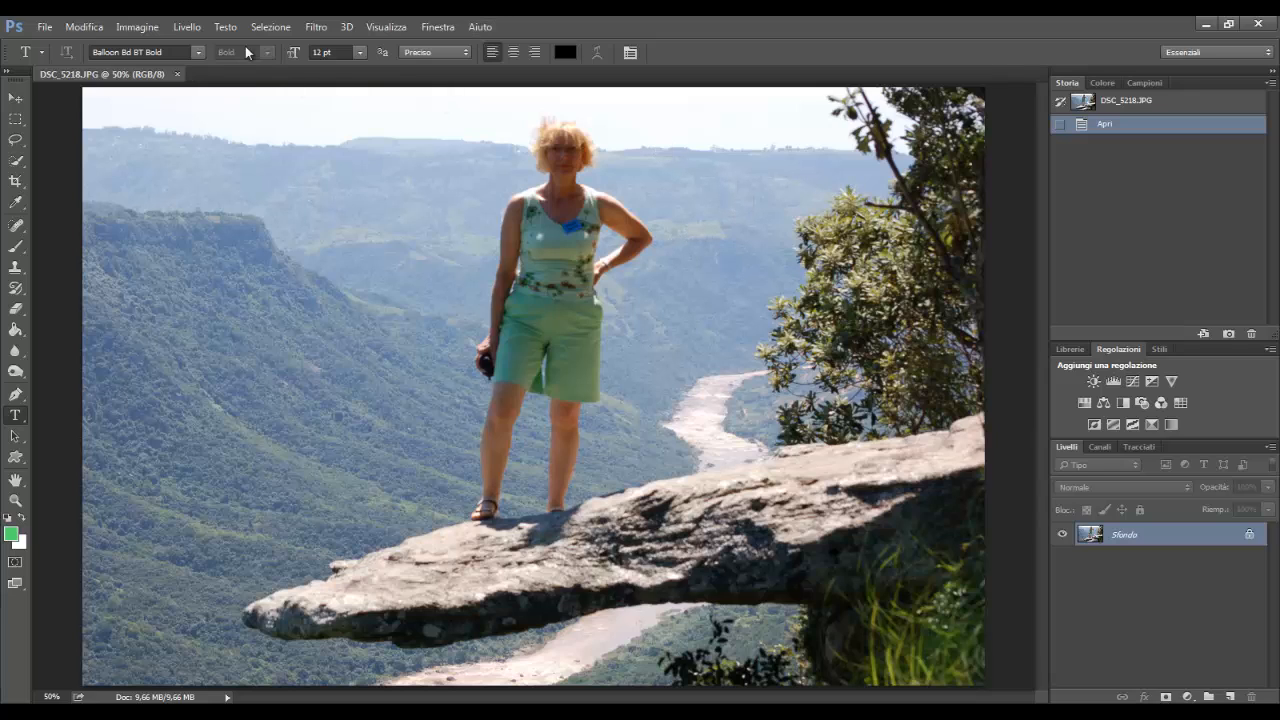
pyautogui.click(147, 30)
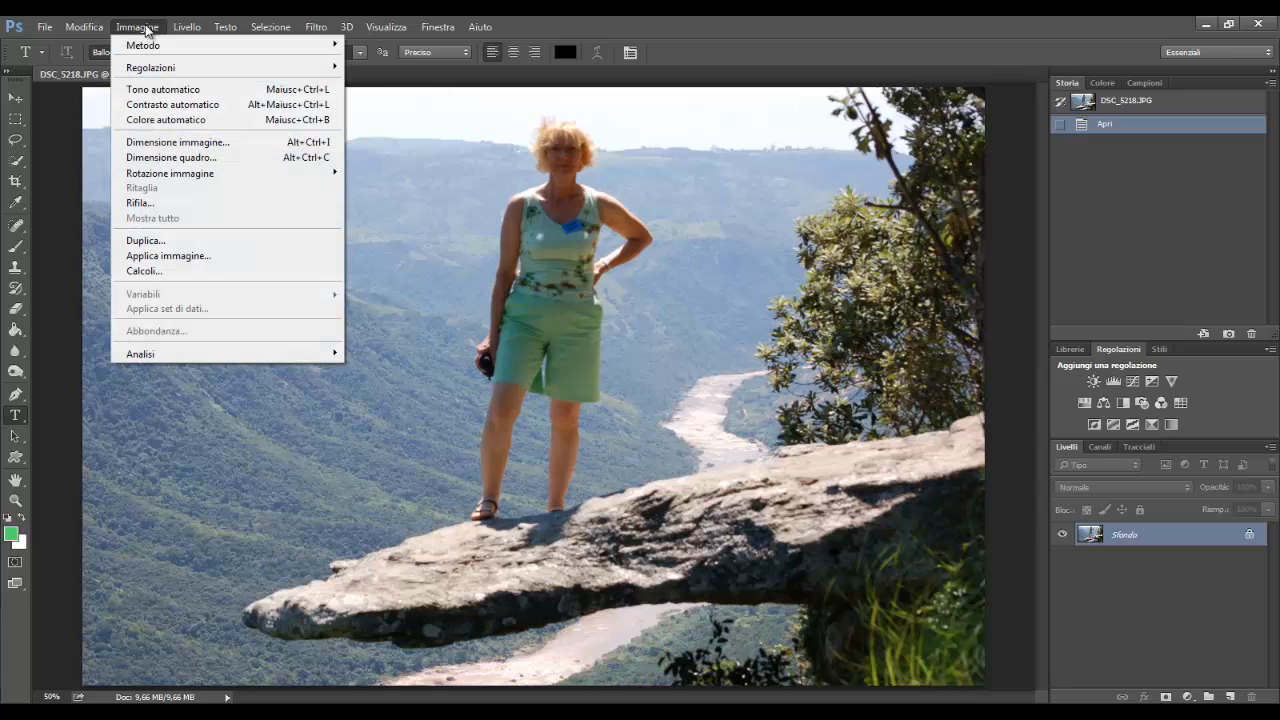
pyautogui.click(175, 89)
pyautogui.click(158, 26)
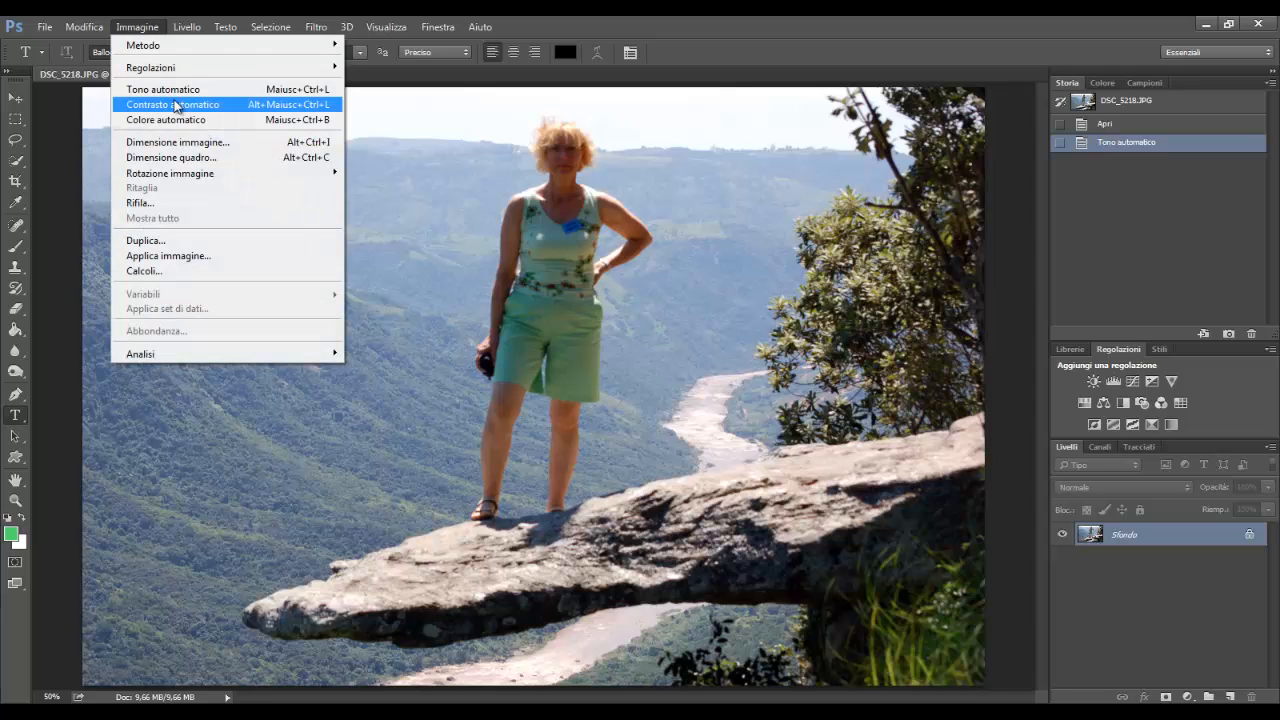
pyautogui.click(173, 101)
pyautogui.click(152, 31)
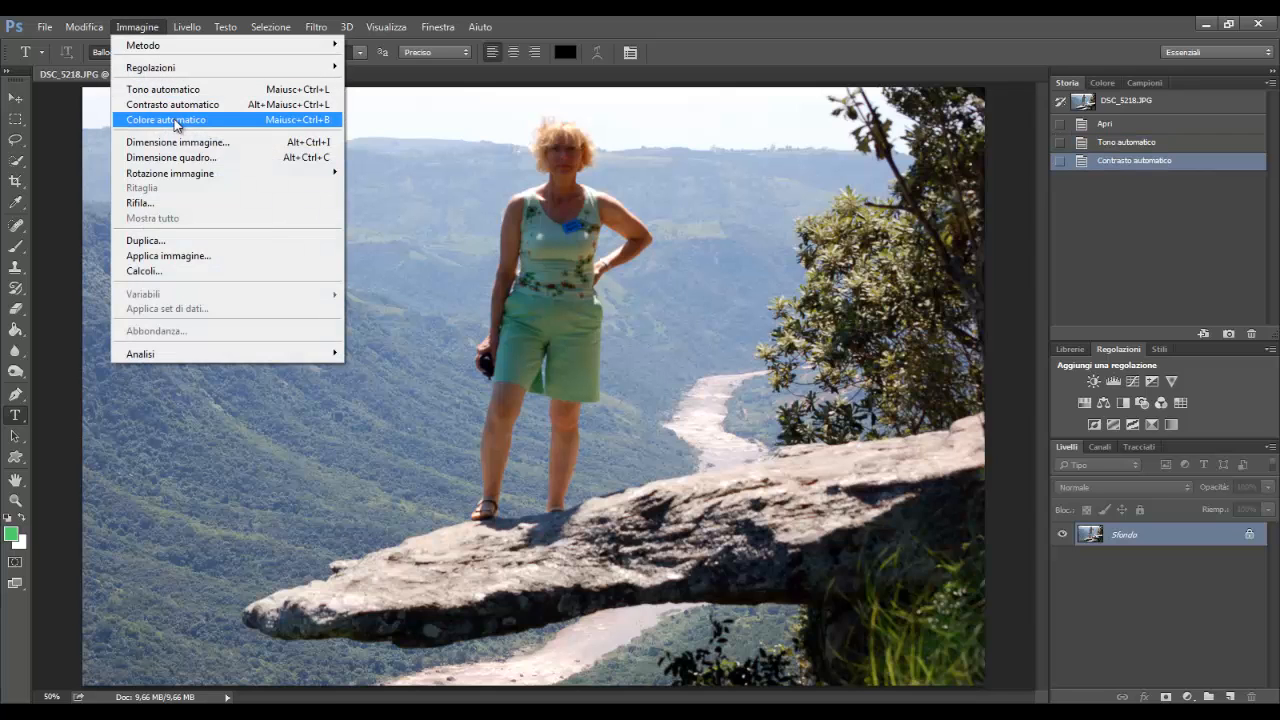
pyautogui.click(174, 120)
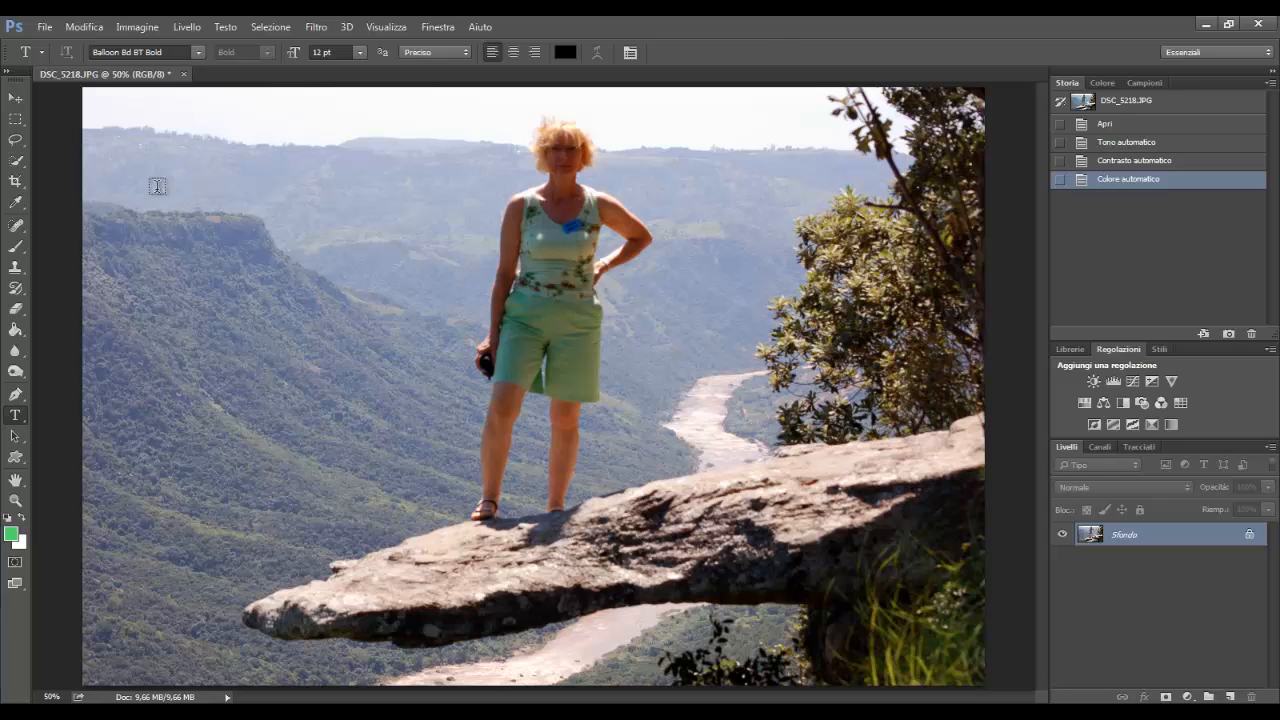
# Select the woman's face and neck with the Quick Selection tool.
pyautogui.click(22, 168)
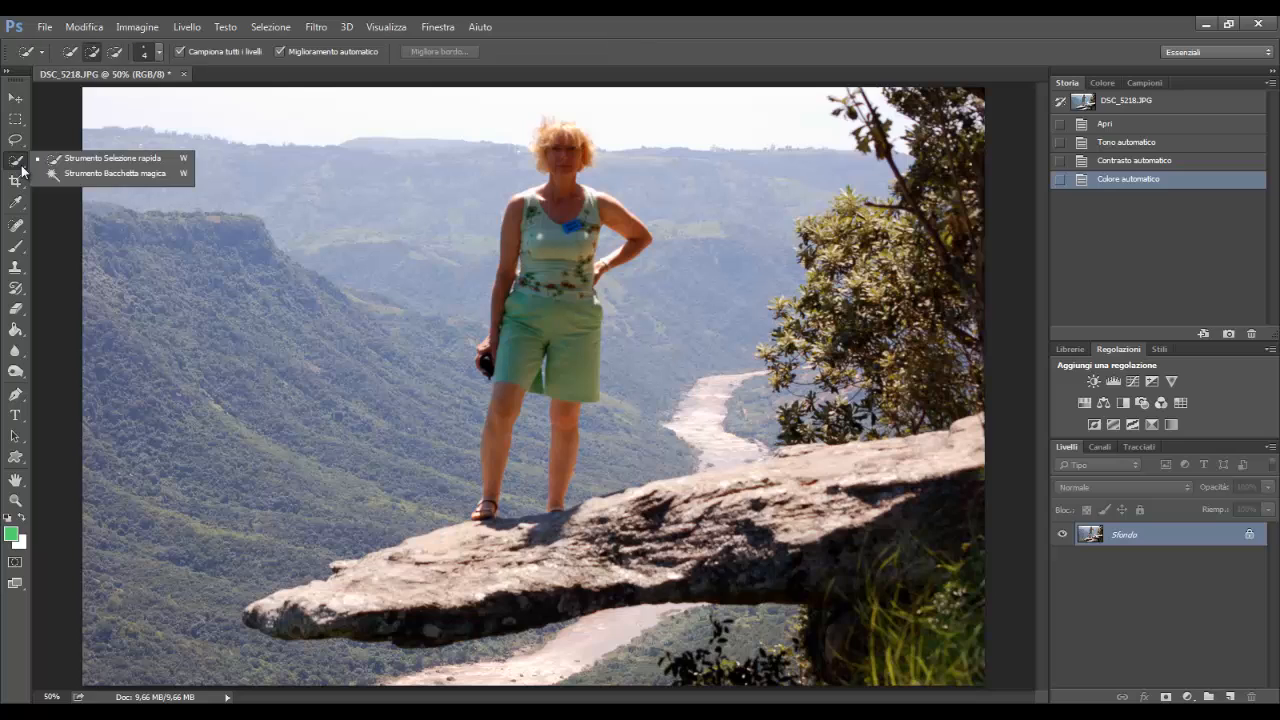
pyautogui.click(93, 160)
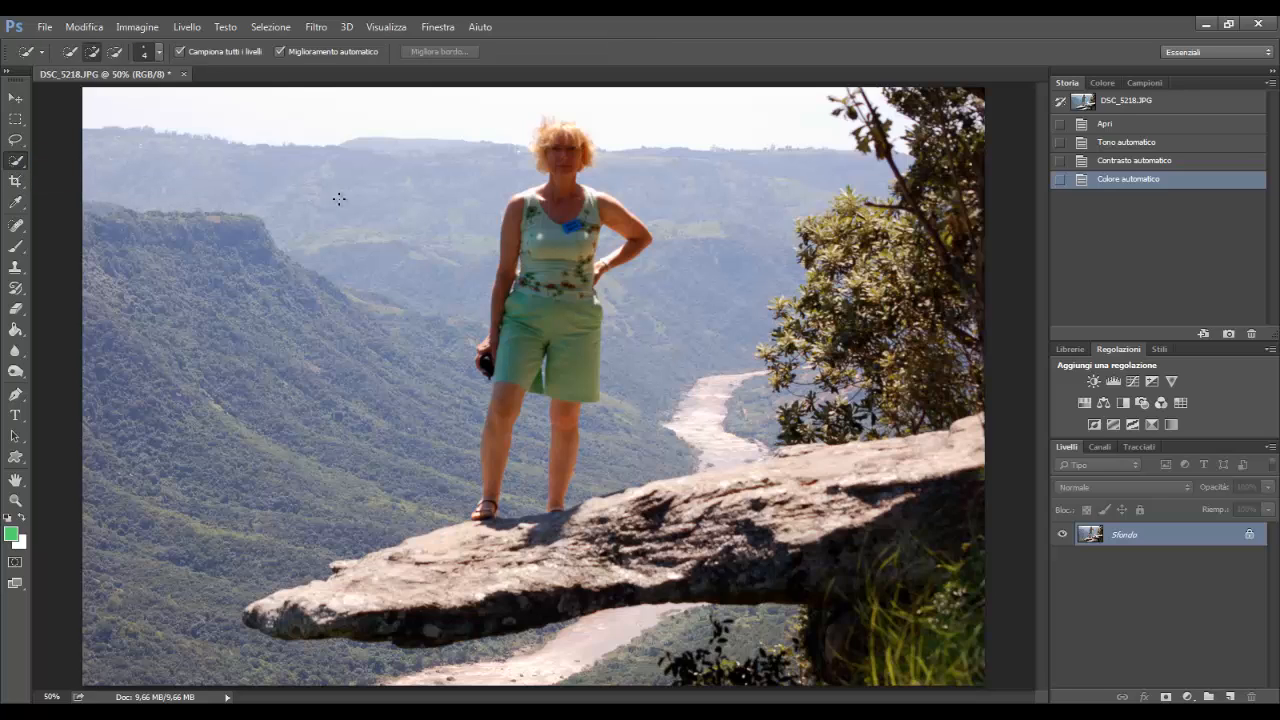
pyautogui.moveTo(552, 133); pyautogui.dragTo(542, 165)
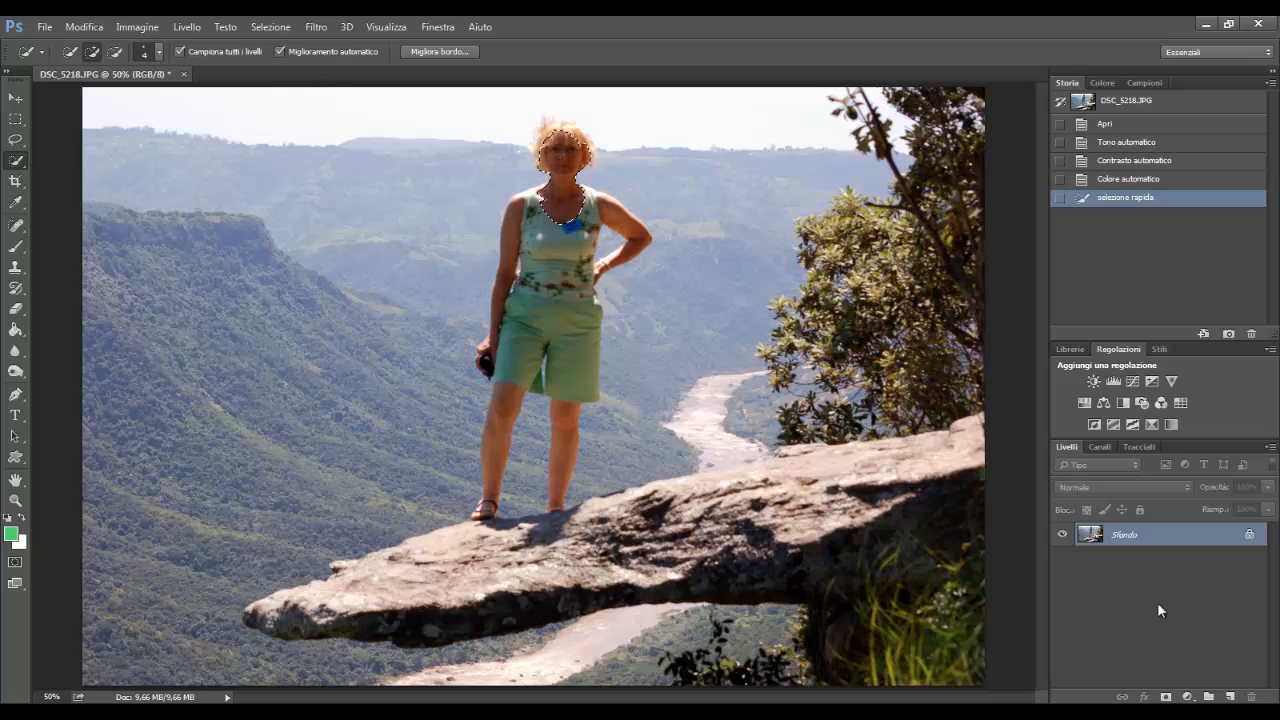
# Add a Hue/Saturation adjustment layer for the selected face and set its saturation to +1.
pyautogui.click(1084, 403)
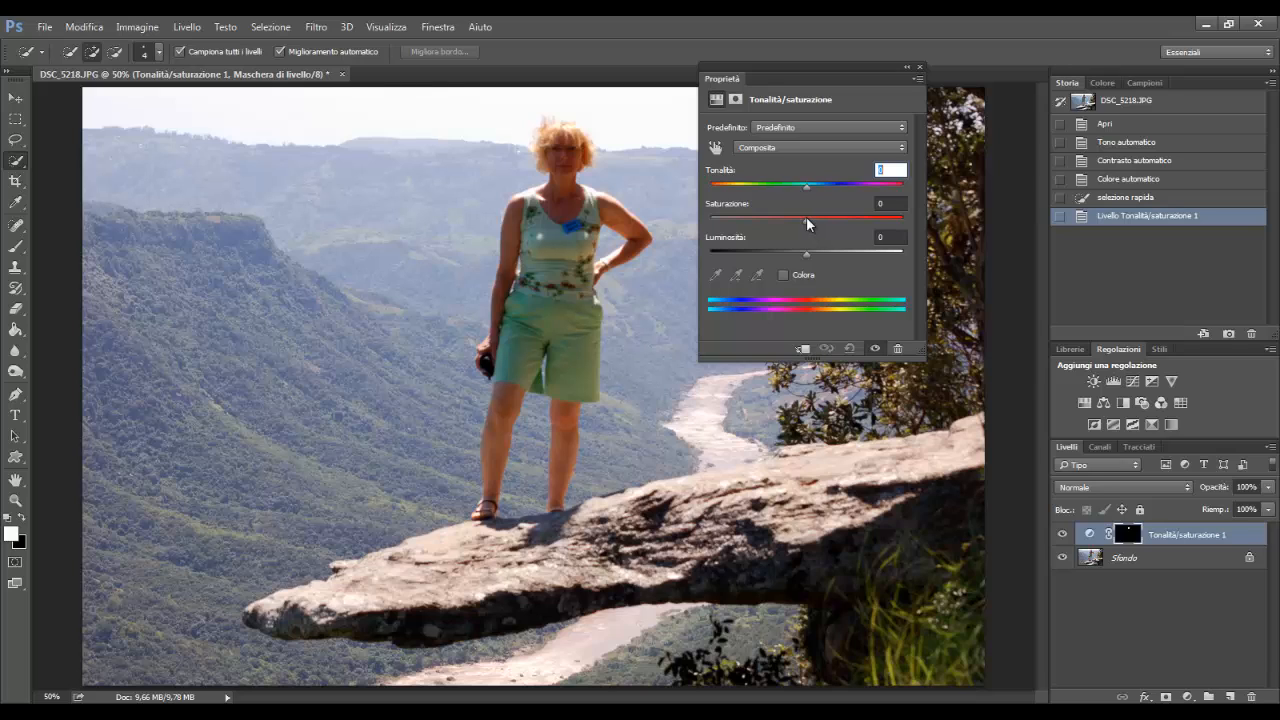
pyautogui.moveTo(808, 224)
pyautogui.mouseDown()
pyautogui.moveTo(838, 226)
pyautogui.moveTo(788, 228)
pyautogui.moveTo(890, 247)
pyautogui.moveTo(802, 236)
pyautogui.moveTo(809, 221)
pyautogui.mouseUp()
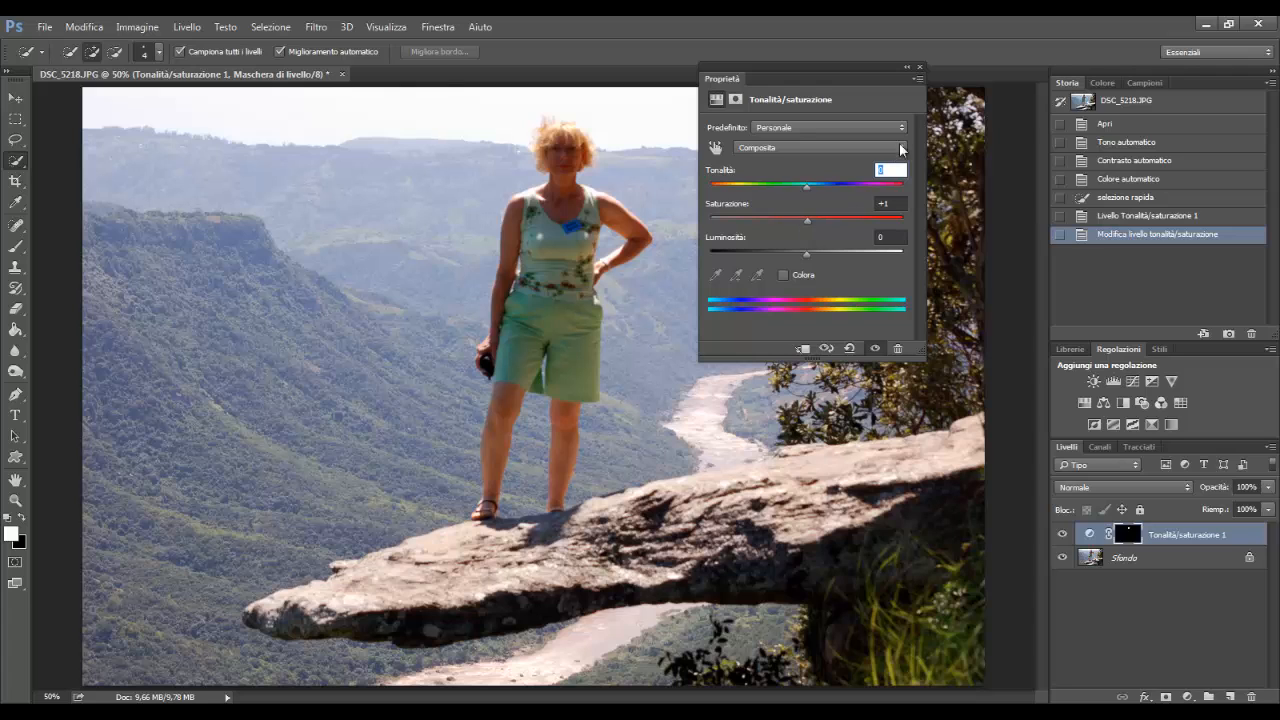
pyautogui.click(920, 67)
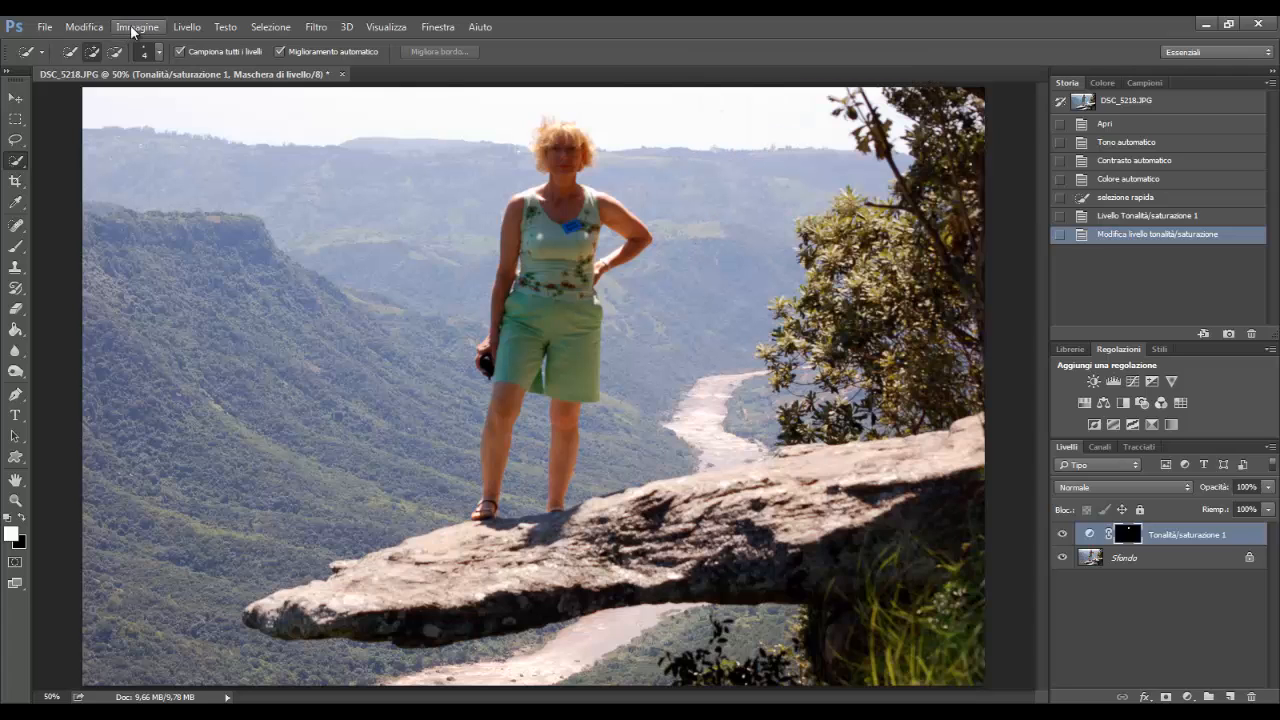
# Try Shadows/Highlights on the adjustment layer's mask with shadows amount 79%, highlights amount 74% and midtones -7, and delete that layer.
pyautogui.click(137, 26)
pyautogui.moveTo(168, 70)
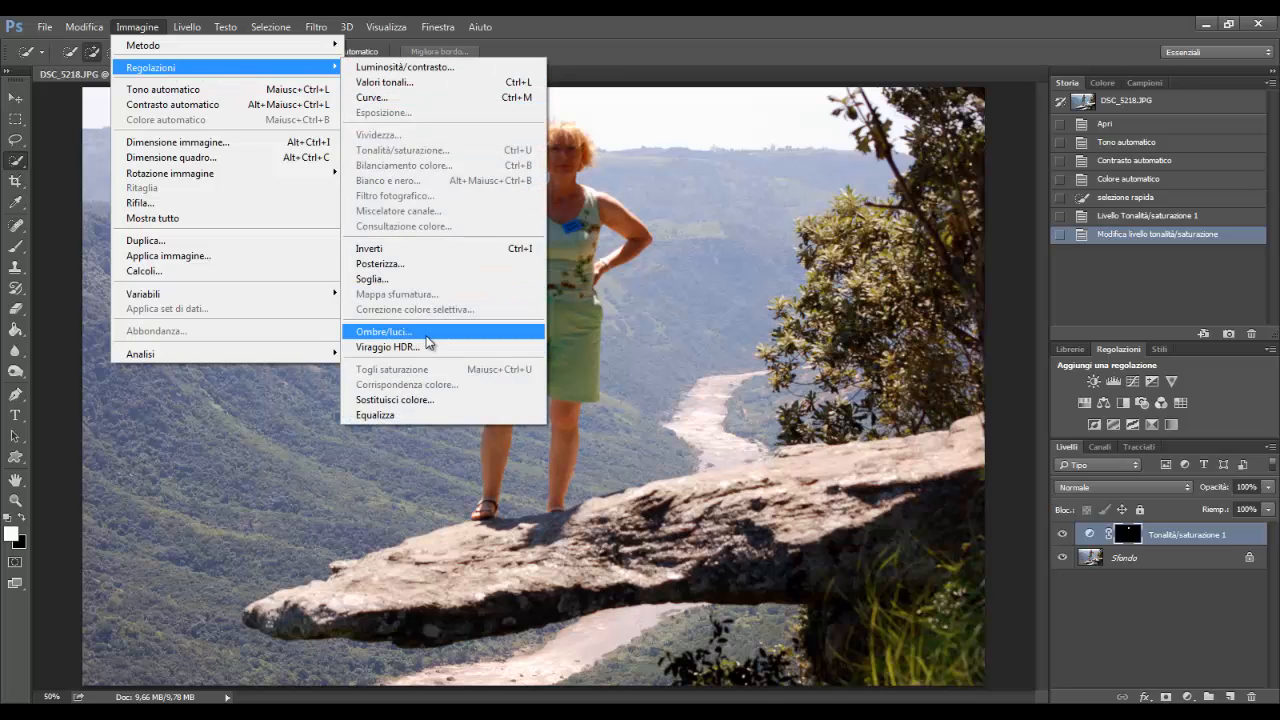
pyautogui.click(432, 332)
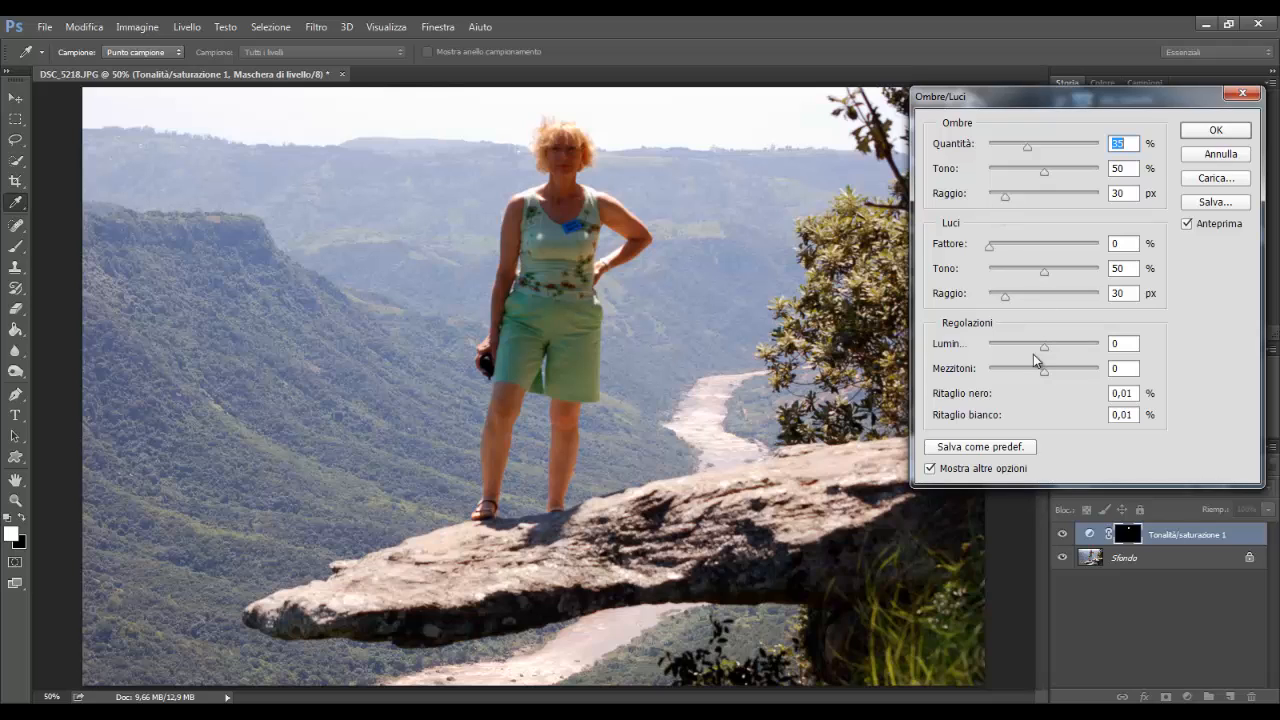
pyautogui.moveTo(1052, 377)
pyautogui.mouseDown()
pyautogui.moveTo(1094, 377)
pyautogui.moveTo(978, 378)
pyautogui.moveTo(1036, 382)
pyautogui.mouseUp()
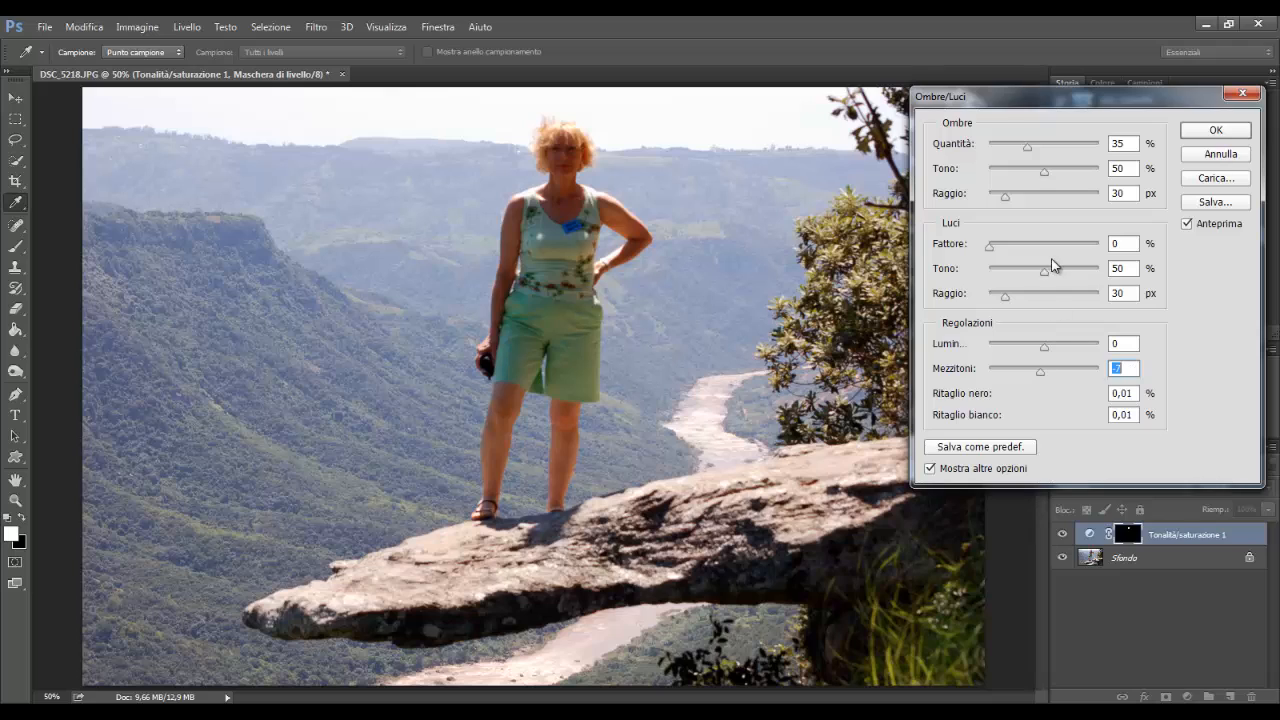
pyautogui.moveTo(1027, 152); pyautogui.dragTo(1077, 163)
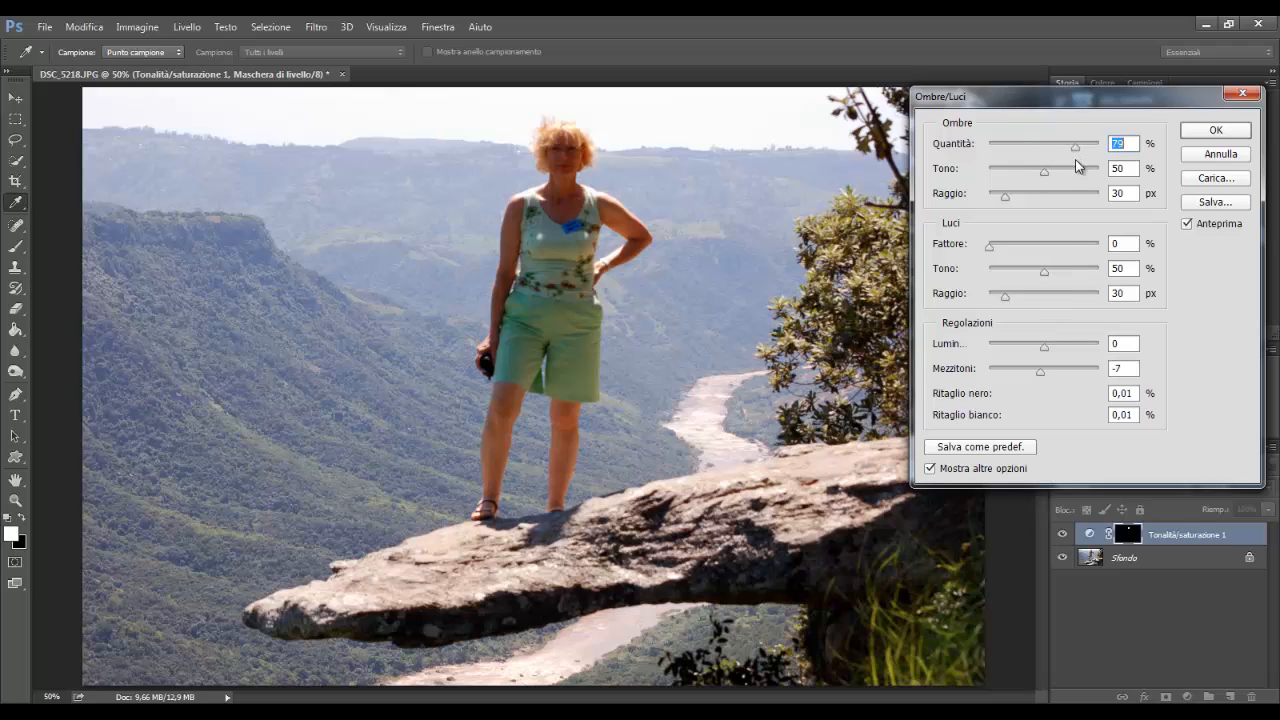
pyautogui.moveTo(989, 253); pyautogui.dragTo(1074, 251)
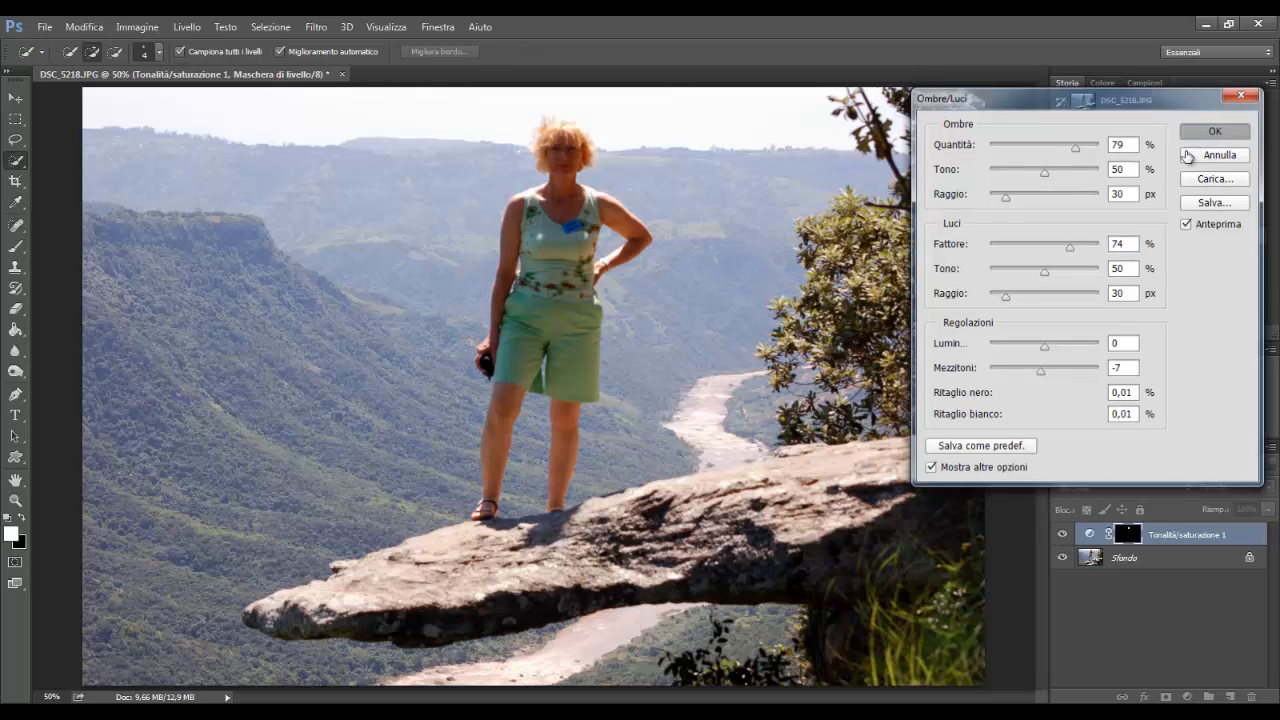
pyautogui.click(1214, 131)
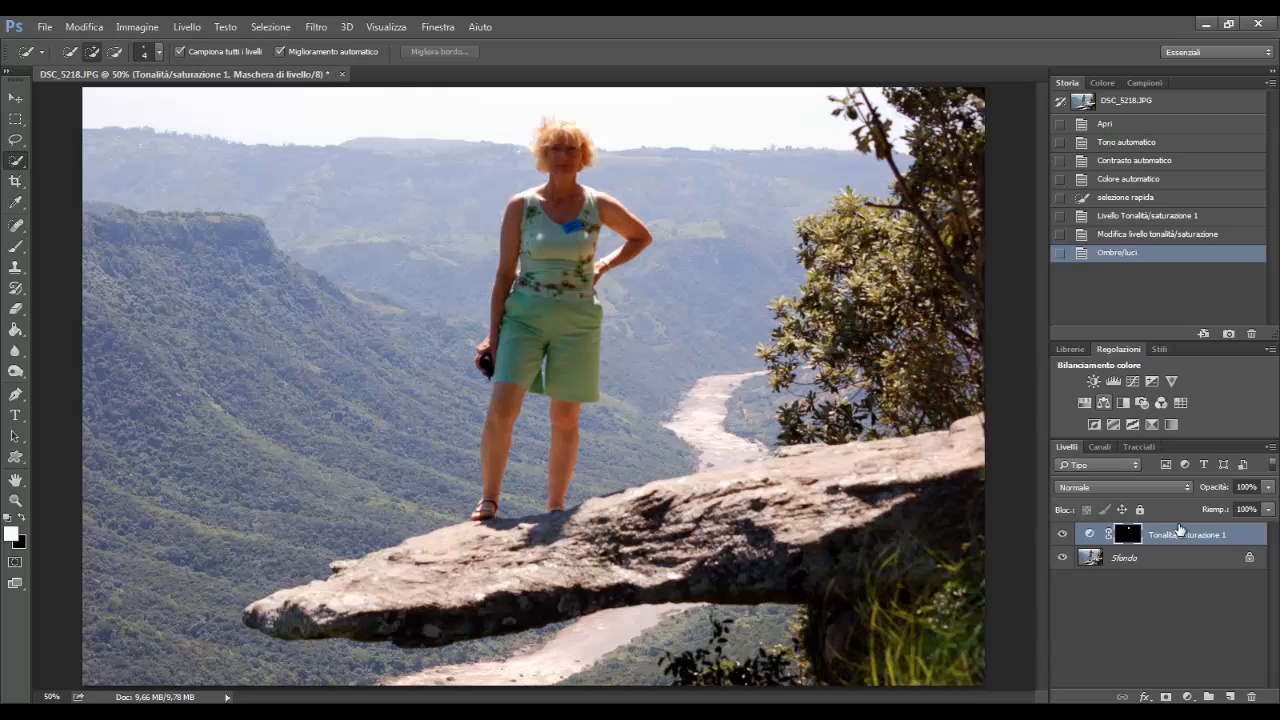
pyautogui.moveTo(1190, 537); pyautogui.dragTo(1250, 695)
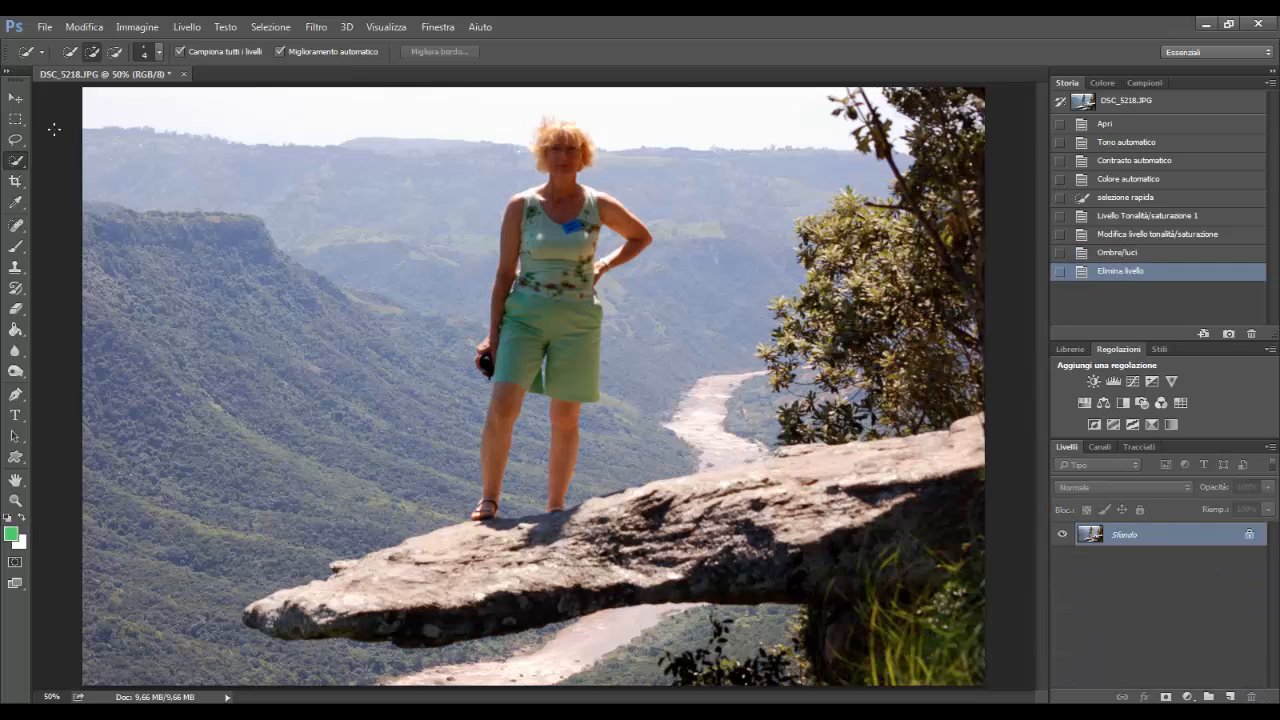
# Reselect the woman's face and neck on the background layer with the Quick Selection tool.
pyautogui.moveTo(572, 148); pyautogui.dragTo(560, 195)
pyautogui.rightClick(1166, 537)
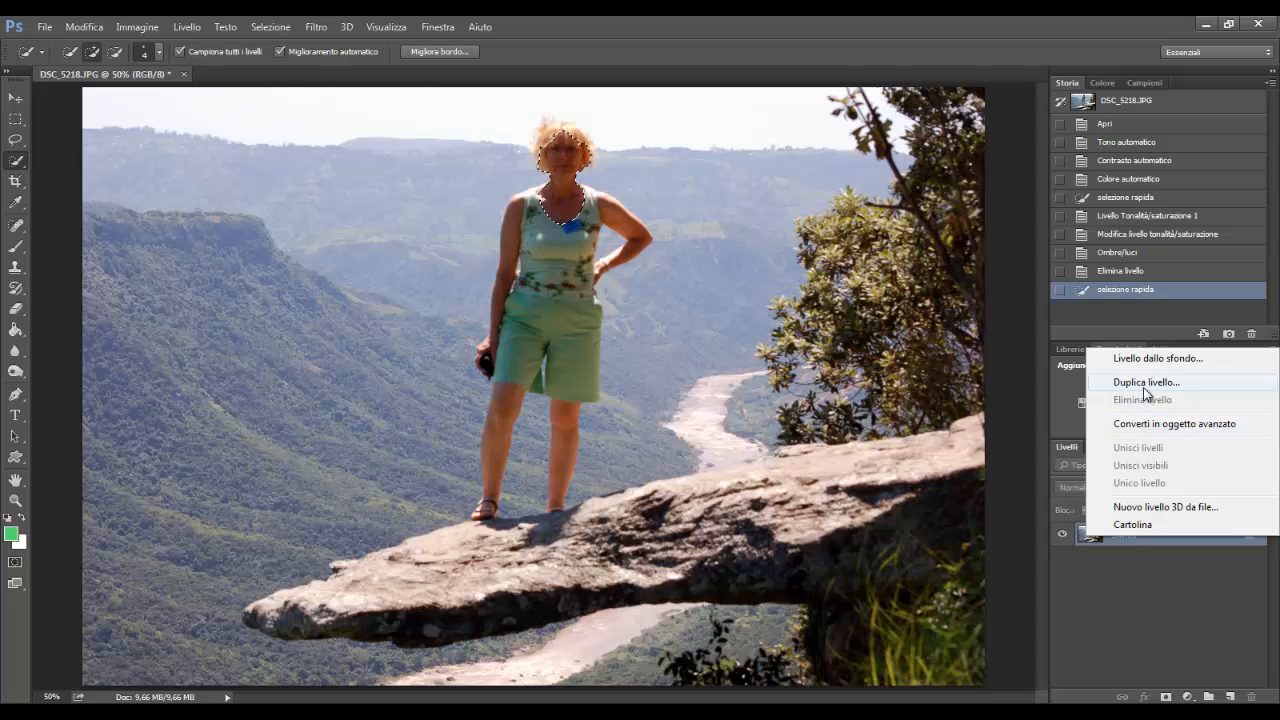
pyautogui.click(1146, 382)
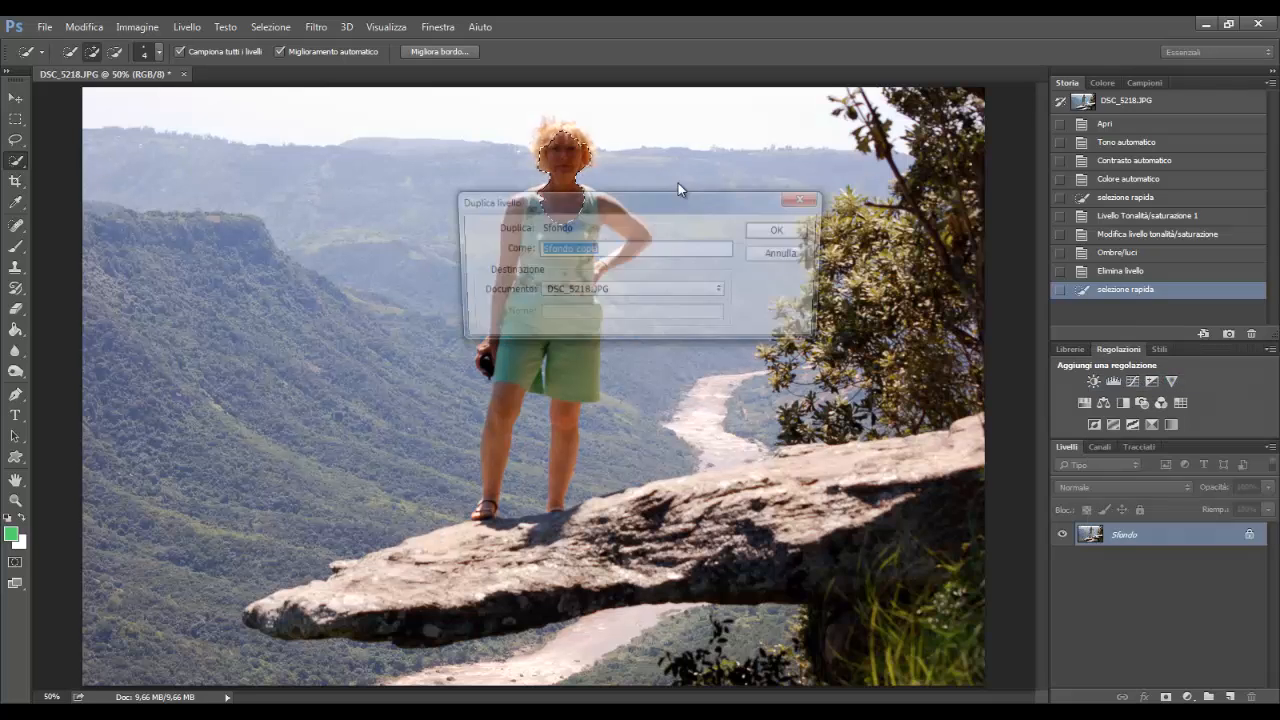
pyautogui.click(785, 253)
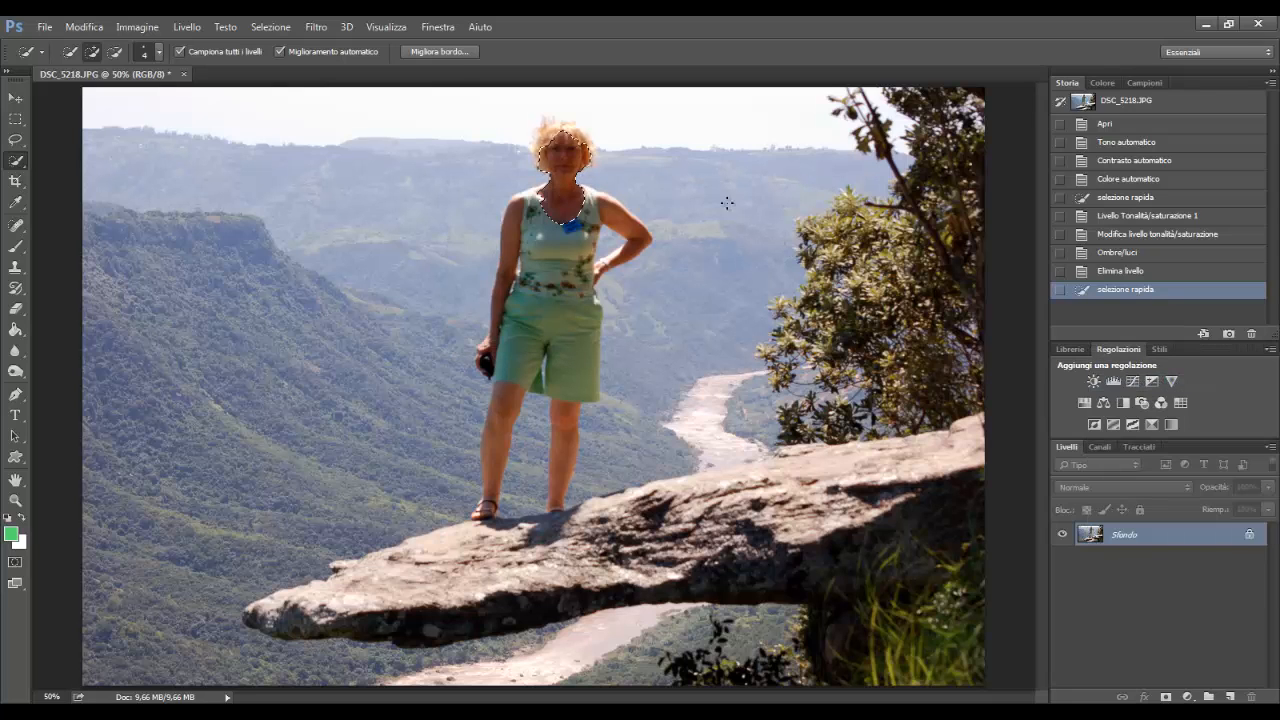
# Apply Shadows/Highlights to the selected face with midtone contrast -17, keeping the other defaults, and deselect the area.
pyautogui.click(134, 29)
pyautogui.moveTo(169, 68)
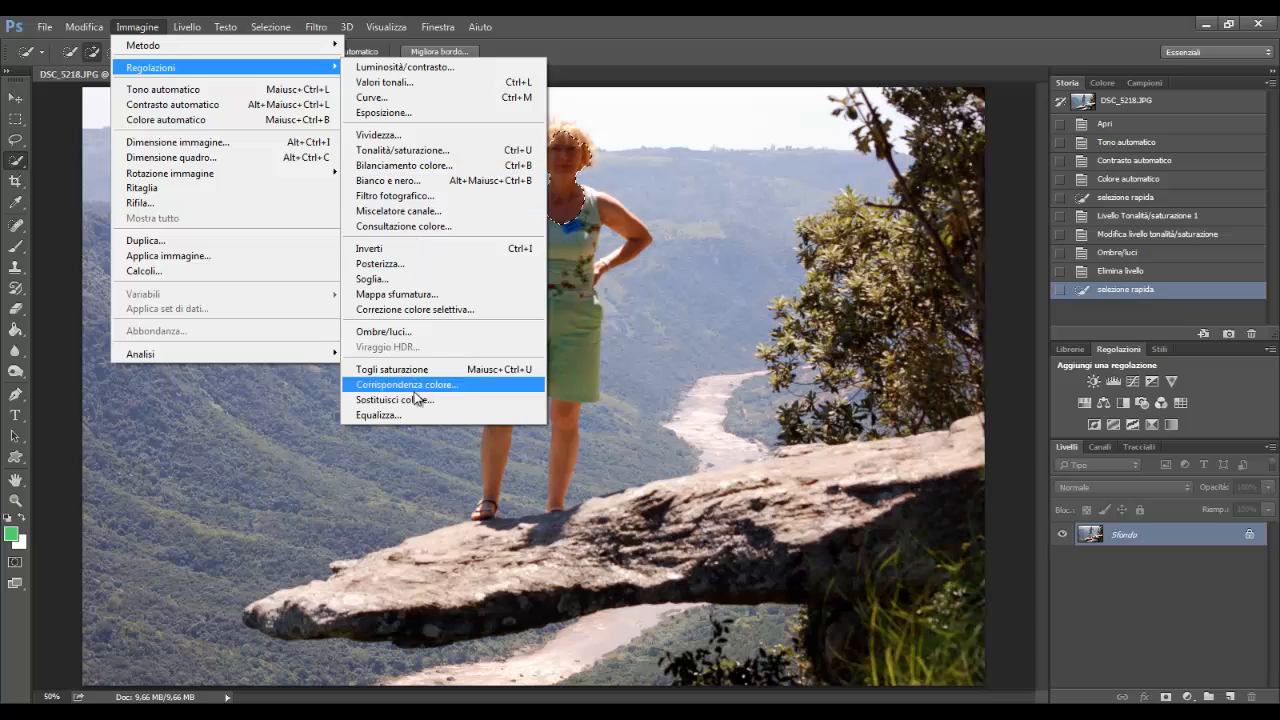
pyautogui.click(412, 332)
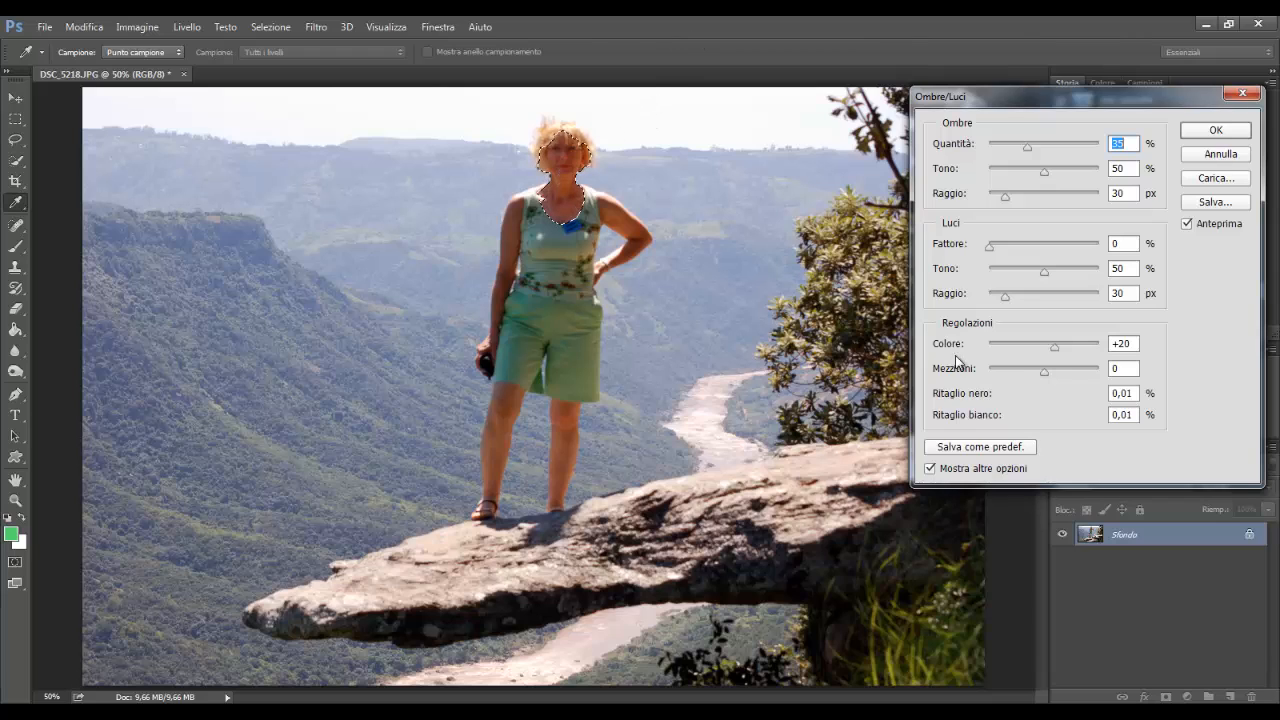
pyautogui.moveTo(1046, 371)
pyautogui.mouseDown()
pyautogui.moveTo(1069, 374)
pyautogui.moveTo(1006, 370)
pyautogui.moveTo(1060, 373)
pyautogui.moveTo(1034, 368)
pyautogui.mouseUp()
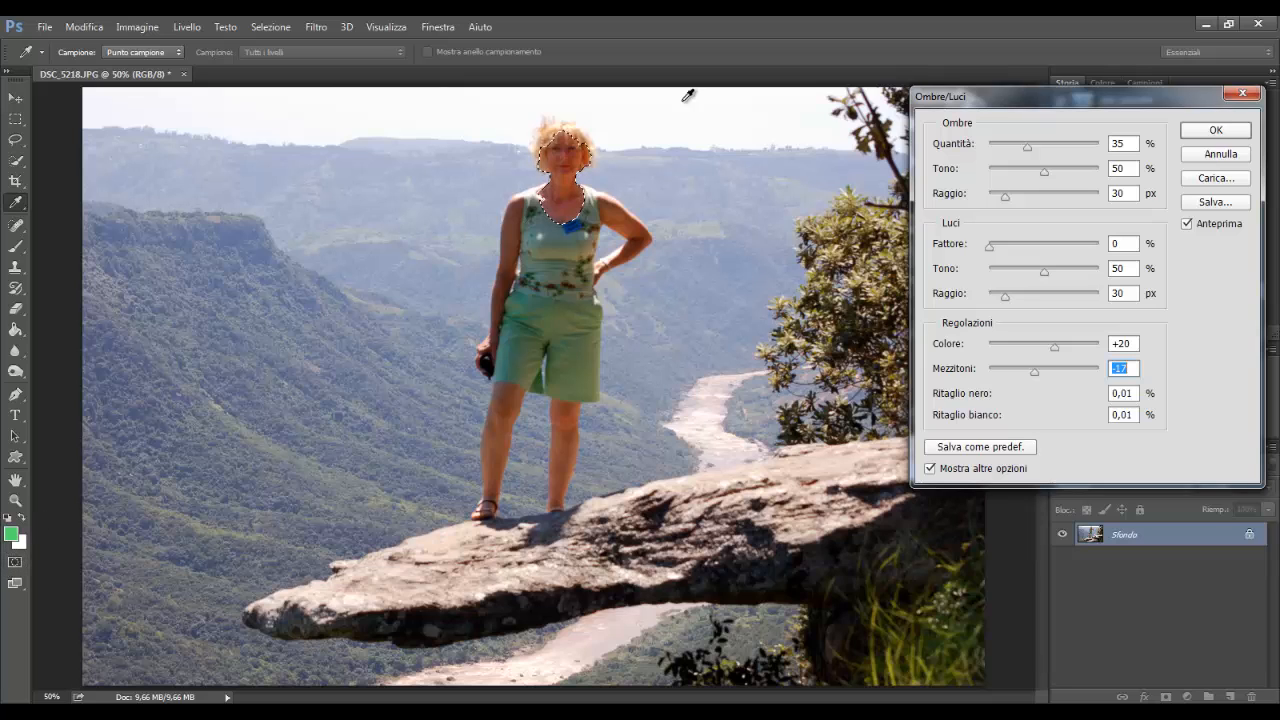
pyautogui.click(1215, 131)
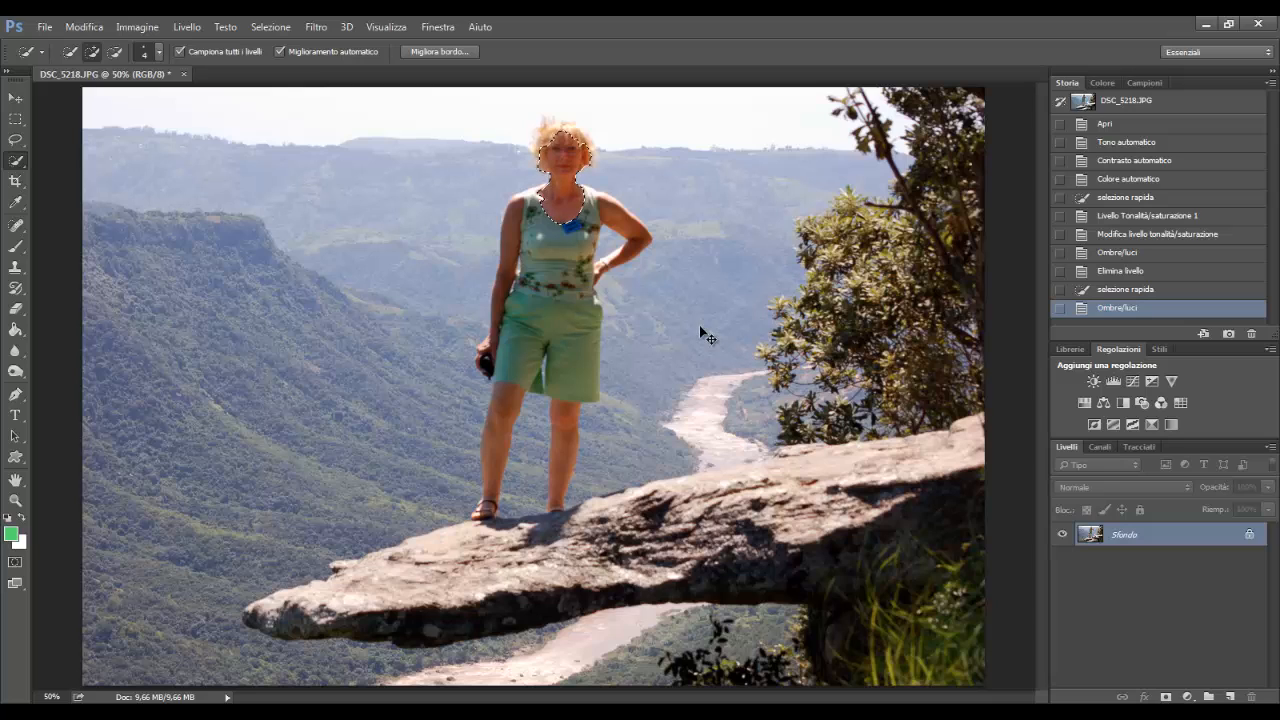
pyautogui.hotkey('ctrl', 'd')
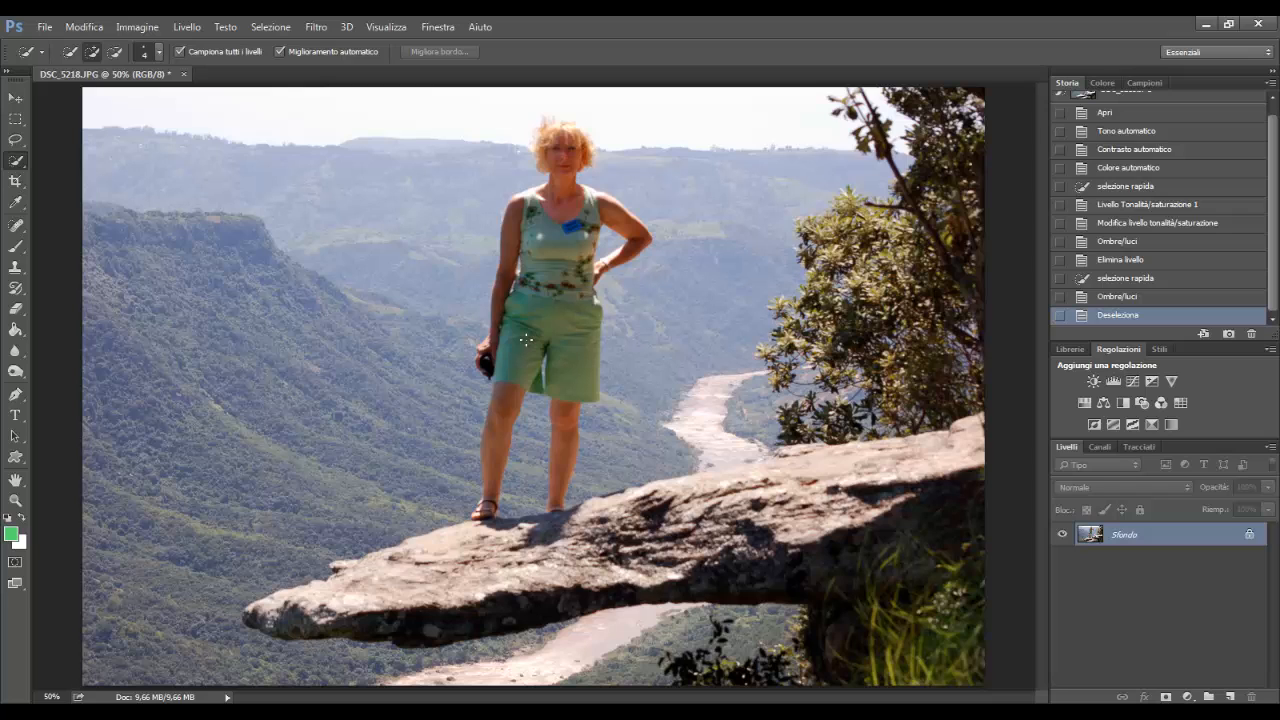
# Save the corrected photo under the name DSC_5218 in JPEG format on the Desktop.
pyautogui.click(52, 30)
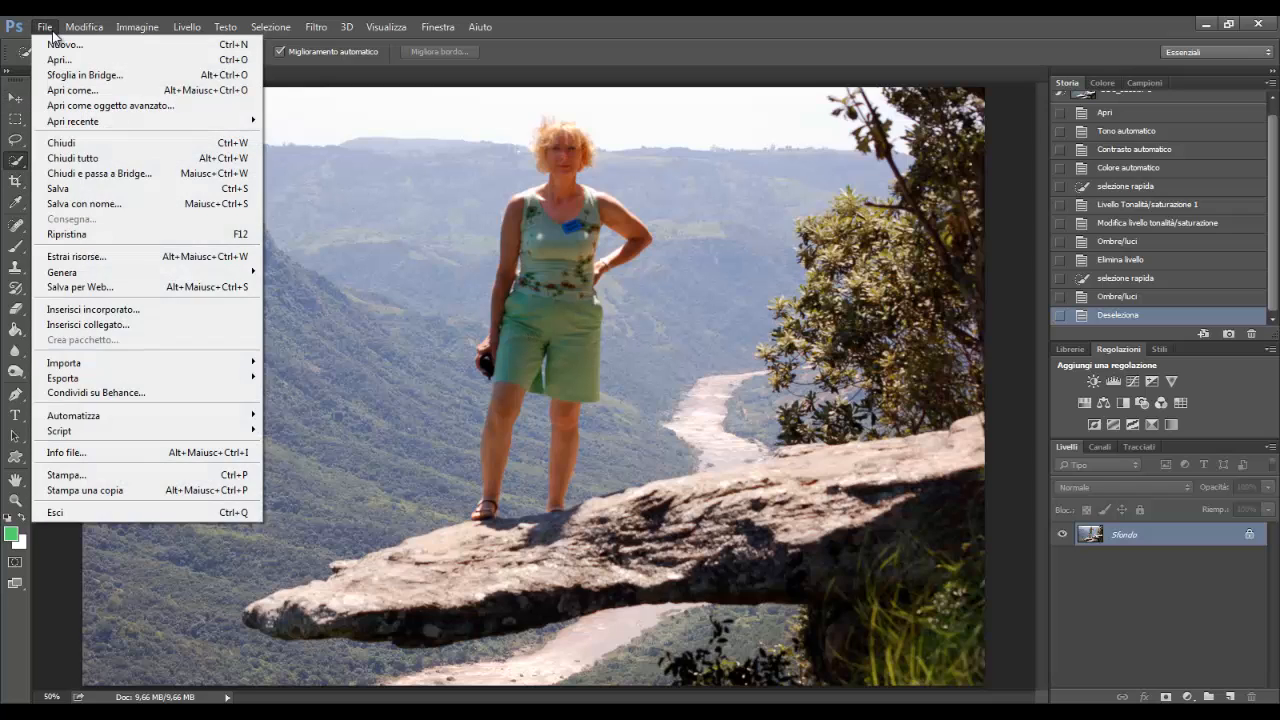
pyautogui.click(90, 205)
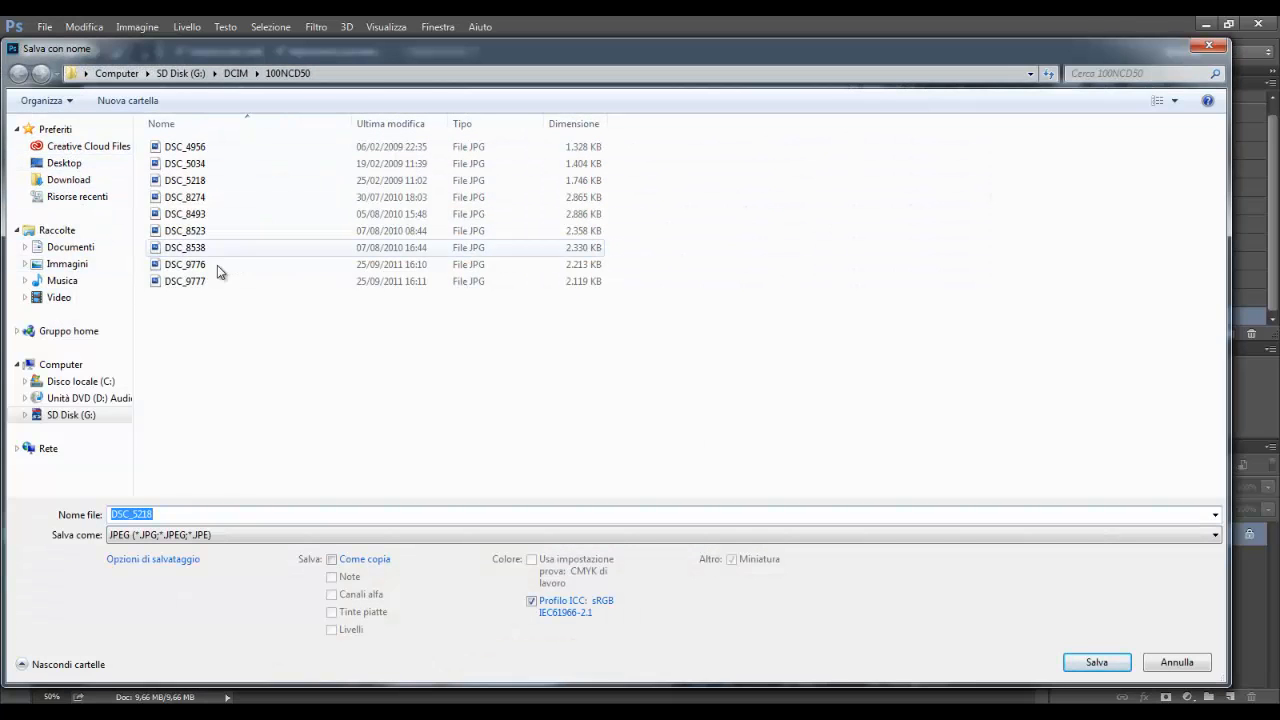
pyautogui.click(71, 168)
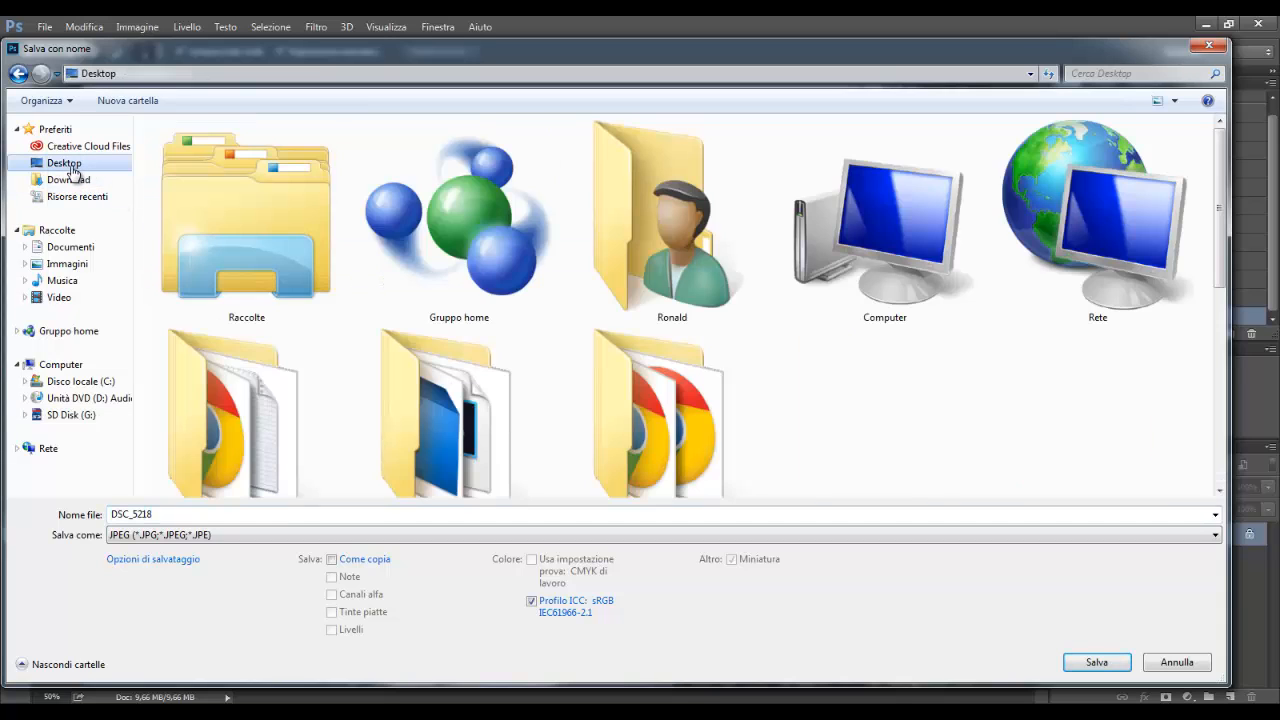
pyautogui.click(163, 514)
pyautogui.click(165, 515)
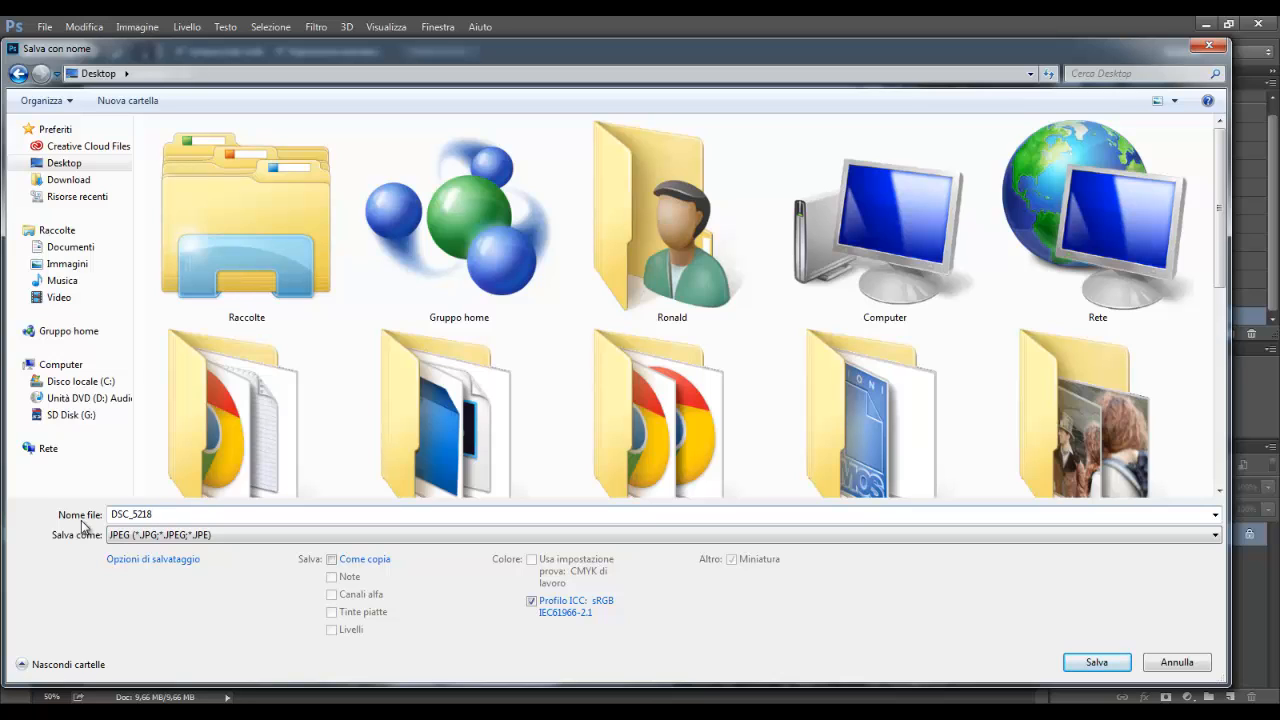
pyautogui.click(1097, 664)
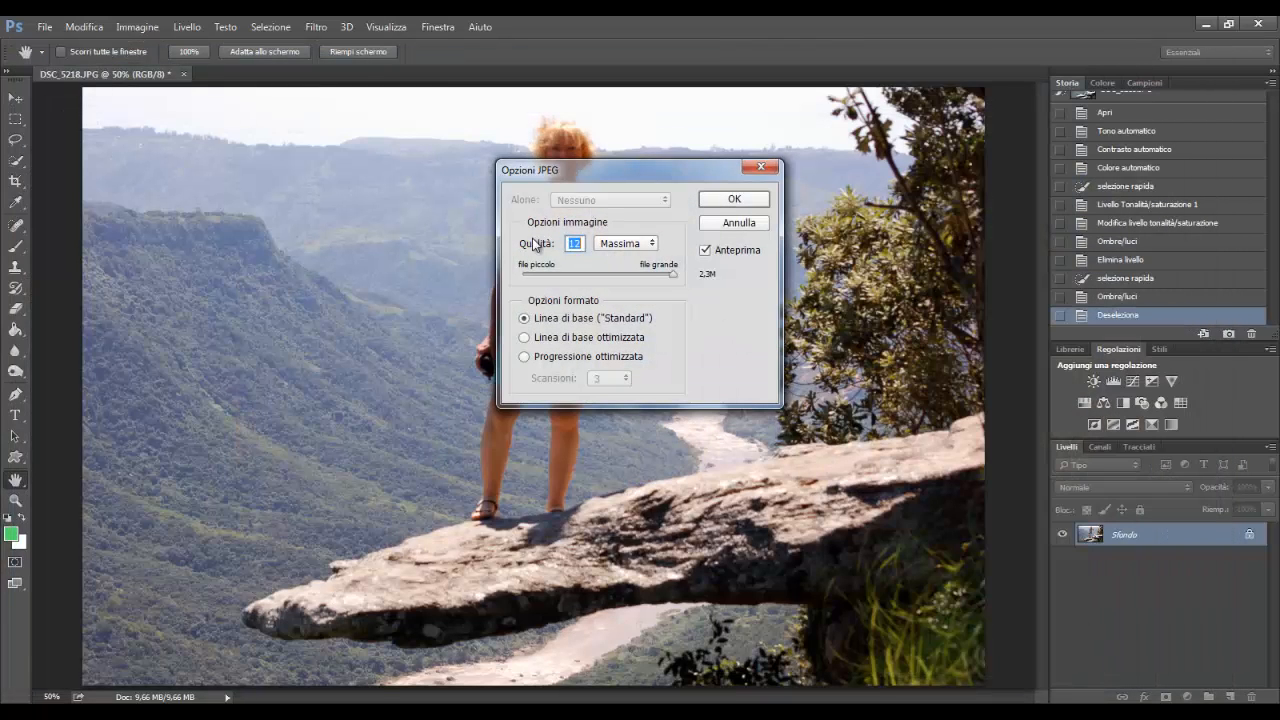
# Try JPEG quality 3, set it back to the maximum of 12 and complete the save.
pyautogui.moveTo(672, 279); pyautogui.dragTo(556, 283)
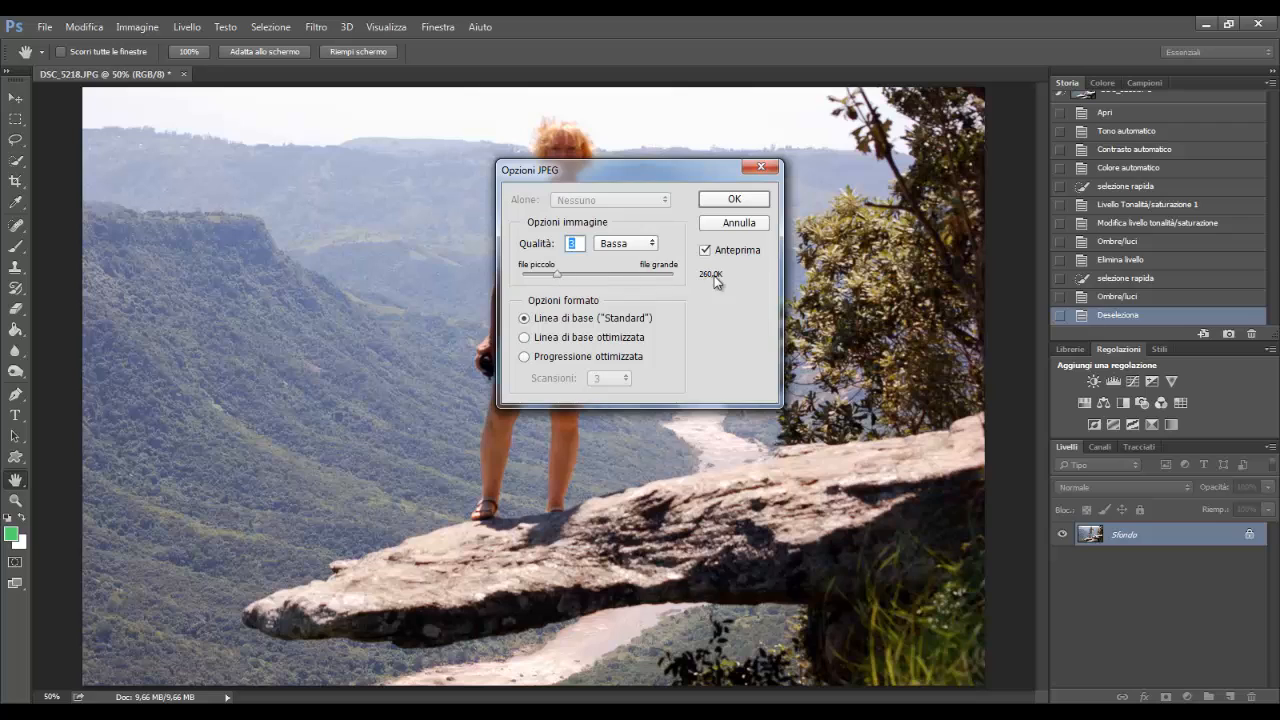
pyautogui.moveTo(558, 280); pyautogui.dragTo(706, 302)
pyautogui.click(735, 199)
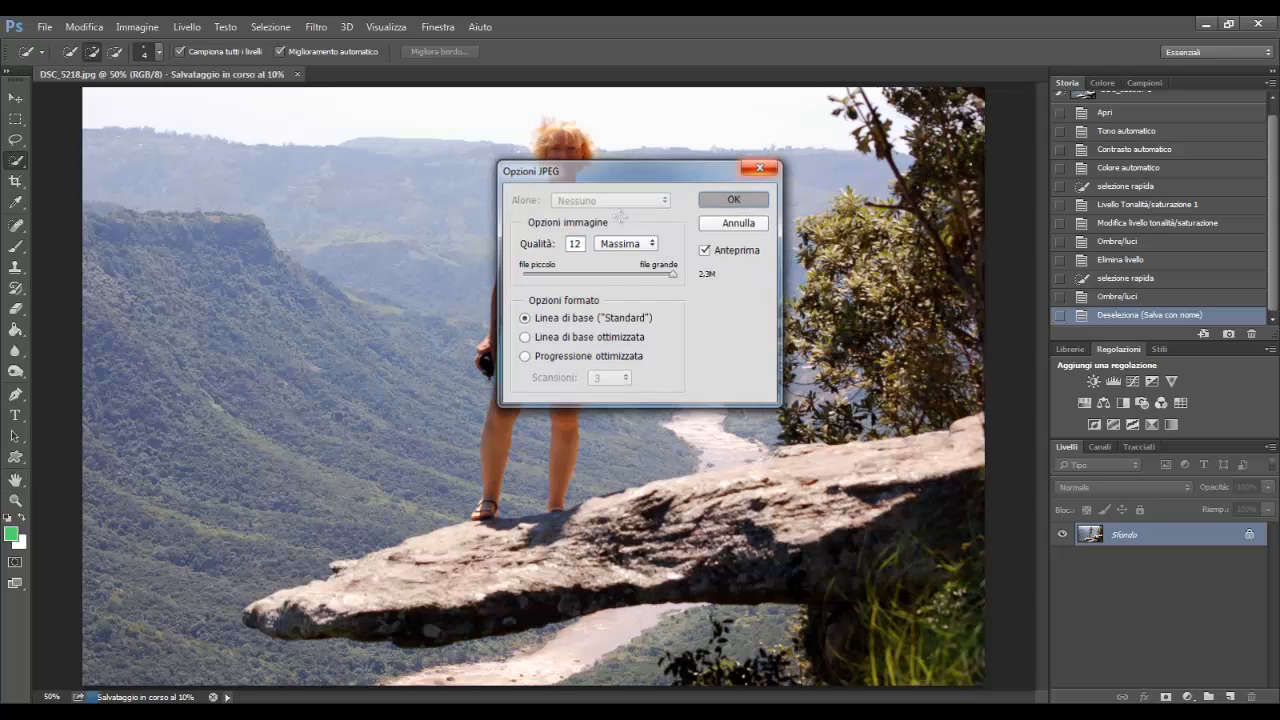
# Quit the image editor and return to the Windows desktop.
pyautogui.click(45, 27)
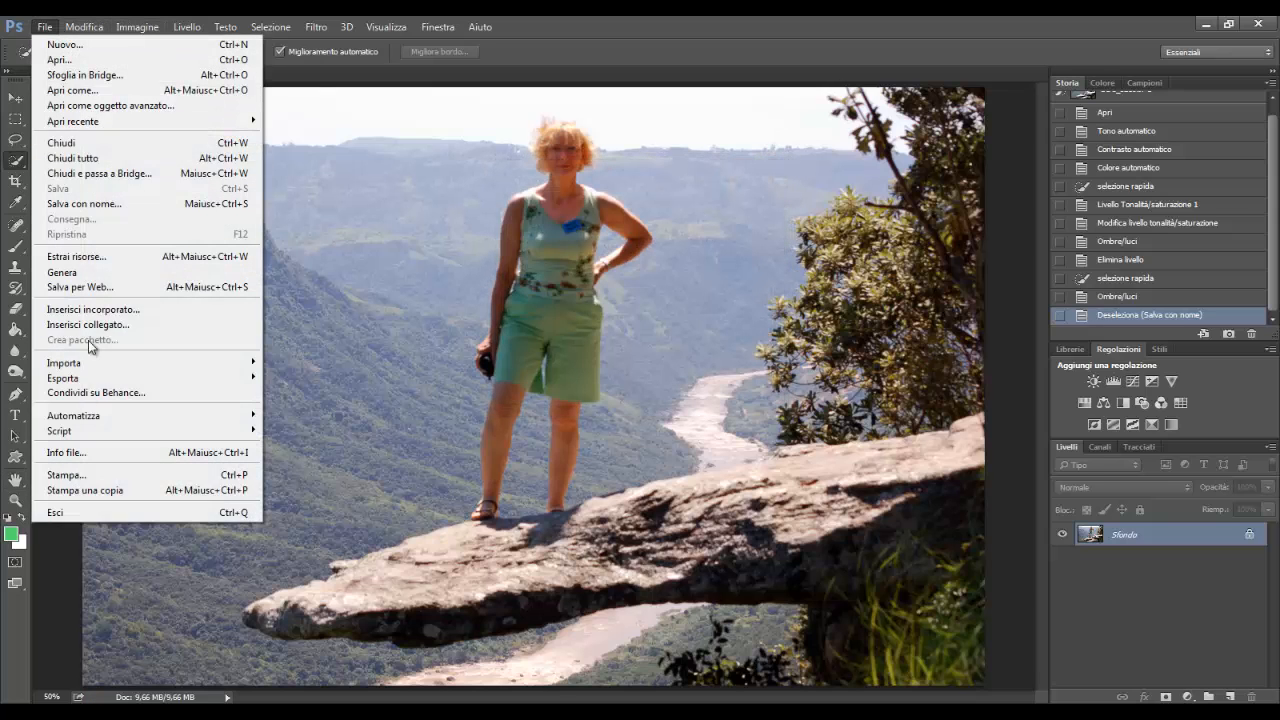
pyautogui.click(99, 511)
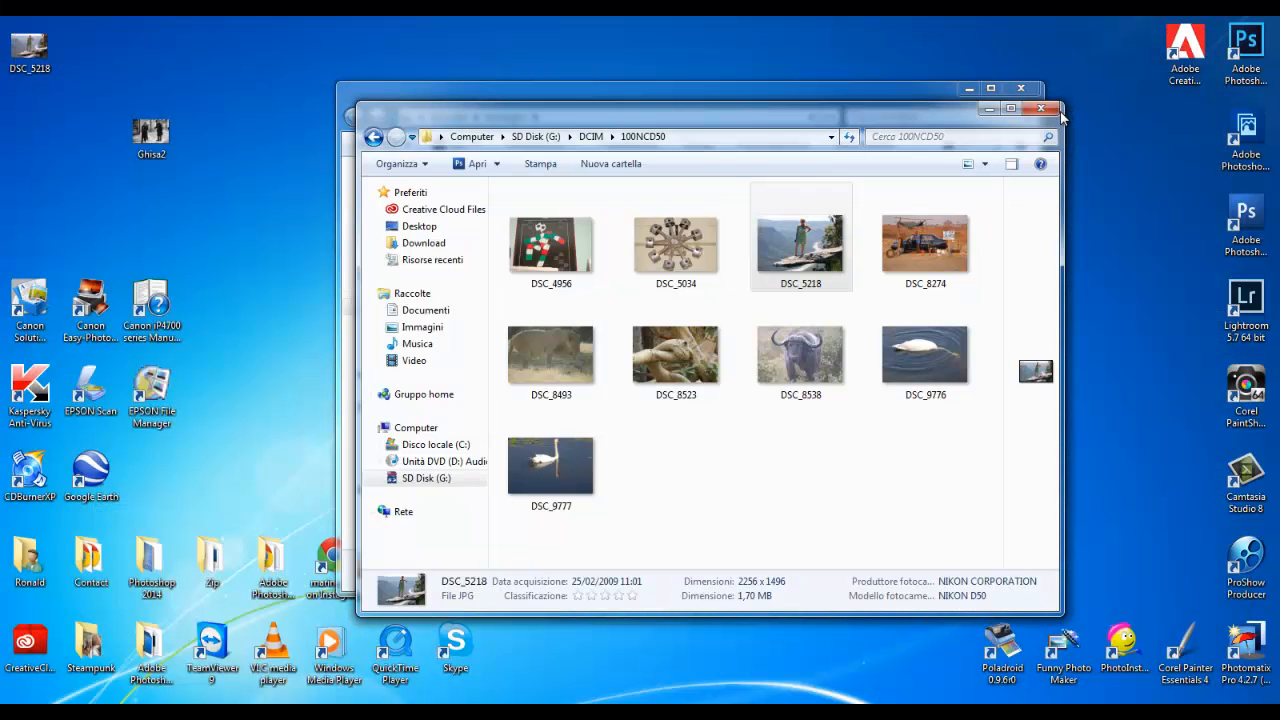
# Close the 100NCD50 memory card folder window.
pyautogui.click(1042, 108)
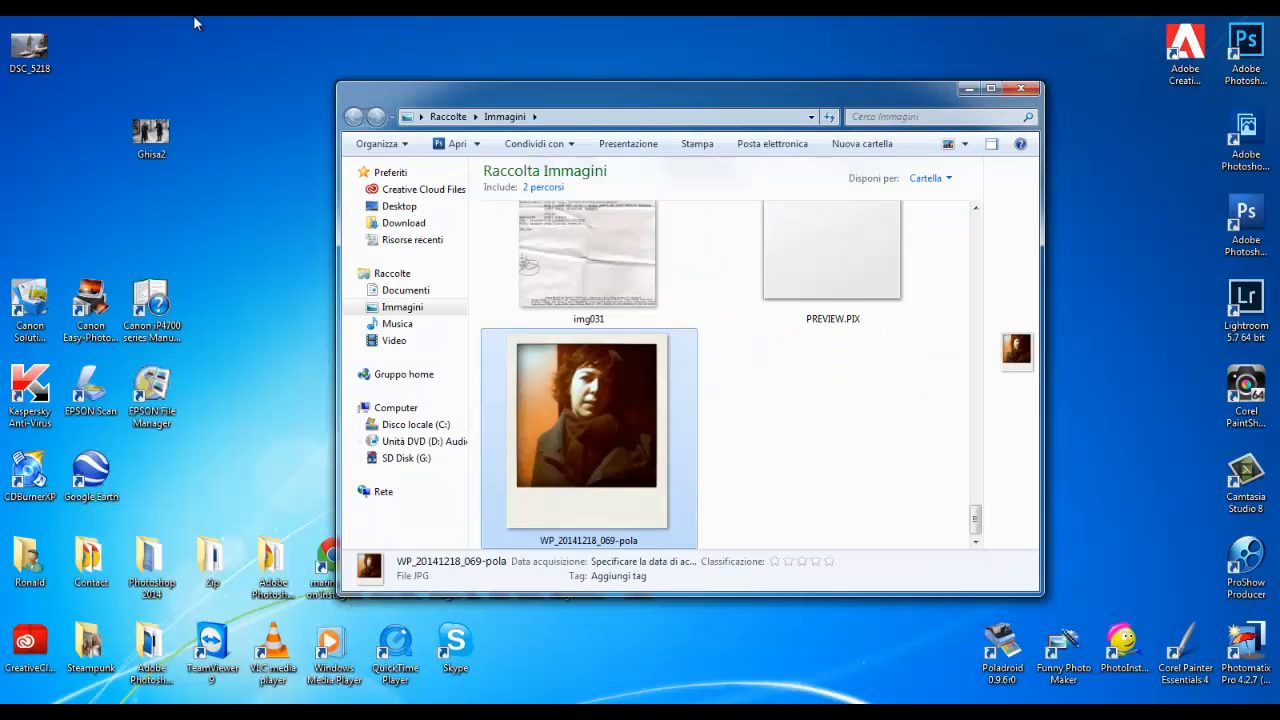
pyautogui.rightClick(22, 62)
pyautogui.click(60, 64)
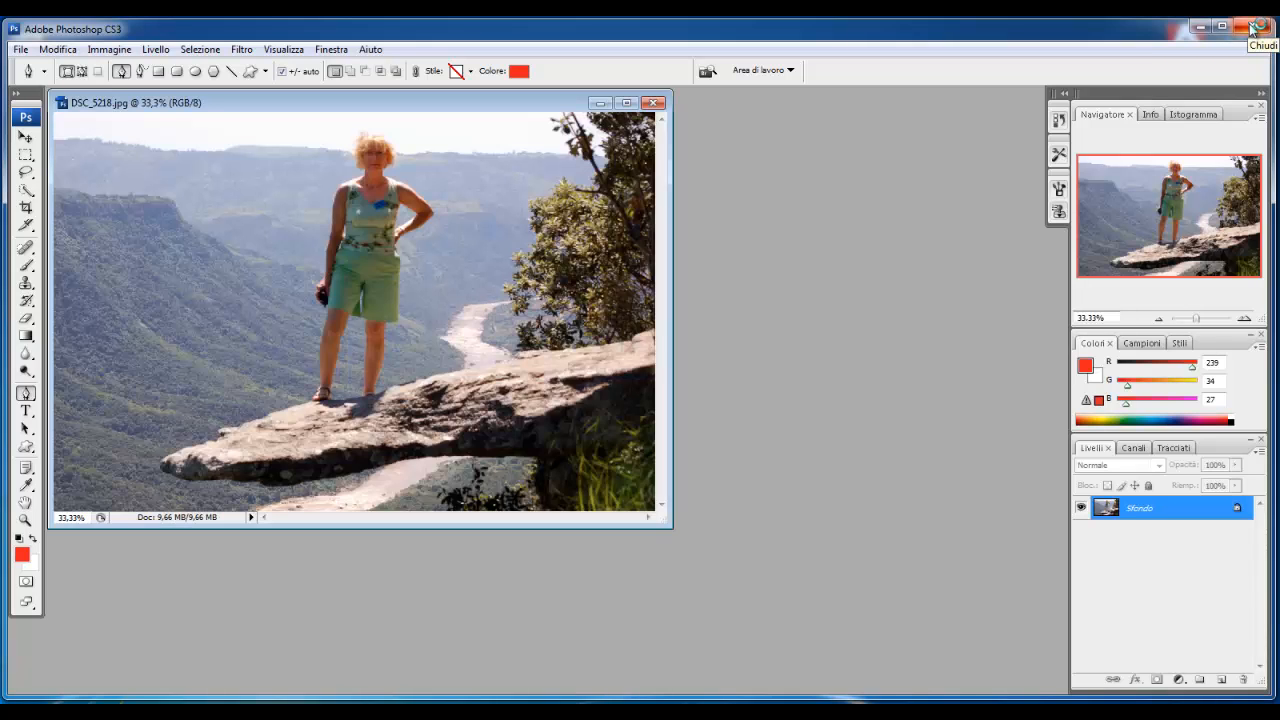
pyautogui.click(1251, 28)
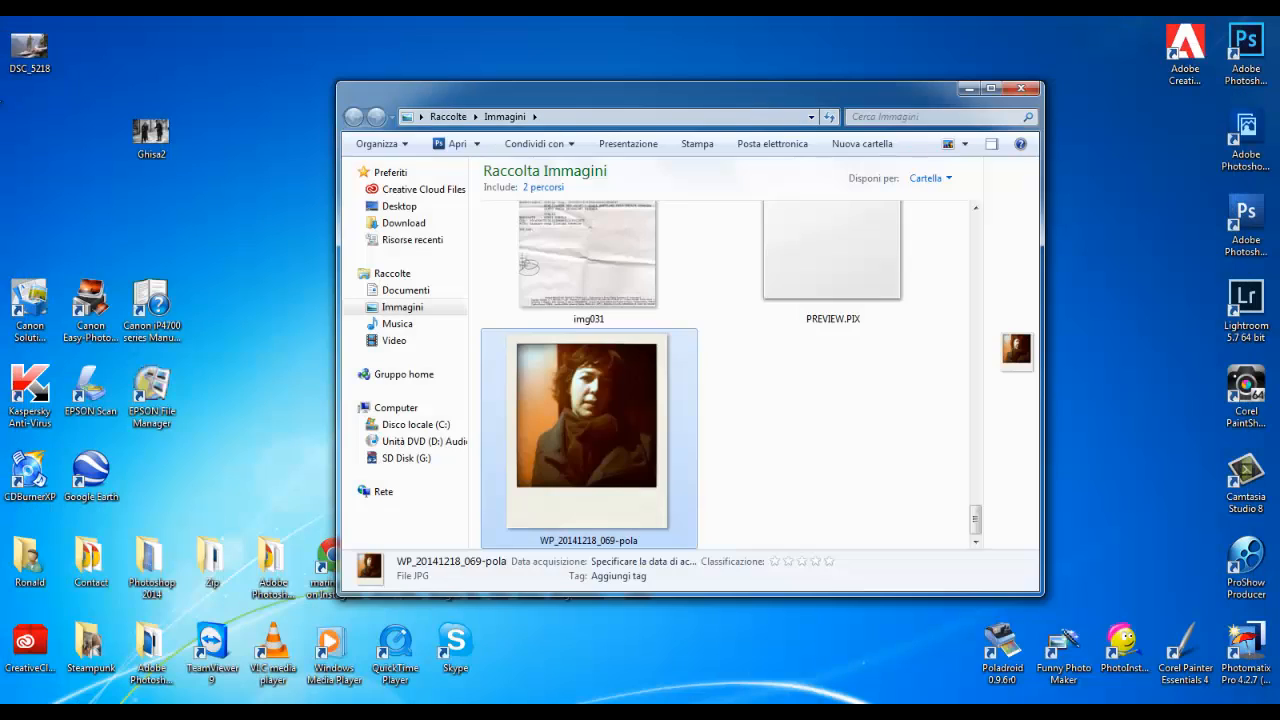
# Preview the desktop photo DSC_5218 in the Windows photo viewer at full-window size, and close the viewer after examining it.
pyautogui.rightClick(10, 42)
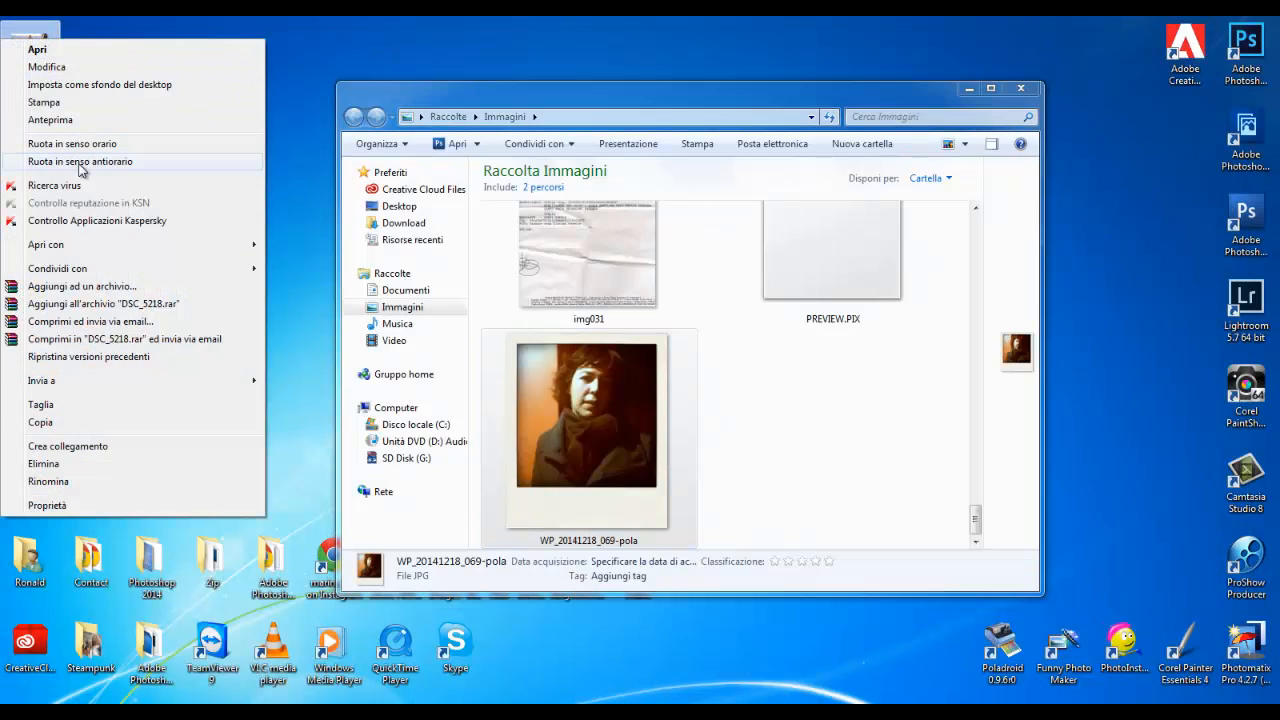
pyautogui.click(60, 121)
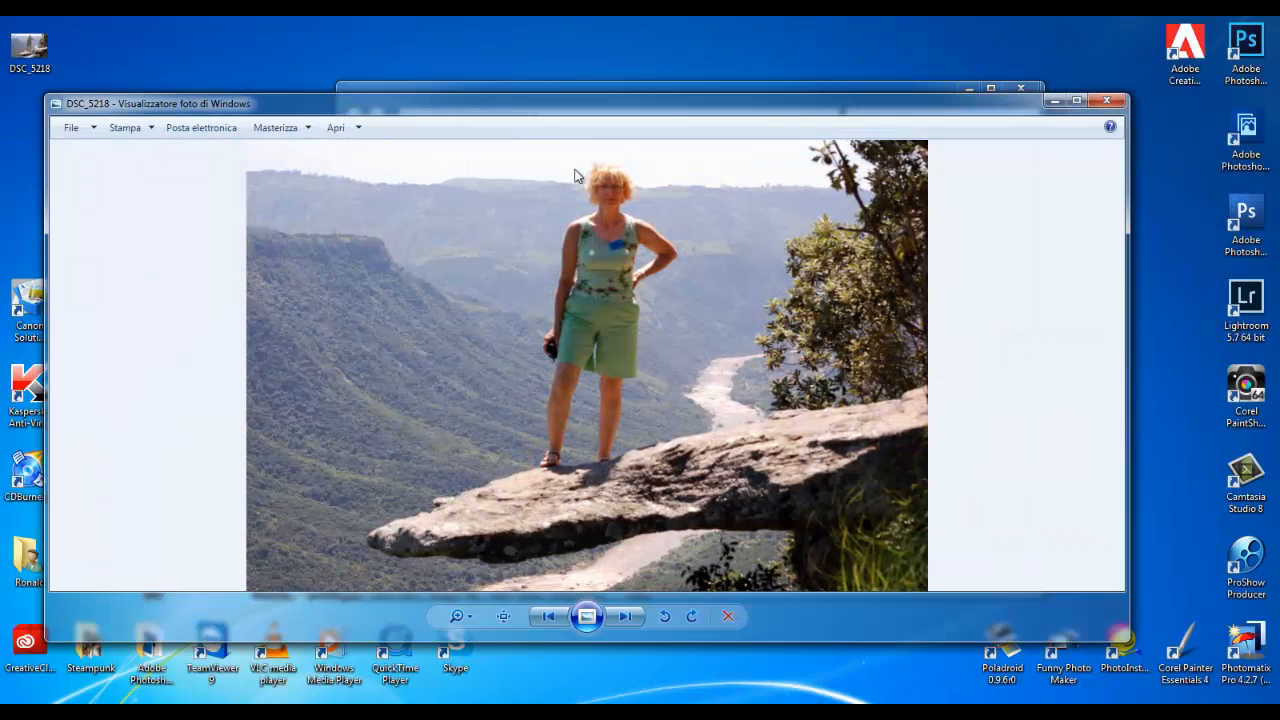
pyautogui.click(1077, 101)
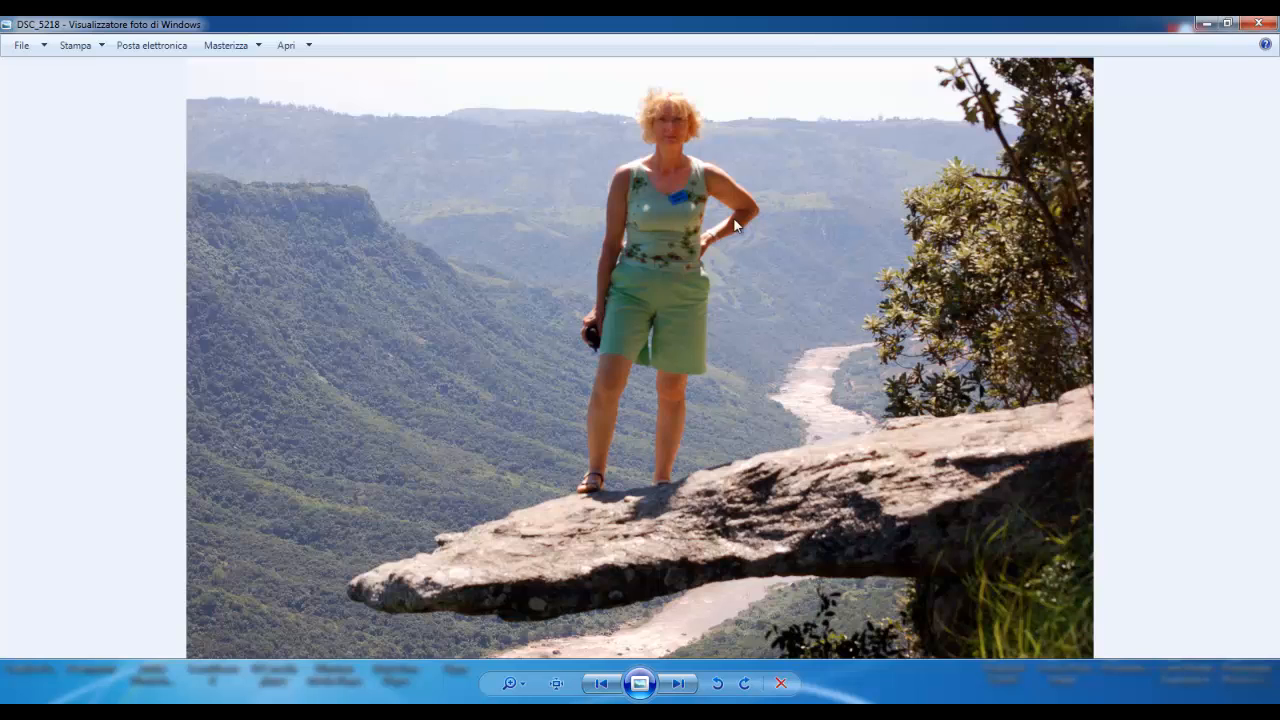
pyautogui.moveTo(467, 712)
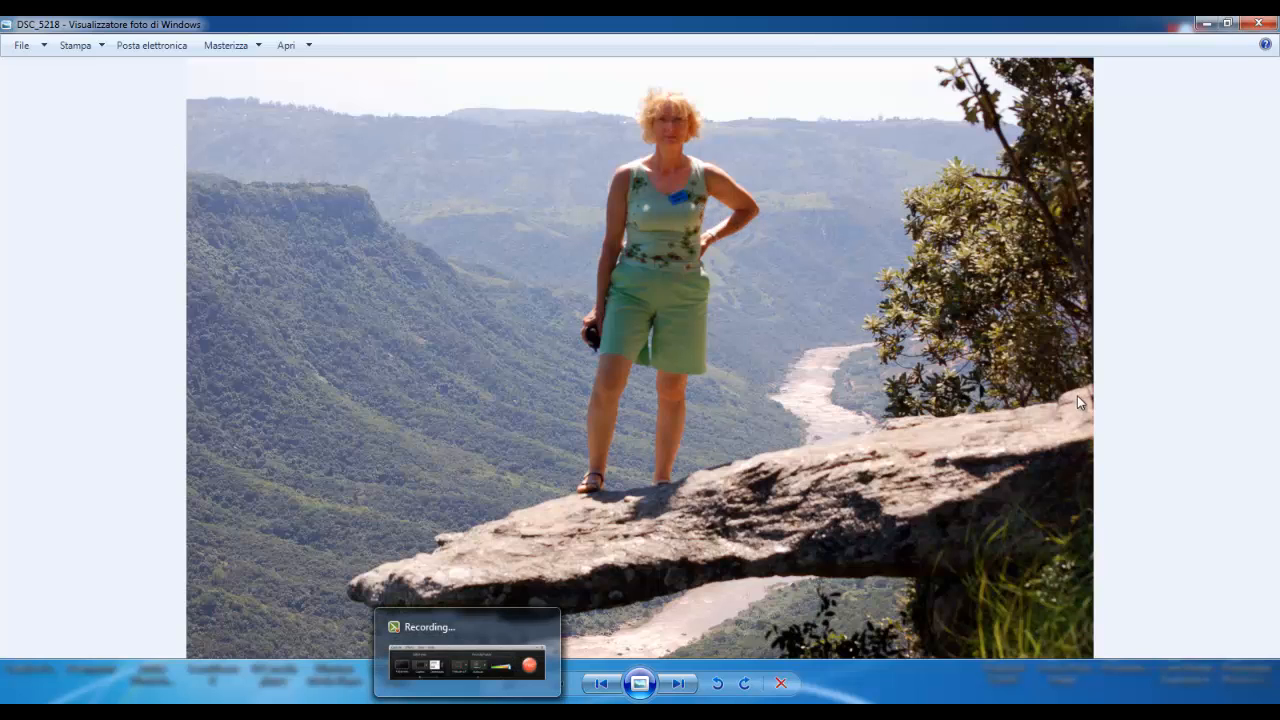
pyautogui.click(1258, 24)
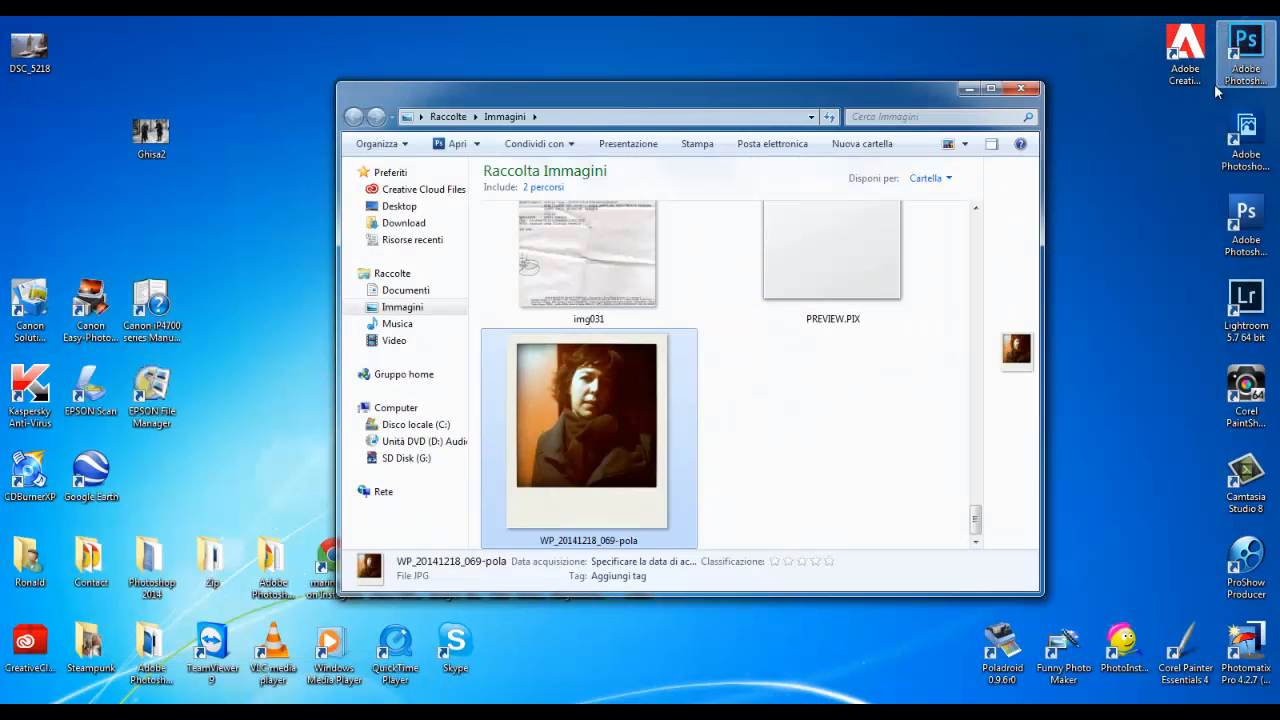
# Close the Immagini library window and open the desktop photo DSC_5218 in the newer Photoshop version.
pyautogui.moveTo(713, 117); pyautogui.dragTo(691, 229)
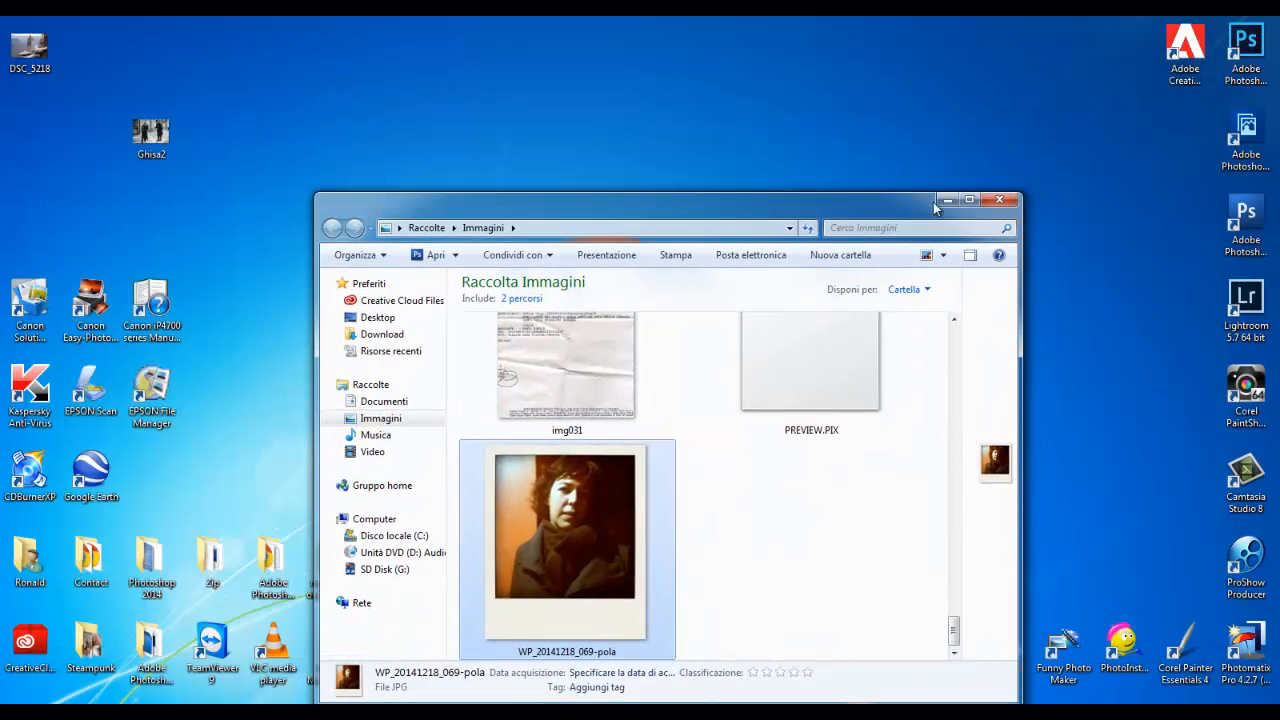
pyautogui.click(998, 201)
pyautogui.moveTo(40, 55); pyautogui.dragTo(1250, 42)
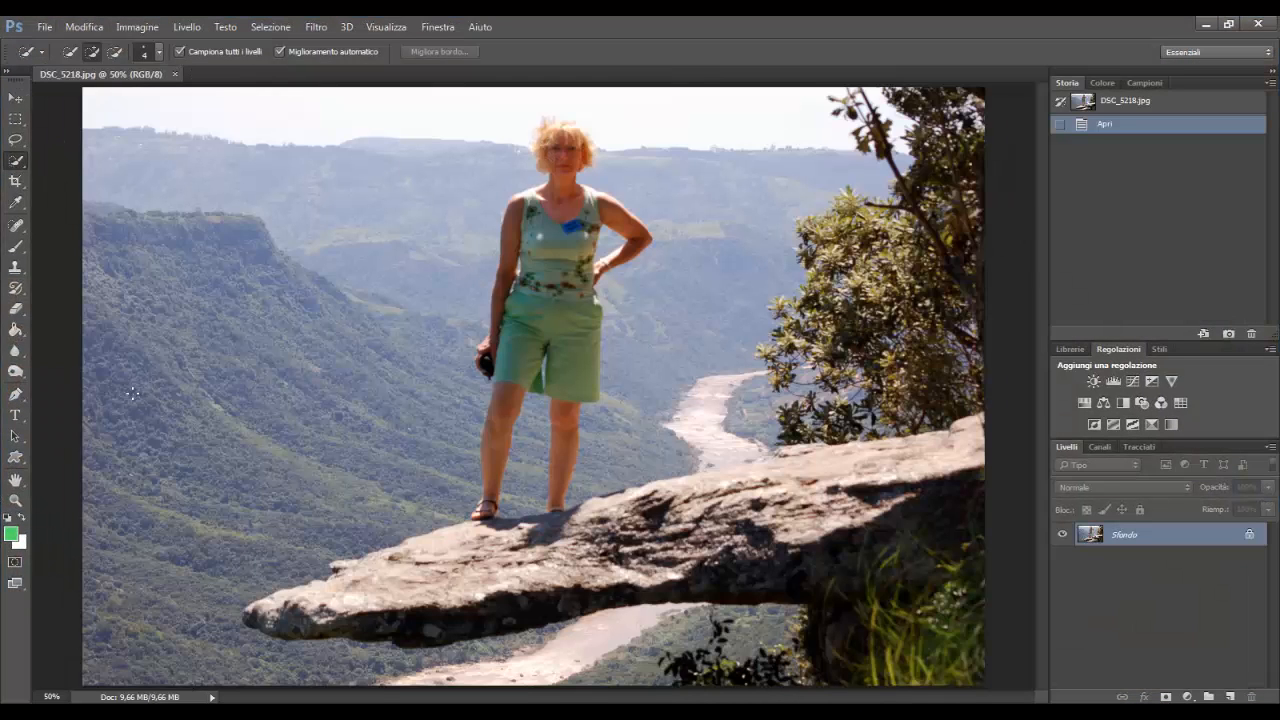
# Select the woman from head to feet with the Quick Selection tool, and subtract the background between her legs and around her feet.
pyautogui.rightClick(23, 166)
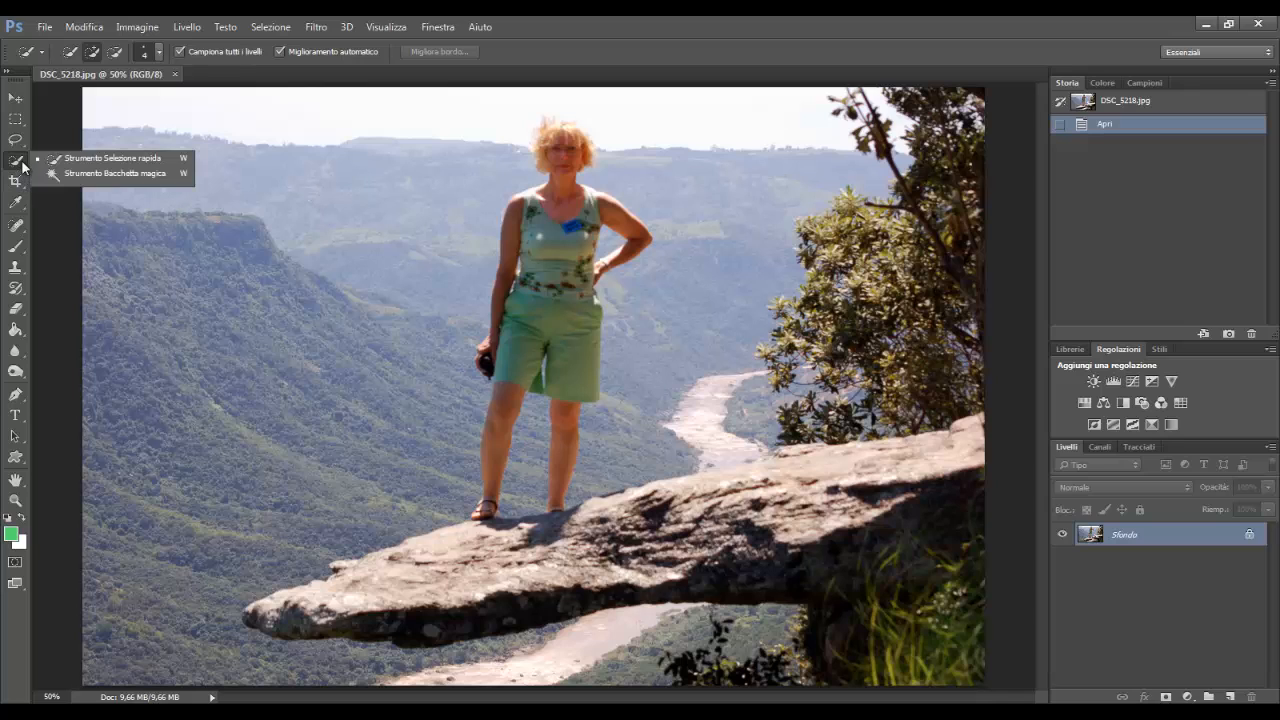
pyautogui.click(86, 162)
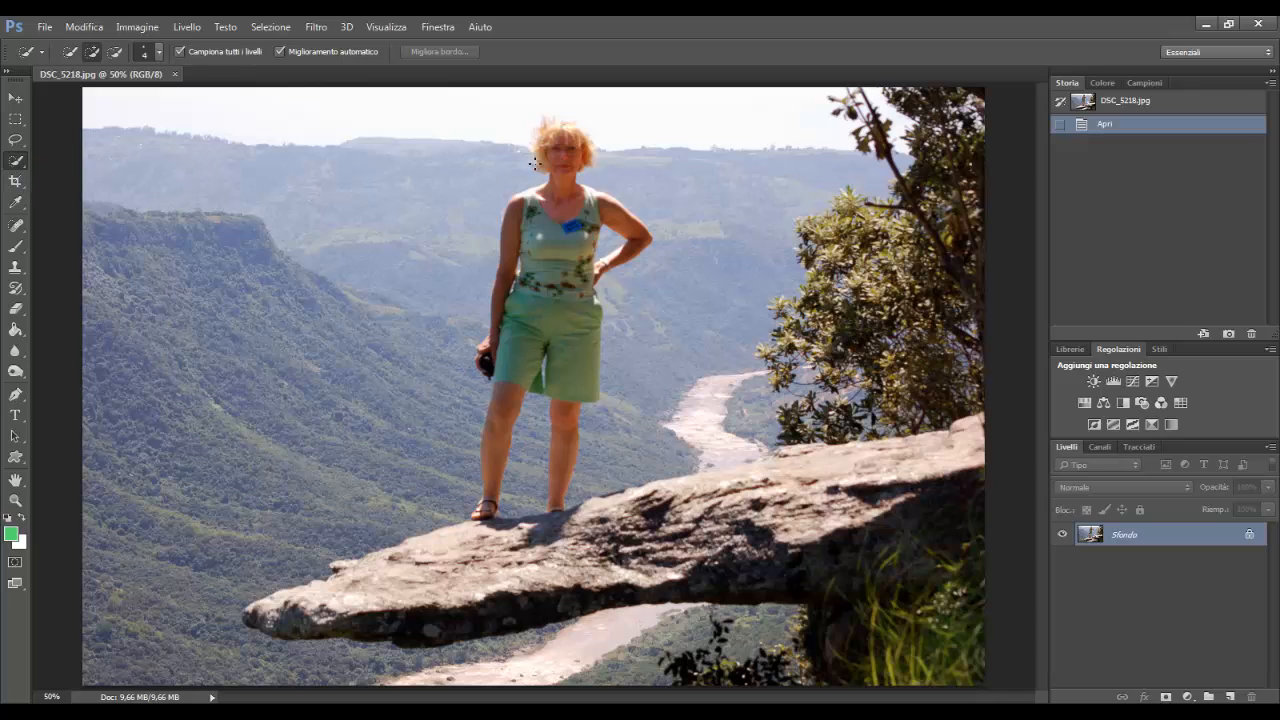
pyautogui.moveTo(571, 155)
pyautogui.mouseDown()
pyautogui.moveTo(550, 205)
pyautogui.moveTo(512, 216)
pyautogui.moveTo(525, 265)
pyautogui.moveTo(490, 525)
pyautogui.moveTo(580, 518)
pyautogui.mouseUp()
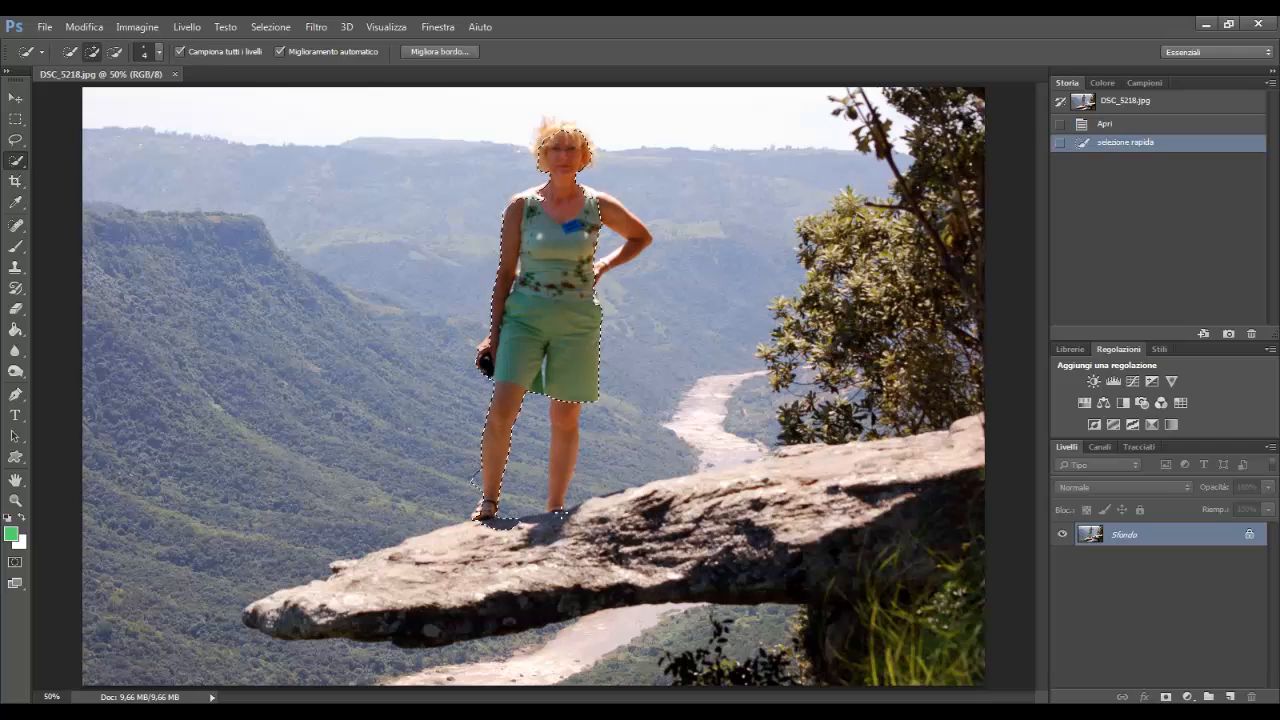
pyautogui.click(567, 463)
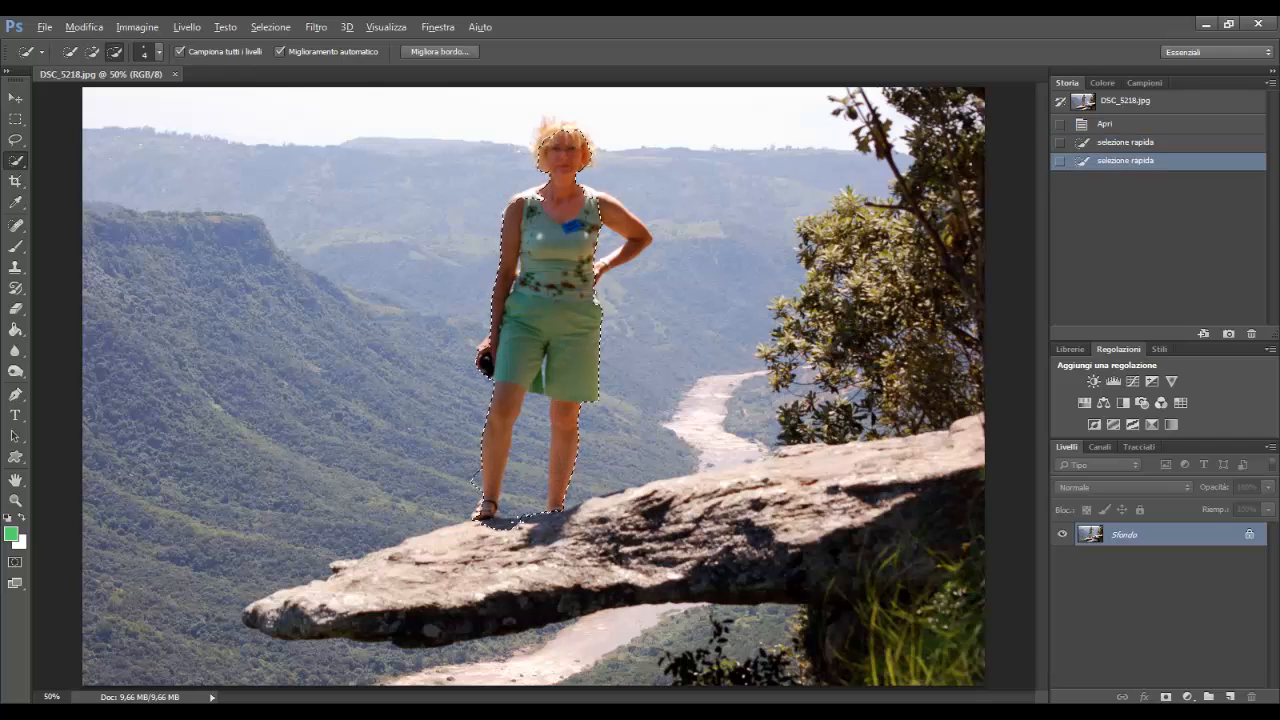
pyautogui.moveTo(522, 503); pyautogui.dragTo(533, 415)
pyautogui.click(468, 502)
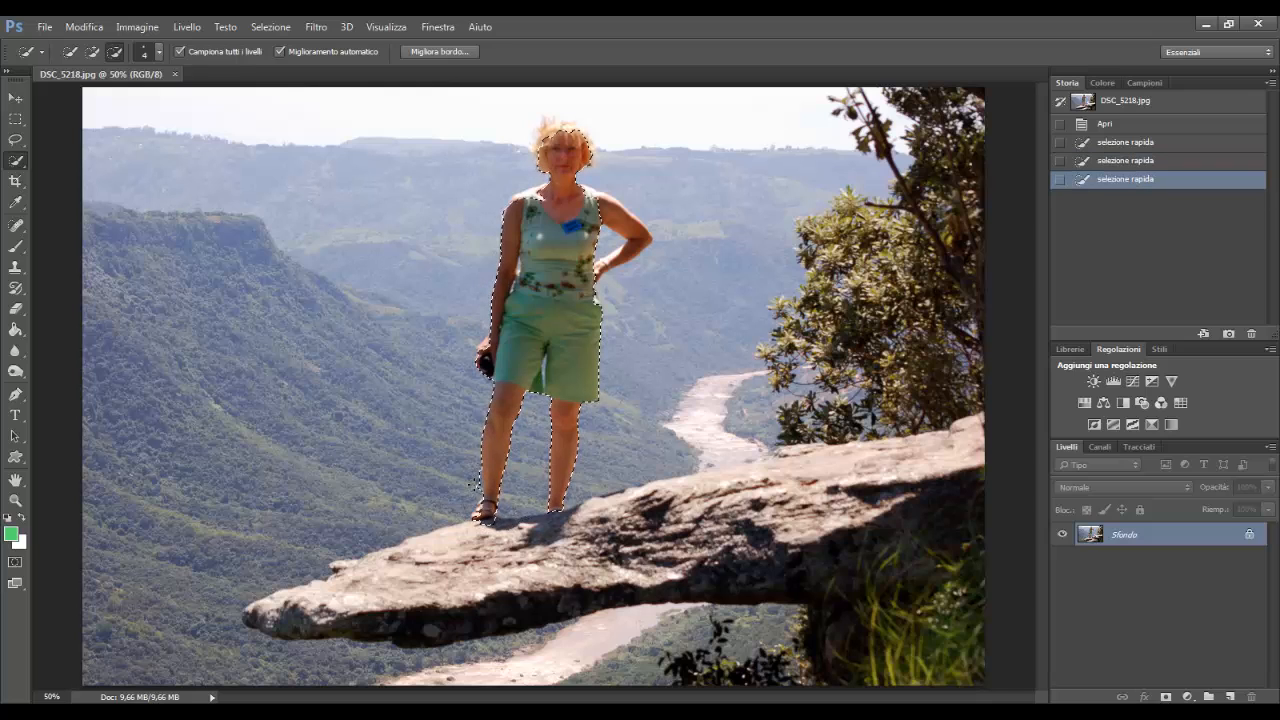
# Refine the selection to include the woman's bent arm and the rest of her hair.
pyautogui.click(612, 266)
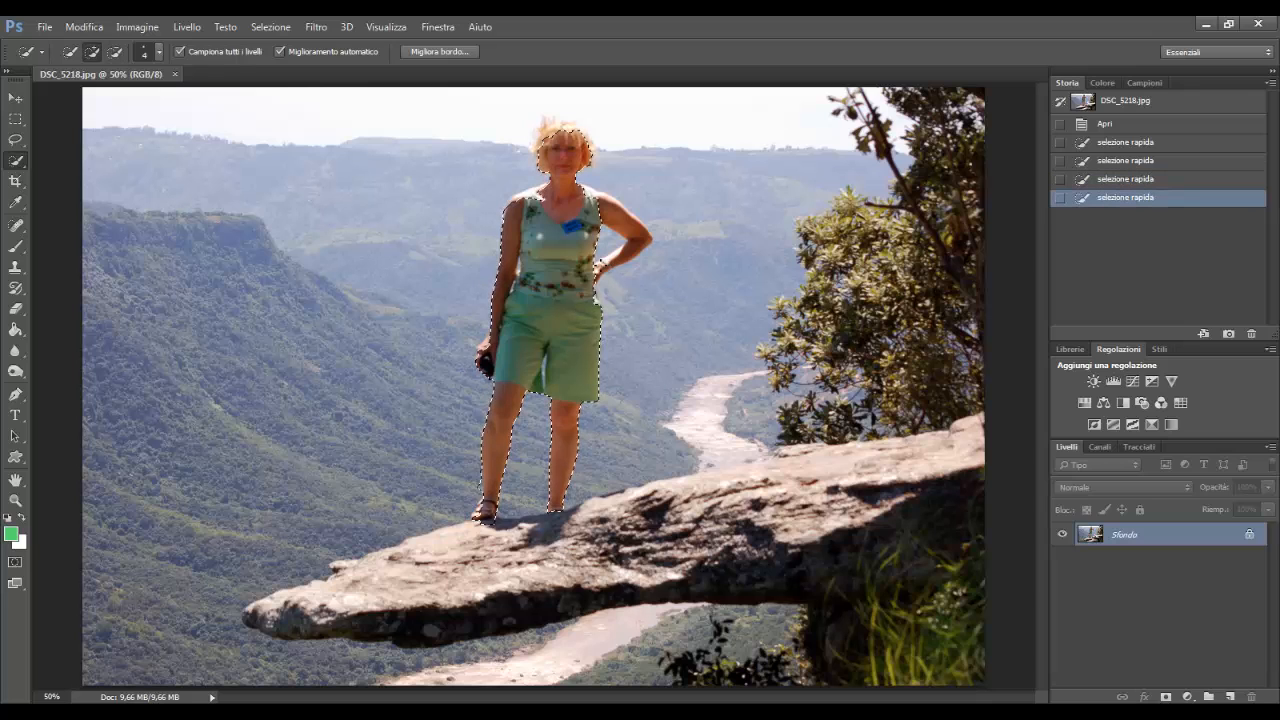
pyautogui.click(610, 262)
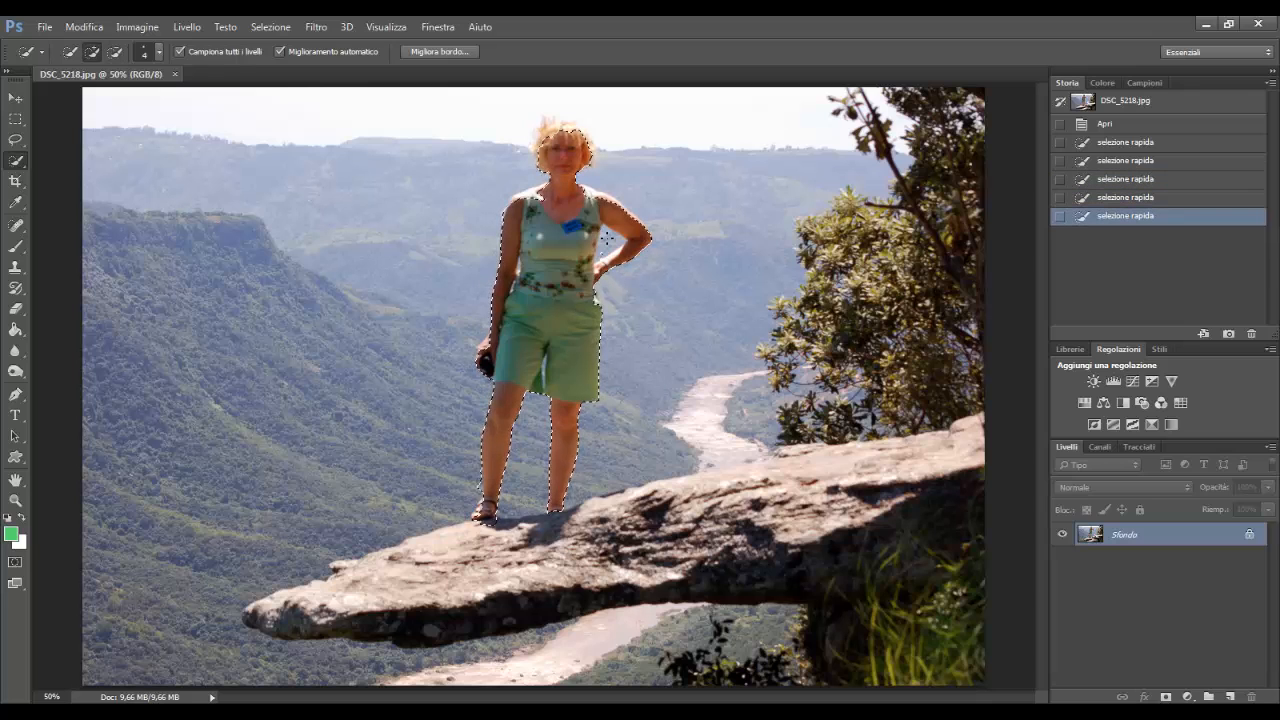
pyautogui.click(320, 276)
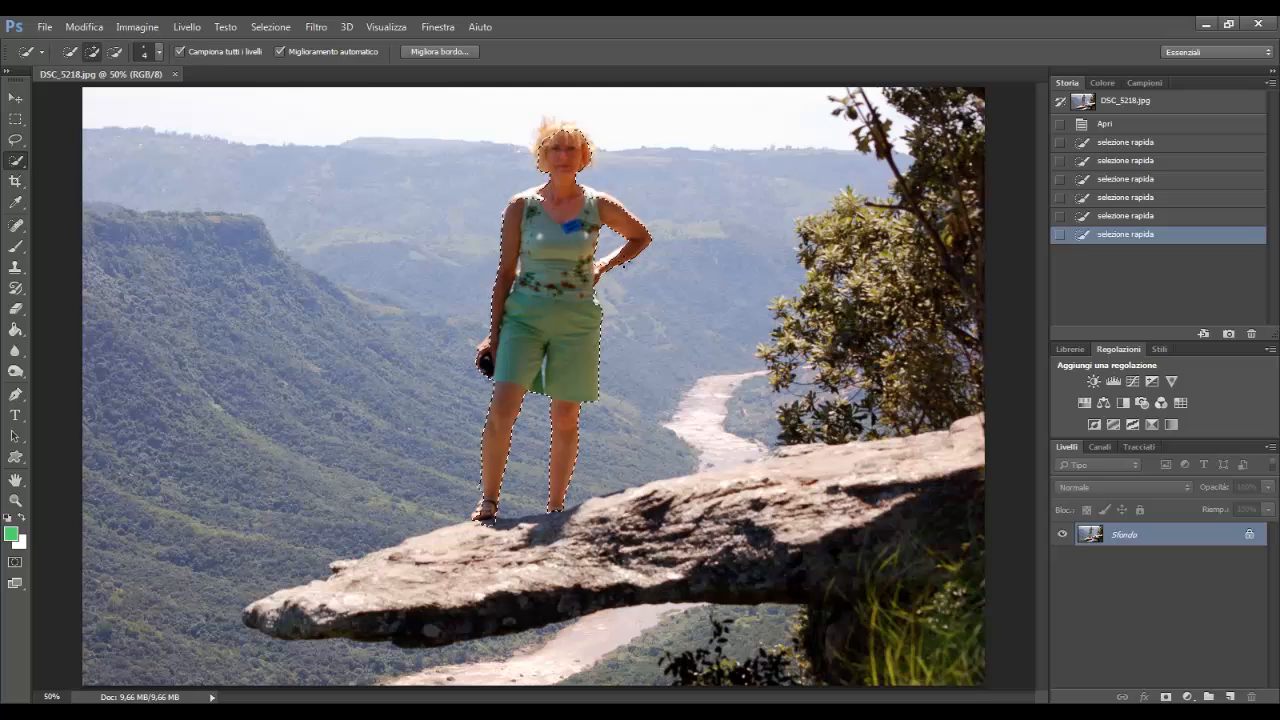
pyautogui.click(316, 293)
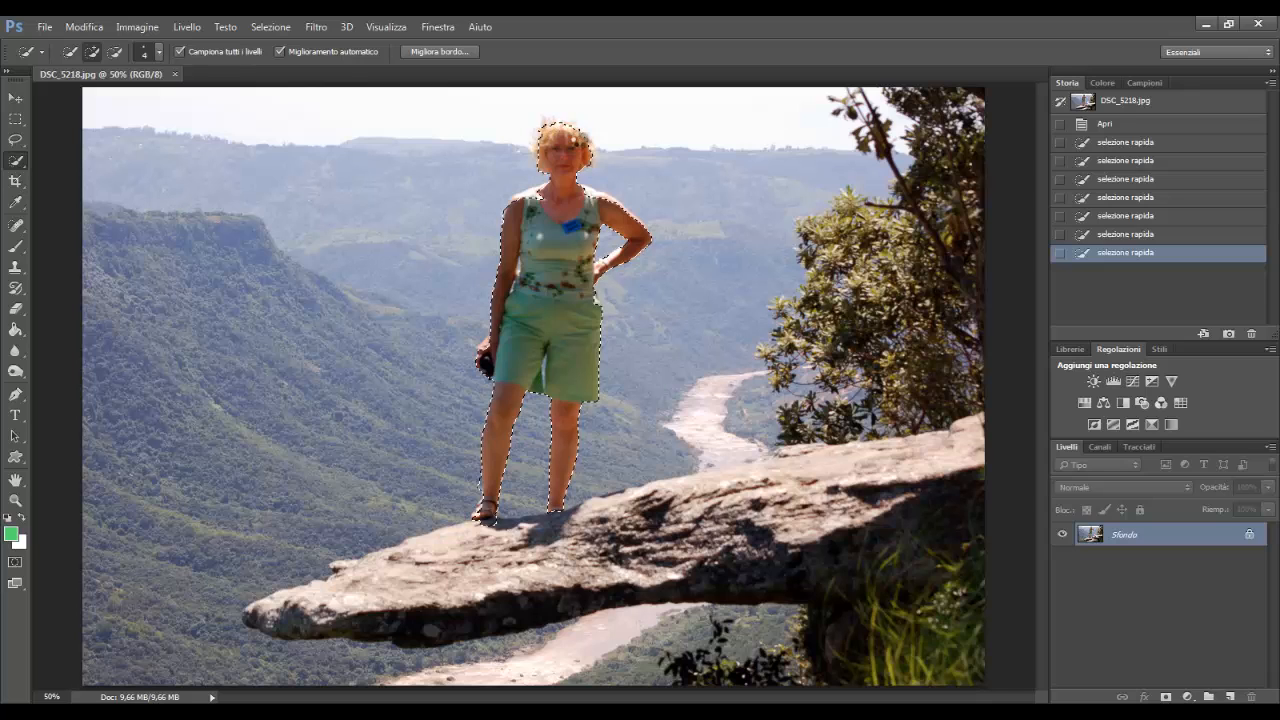
pyautogui.click(577, 141)
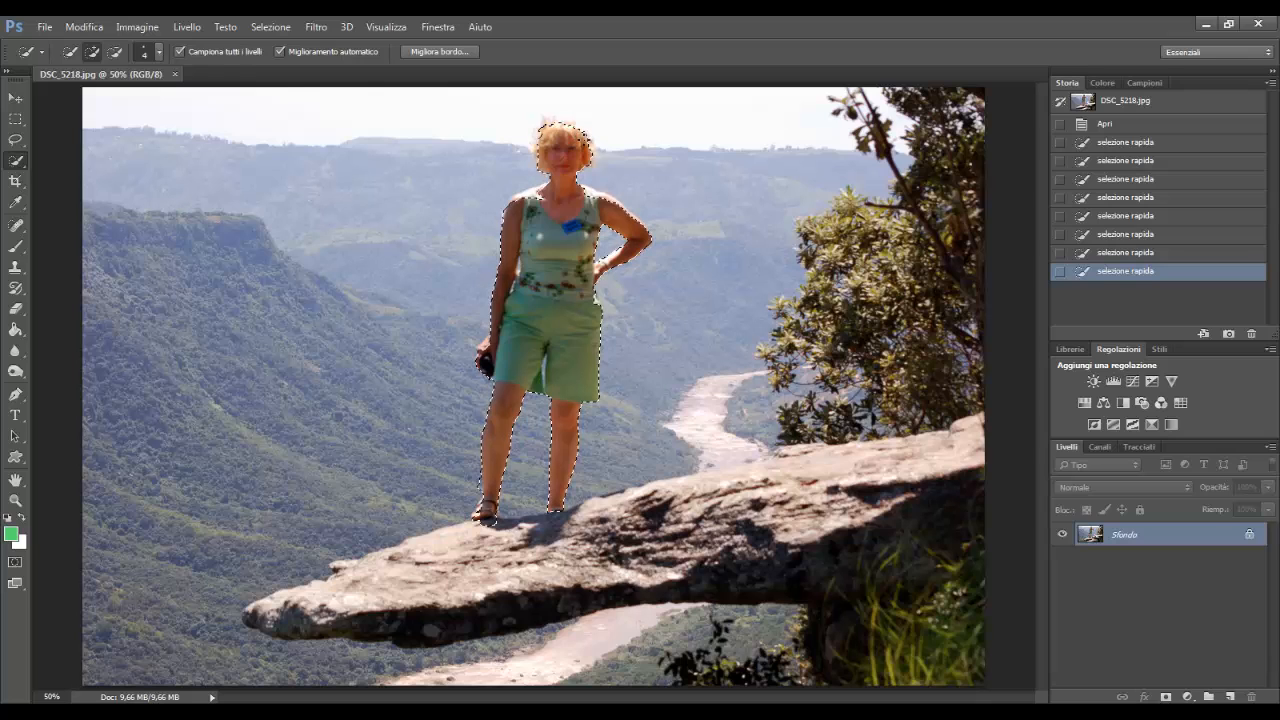
pyautogui.click(572, 133)
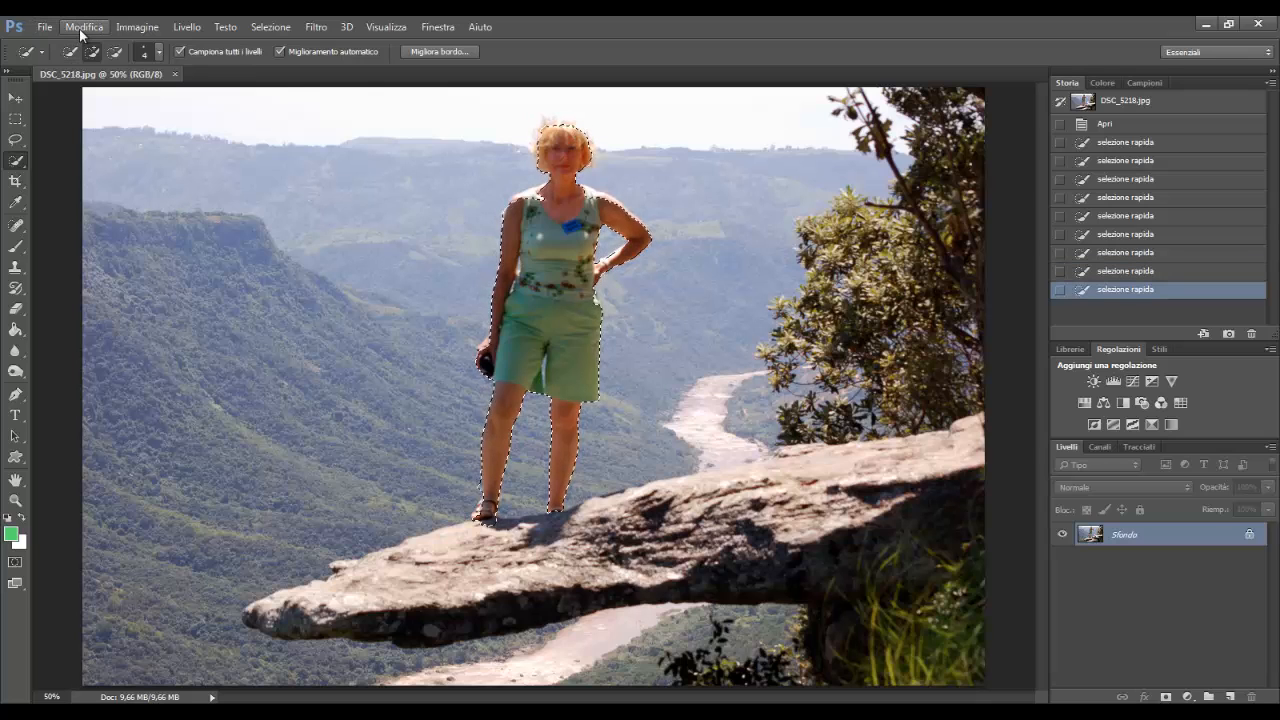
# Try the Black & White adjustment with default values on the selected woman, deselect, and revert the history to the last quick selection.
pyautogui.click(137, 27)
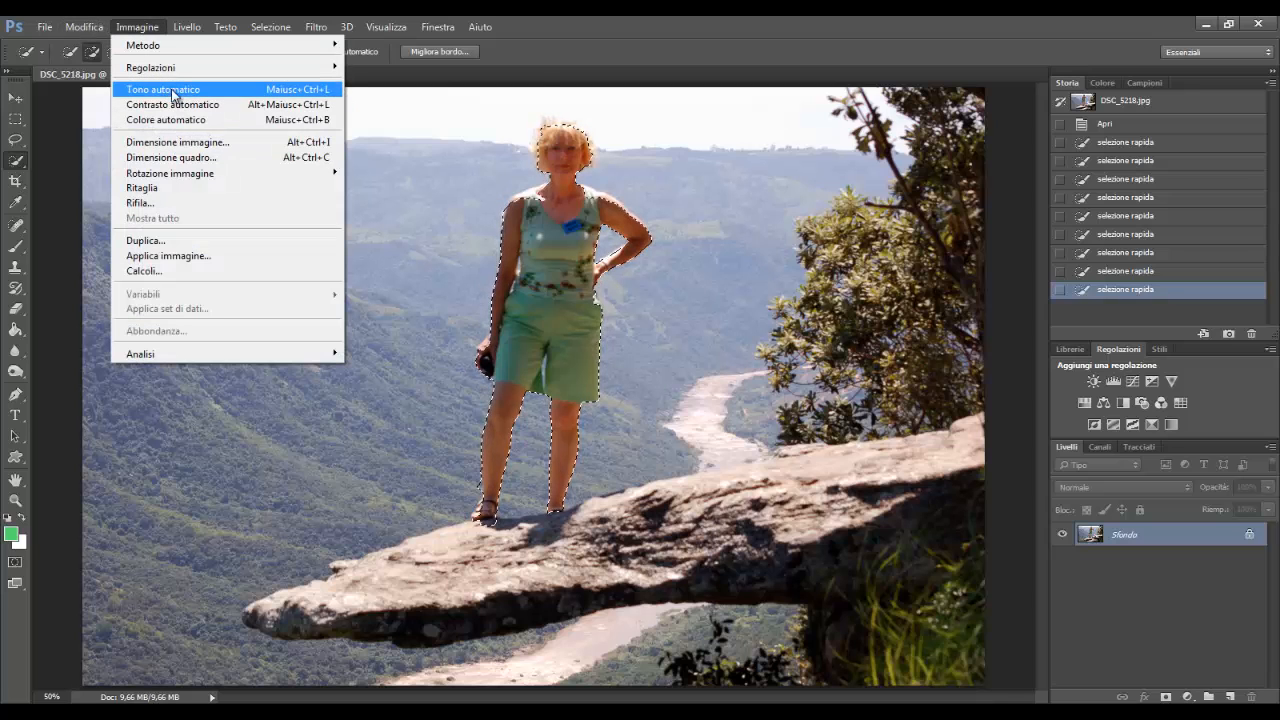
pyautogui.moveTo(164, 70)
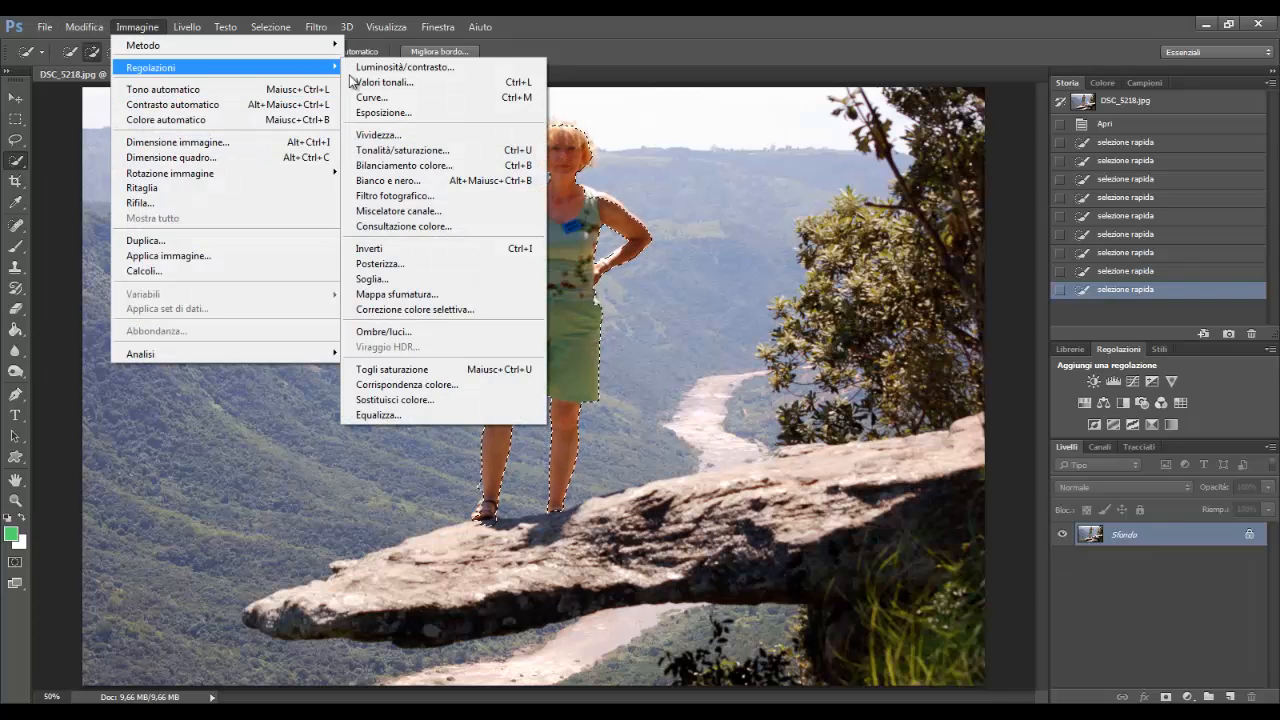
pyautogui.click(429, 186)
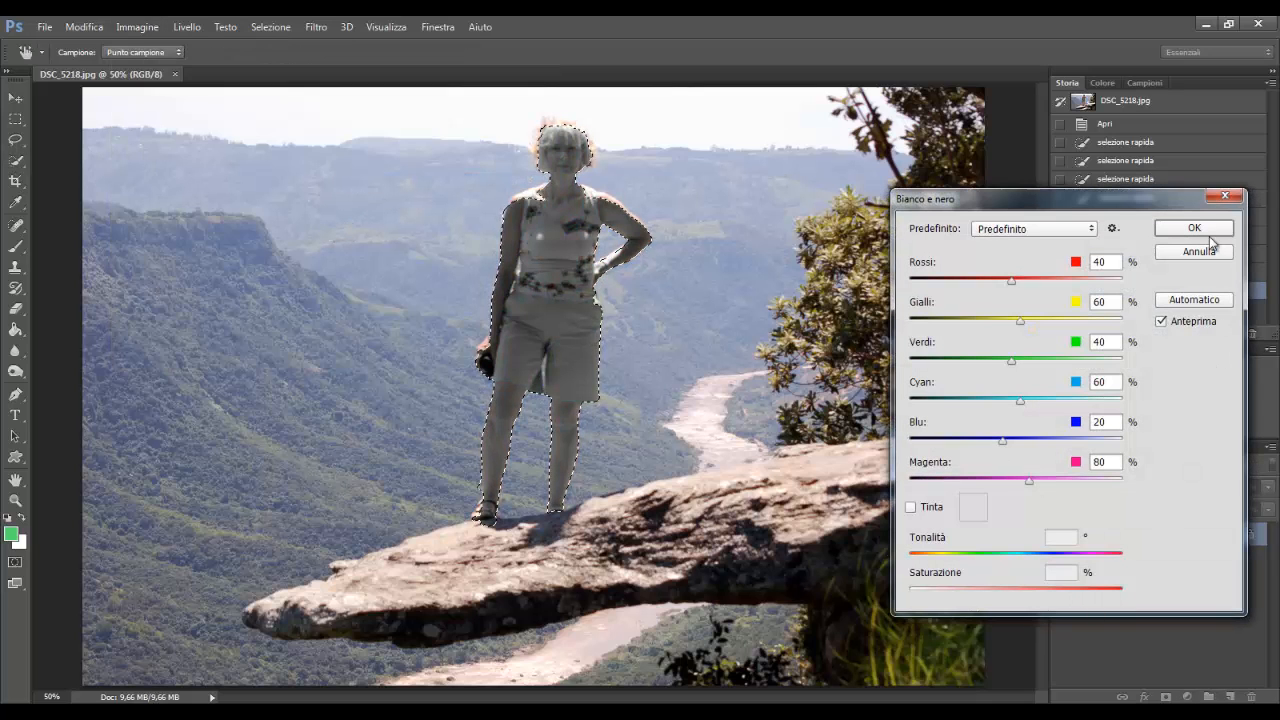
pyautogui.click(1203, 229)
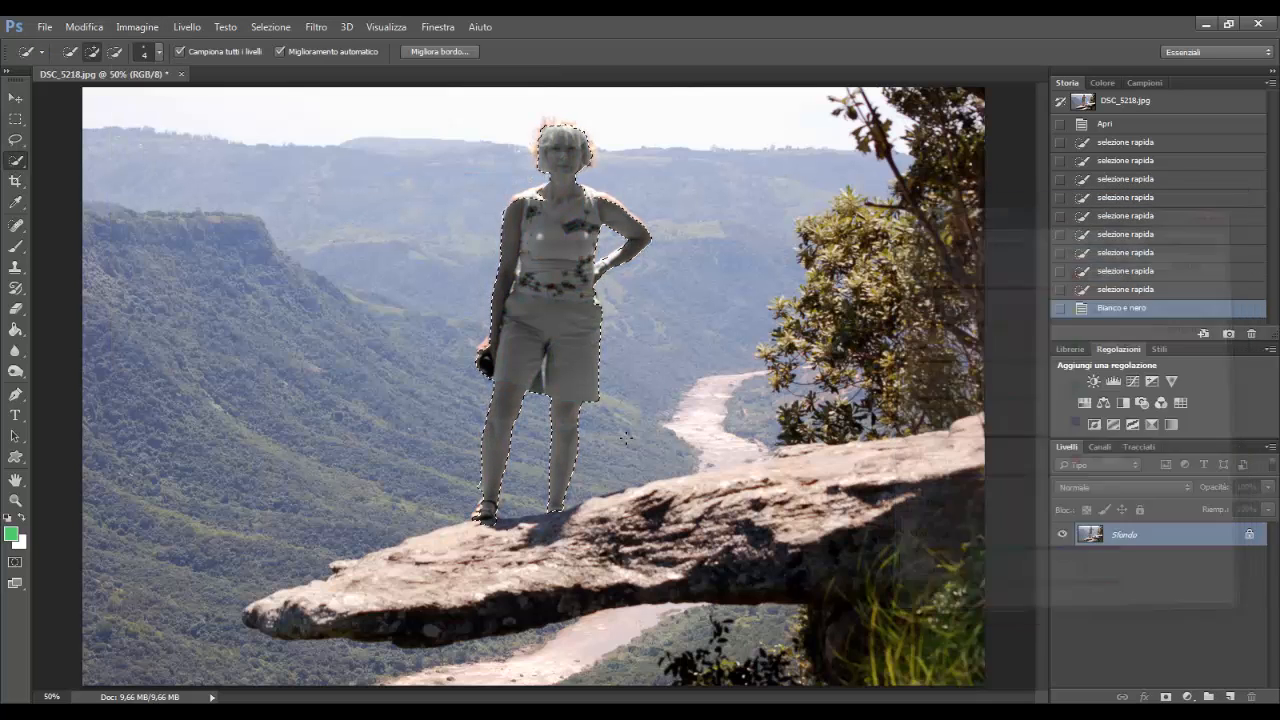
pyautogui.hotkey('ctrl', 'd')
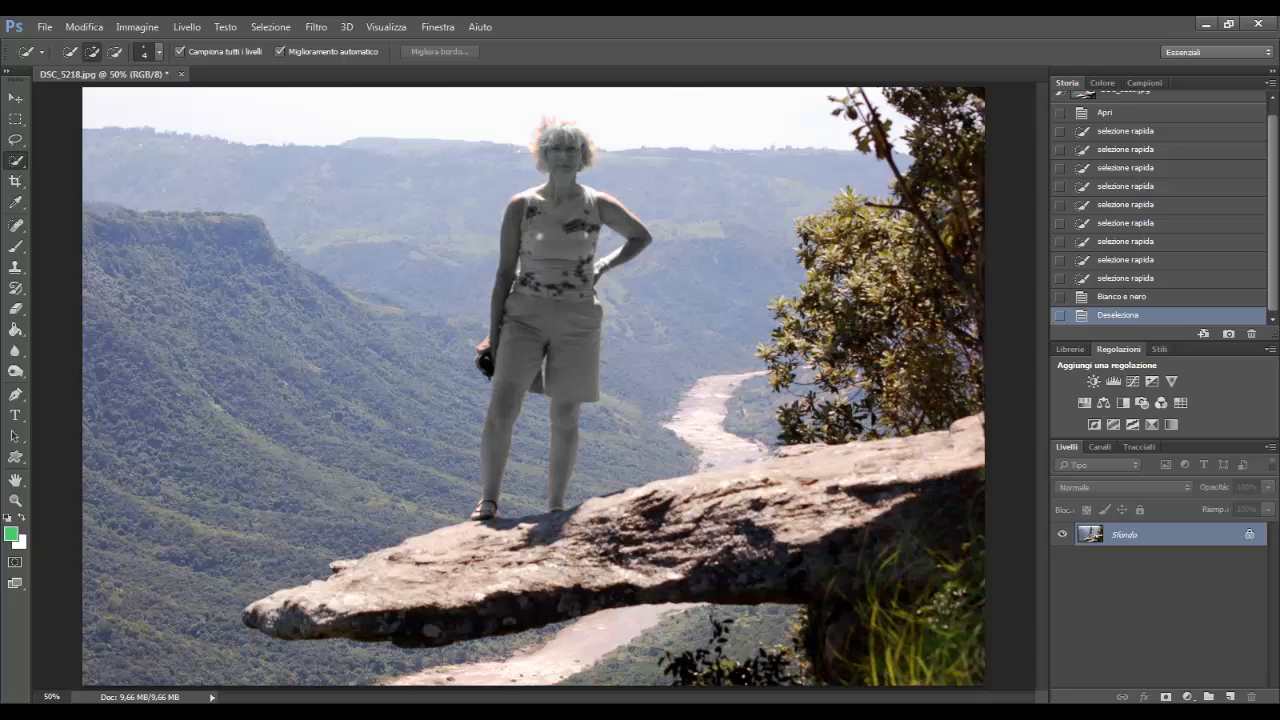
pyautogui.click(1136, 279)
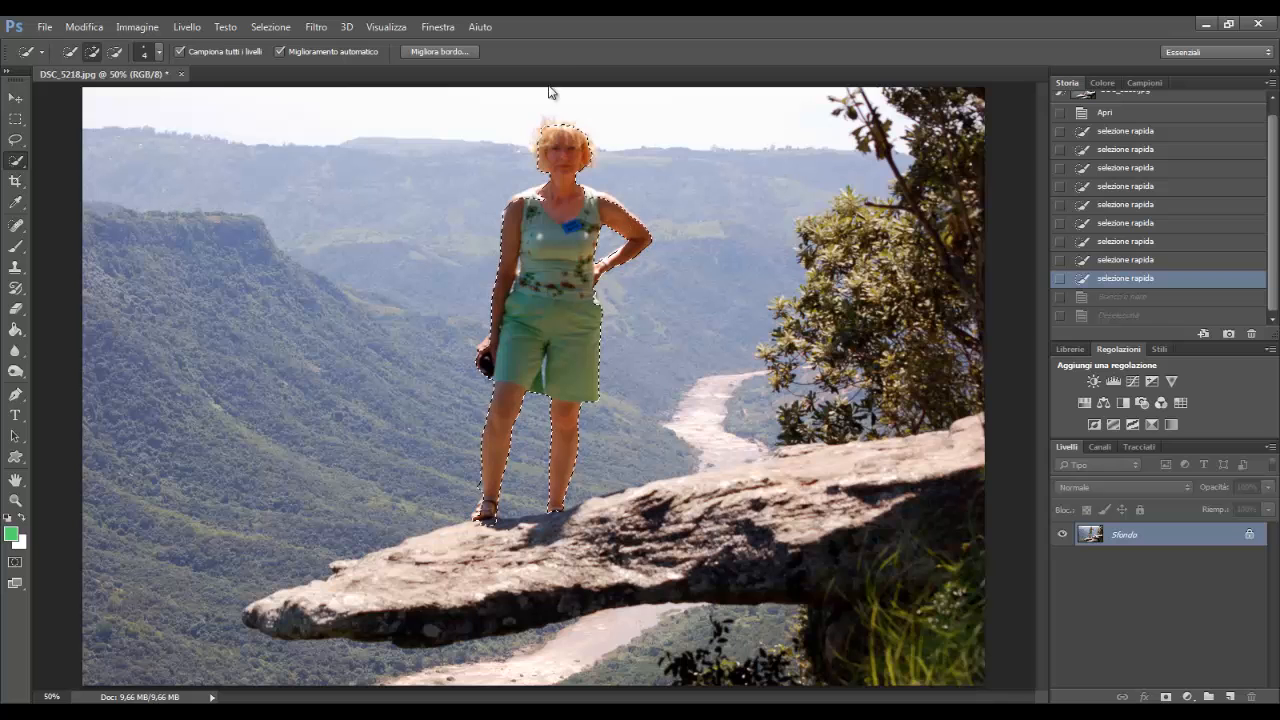
# Invert the selection so that everything except the woman is selected.
pyautogui.click(316, 28)
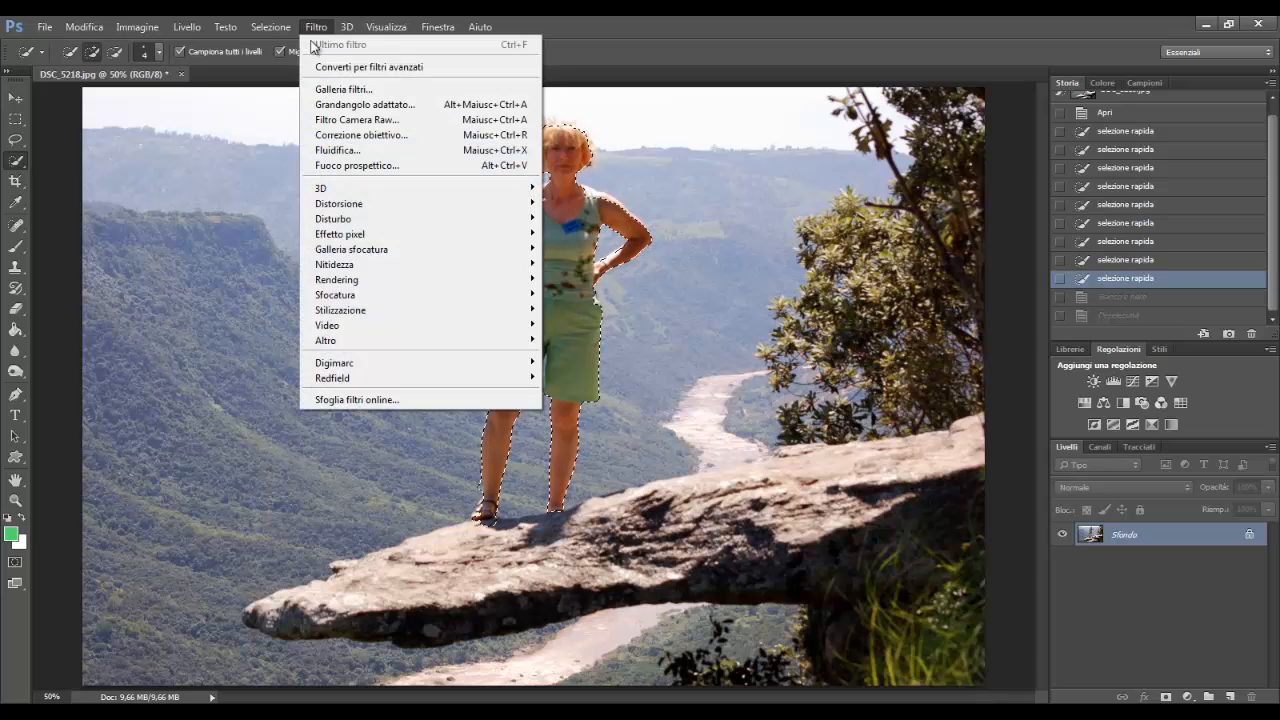
pyautogui.moveTo(397, 28)
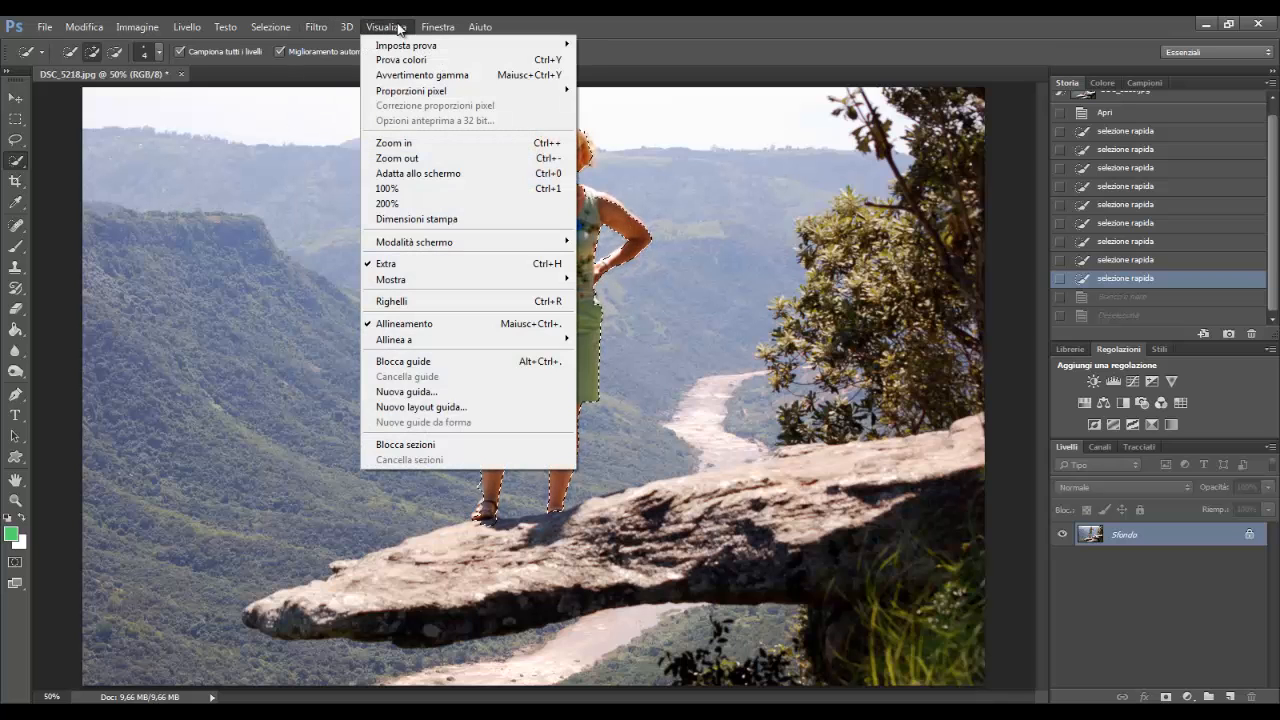
pyautogui.moveTo(270, 27)
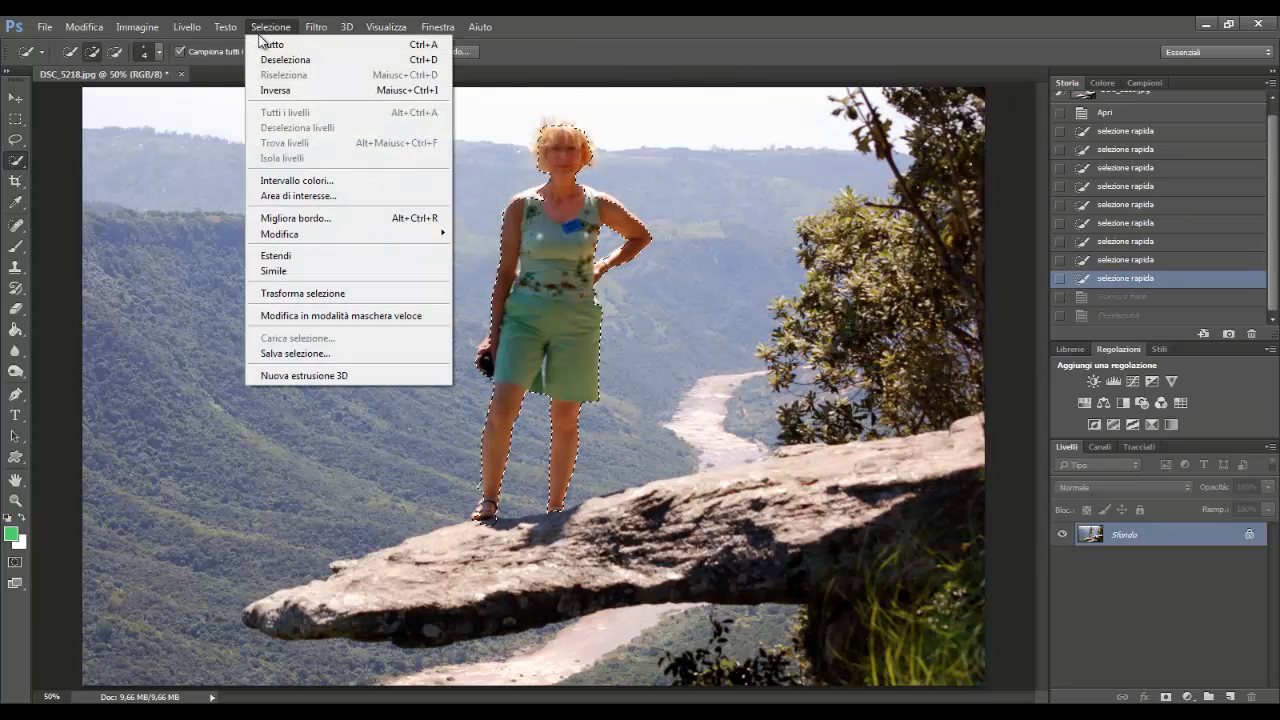
pyautogui.click(306, 91)
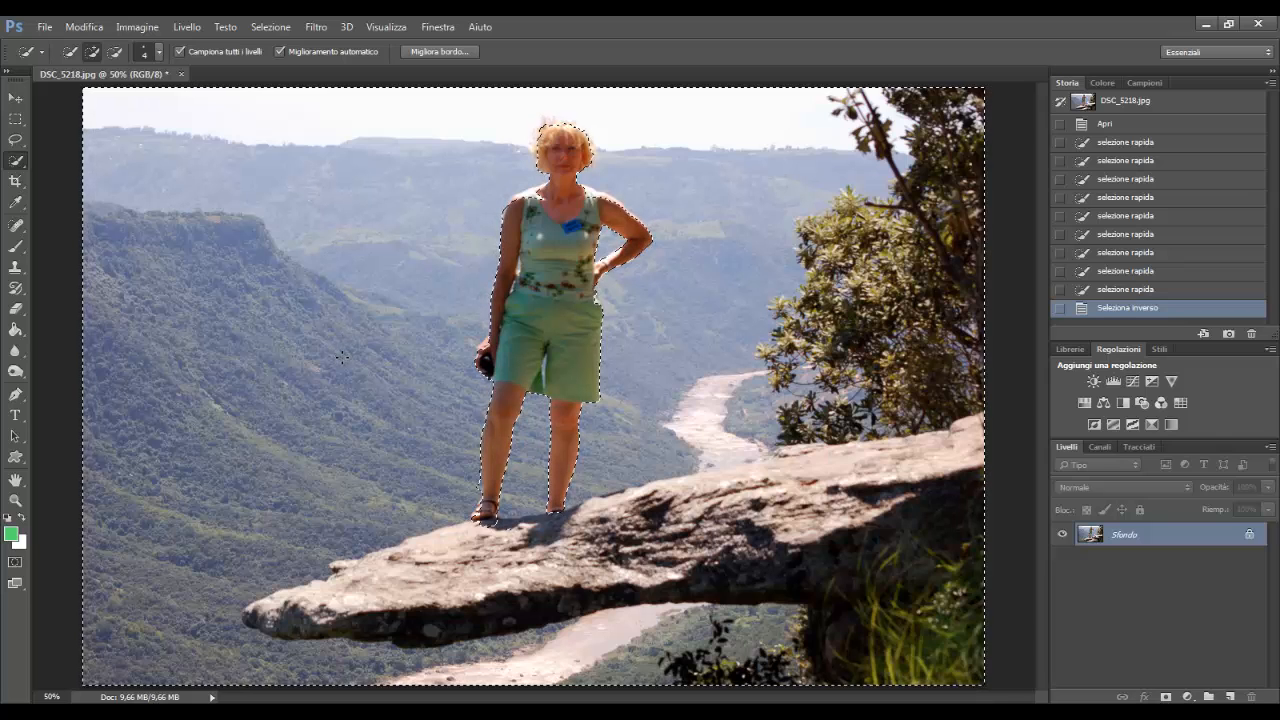
# Convert the selected background to black and white with the default values, deselect, and dismiss the Windows colour-scheme message.
pyautogui.click(137, 26)
pyautogui.moveTo(182, 68)
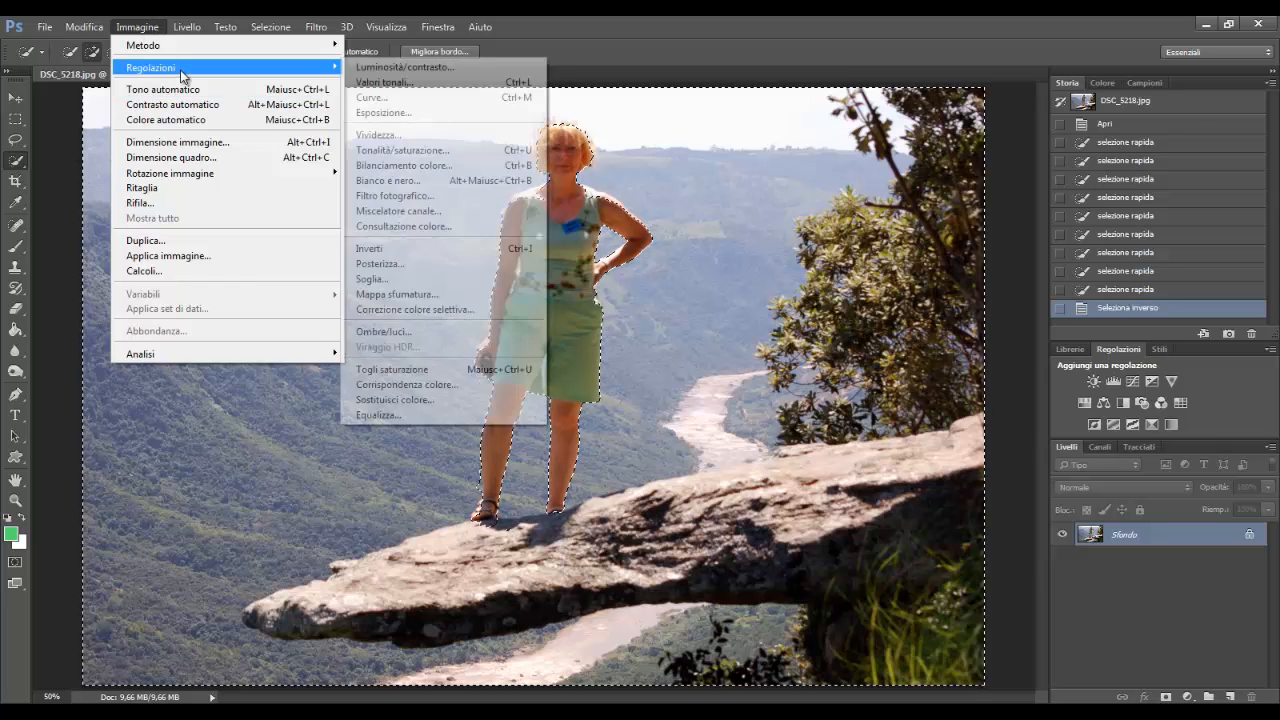
pyautogui.click(407, 182)
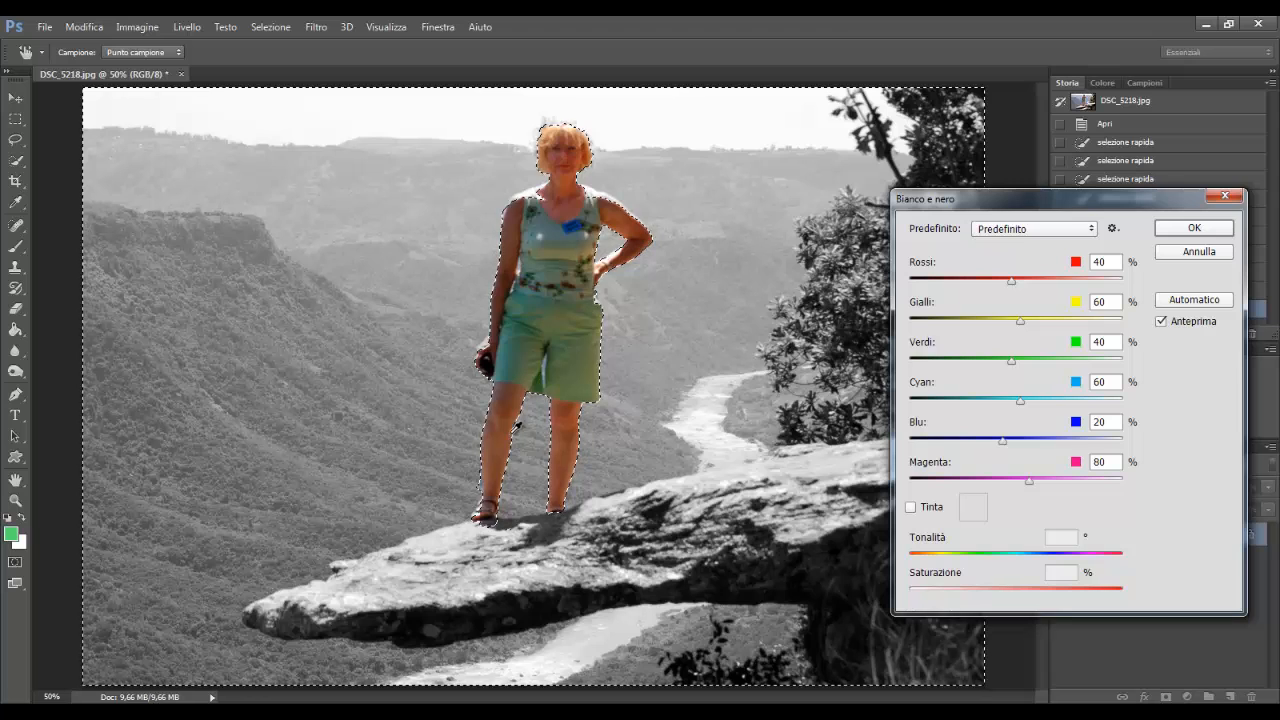
pyautogui.click(1208, 229)
pyautogui.hotkey('ctrl', 'd')
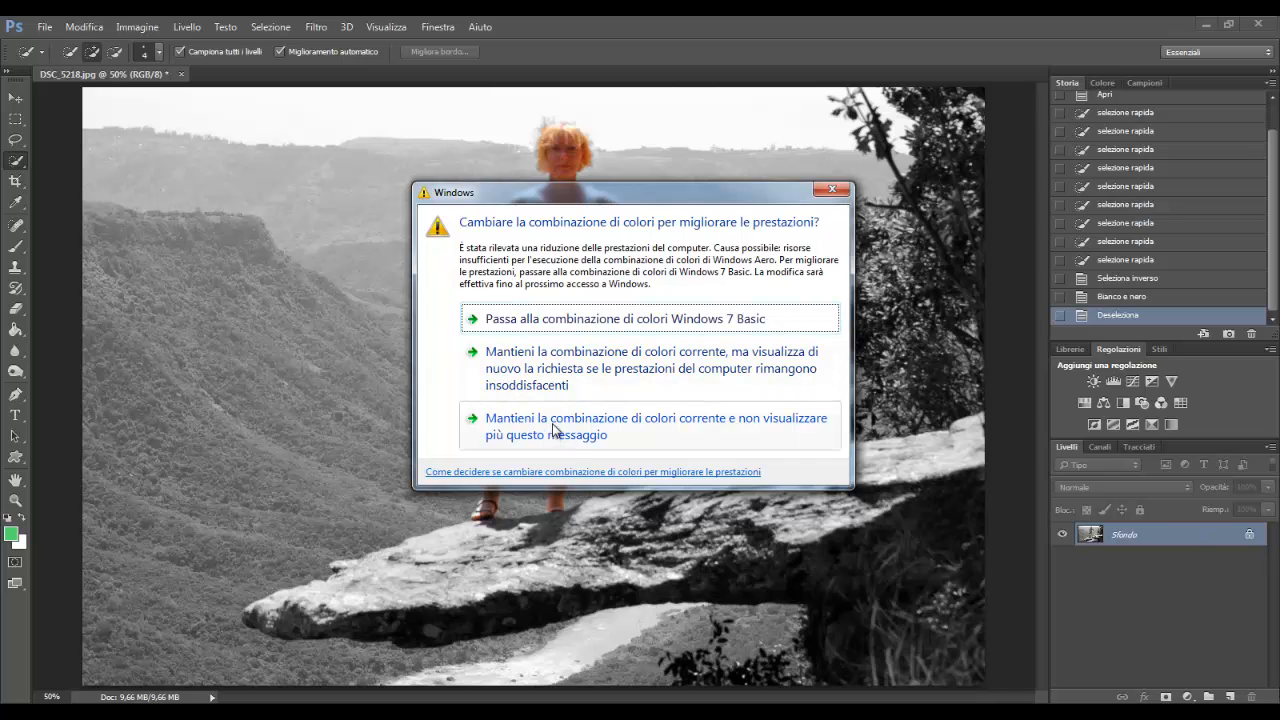
pyautogui.click(830, 191)
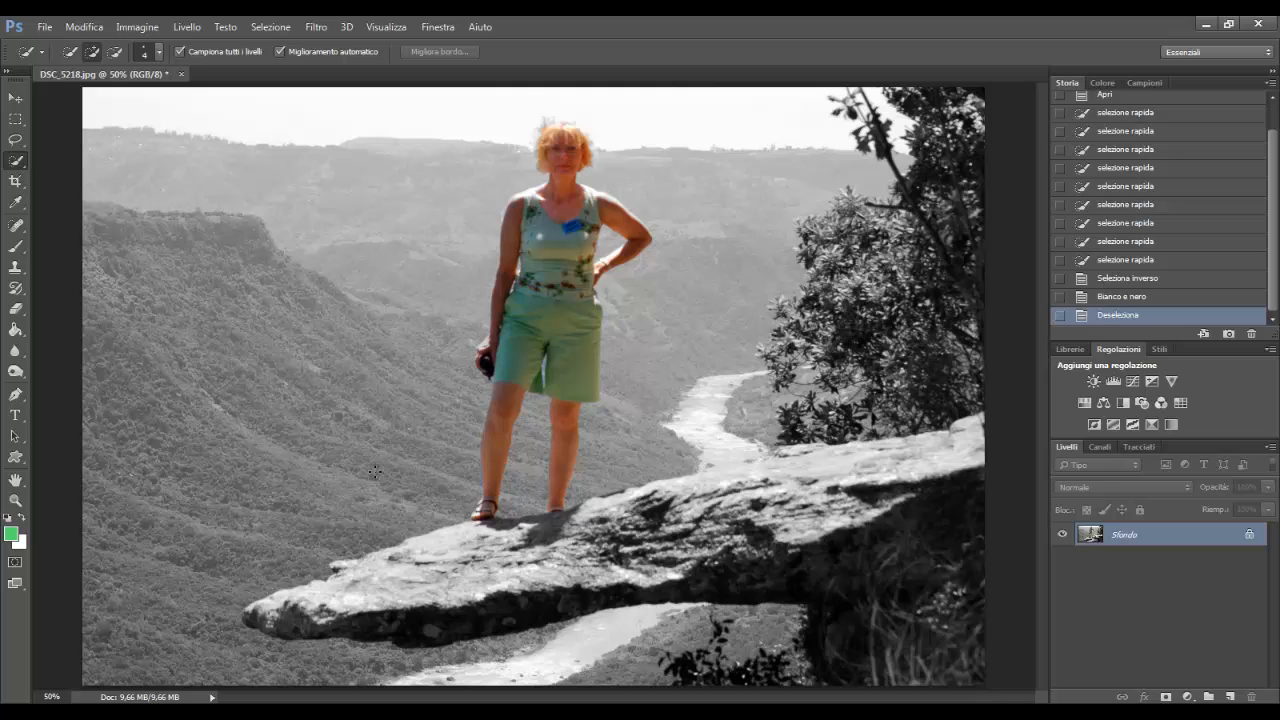
# Add two Color Lookup adjustment layers and try the TealMagentaGold, Smokey and AnimePalette device link profiles on the upper one.
pyautogui.click(1180, 401)
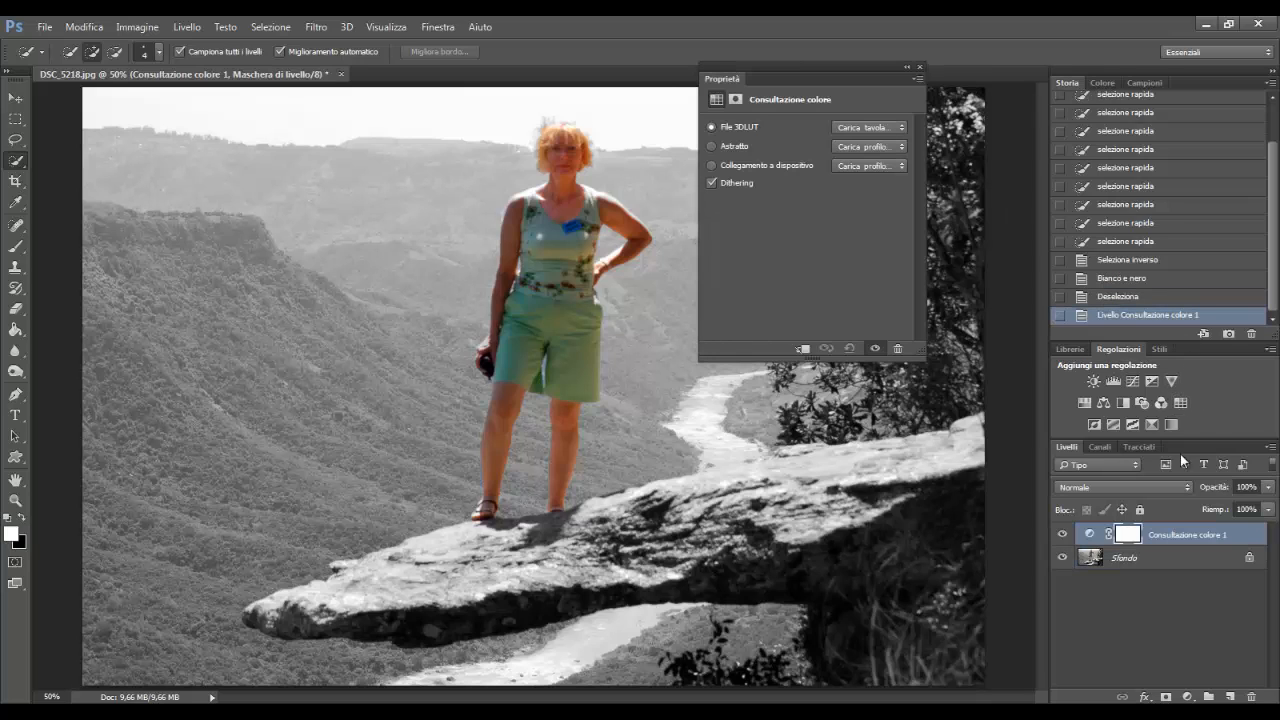
pyautogui.click(1181, 402)
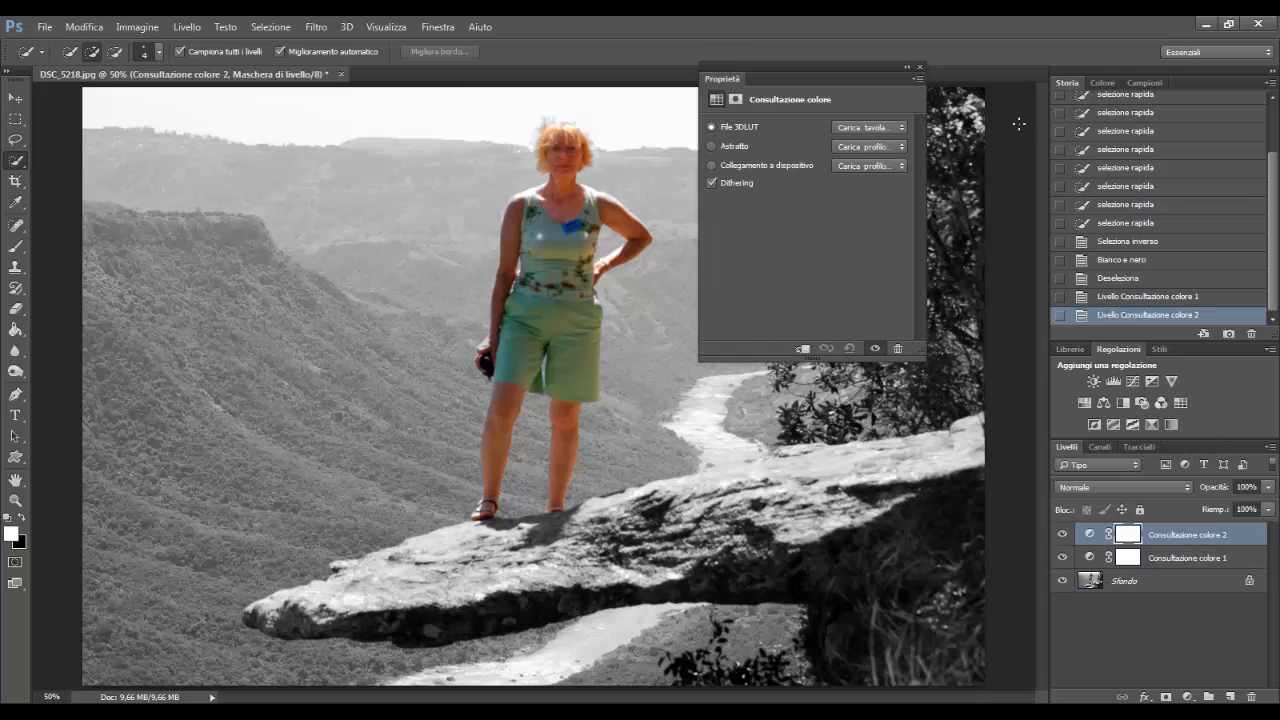
pyautogui.click(893, 166)
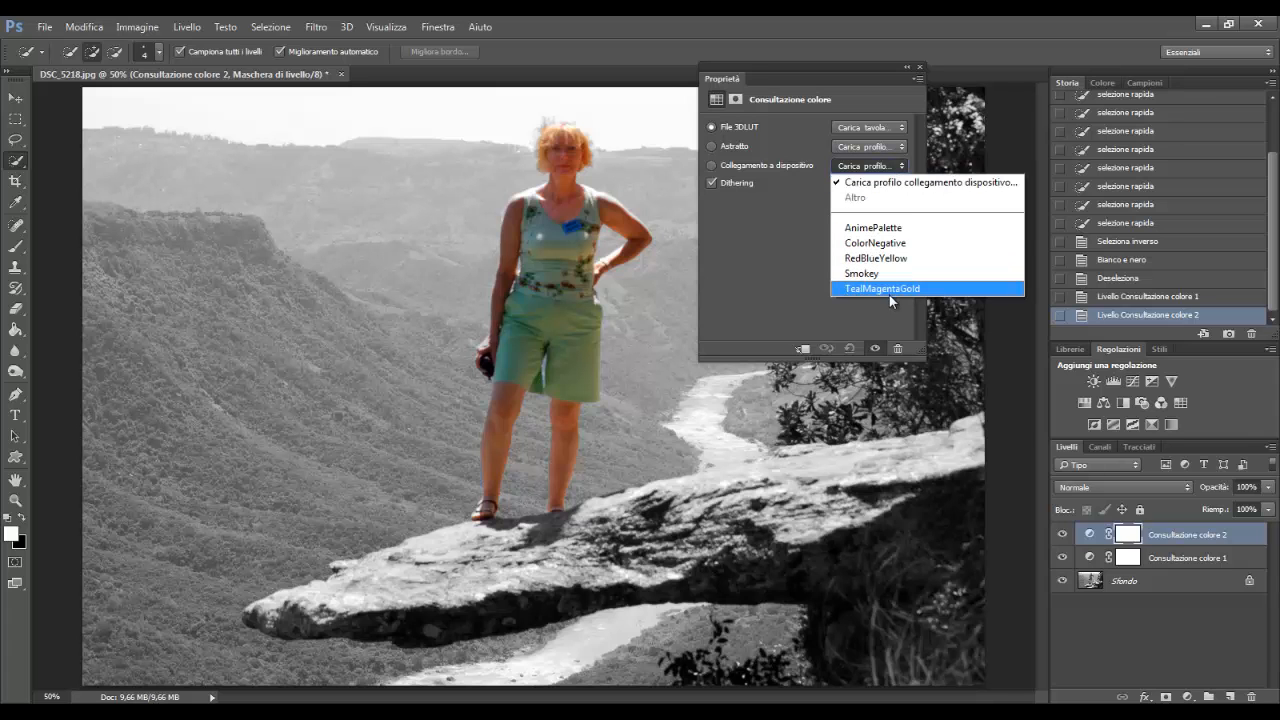
pyautogui.click(889, 288)
pyautogui.press('Up')
pyautogui.press('Up')
pyautogui.press('Up')
pyautogui.press('Up')
pyautogui.press('Up')
pyautogui.press('Up')
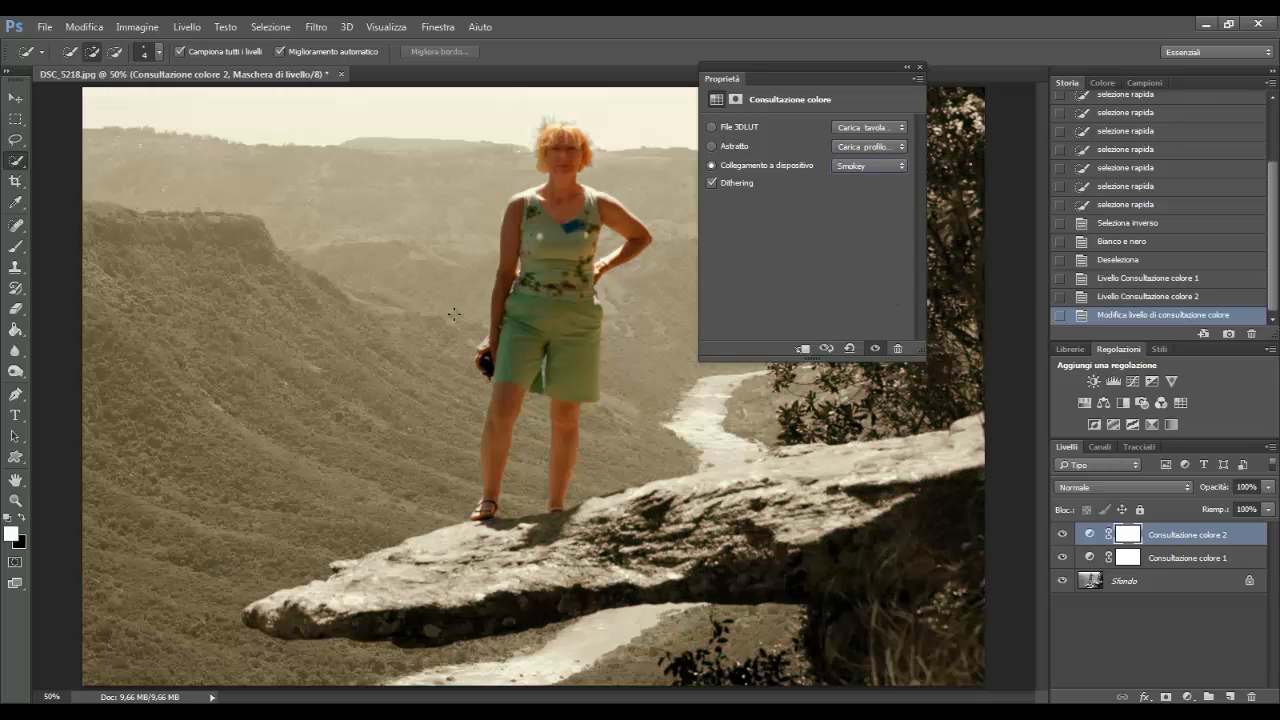
pyautogui.press('Up')
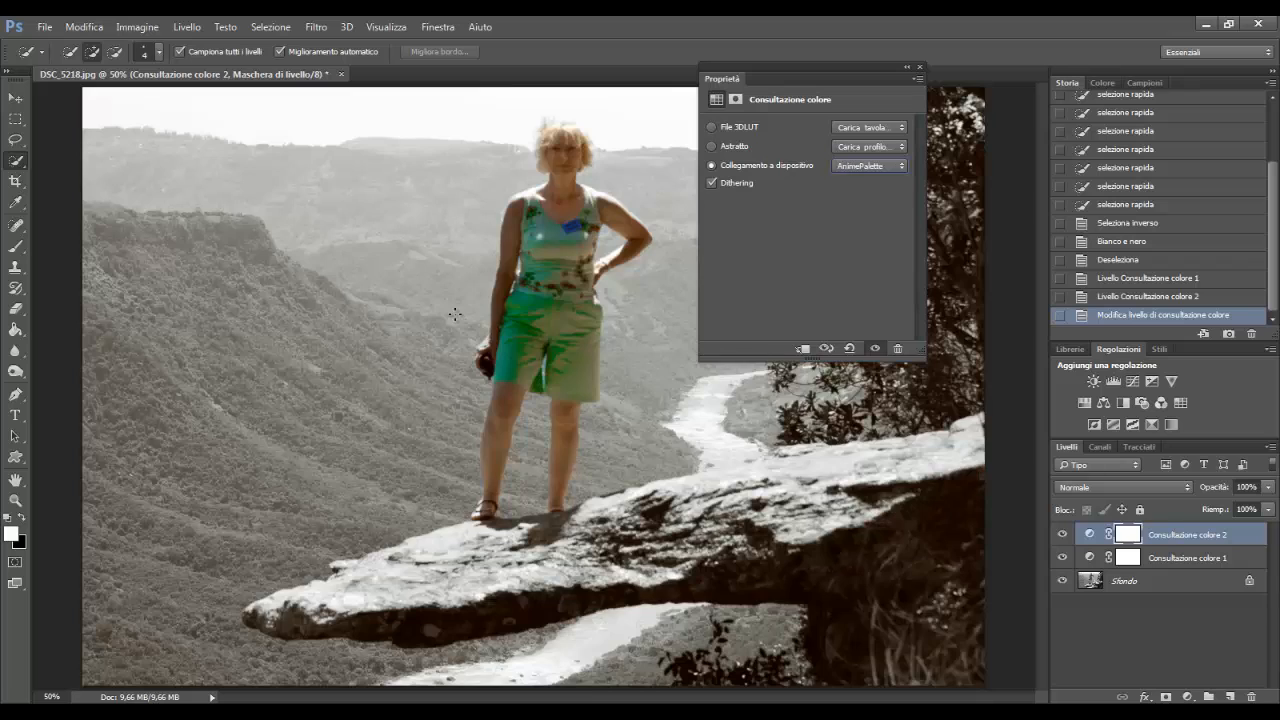
# Try several 3DLUT looks on the upper Color Lookup layer, including TealOrangePlusContrast, Moonlight, HorrorBlue and FoggyNight, and close its properties.
pyautogui.click(894, 128)
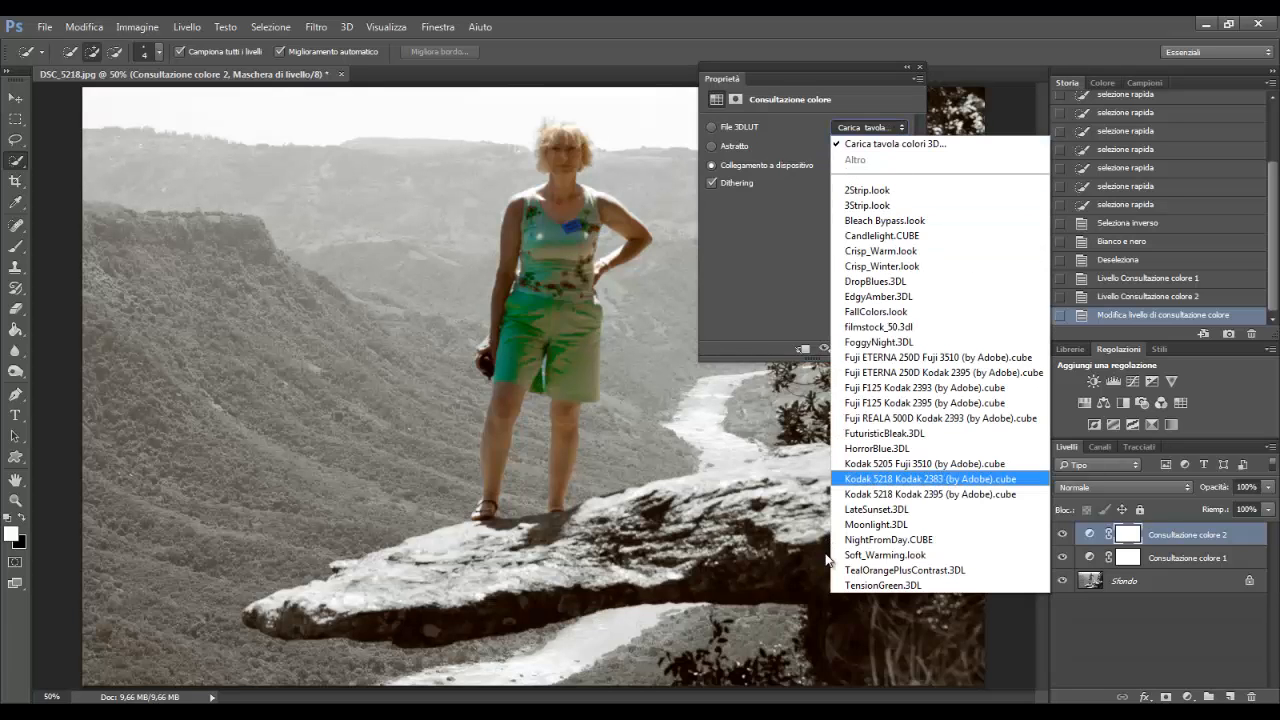
pyautogui.click(889, 570)
pyautogui.press('Up')
pyautogui.press('Up')
pyautogui.press('Up')
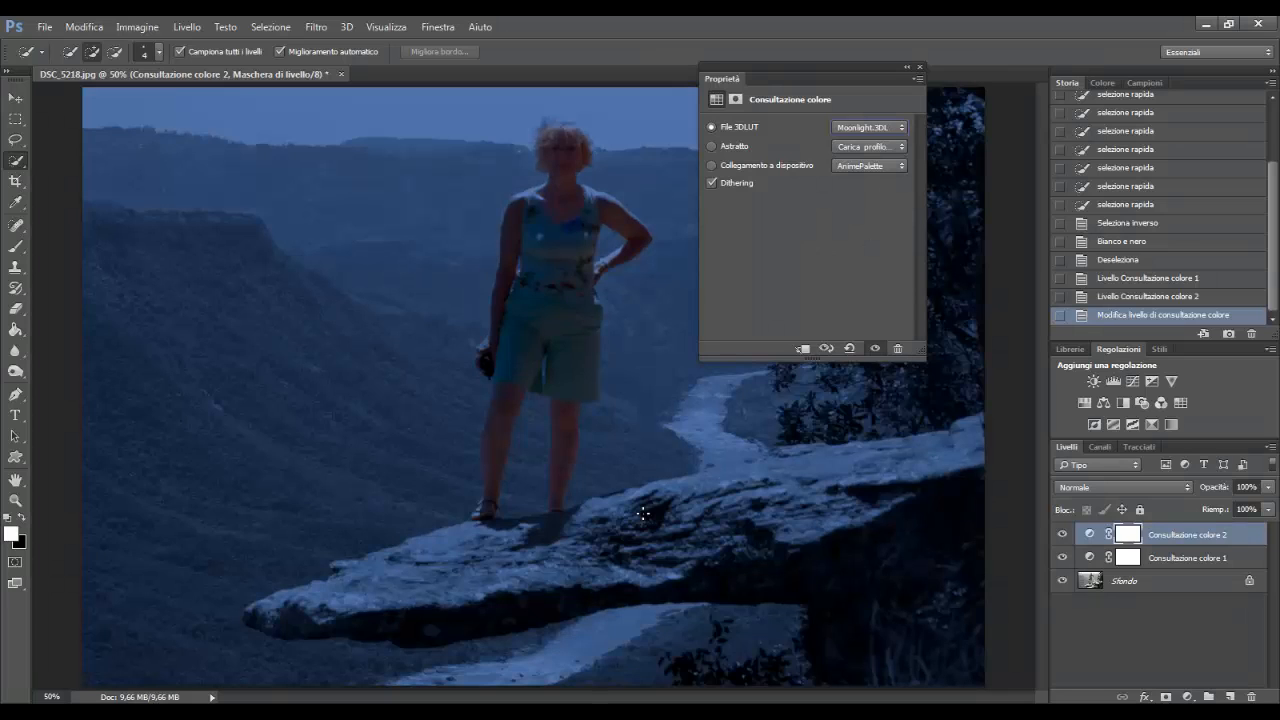
pyautogui.press('Up')
pyautogui.press('Up')
pyautogui.press('Up')
pyautogui.press('Up')
pyautogui.press('Up')
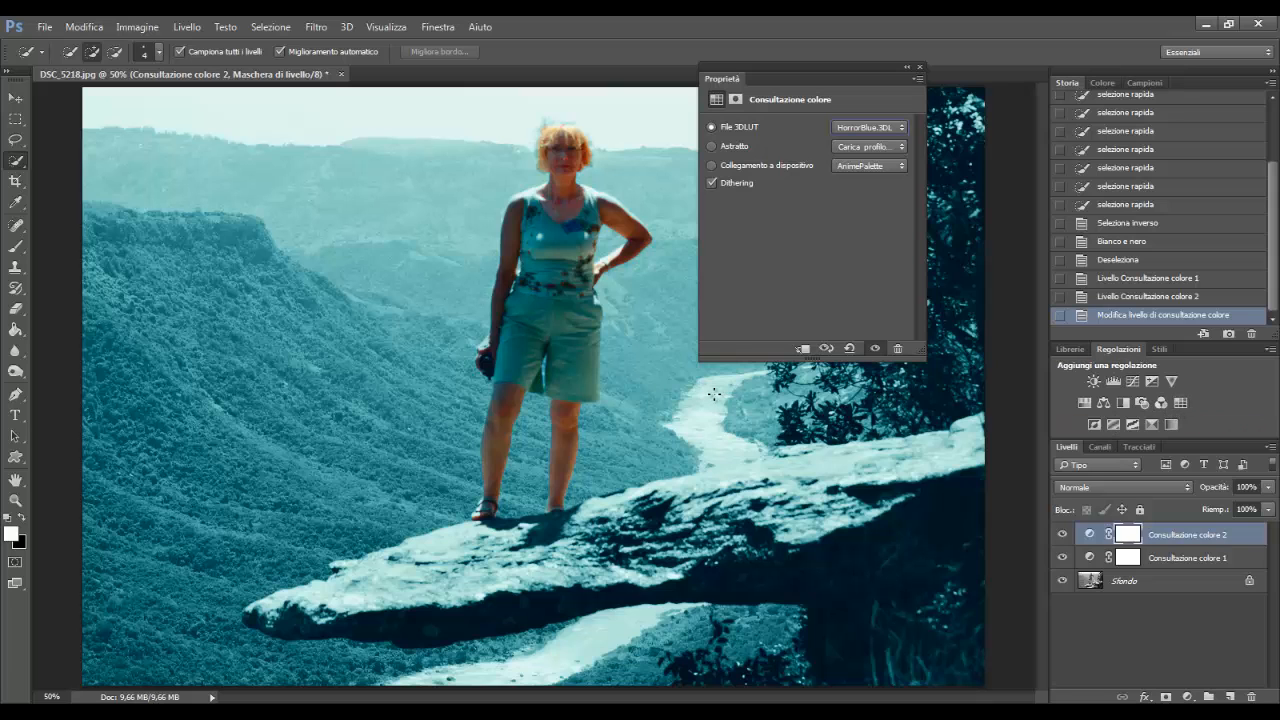
pyautogui.press('Down')
pyautogui.press('Down')
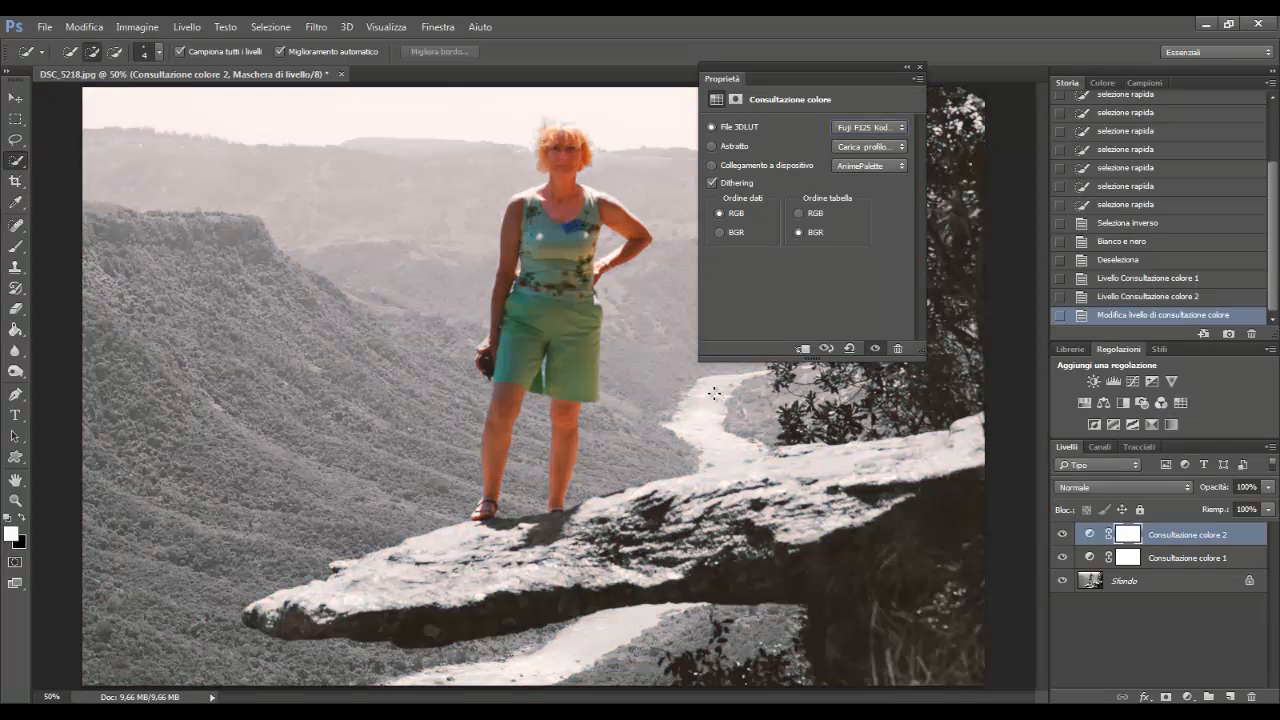
pyautogui.press('Down')
pyautogui.press('Down')
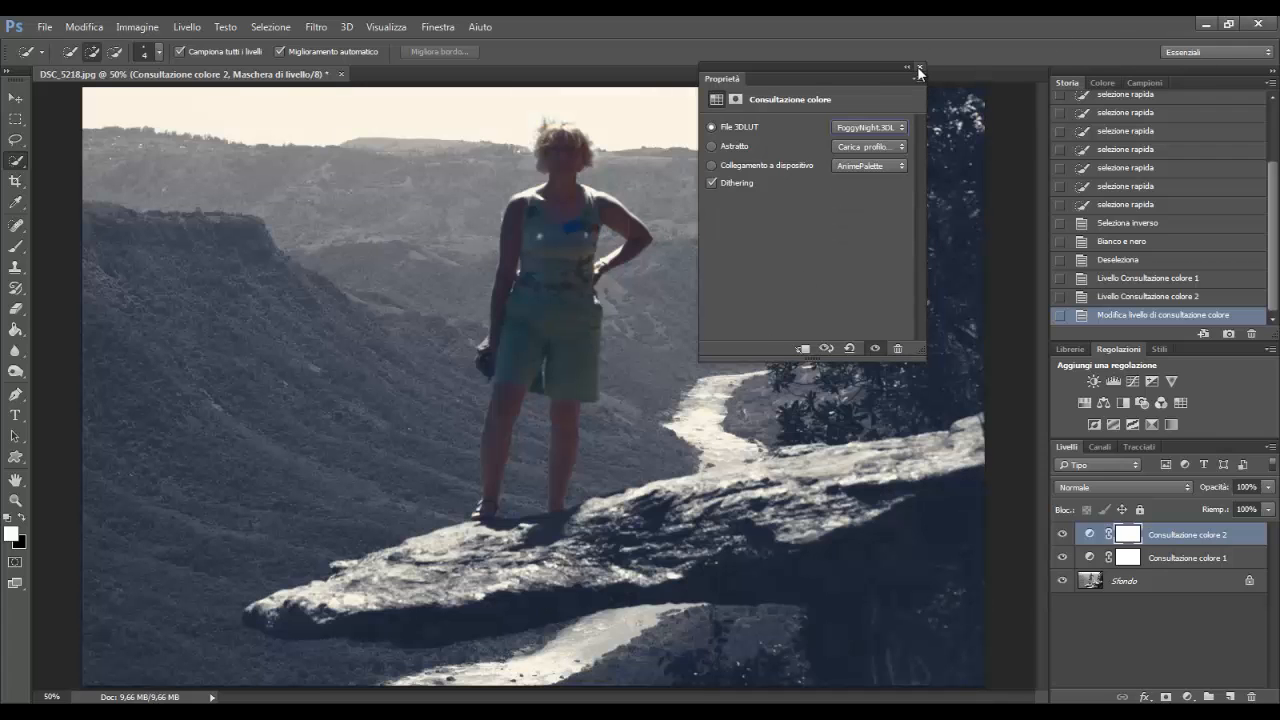
pyautogui.click(918, 67)
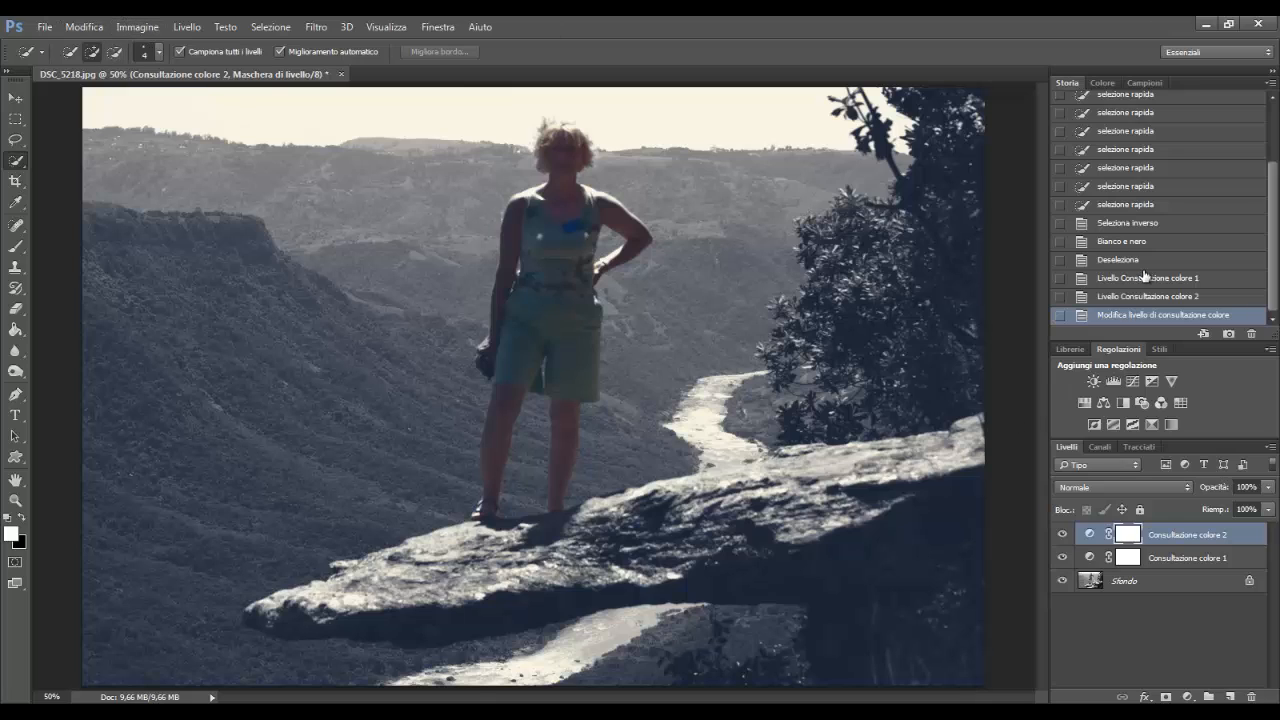
# Revert the history to the inverted selection and deselect.
pyautogui.click(1135, 222)
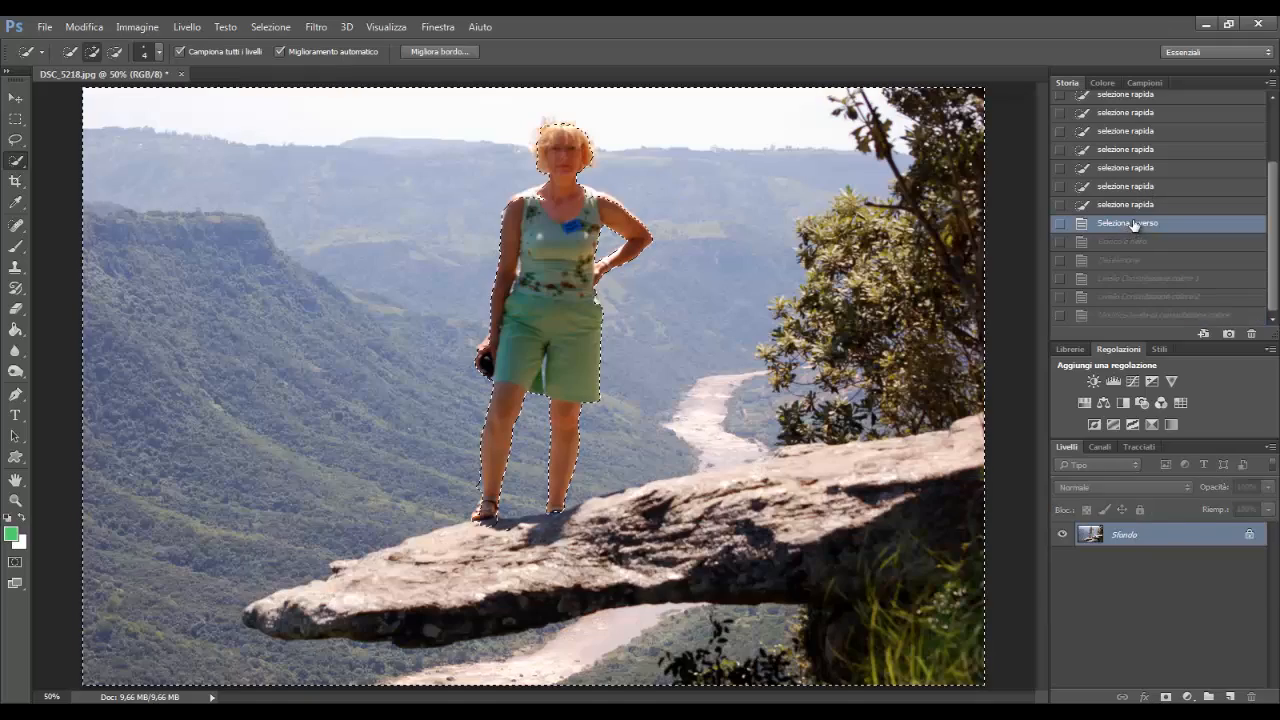
pyautogui.click(1276, 711)
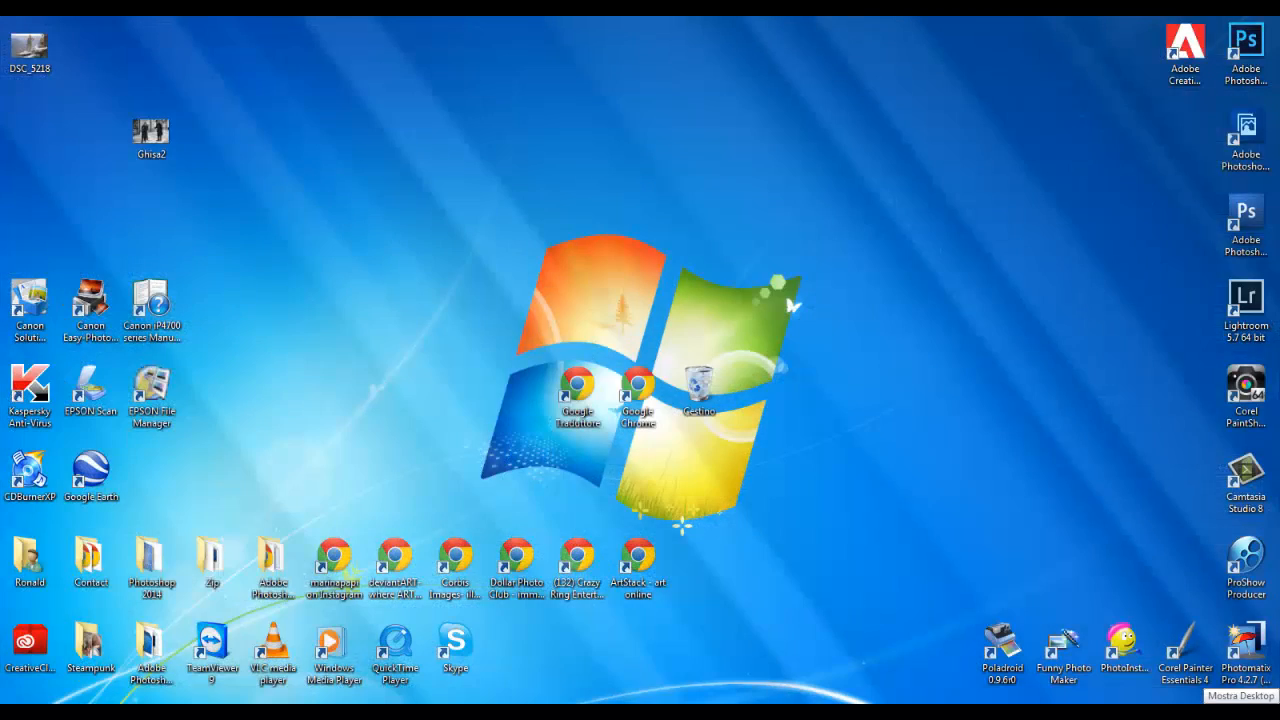
pyautogui.click(1276, 711)
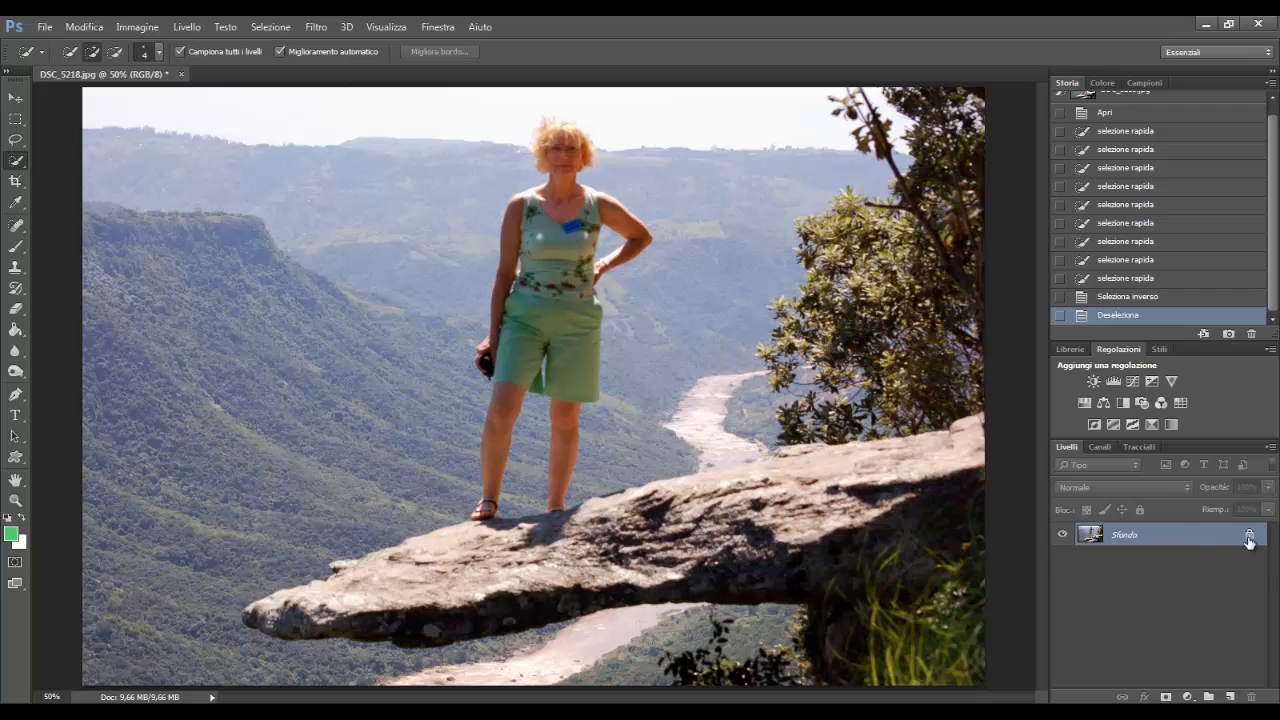
# Convert the locked background into the regular layer Livello 0 and duplicate it as Livello 0 copia.
pyautogui.doubleClick(1185, 535)
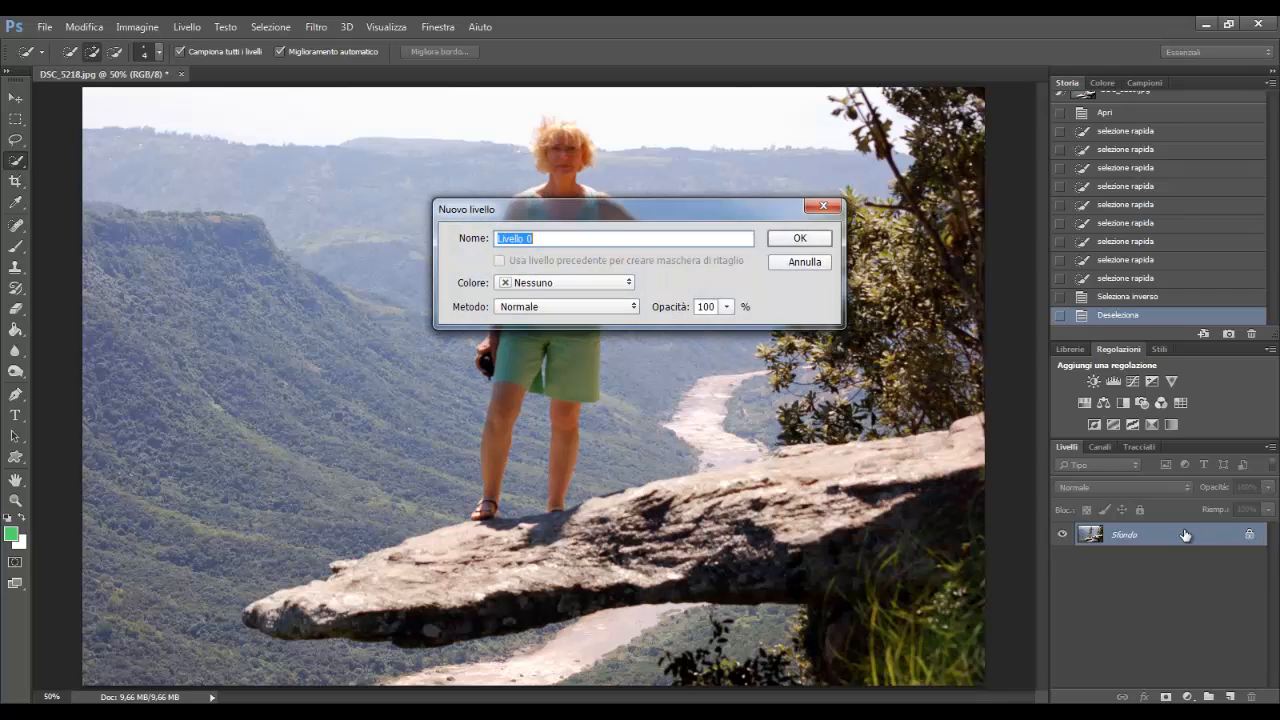
pyautogui.click(815, 240)
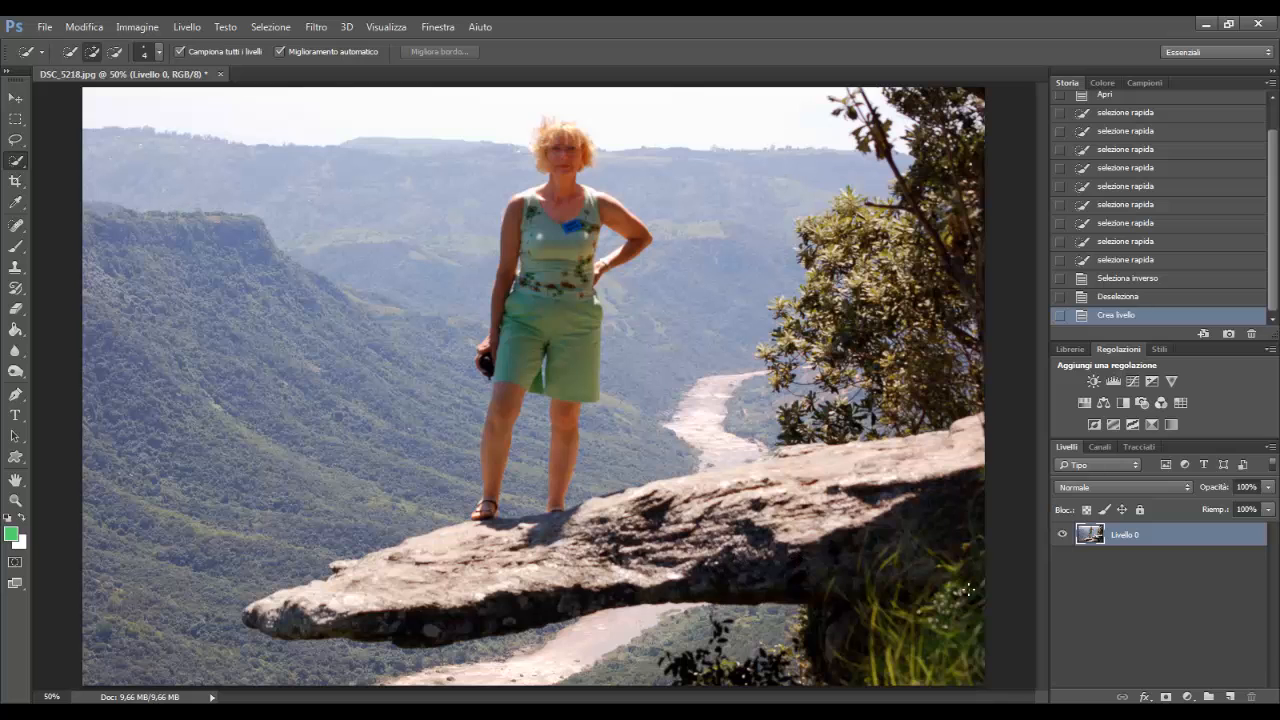
pyautogui.rightClick(1158, 538)
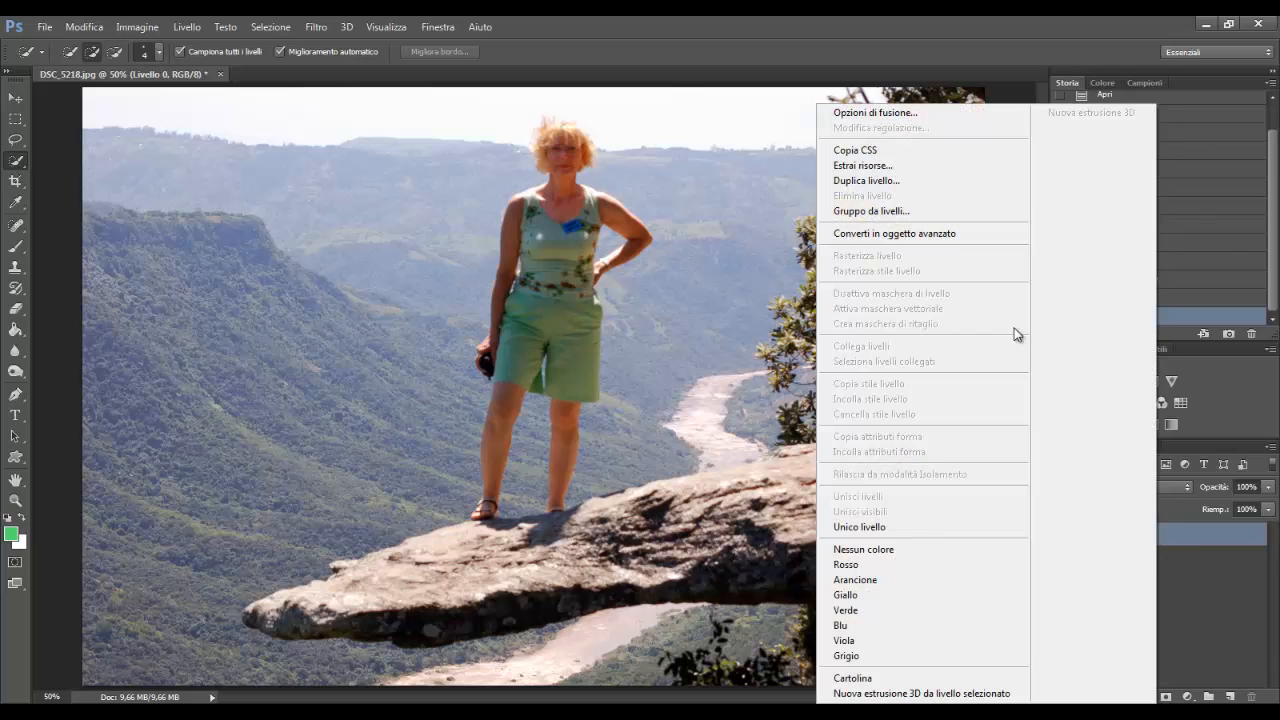
pyautogui.click(904, 181)
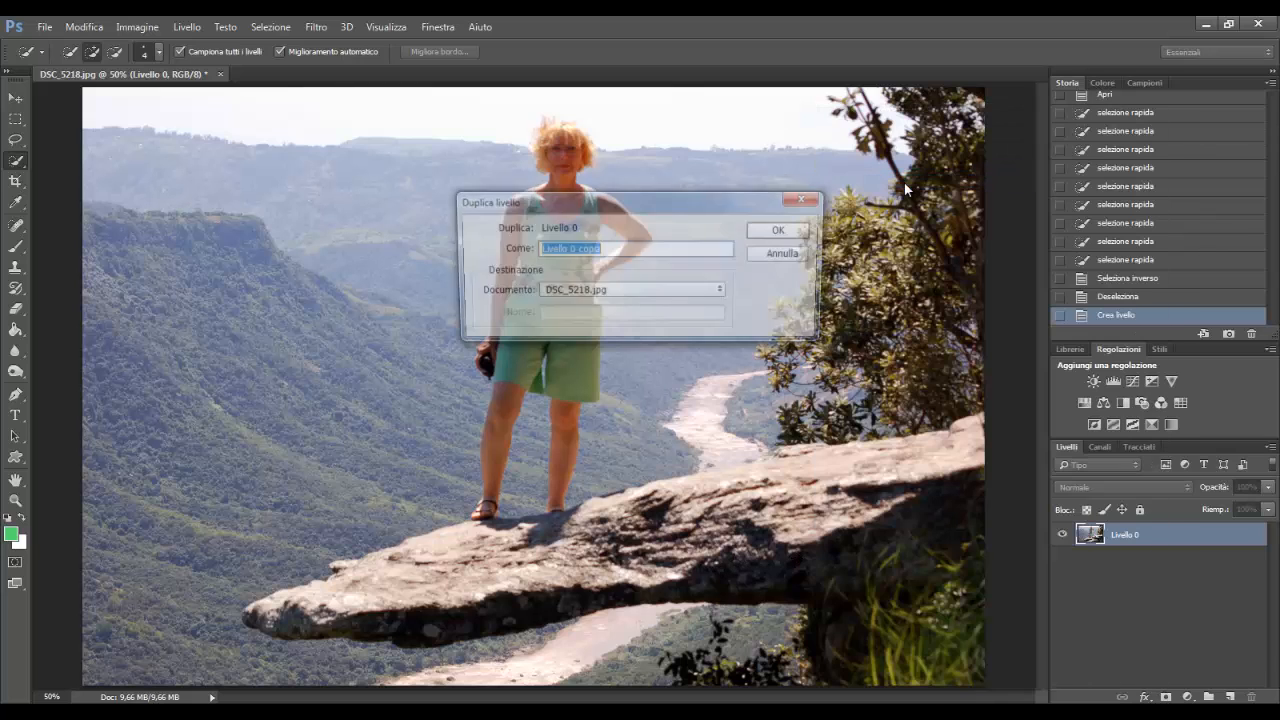
pyautogui.click(798, 234)
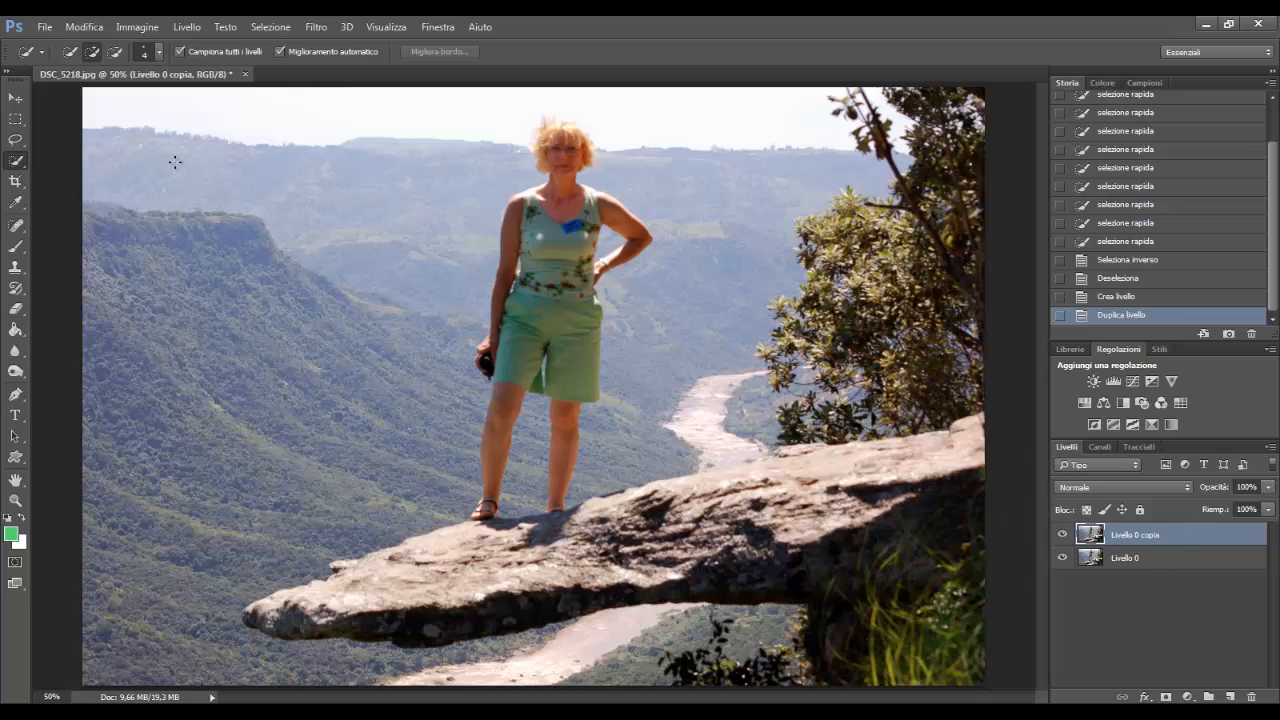
# Reduce the Photoshop window and open the texture folder of the Windows pictures library.
pyautogui.click(1229, 23)
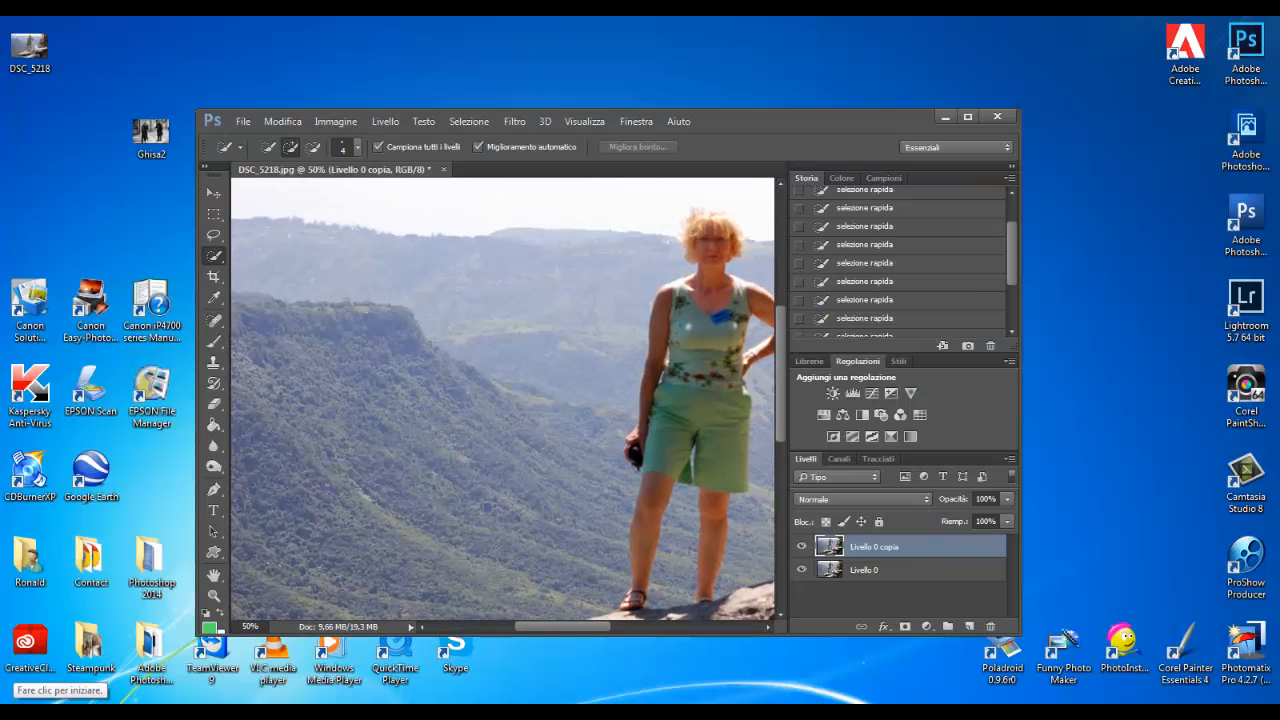
pyautogui.click(20, 710)
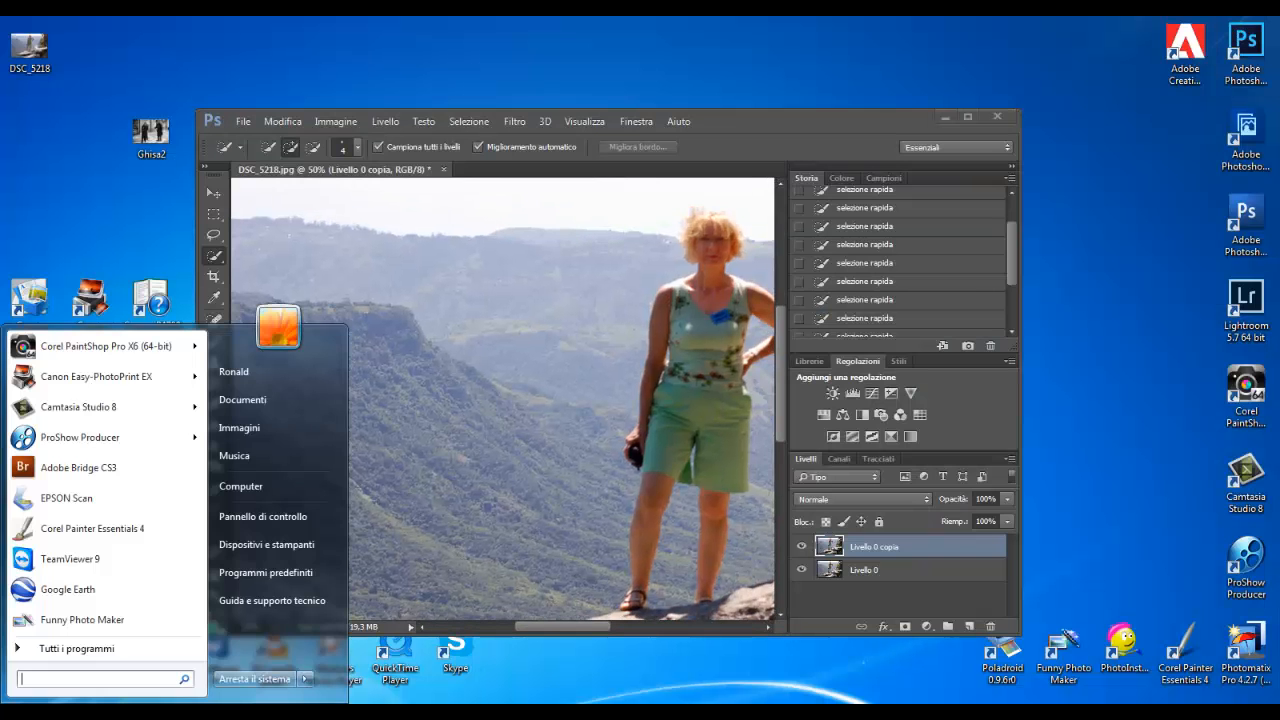
pyautogui.click(254, 430)
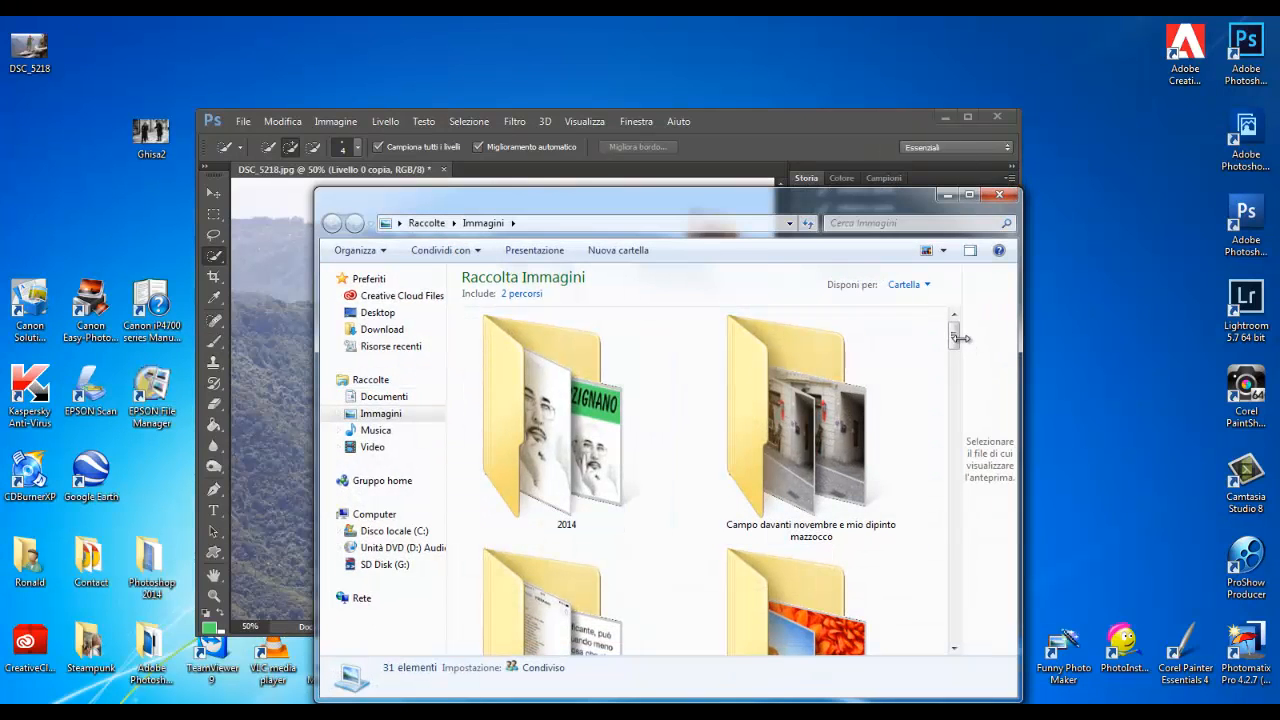
pyautogui.moveTo(957, 342); pyautogui.dragTo(955, 393)
pyautogui.click(790, 481)
pyautogui.rightClick(790, 481)
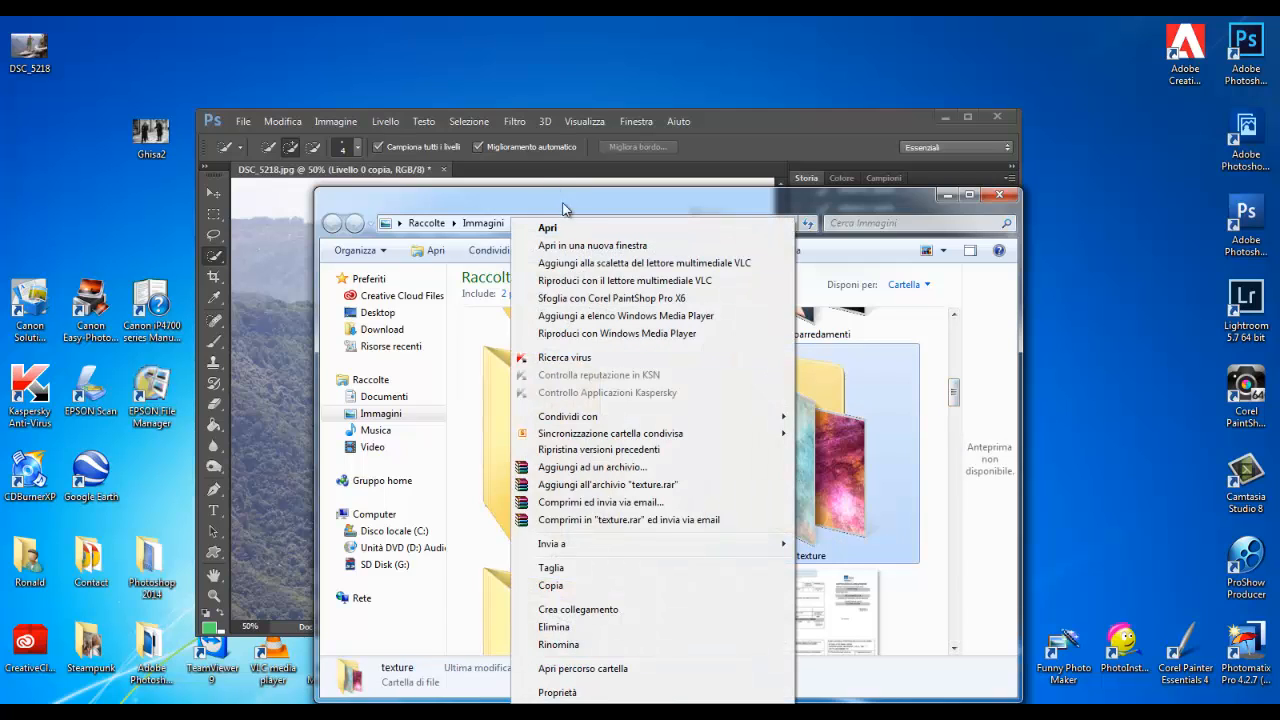
pyautogui.click(576, 234)
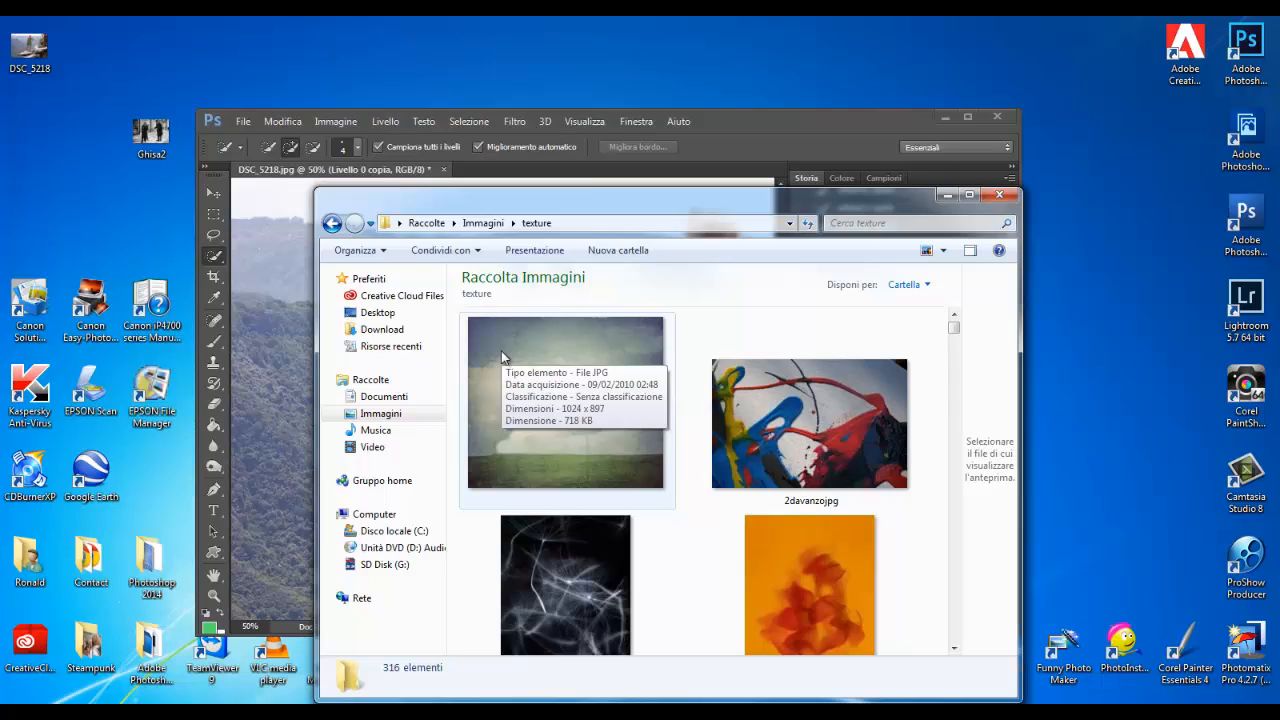
pyautogui.scroll(-2, 661, 436)
pyautogui.scroll(2, 805, 470)
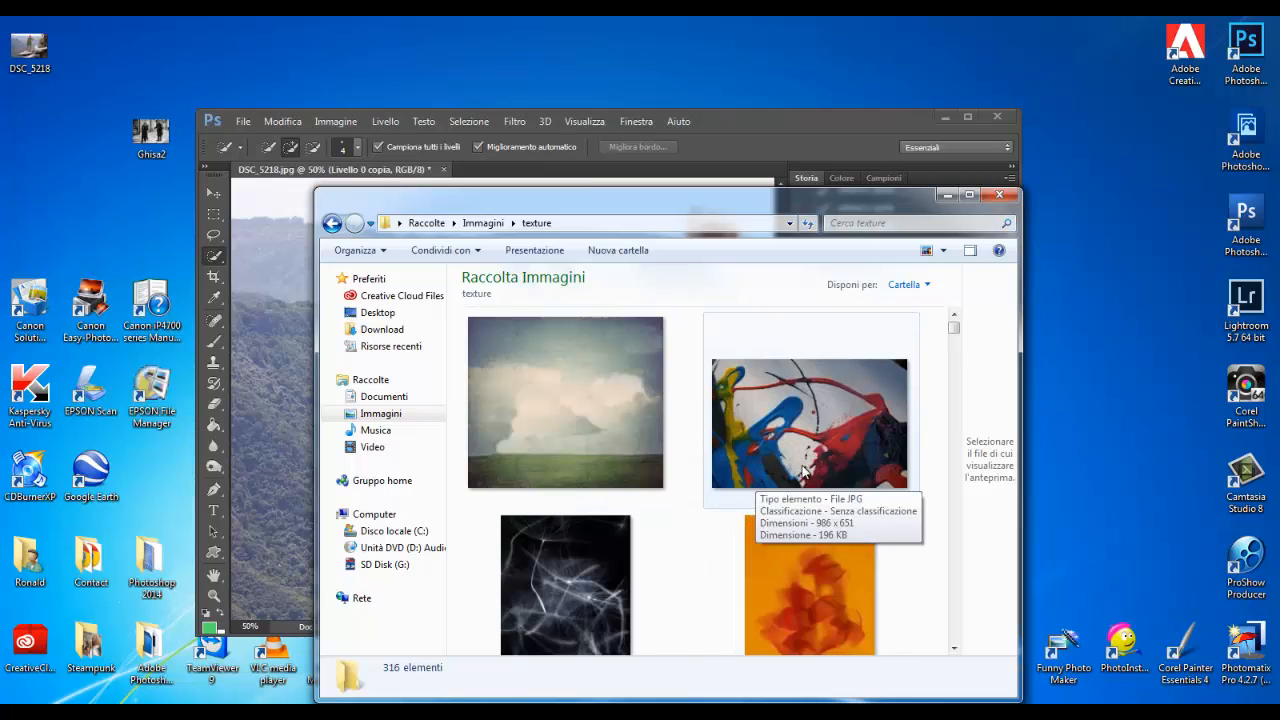
pyautogui.scroll(-6, 766, 474)
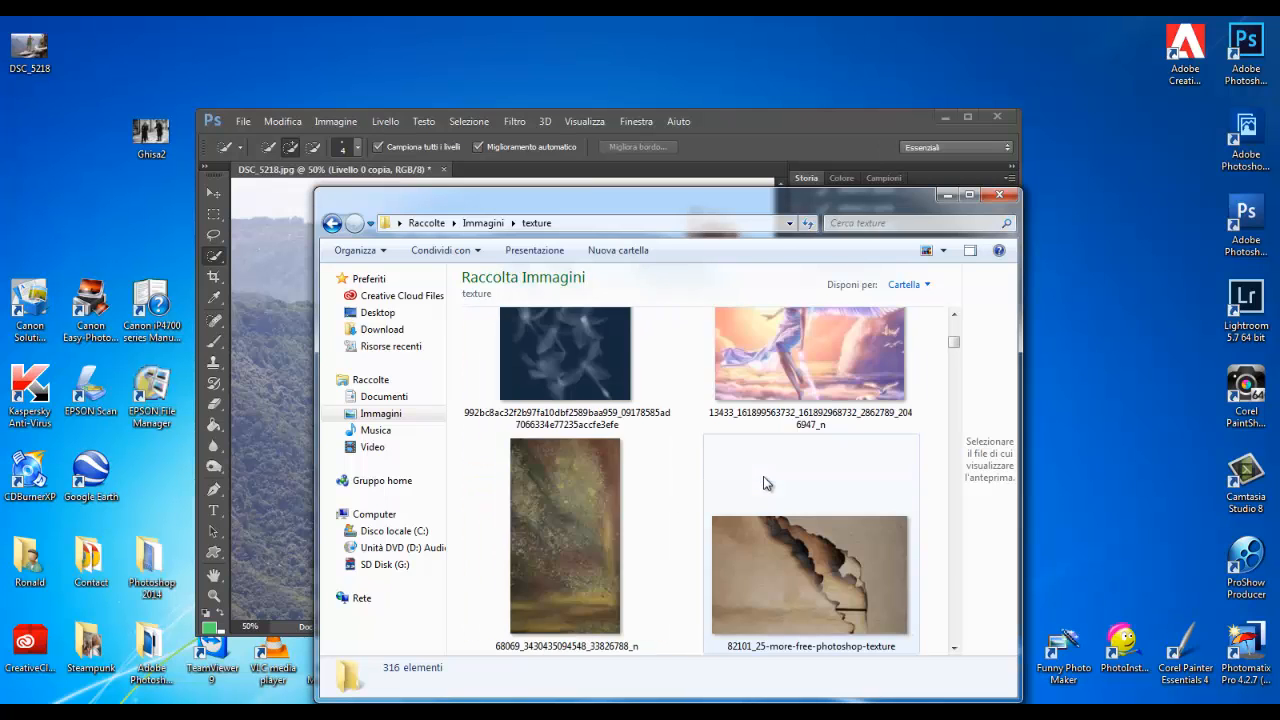
pyautogui.scroll(-5, 766, 479)
pyautogui.scroll(2, 773, 474)
pyautogui.scroll(5, 785, 493)
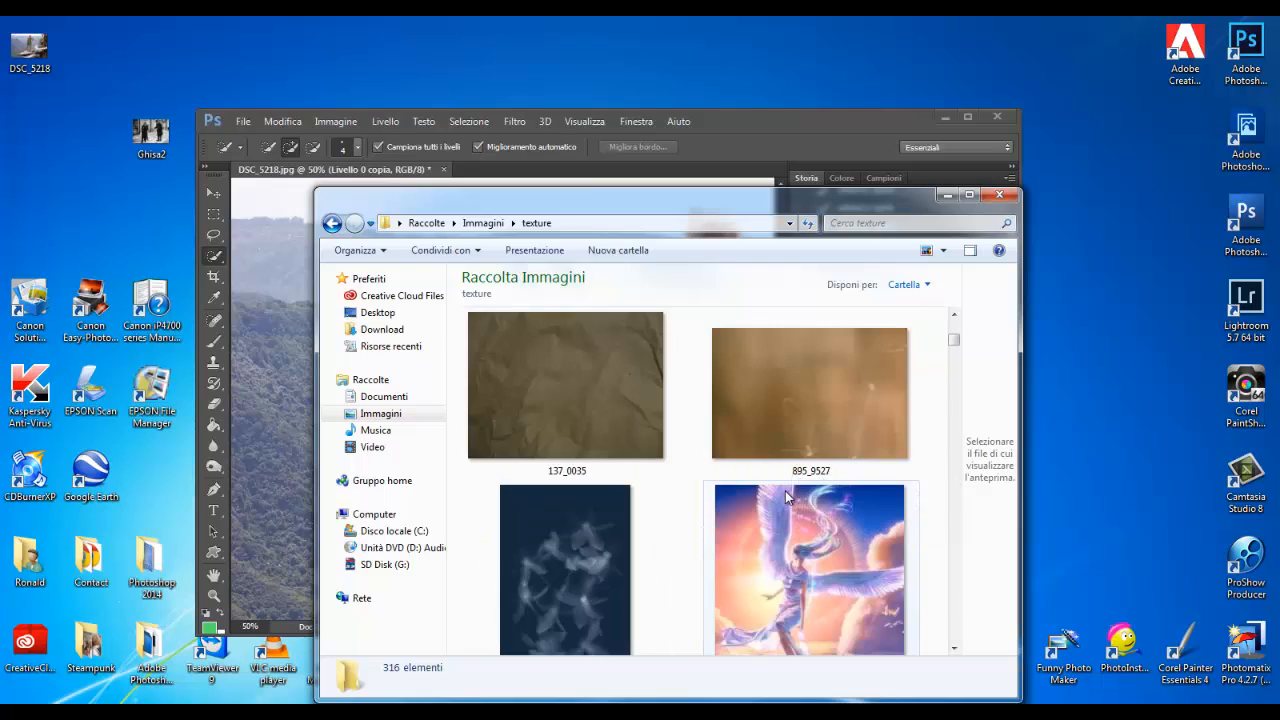
pyautogui.scroll(-5, 788, 494)
pyautogui.scroll(-3, 794, 492)
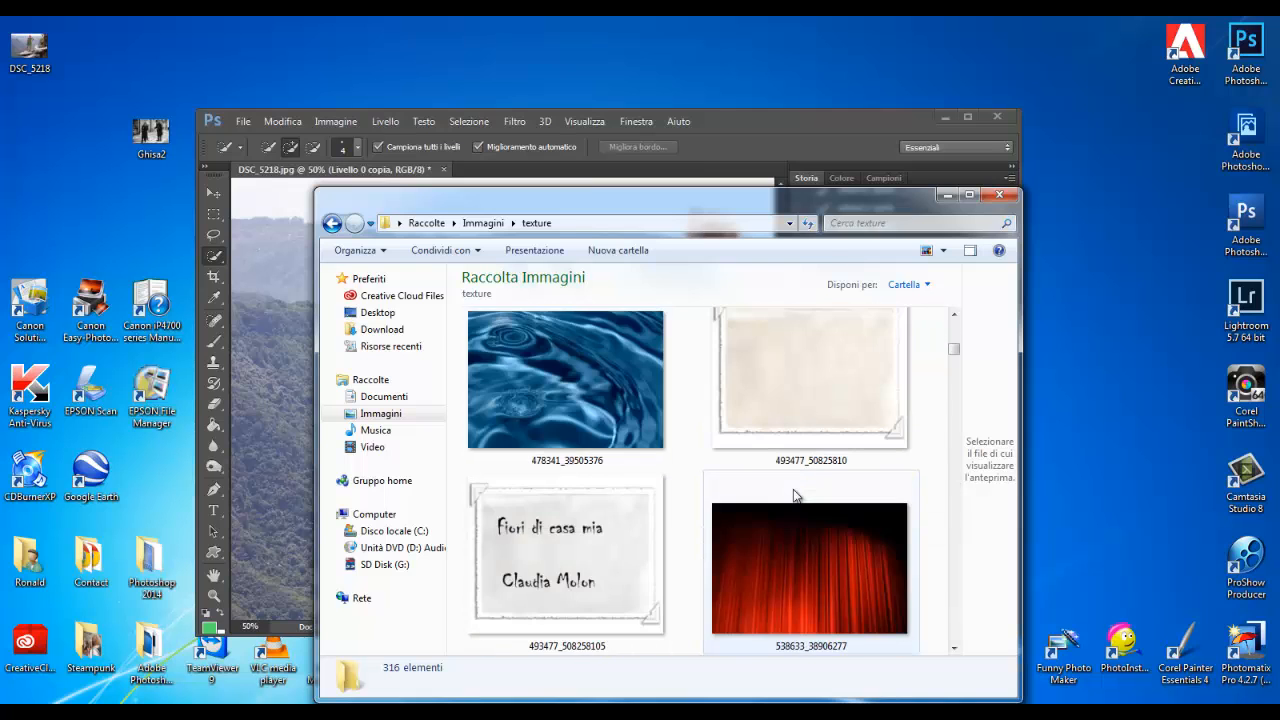
pyautogui.scroll(-4, 793, 490)
pyautogui.scroll(2, 809, 420)
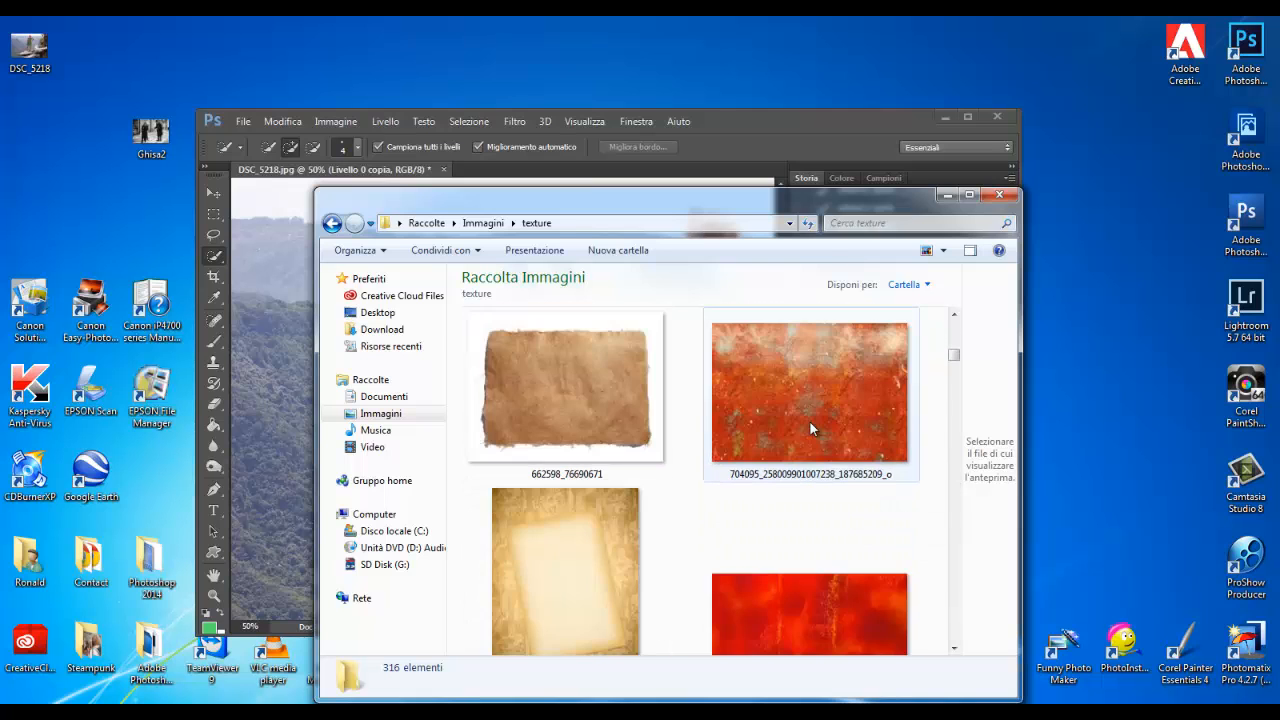
pyautogui.moveTo(810, 422); pyautogui.dragTo(272, 432)
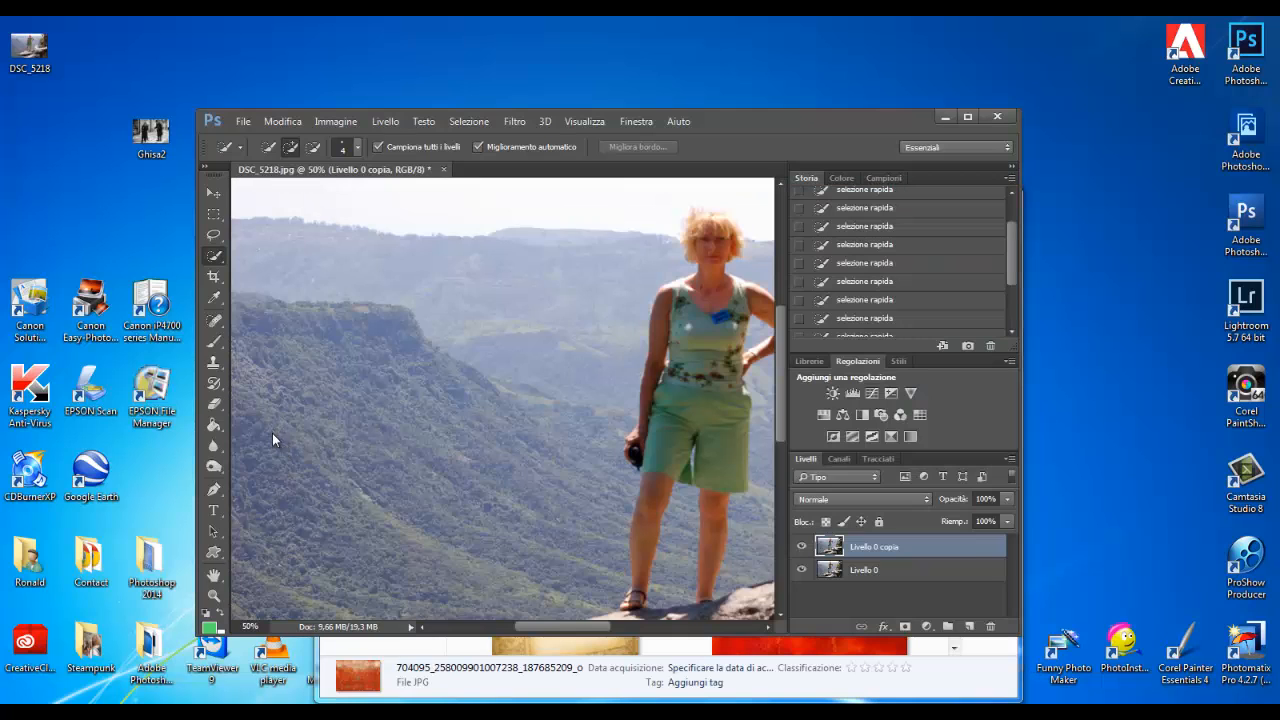
pyautogui.click(967, 116)
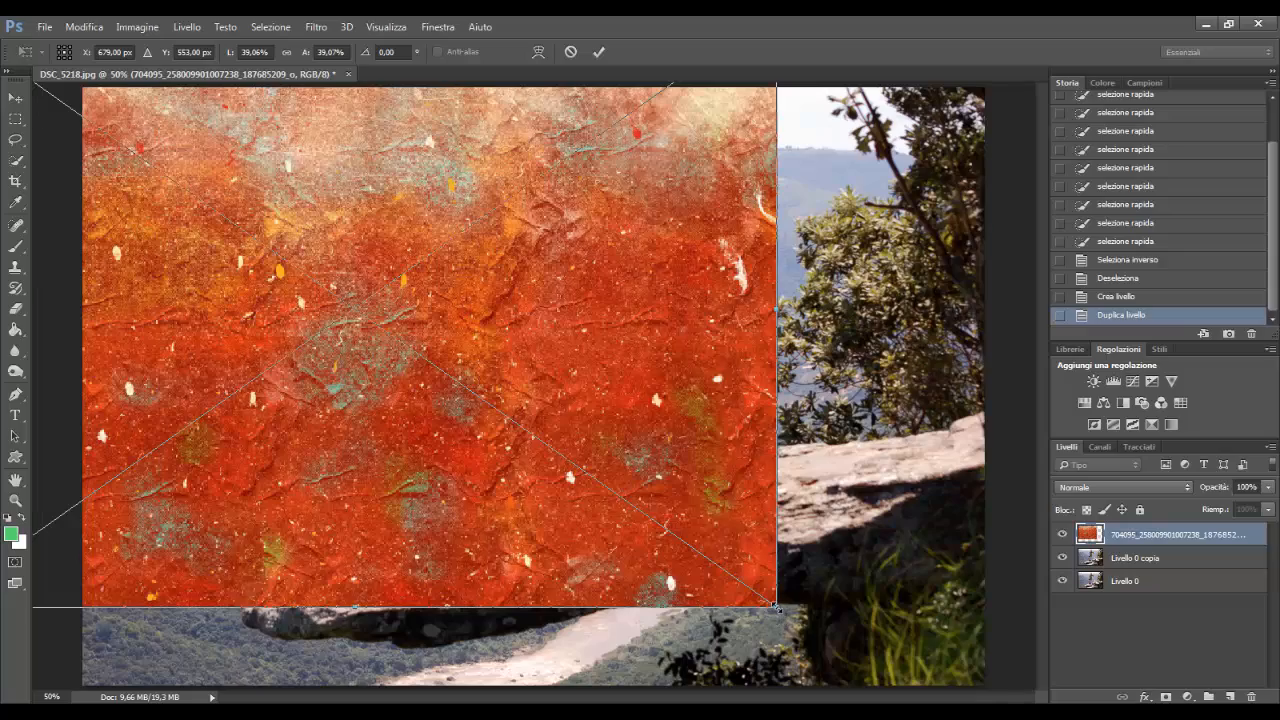
# Scale the placed texture to about 48.65% by 46.07% so it covers the photo, and lower its opacity to 31%.
pyautogui.moveTo(777, 606); pyautogui.dragTo(986, 694)
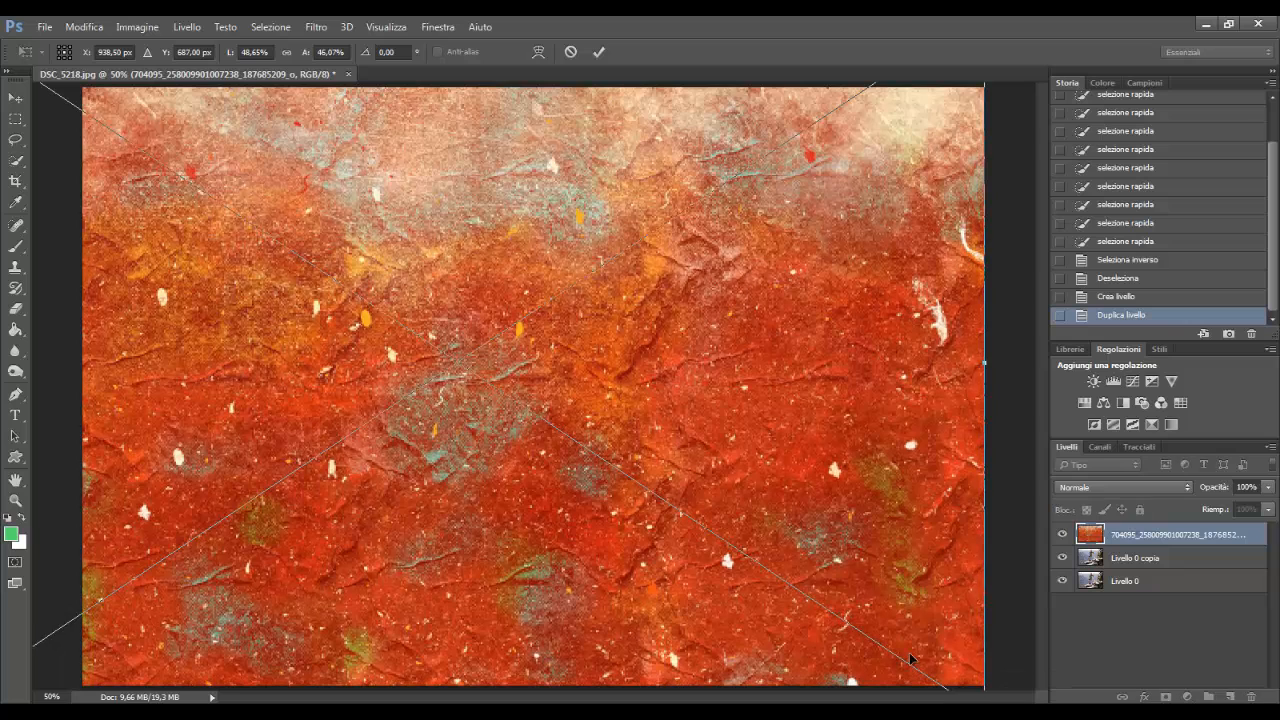
pyautogui.click(599, 53)
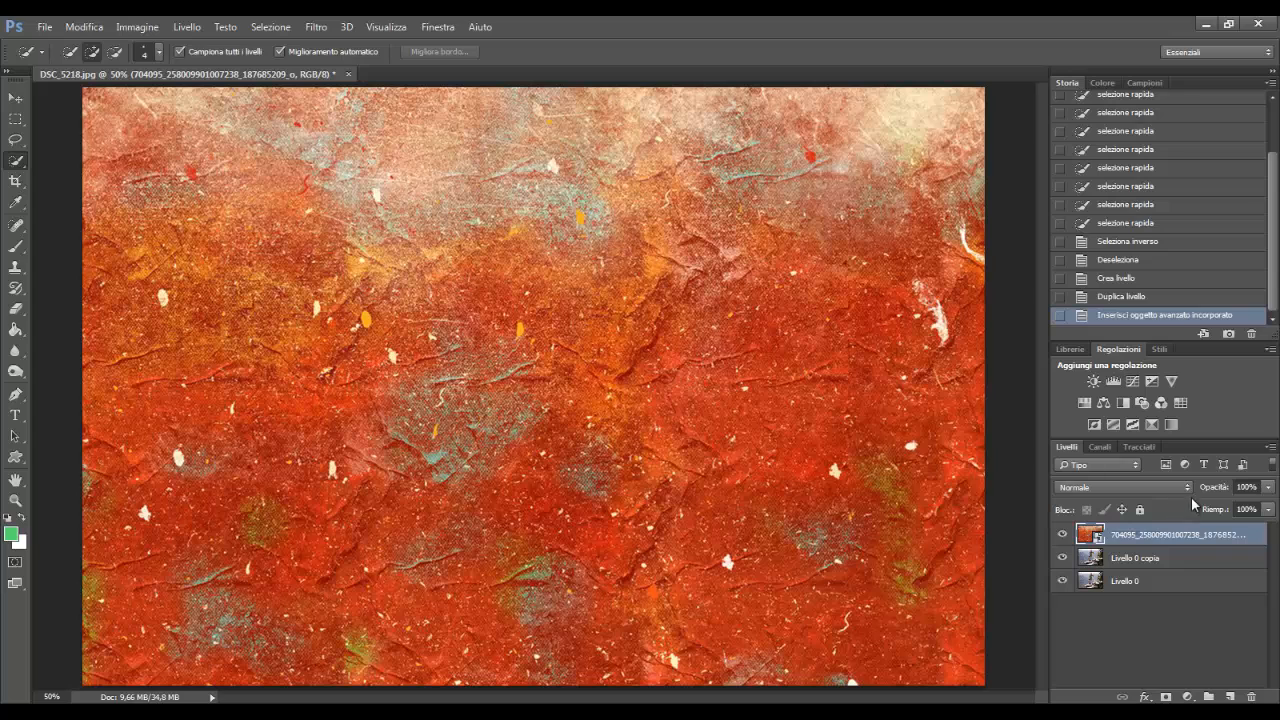
pyautogui.click(1267, 489)
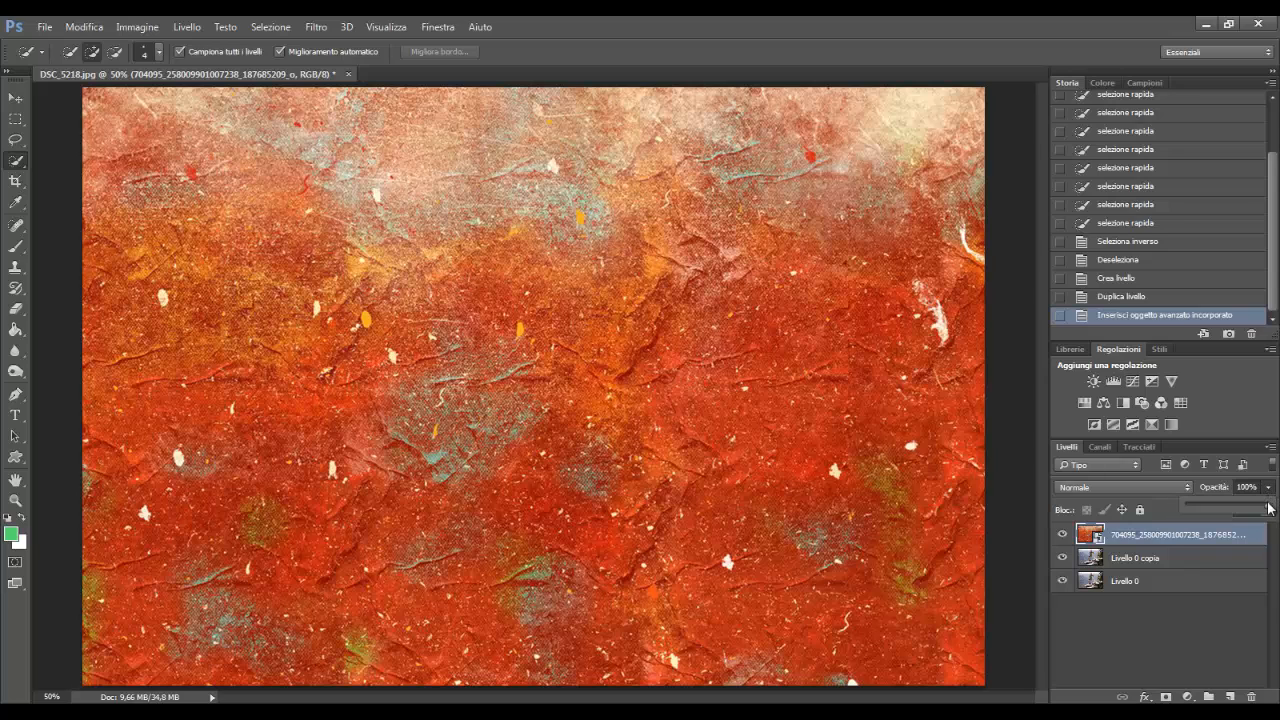
pyautogui.moveTo(1267, 503); pyautogui.dragTo(1212, 504)
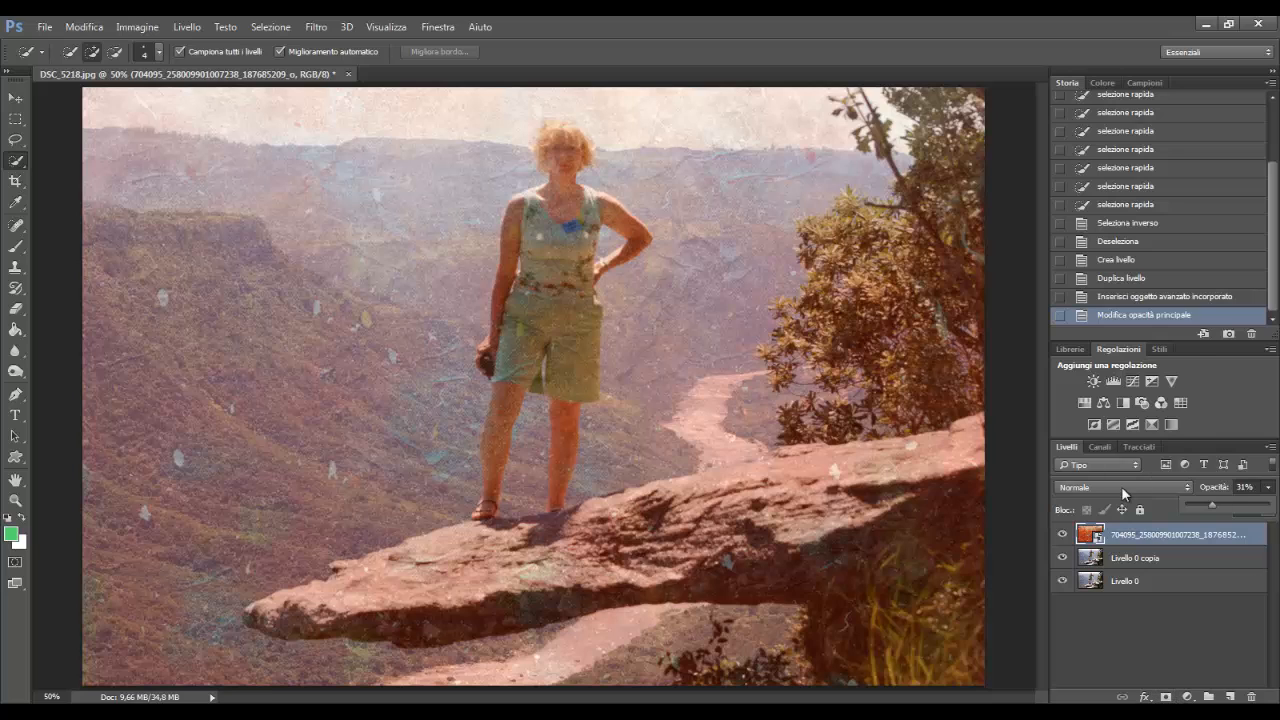
# Try the texture layer's blend modes from Luminosità back to Colore scherma, and raise the opacity to 67%.
pyautogui.click(1153, 487)
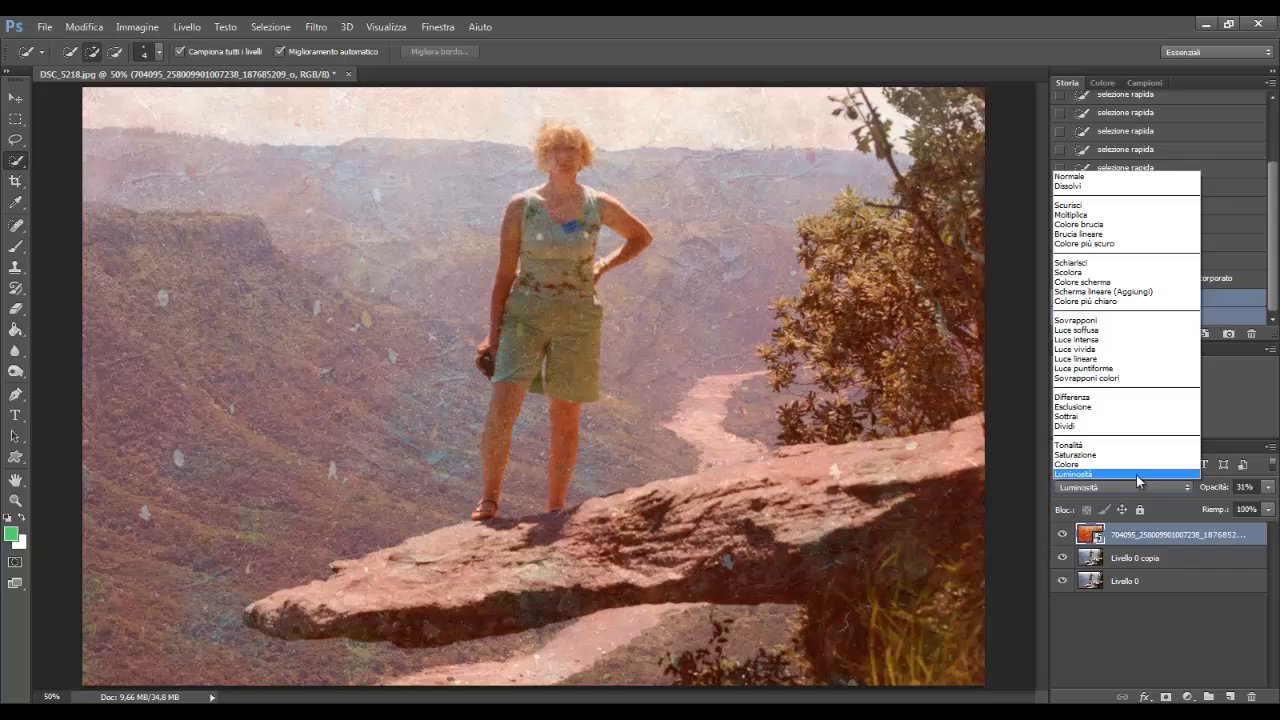
pyautogui.click(1136, 475)
pyautogui.press('Up')
pyautogui.press('Up')
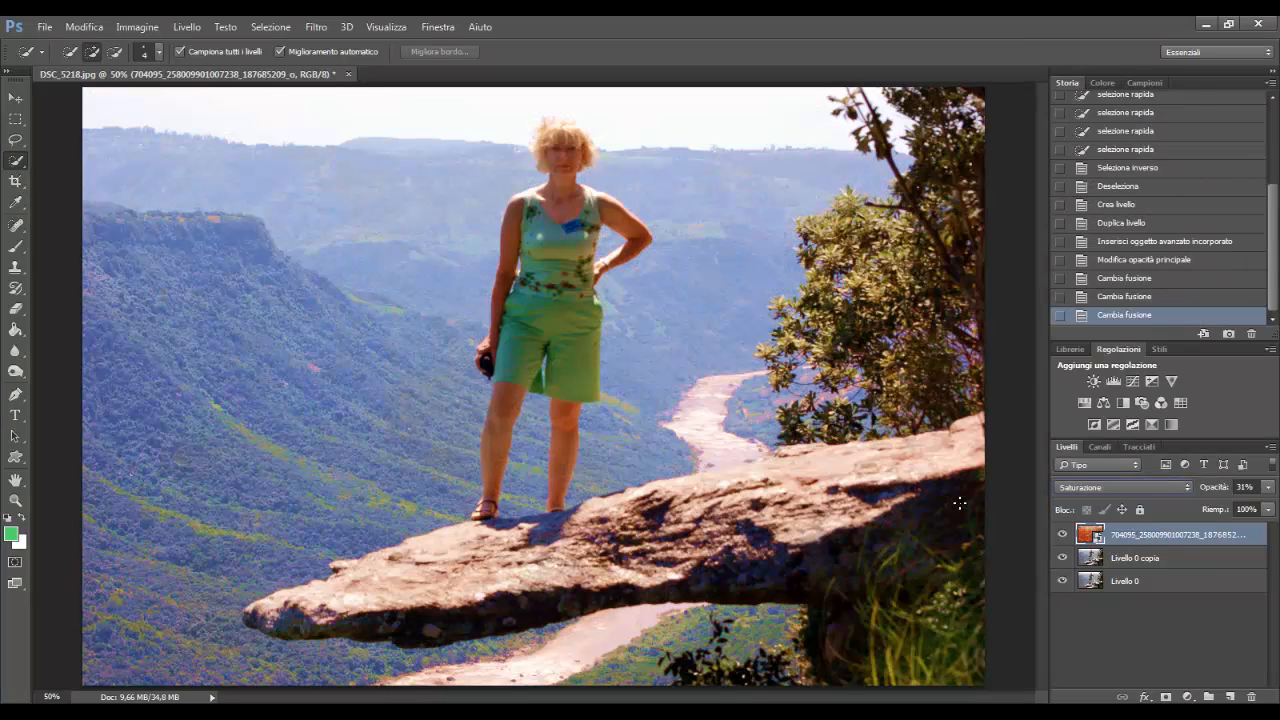
pyautogui.press('Up')
pyautogui.press('Up')
pyautogui.press('Up')
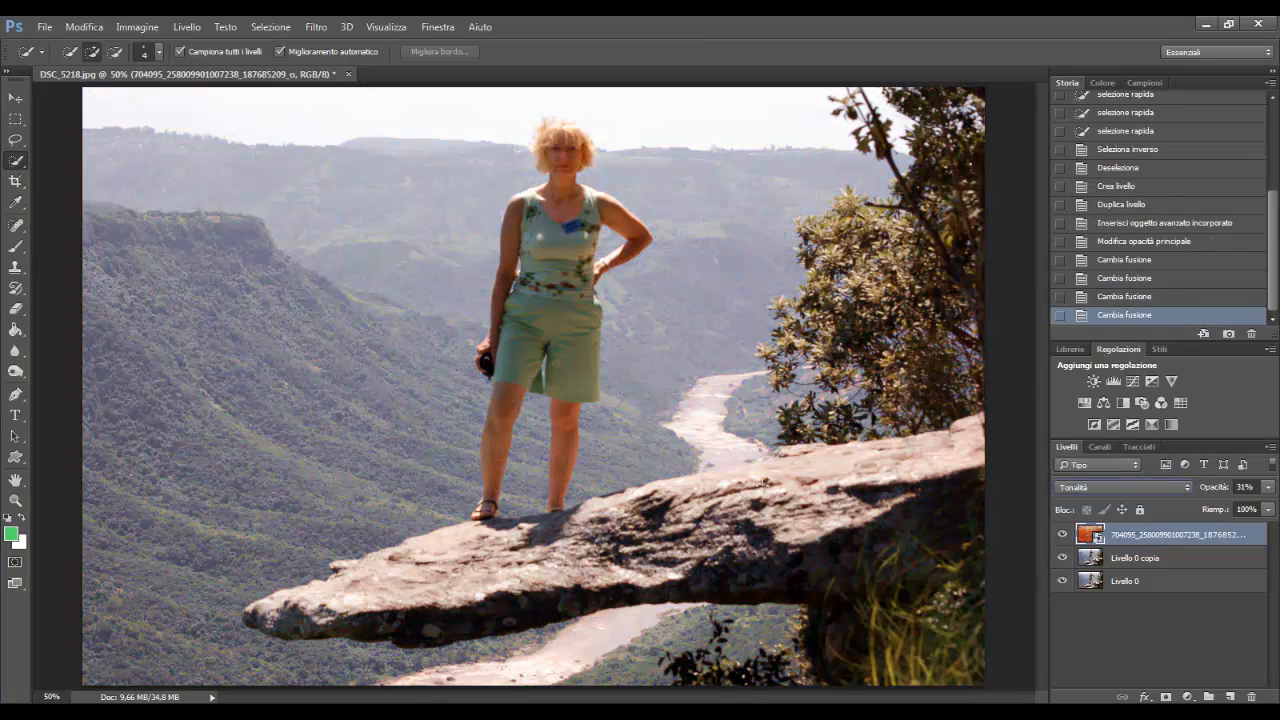
pyautogui.press('Up')
pyautogui.press('Up')
pyautogui.press('Up')
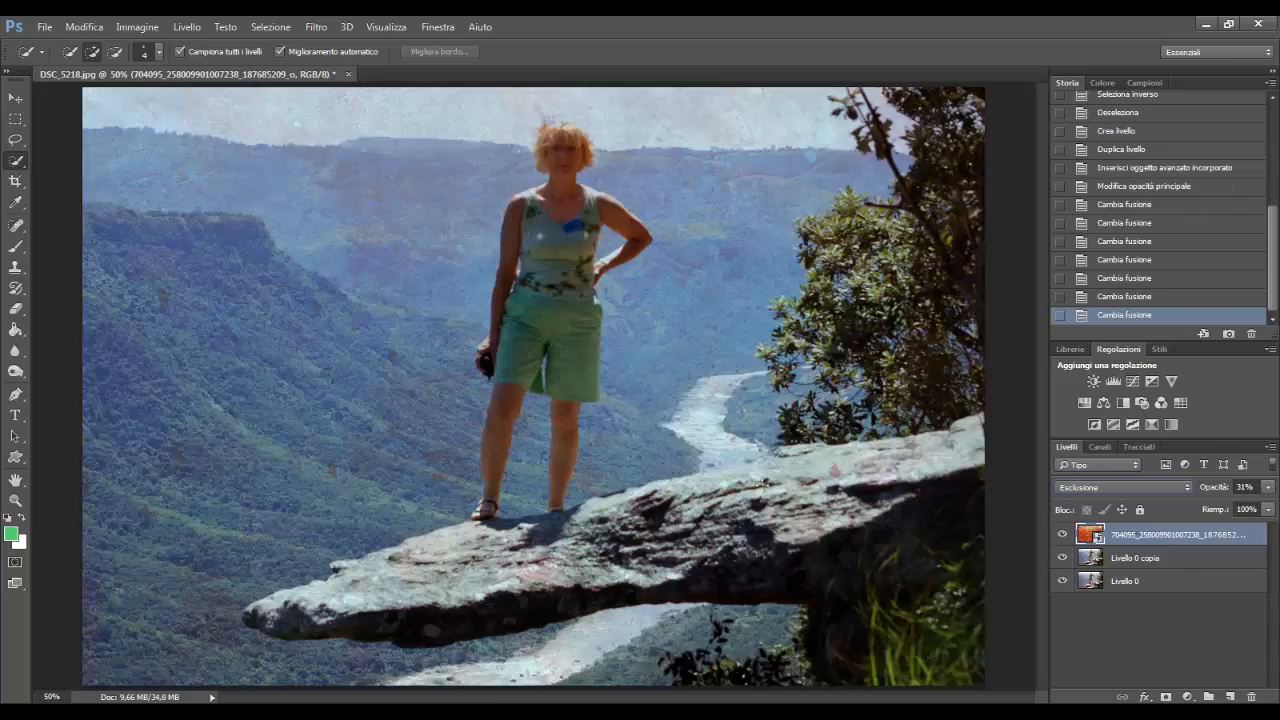
pyautogui.press('Up')
pyautogui.press('Up')
pyautogui.press('Up')
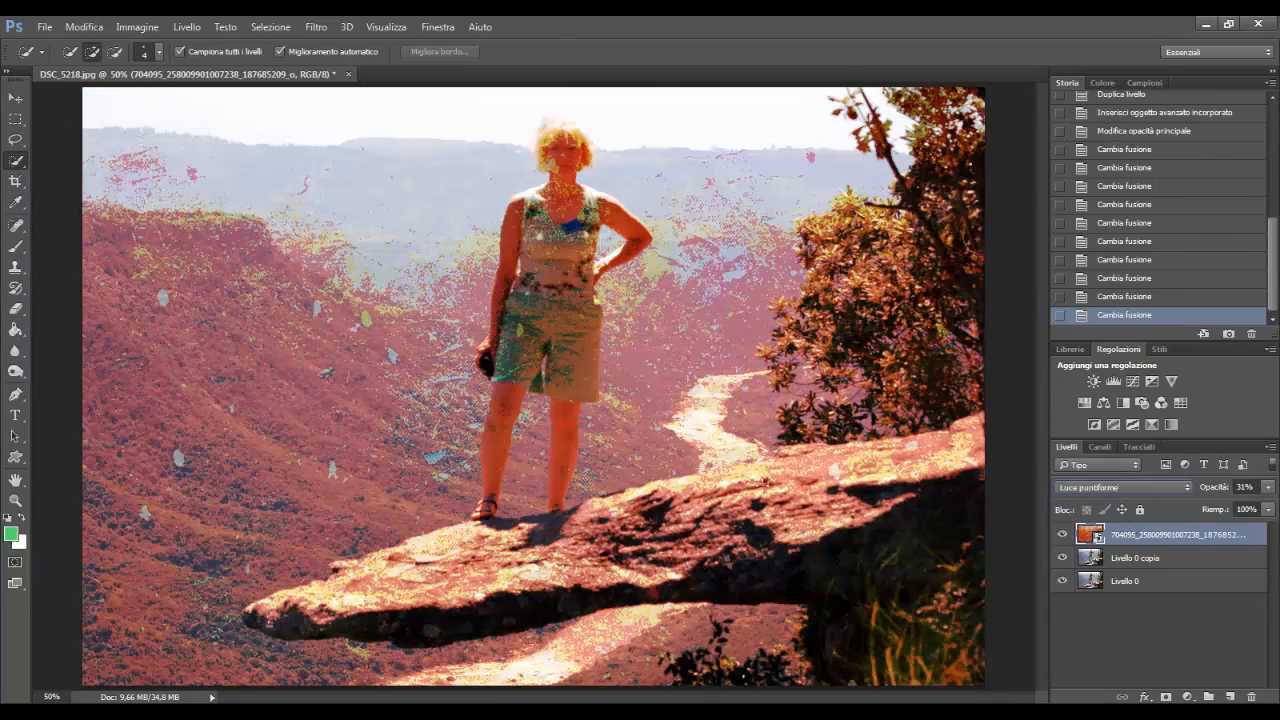
pyautogui.press('Up')
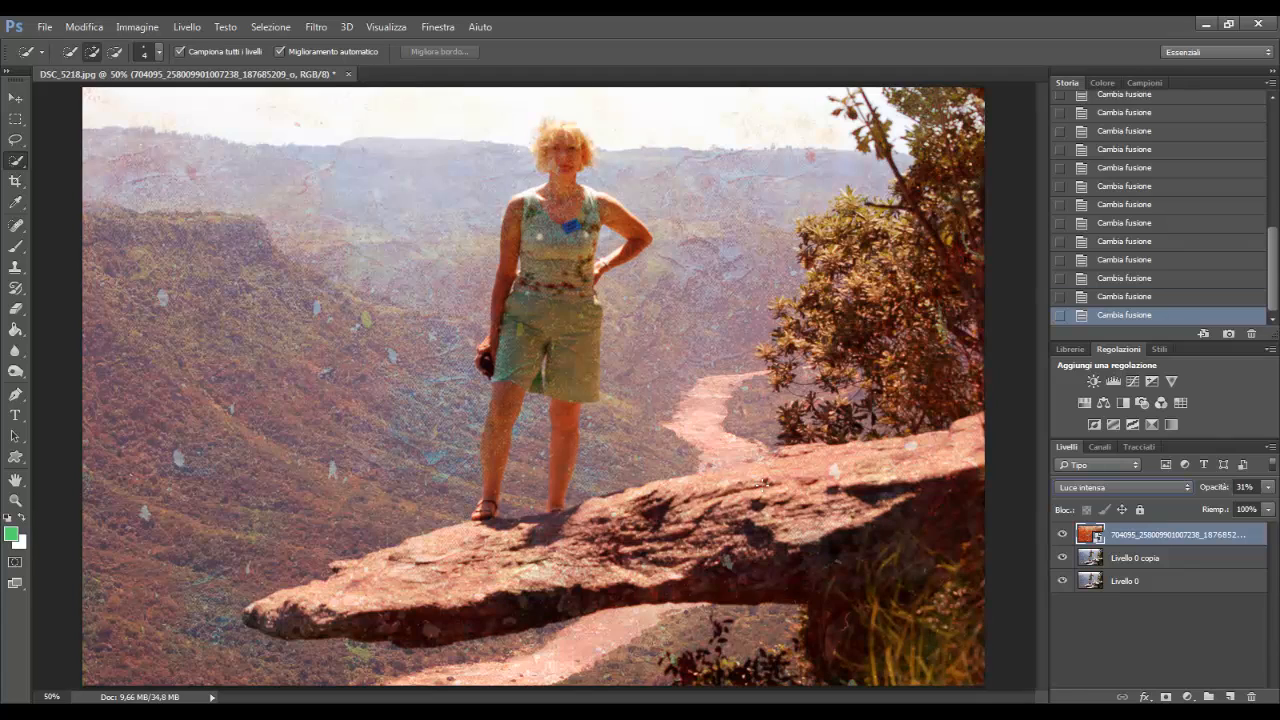
pyautogui.press('Up')
pyautogui.press('Up')
pyautogui.press('Up')
pyautogui.press('Up')
pyautogui.press('Up')
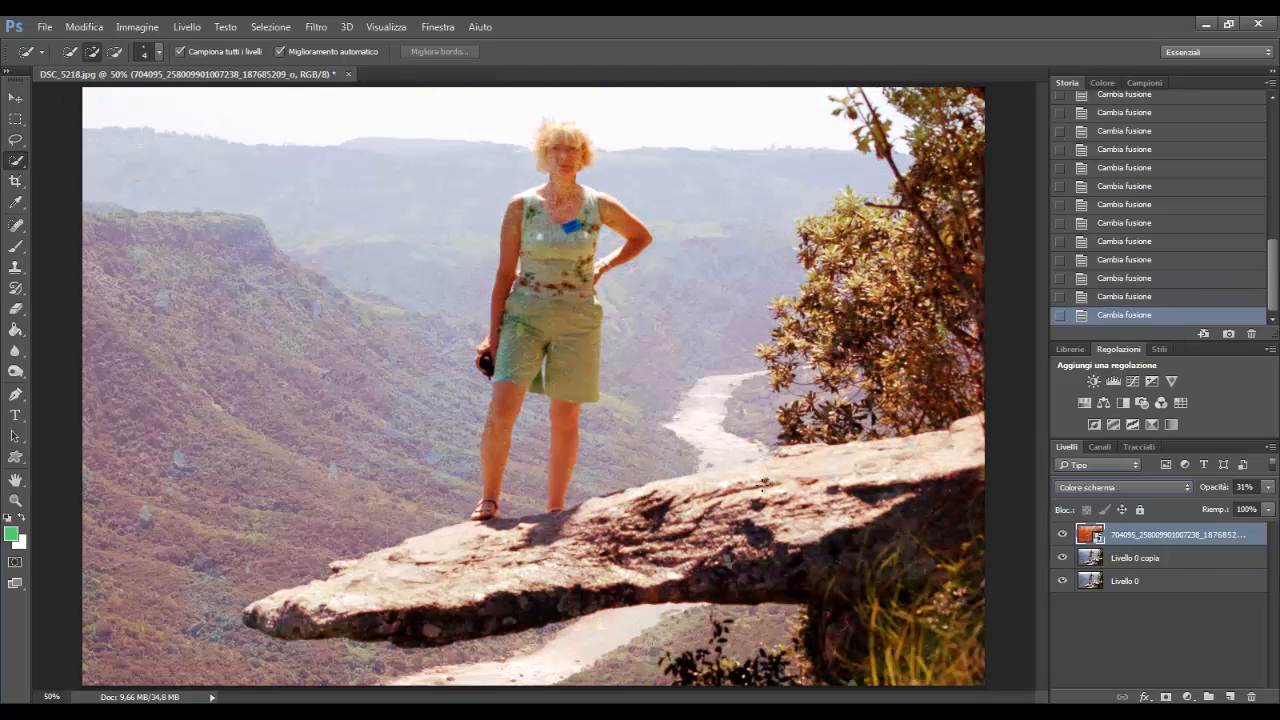
pyautogui.click(1267, 487)
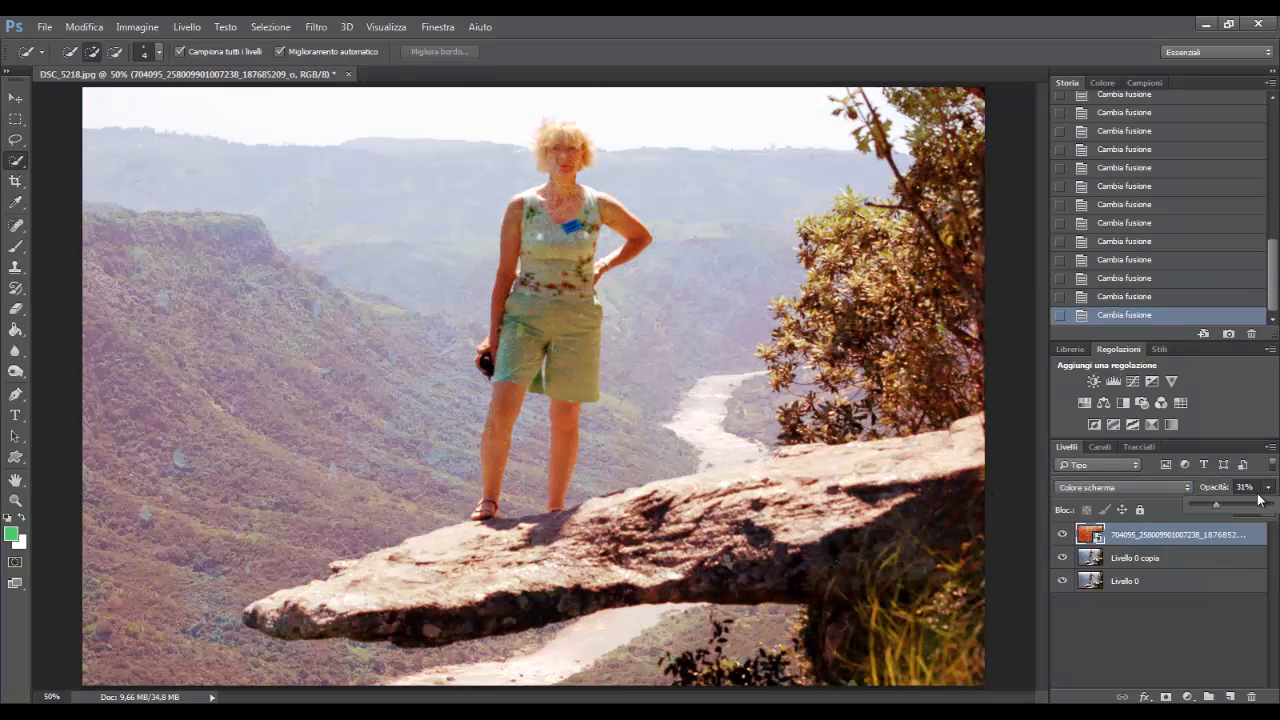
pyautogui.moveTo(1225, 504); pyautogui.dragTo(1248, 505)
# Set the texture layer's blend mode to Scurisci and its opacity to 50%.
pyautogui.click(1185, 488)
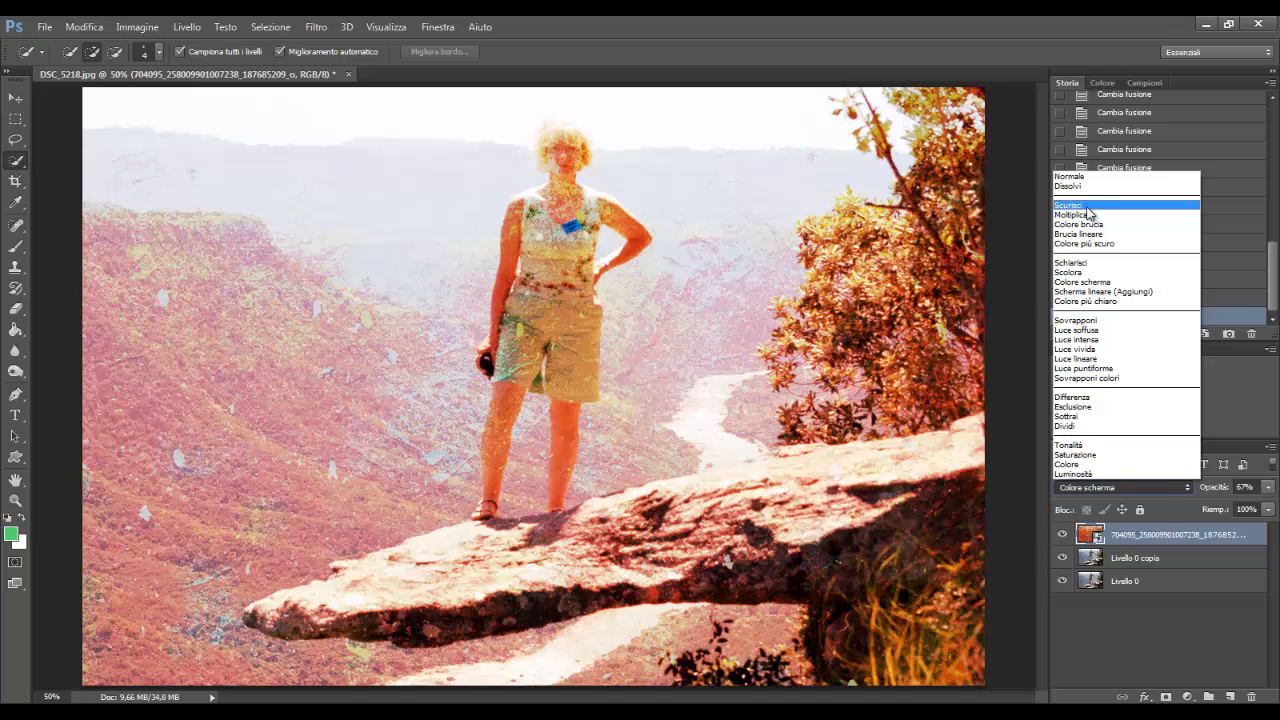
pyautogui.click(1095, 206)
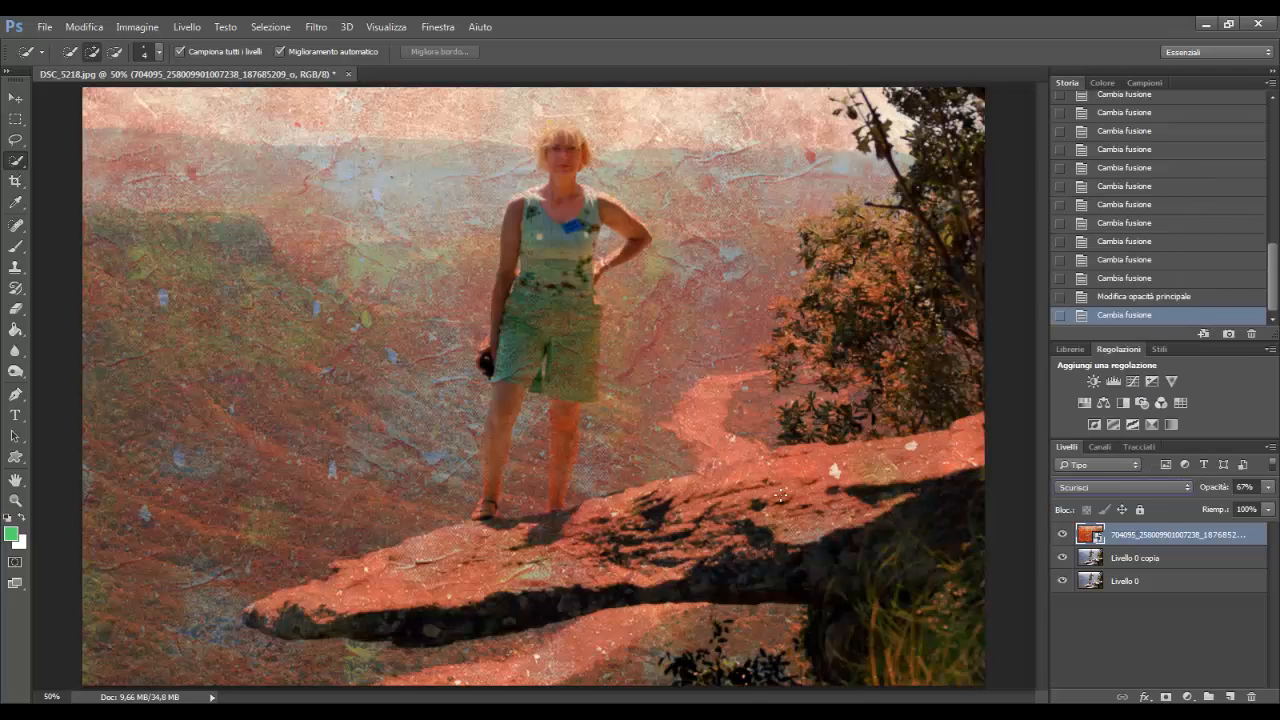
pyautogui.click(1267, 487)
pyautogui.moveTo(1267, 508); pyautogui.dragTo(1232, 505)
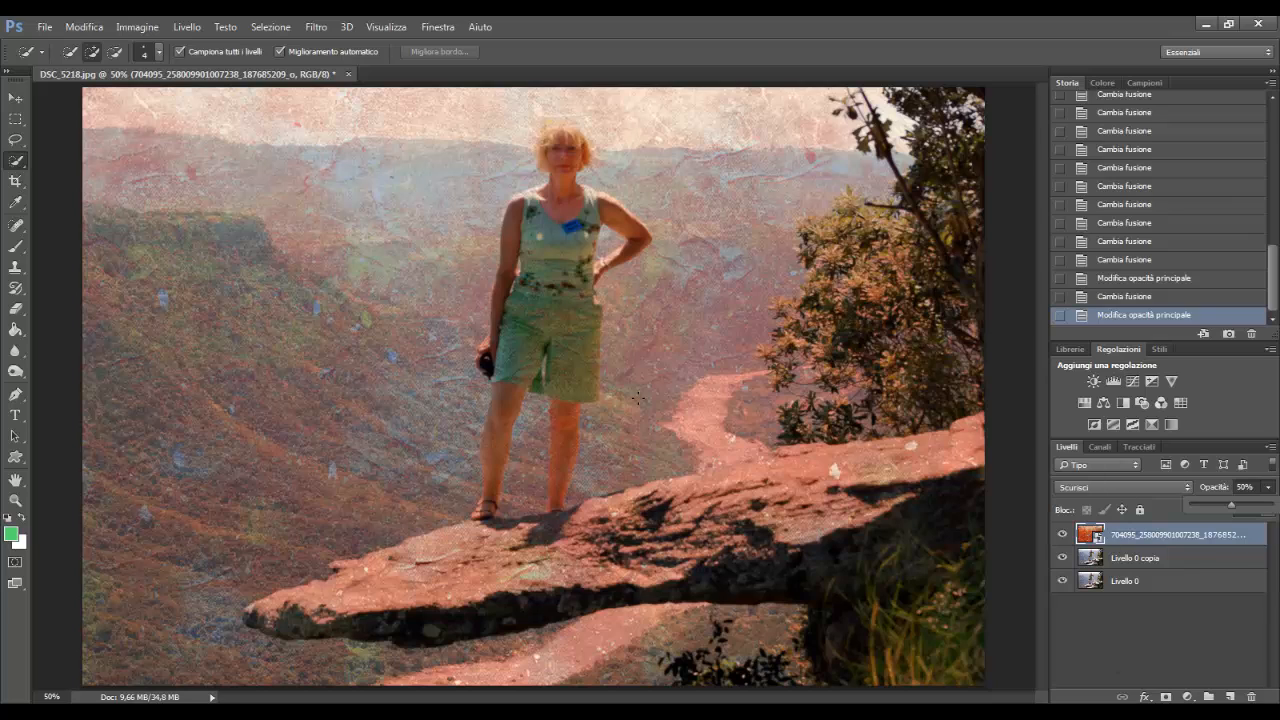
# Erase a spot over the river on the Livello 0 copia layer with the standard Eraser (Gomma).
pyautogui.click(19, 312)
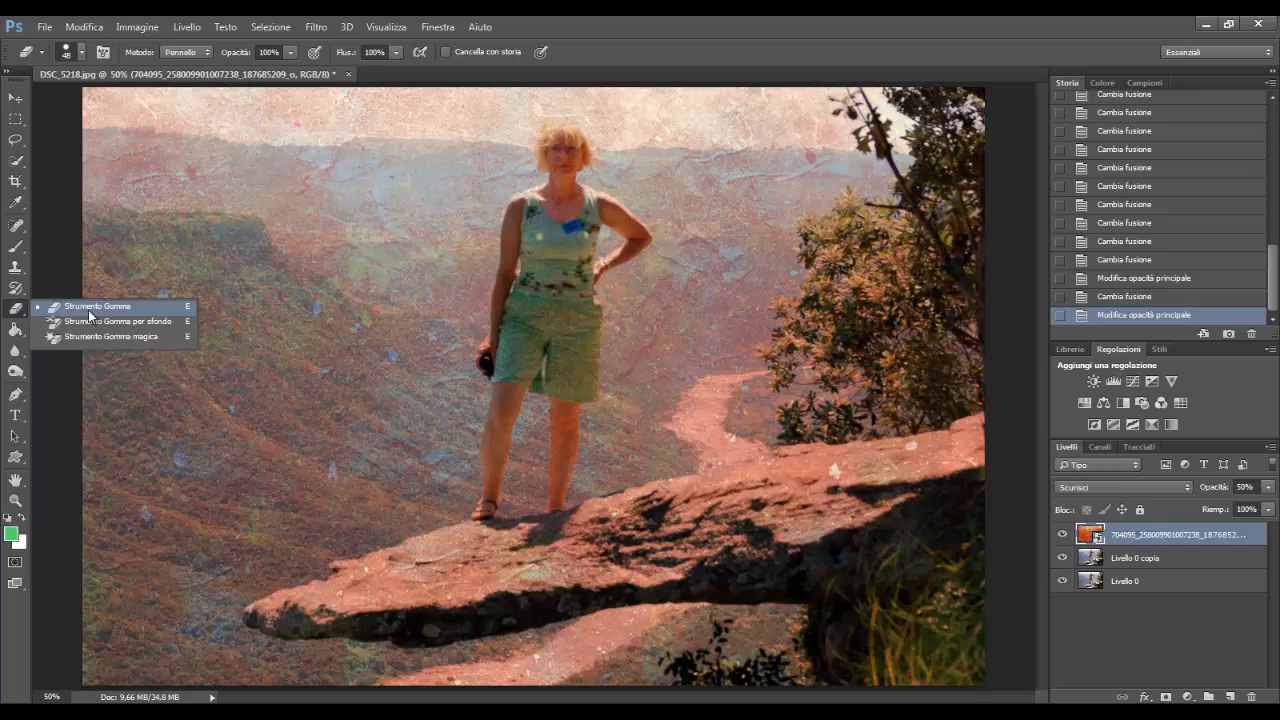
pyautogui.click(89, 315)
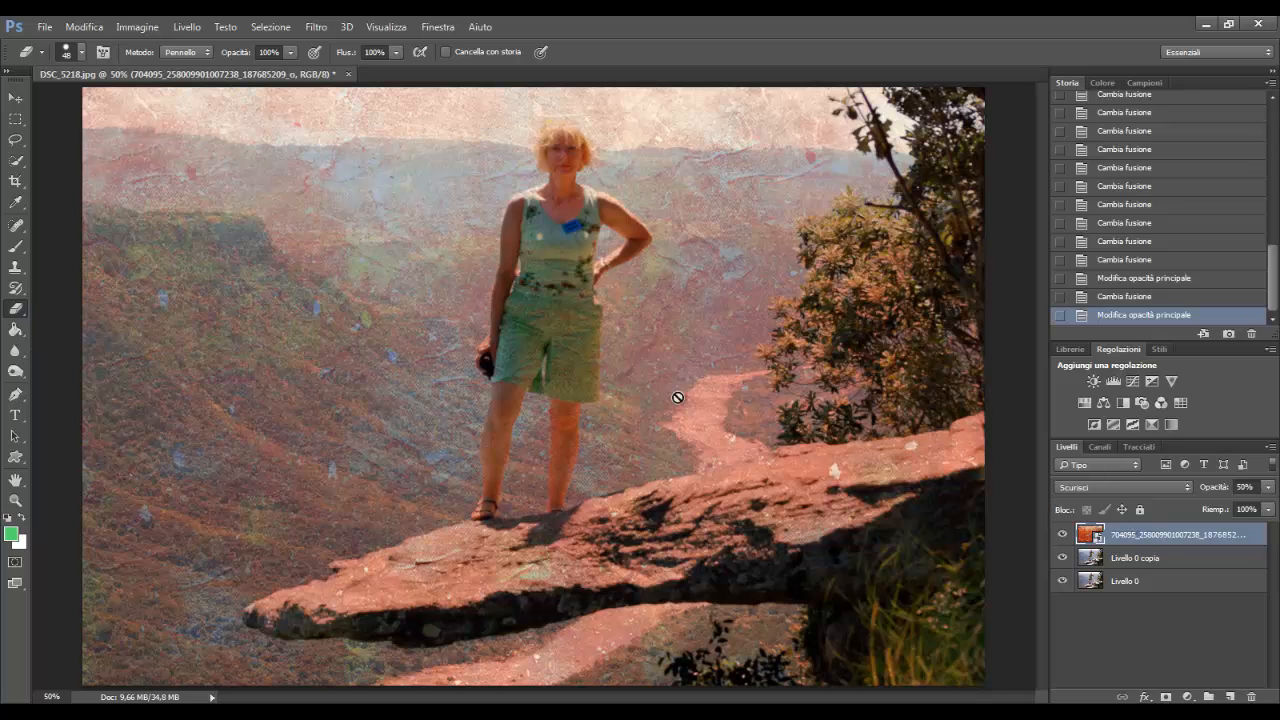
pyautogui.click(1140, 558)
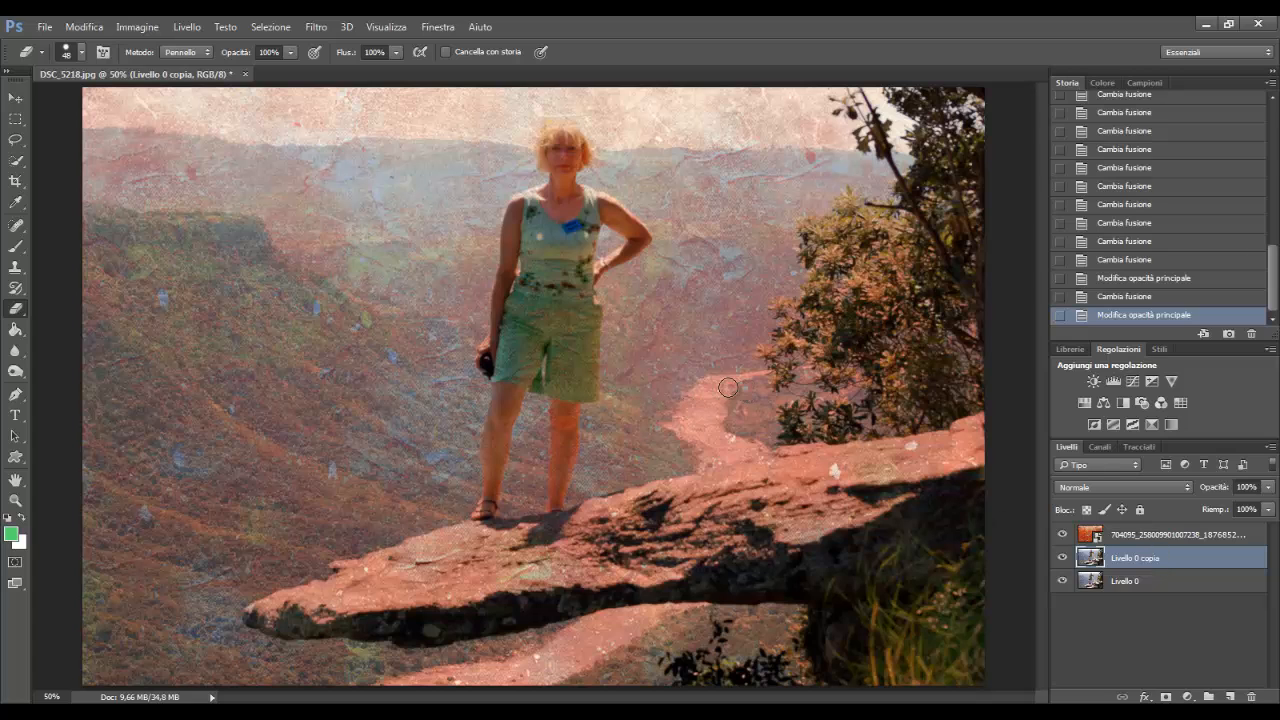
pyautogui.click(706, 399)
# Try masking the texture layer and erasing a spot over the river, and revert to the earlier eraser stroke.
pyautogui.click(1136, 534)
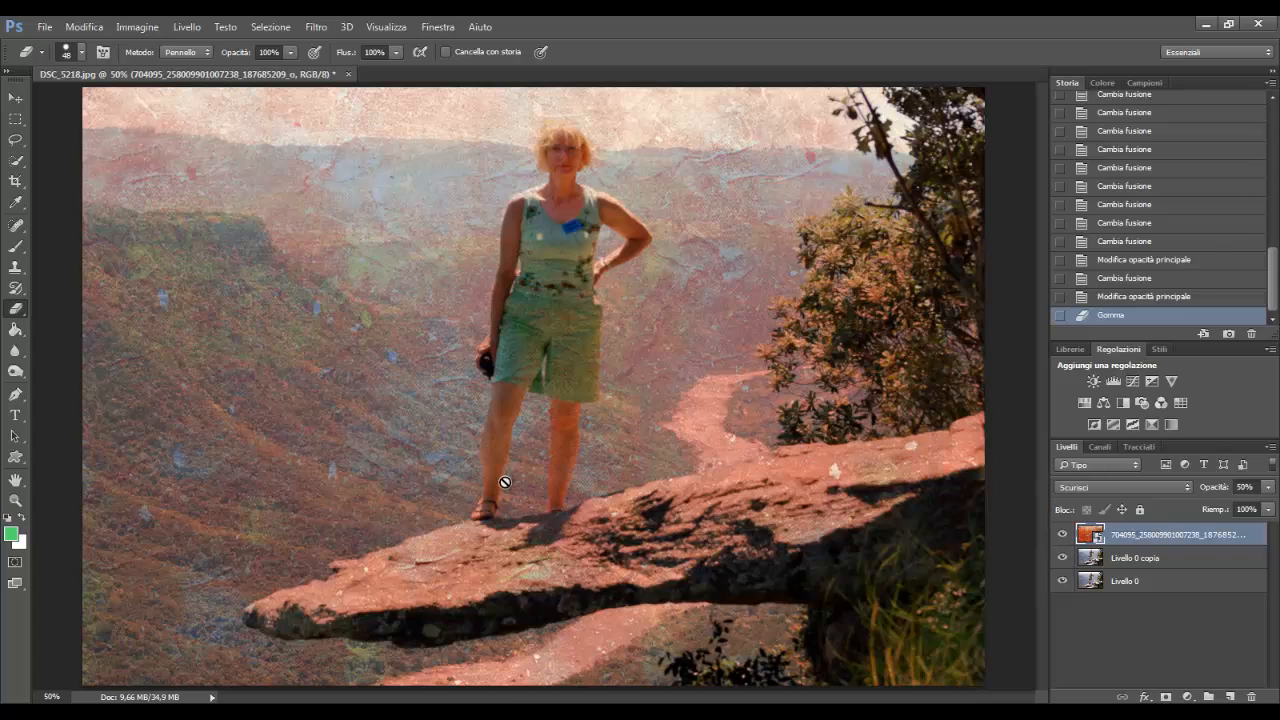
pyautogui.click(1165, 697)
pyautogui.moveTo(716, 378)
pyautogui.mouseDown()
pyautogui.moveTo(698, 400)
pyautogui.moveTo(714, 392)
pyautogui.mouseUp()
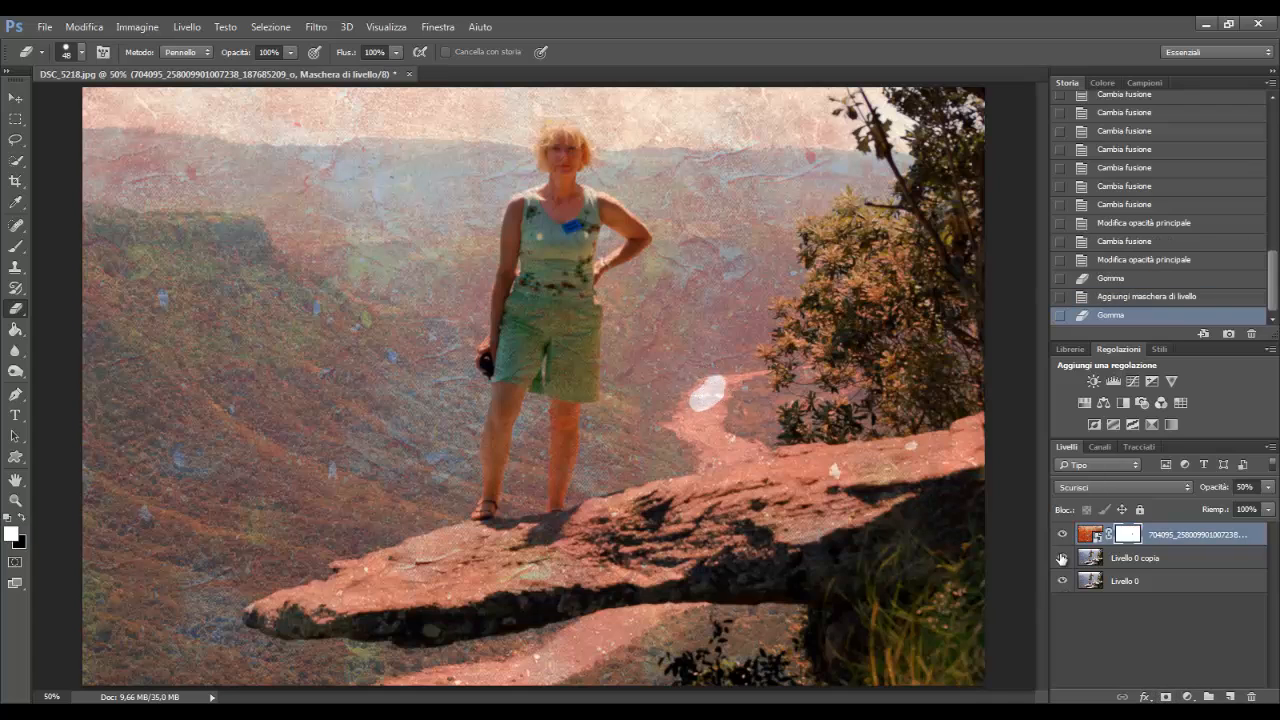
pyautogui.click(1106, 280)
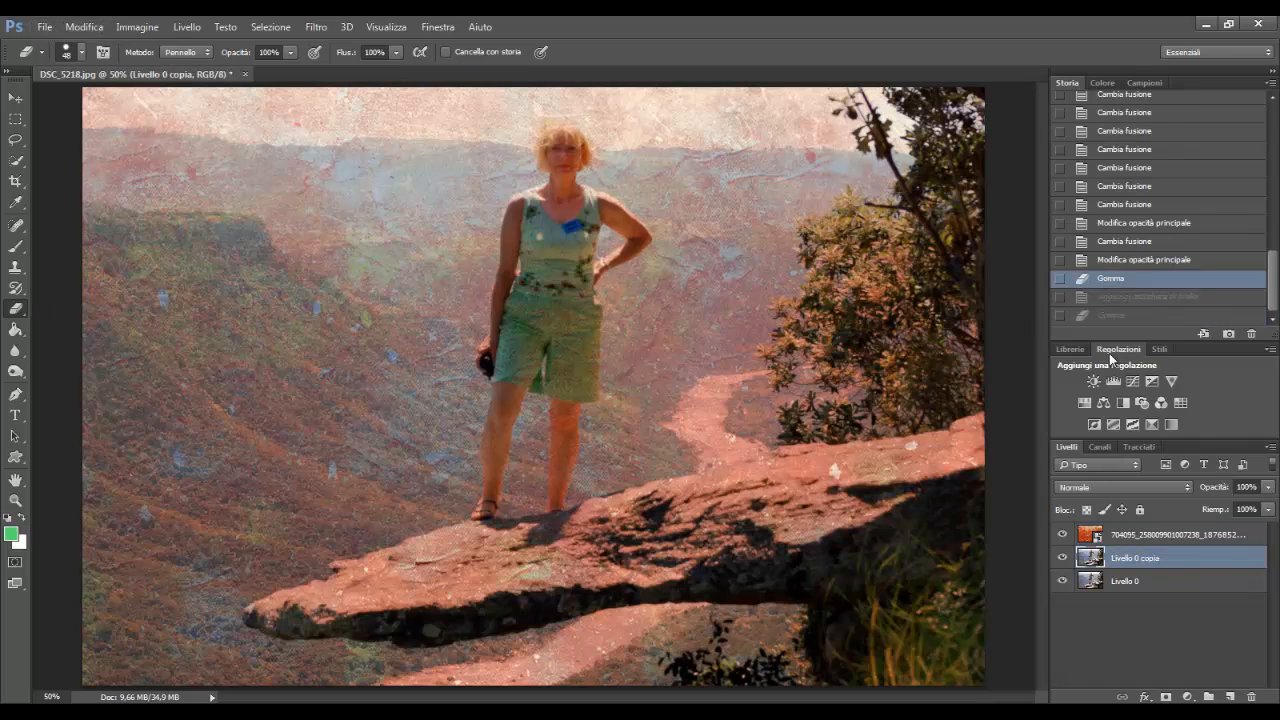
# Add a layer mask to Livello 0 copia and another to the texture layer.
pyautogui.click(1160, 697)
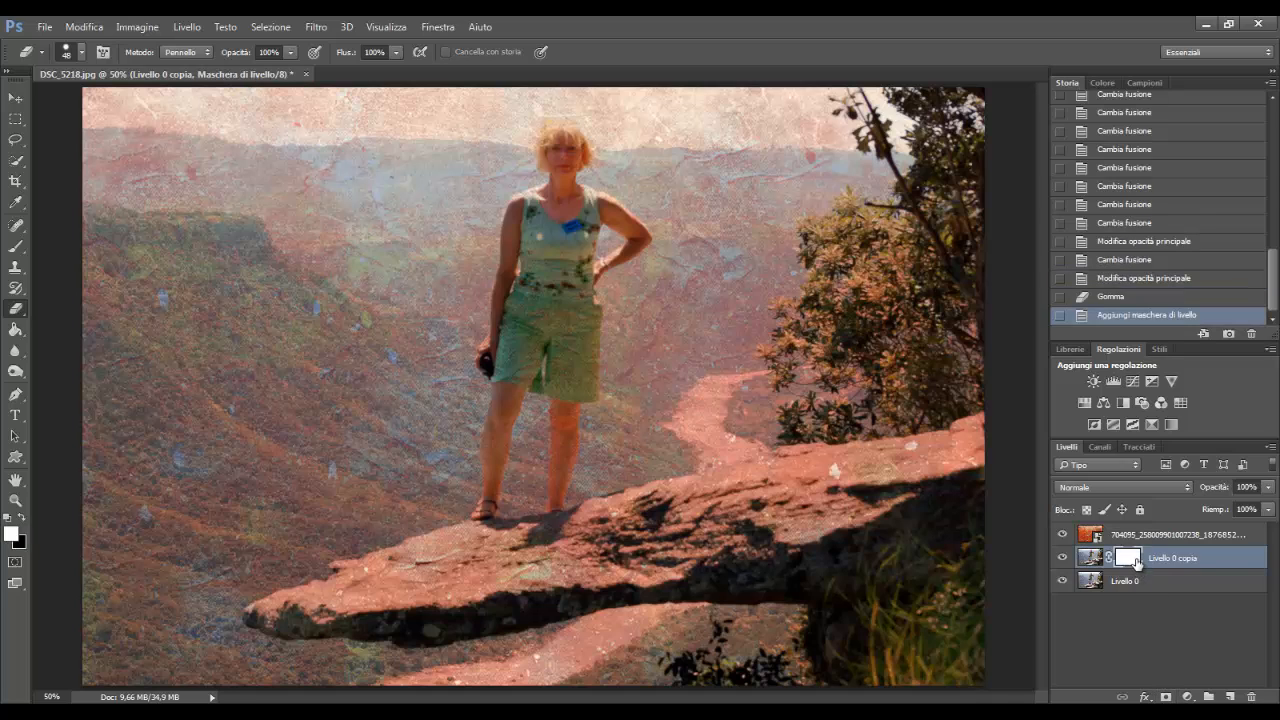
pyautogui.click(1133, 535)
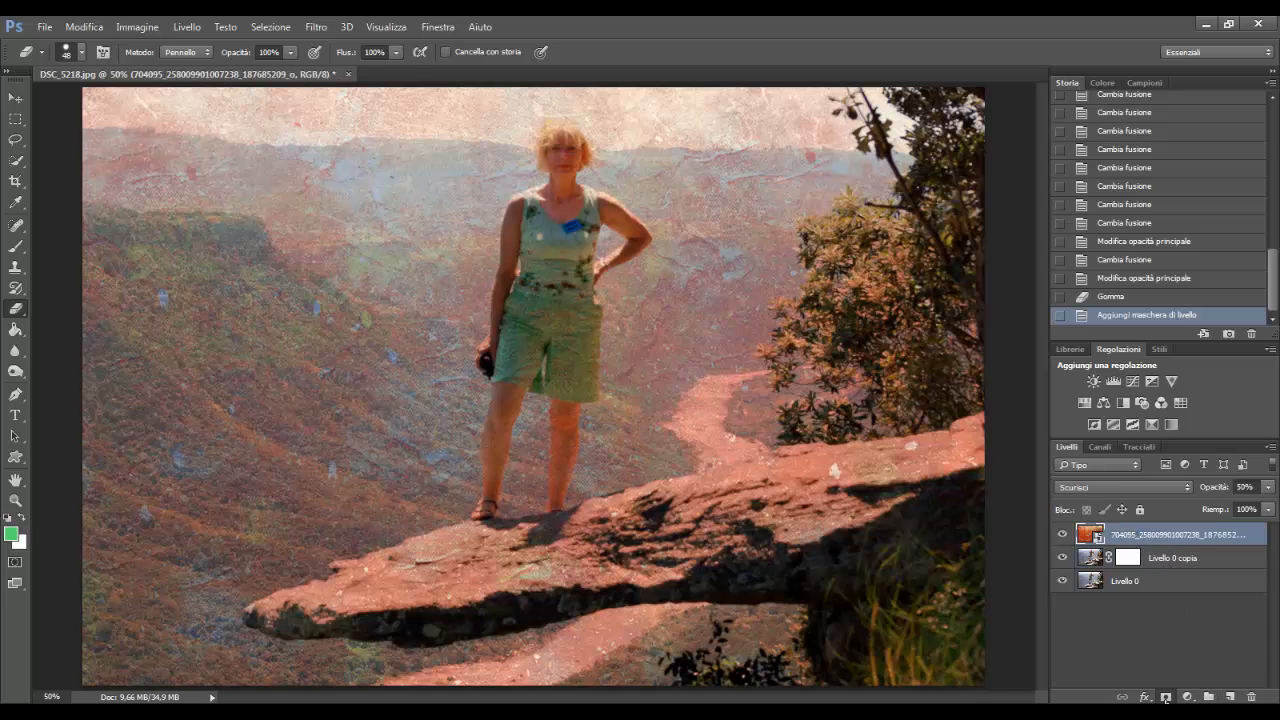
pyautogui.click(1166, 697)
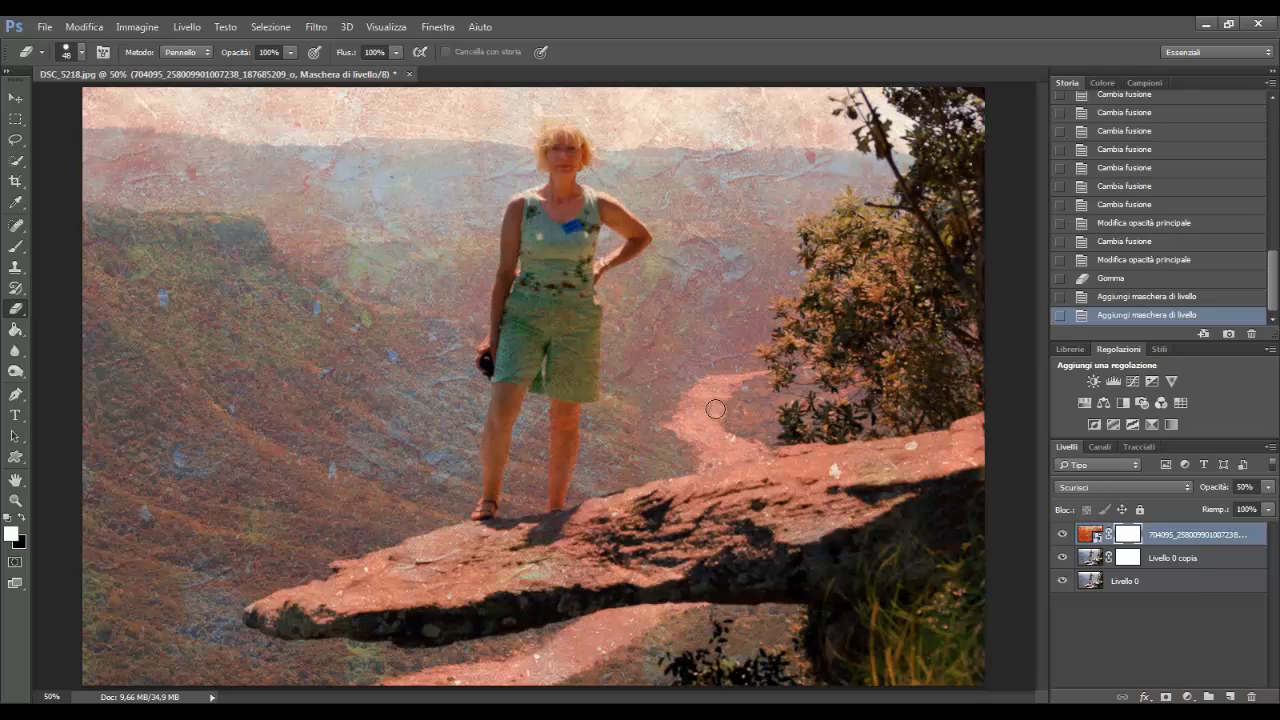
# Erase the texture over both visible stretches of the river on the texture layer's mask, using the standard Eraser.
pyautogui.rightClick(16, 308)
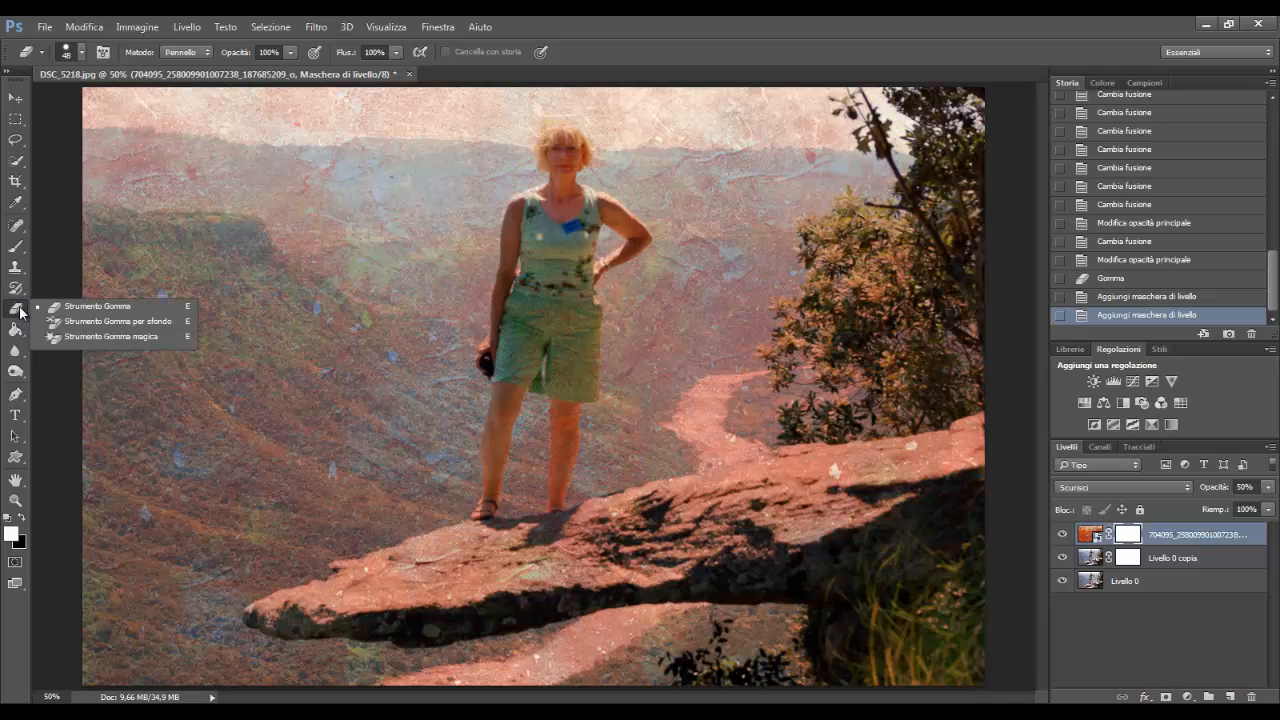
pyautogui.click(70, 307)
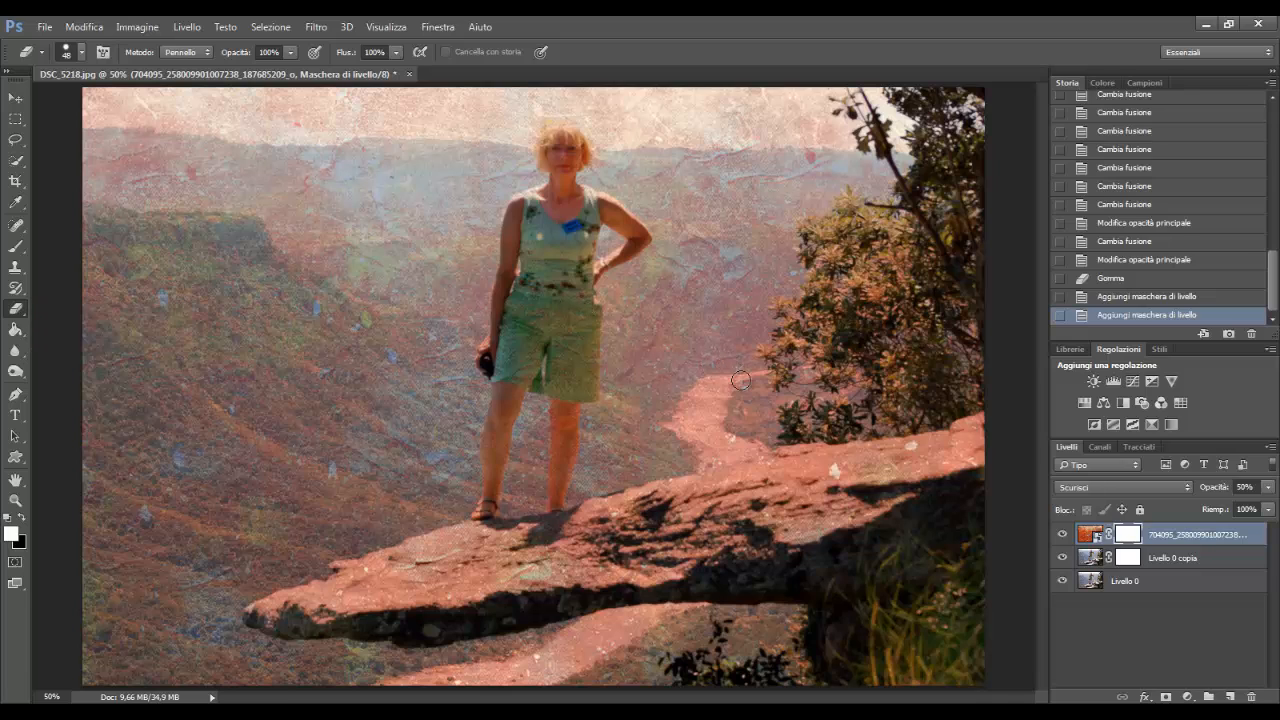
pyautogui.moveTo(698, 396)
pyautogui.mouseDown()
pyautogui.moveTo(706, 428)
pyautogui.moveTo(686, 417)
pyautogui.moveTo(714, 414)
pyautogui.moveTo(736, 450)
pyautogui.moveTo(748, 446)
pyautogui.moveTo(710, 464)
pyautogui.moveTo(736, 456)
pyautogui.mouseUp()
pyautogui.moveTo(658, 620)
pyautogui.mouseDown()
pyautogui.moveTo(592, 625)
pyautogui.moveTo(652, 620)
pyautogui.moveTo(571, 650)
pyautogui.moveTo(580, 629)
pyautogui.moveTo(517, 664)
pyautogui.moveTo(400, 687)
pyautogui.moveTo(441, 695)
pyautogui.moveTo(555, 676)
pyautogui.mouseUp()
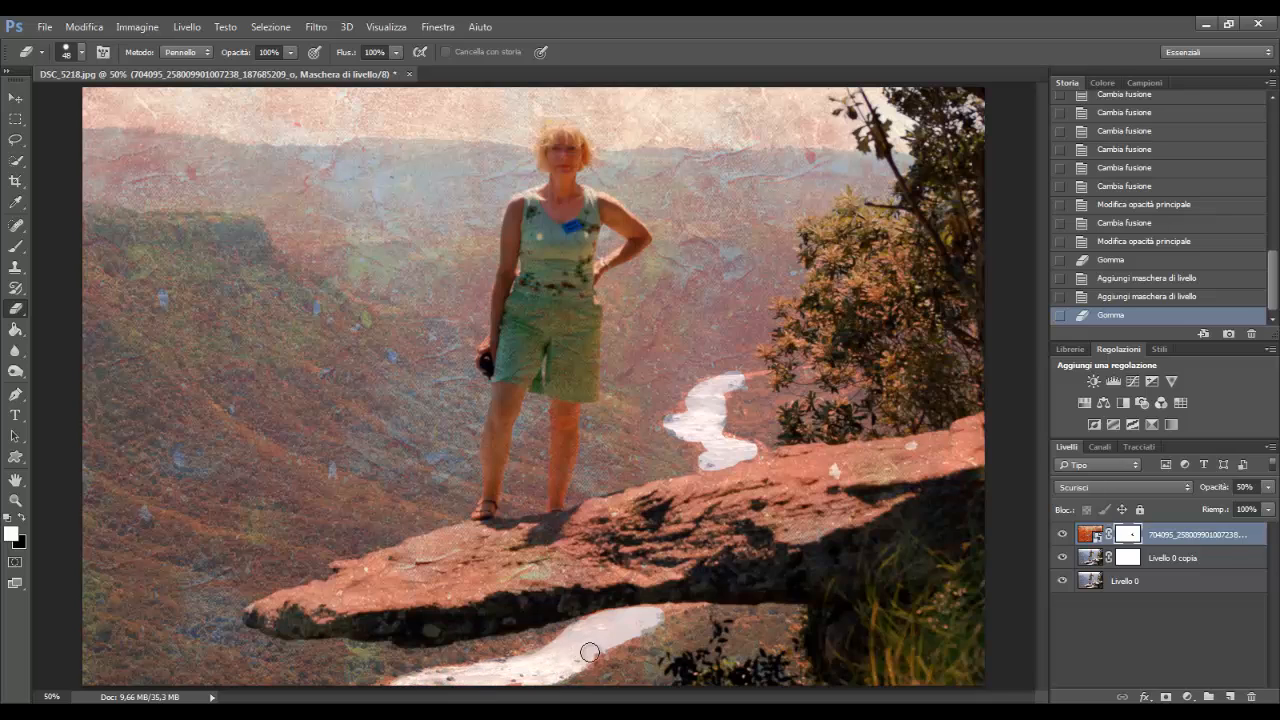
pyautogui.moveTo(625, 628); pyautogui.dragTo(645, 620)
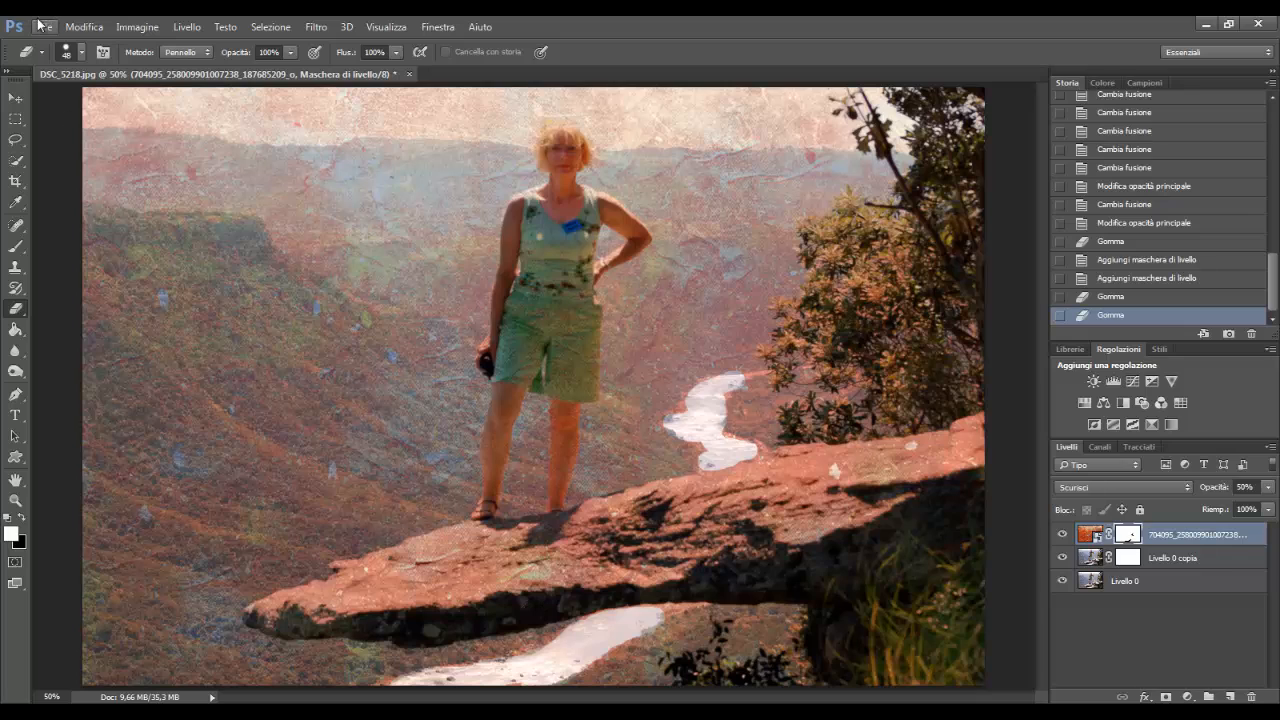
# Reduce the Eraser size to 16 px and clear the remaining texture along the river's edges and tips on the mask.
pyautogui.click(82, 53)
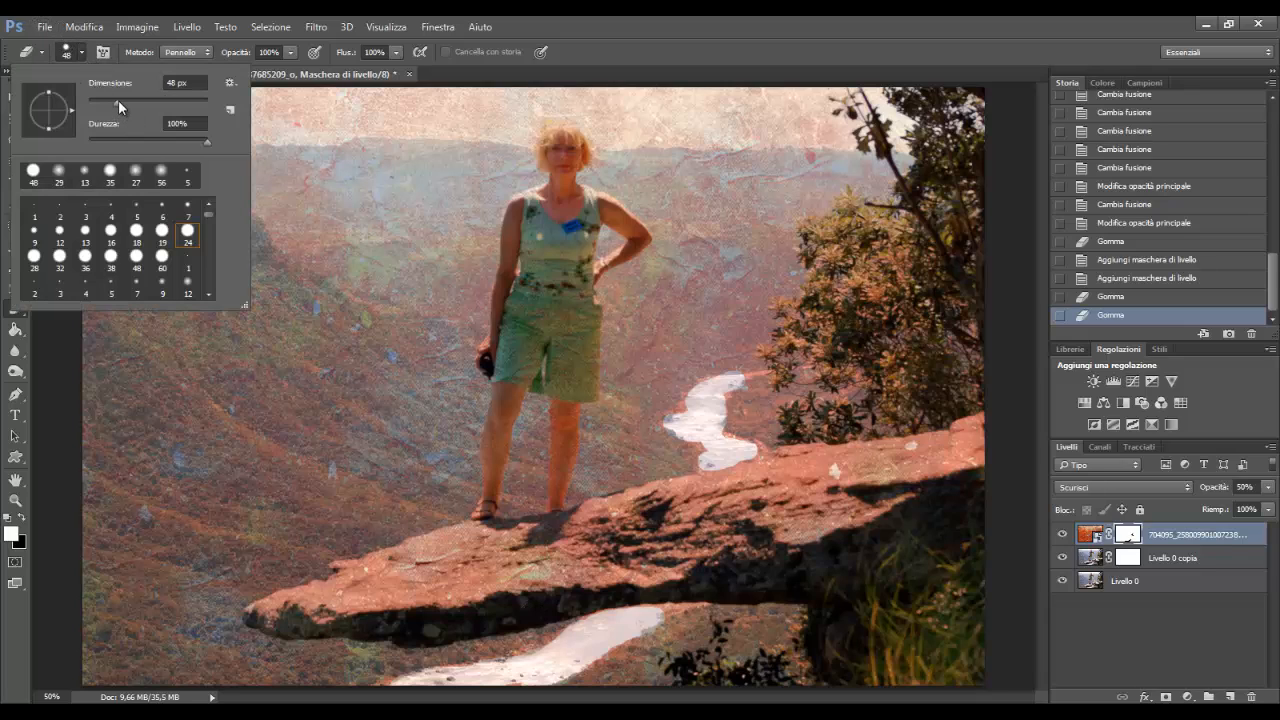
pyautogui.moveTo(118, 100); pyautogui.dragTo(97, 101)
pyautogui.moveTo(679, 609)
pyautogui.mouseDown()
pyautogui.moveTo(669, 615)
pyautogui.moveTo(689, 606)
pyautogui.moveTo(660, 610)
pyautogui.moveTo(691, 607)
pyautogui.mouseUp()
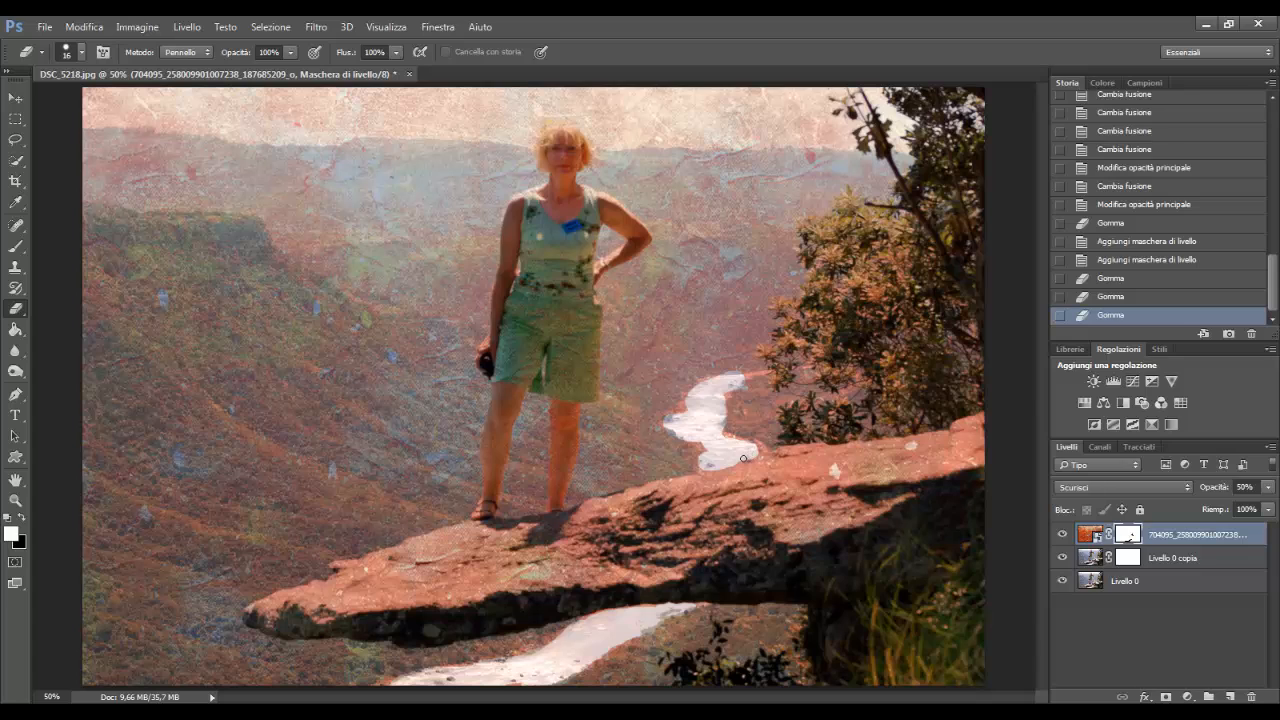
pyautogui.moveTo(743, 458); pyautogui.dragTo(742, 447)
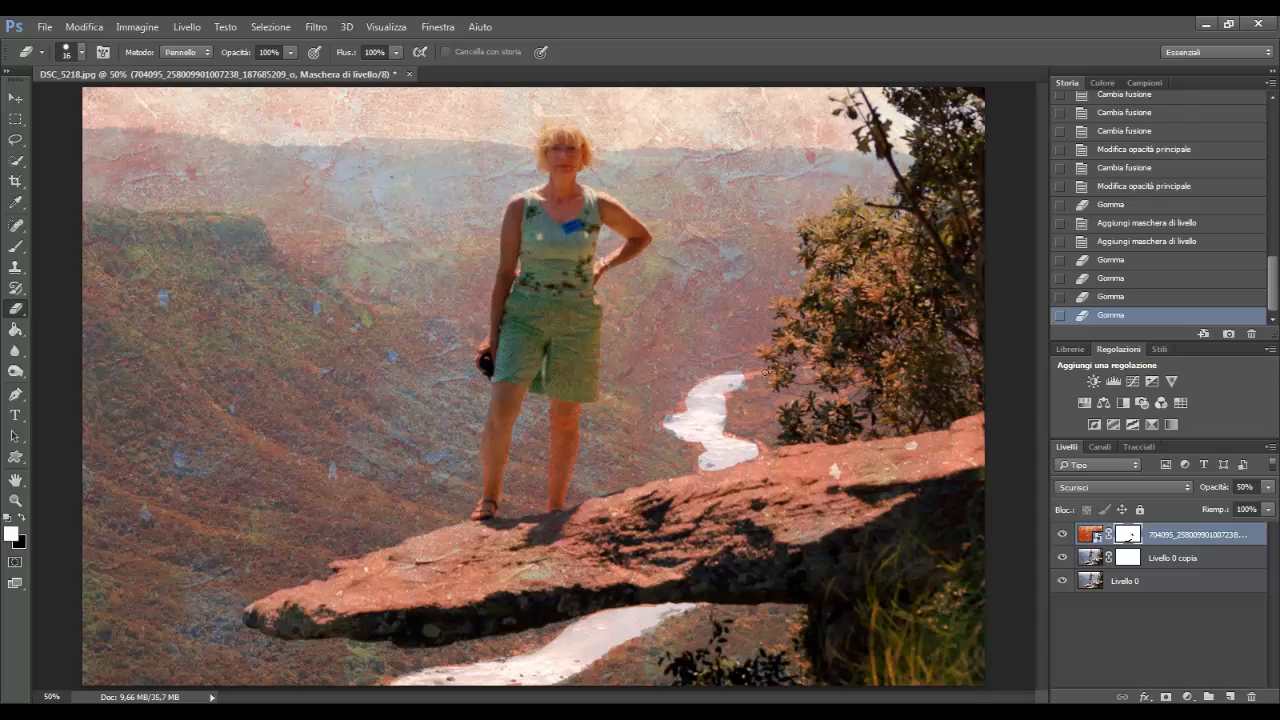
pyautogui.moveTo(765, 372); pyautogui.dragTo(742, 378)
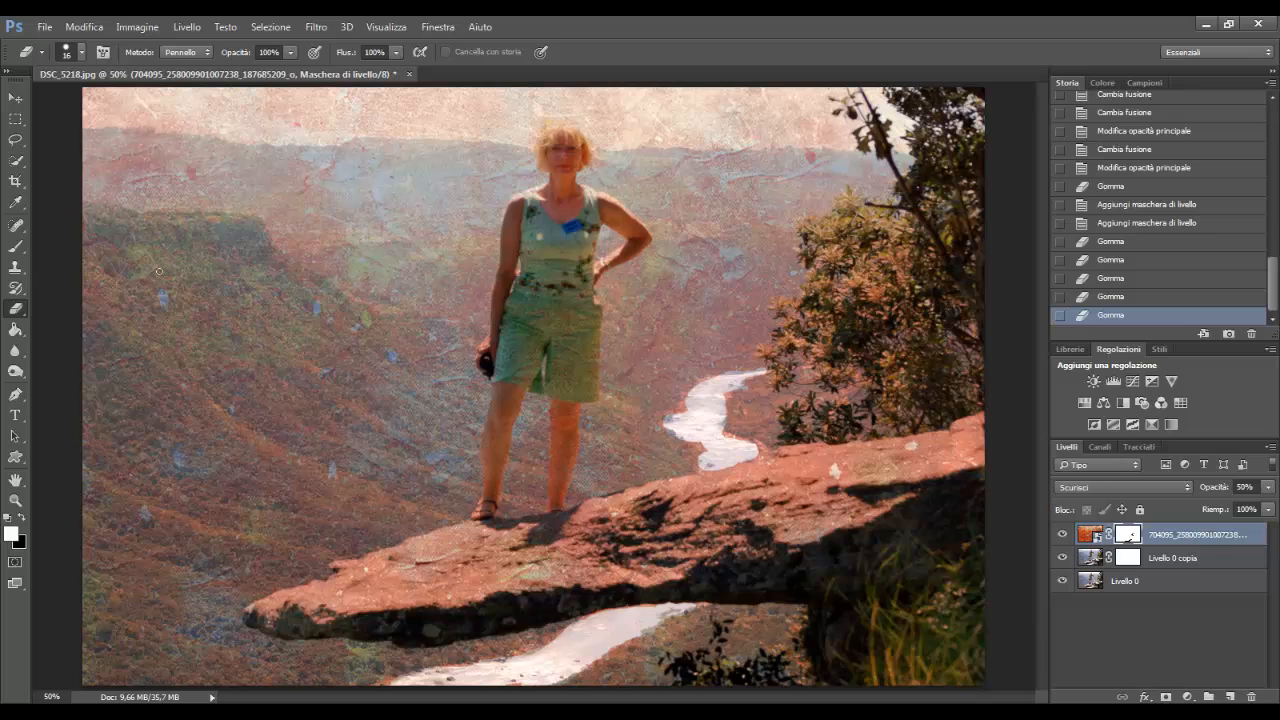
# Flatten all layers of the photo into a single background layer.
pyautogui.click(187, 26)
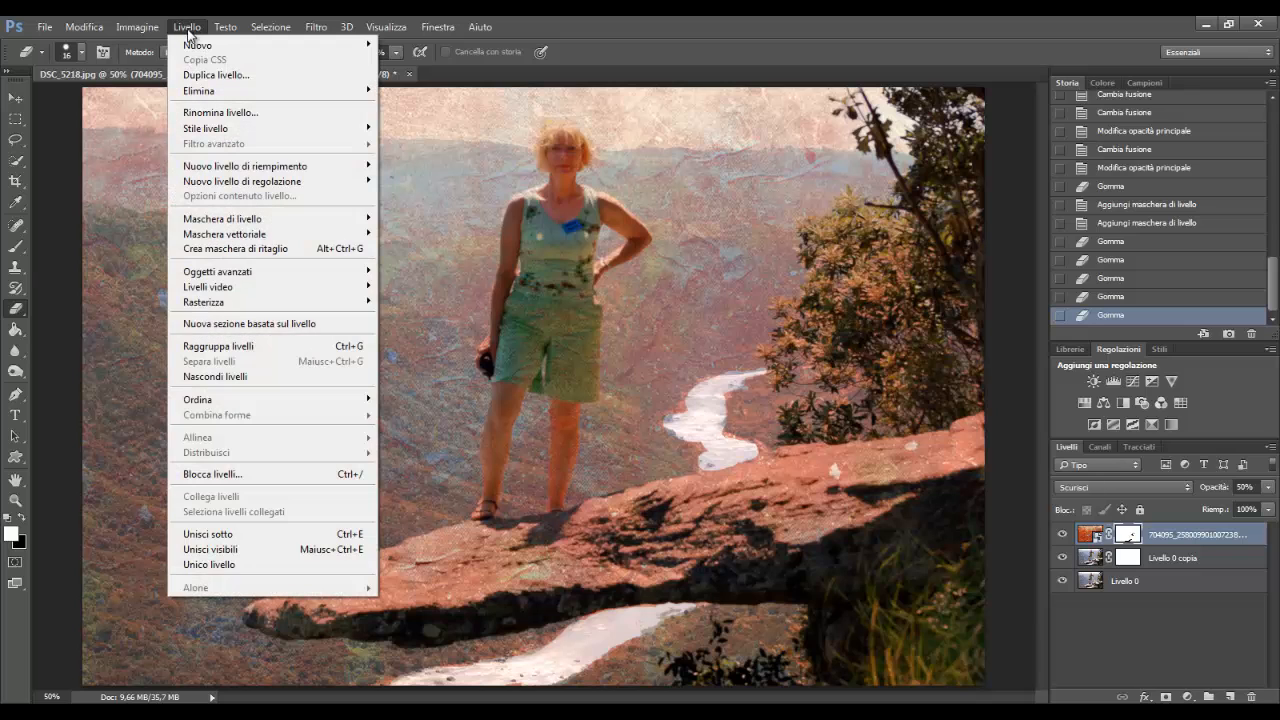
pyautogui.click(210, 566)
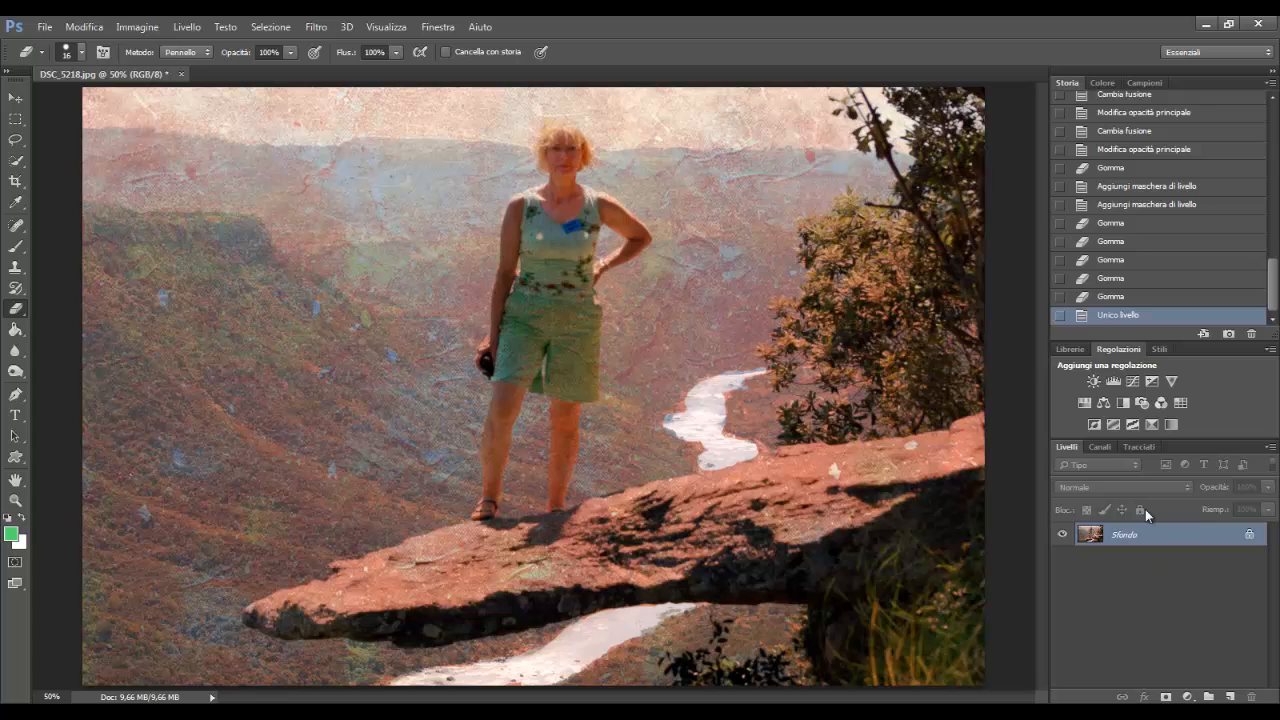
# Save the image to the desktop as the JPEG DSC_5218copia at maximum quality 12, and minimize the Photoshop window.
pyautogui.click(45, 27)
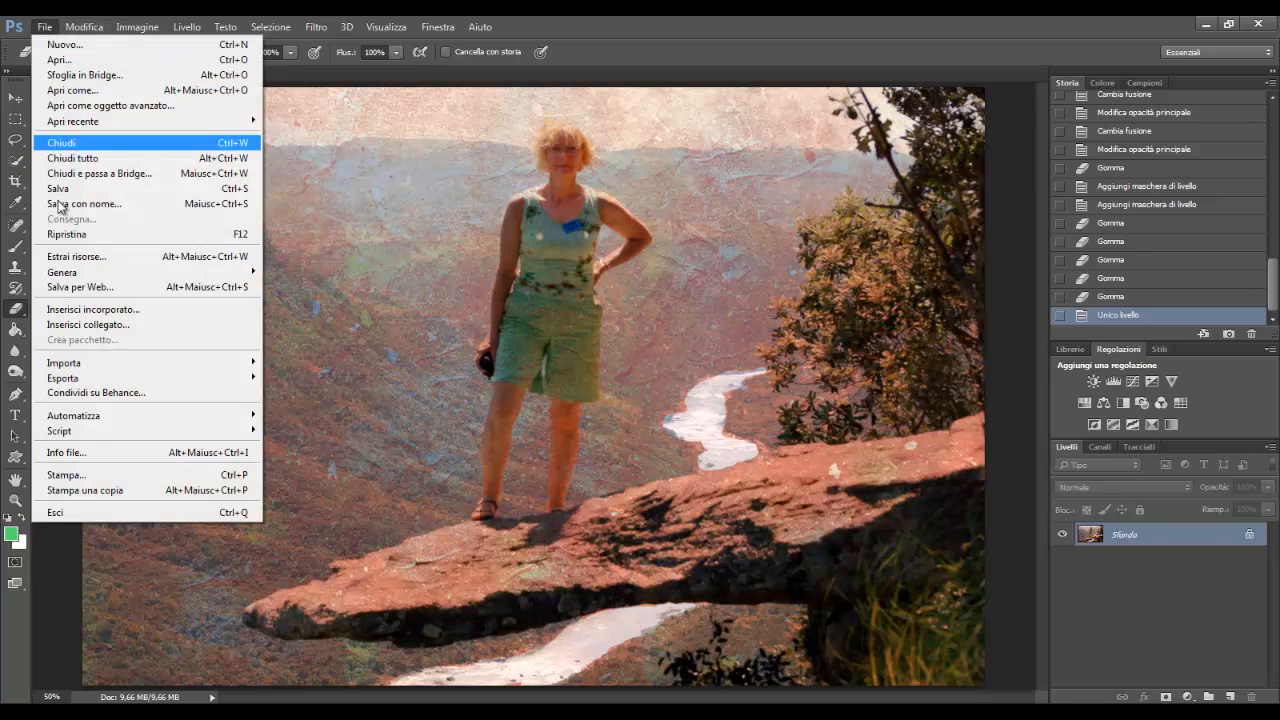
pyautogui.click(80, 204)
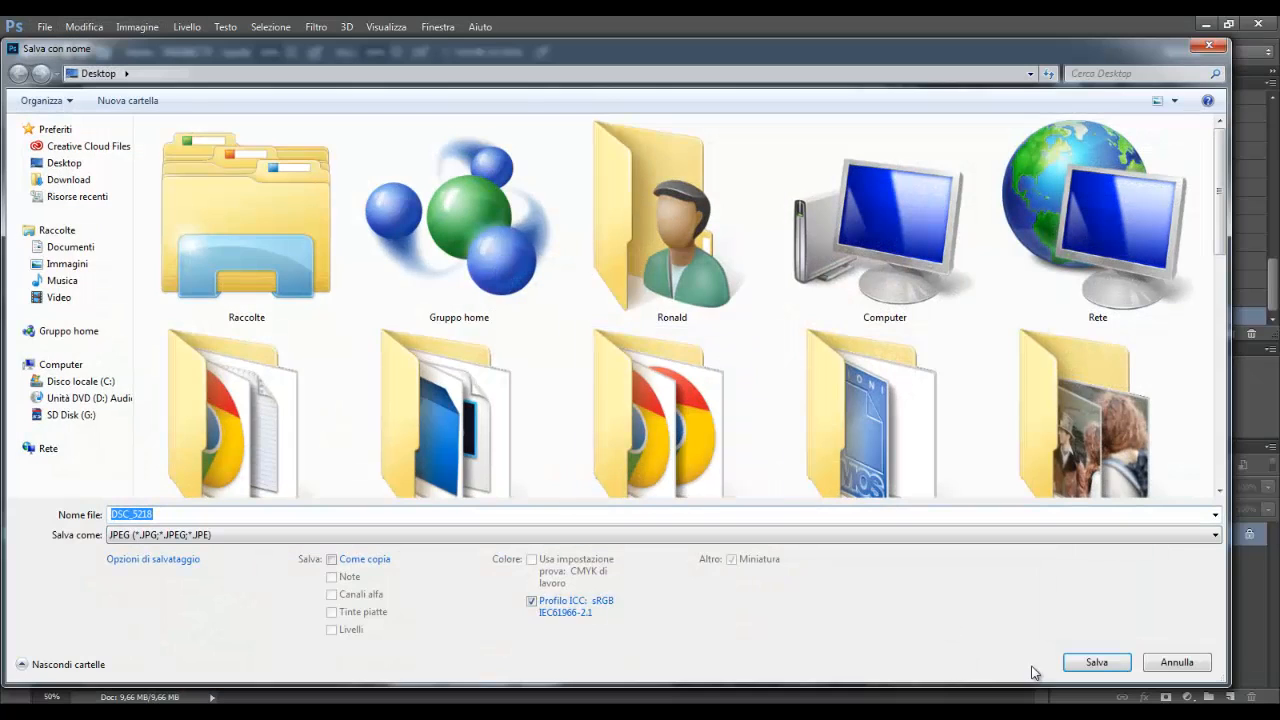
pyautogui.click(176, 519)
pyautogui.click(1090, 662)
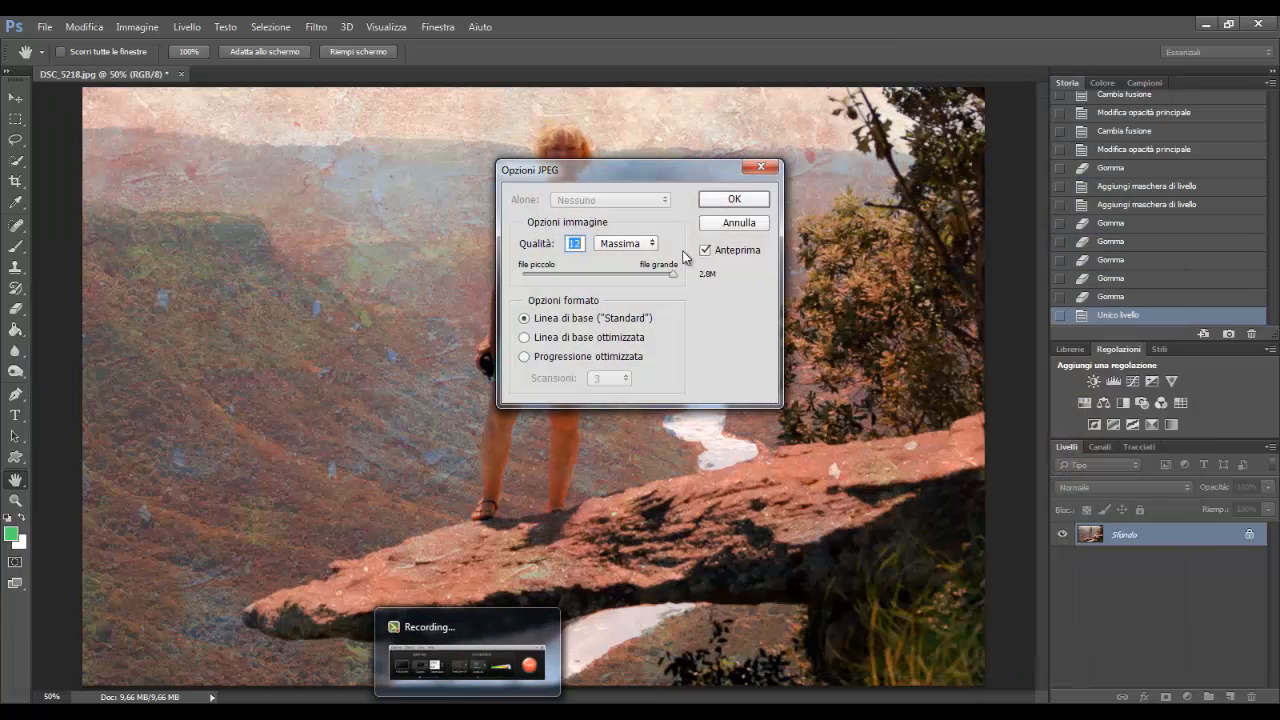
pyautogui.click(739, 197)
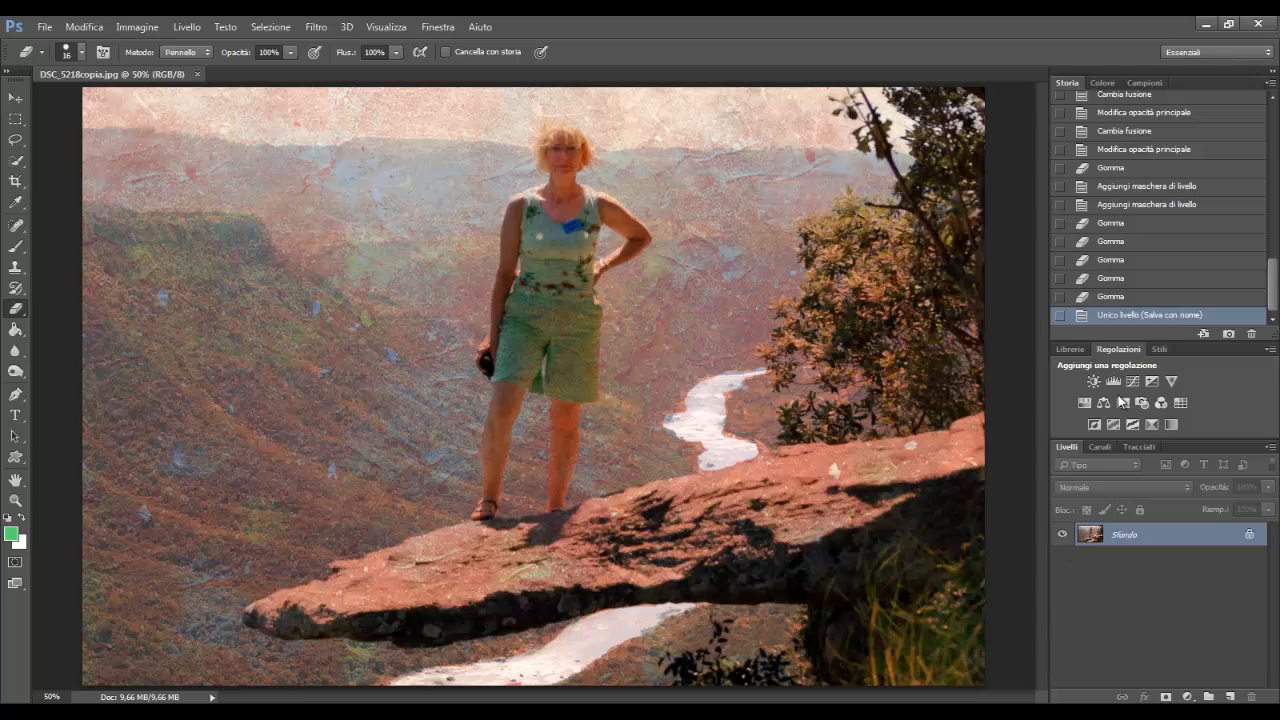
pyautogui.click(1206, 23)
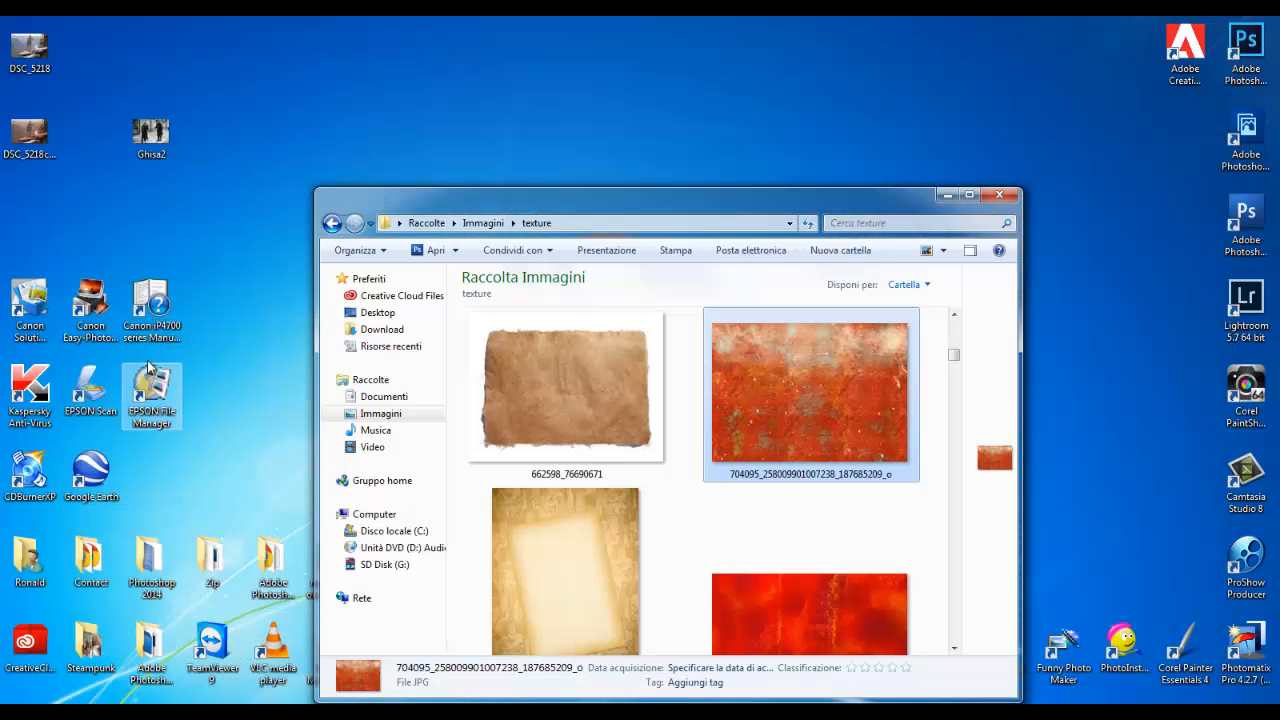
# Preview the exported DSC_5218copia image from the desktop, dismissing the color scheme prompt, and close the viewer and the texture folder window.
pyautogui.click(42, 140)
pyautogui.rightClick(42, 140)
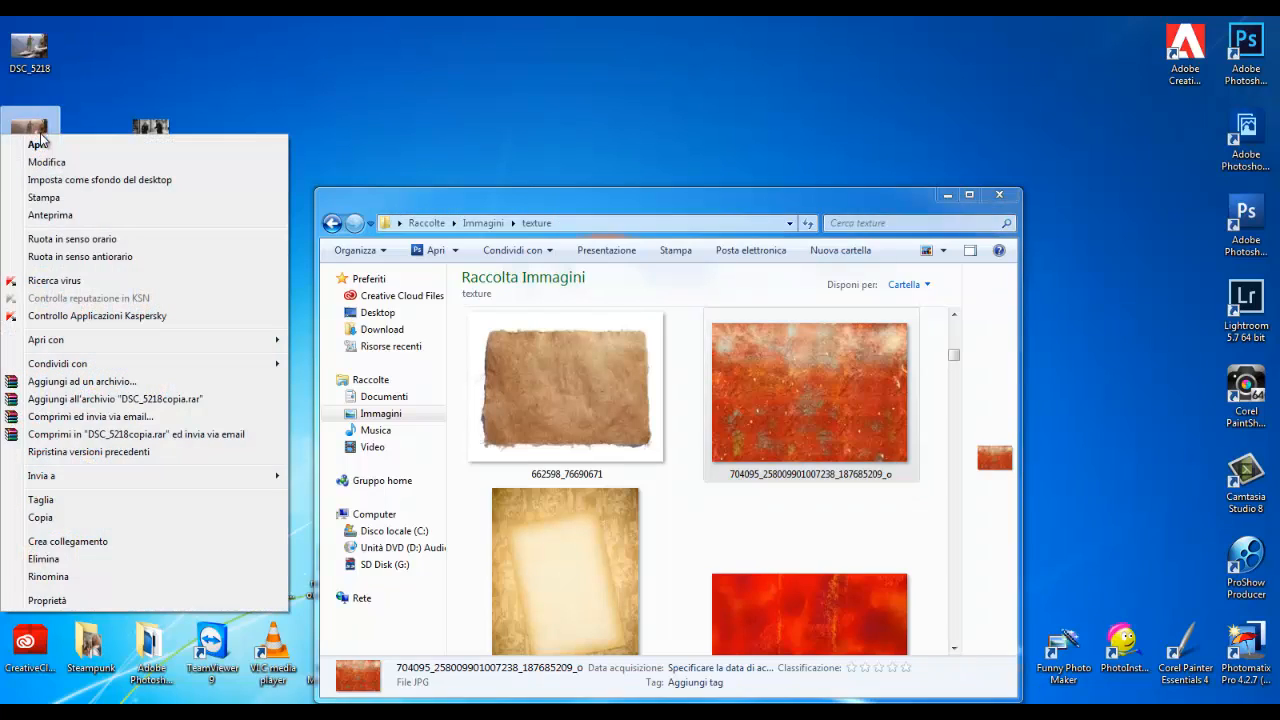
pyautogui.click(70, 215)
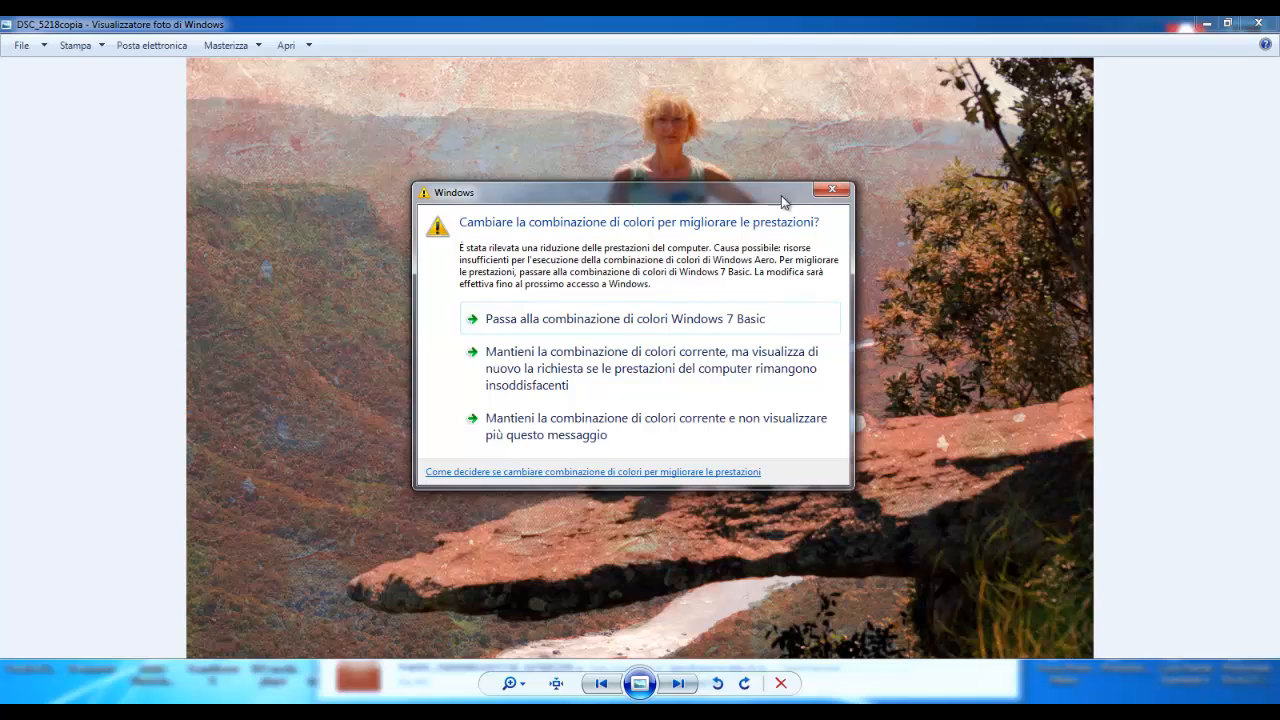
pyautogui.click(834, 190)
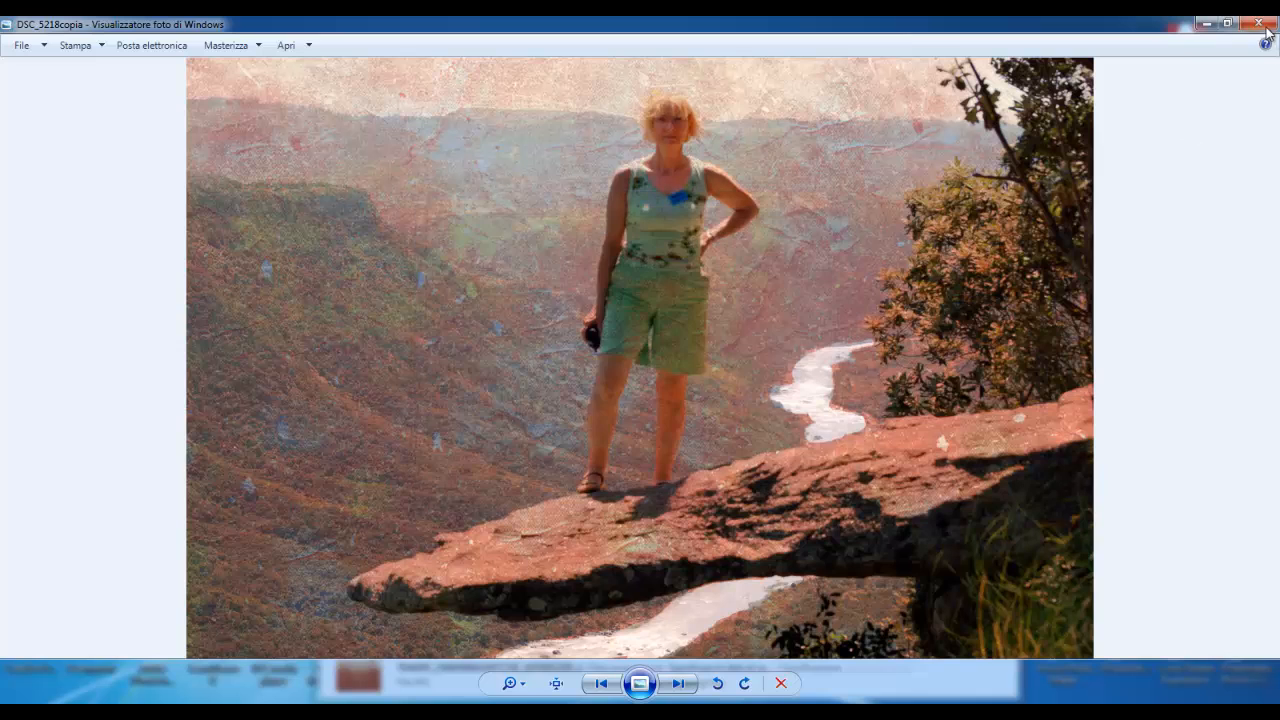
pyautogui.click(1257, 24)
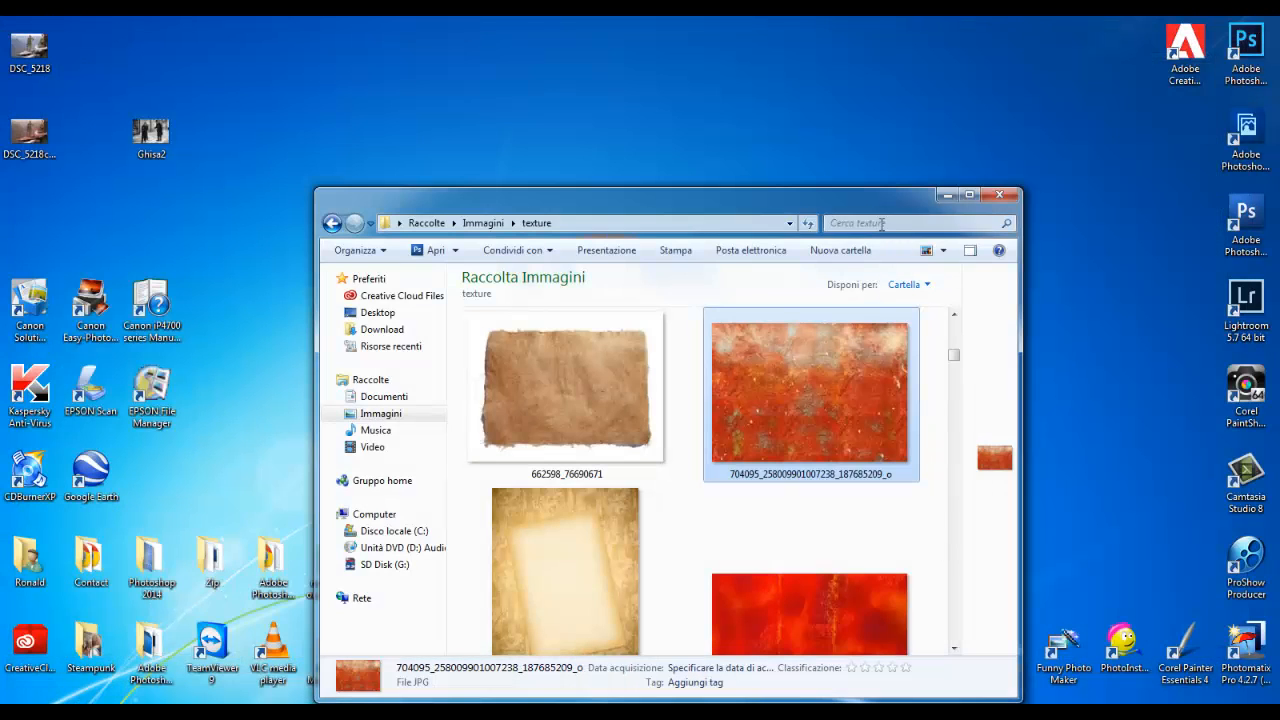
pyautogui.moveTo(860, 203); pyautogui.dragTo(712, 178)
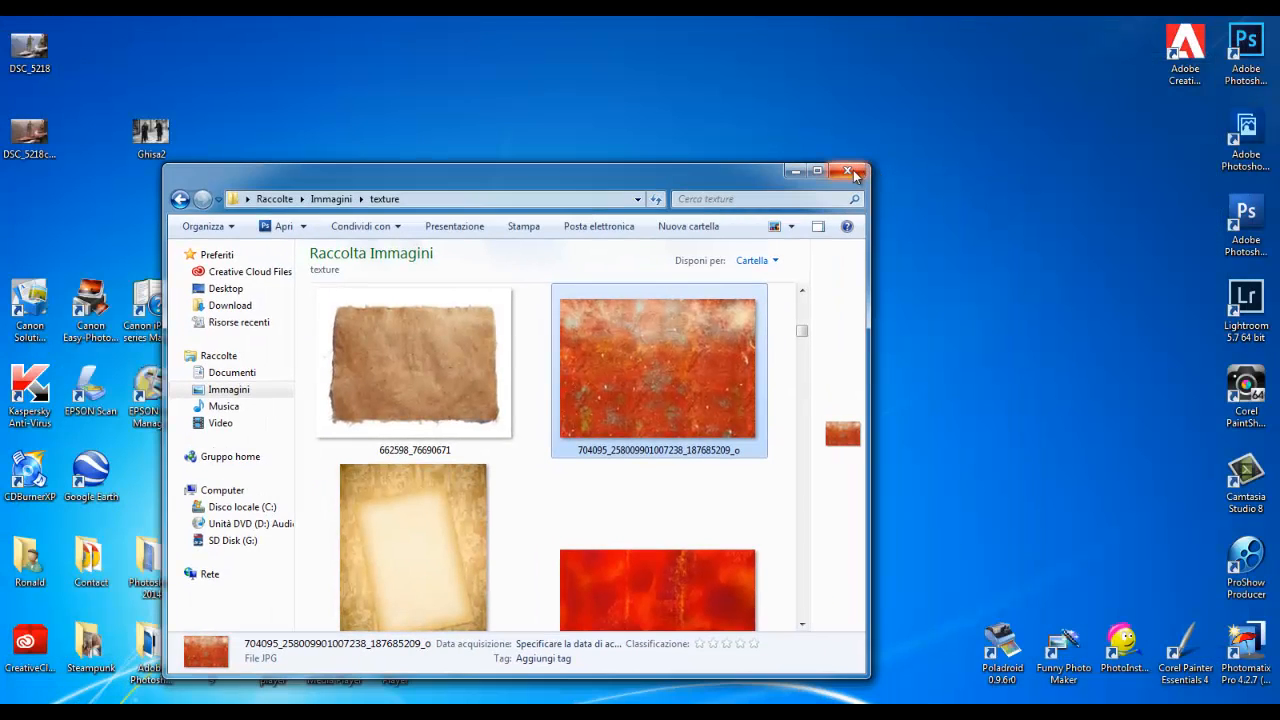
pyautogui.click(853, 171)
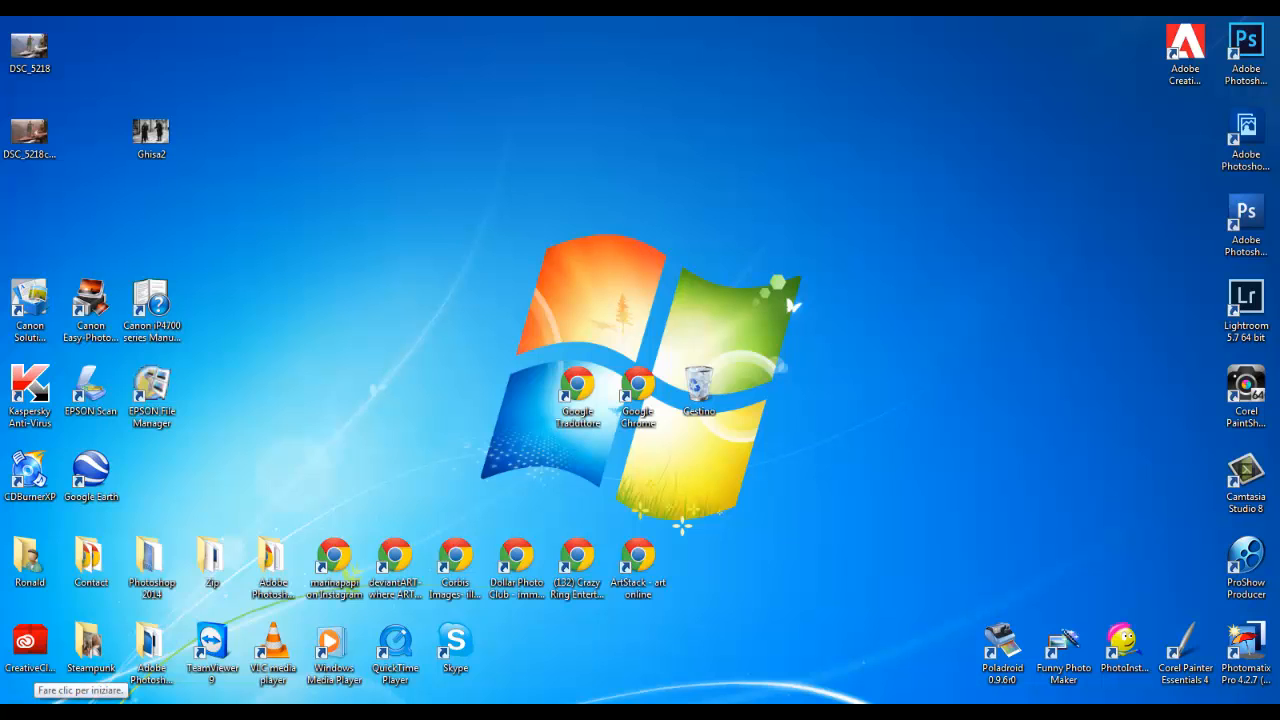
pyautogui.click(28, 712)
pyautogui.click(284, 488)
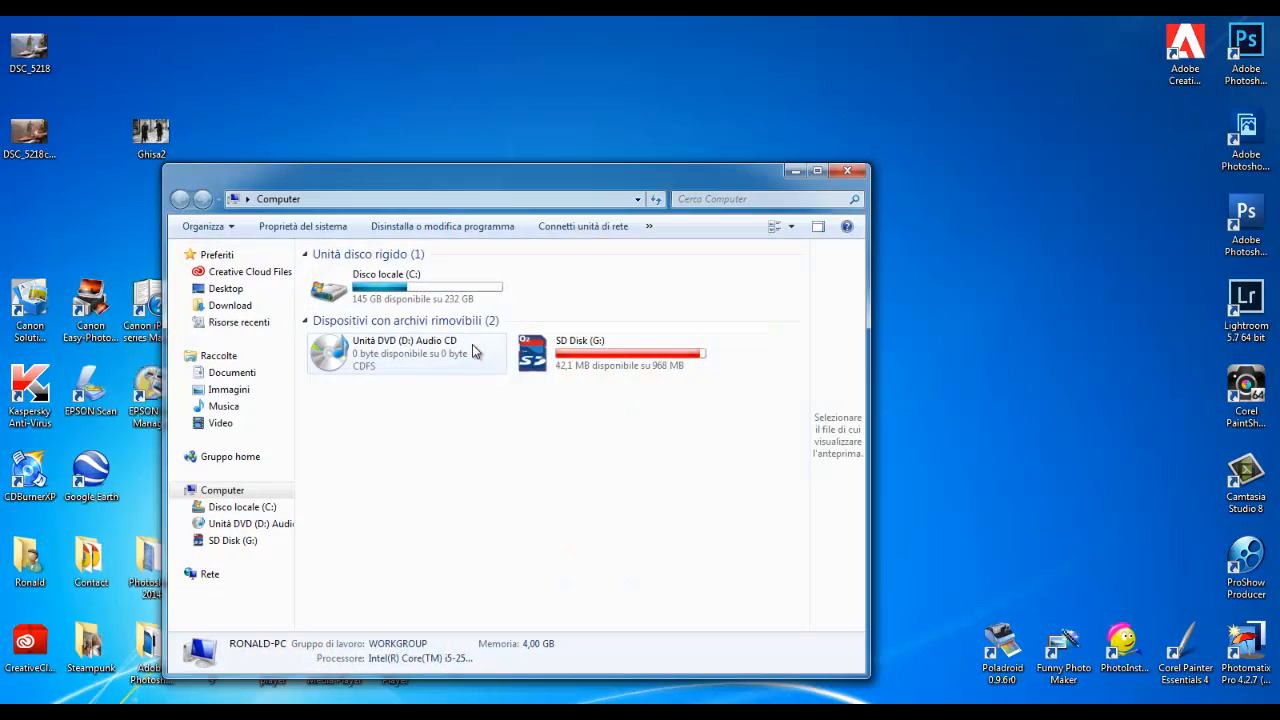
pyautogui.click(568, 366)
pyautogui.rightClick(568, 366)
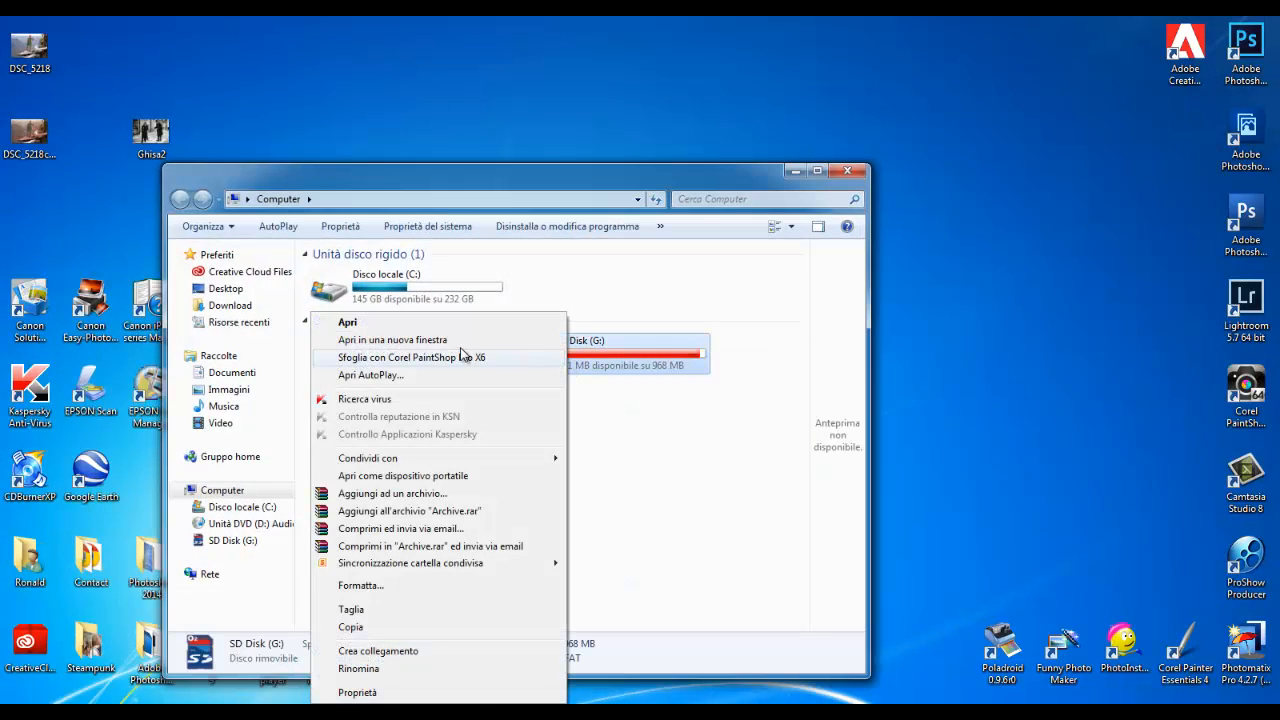
pyautogui.click(432, 322)
pyautogui.click(352, 312)
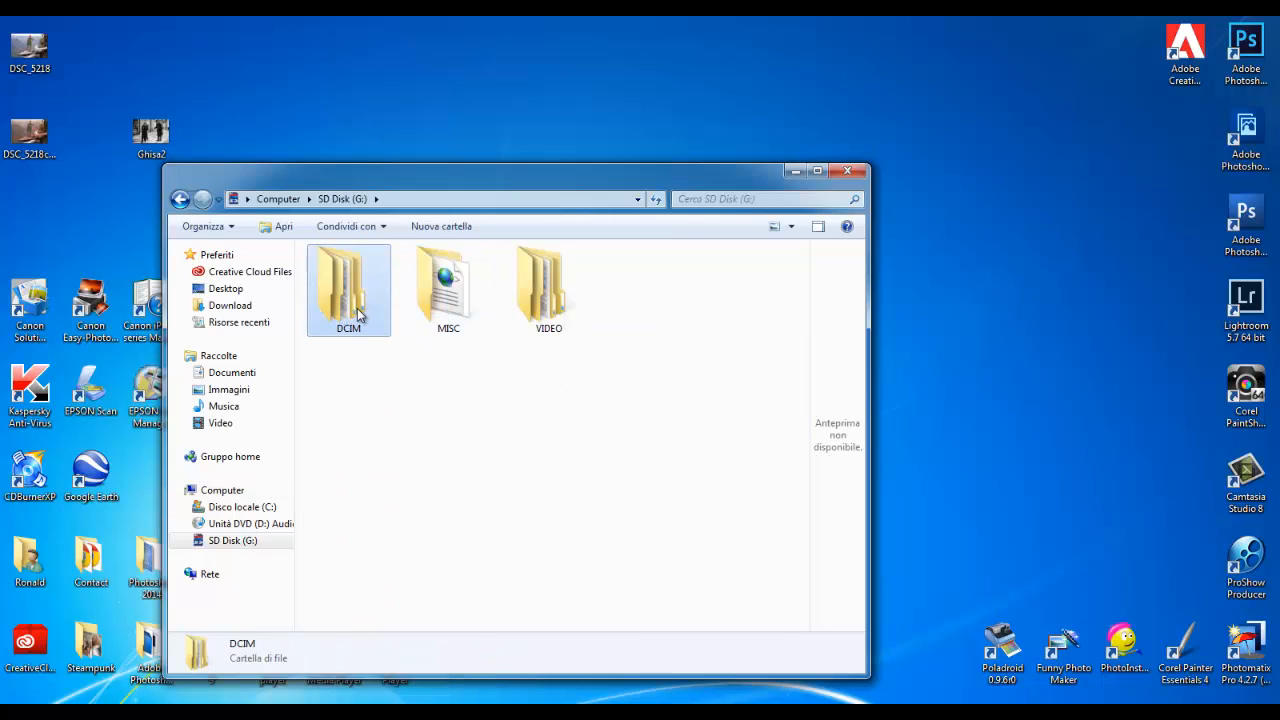
pyautogui.rightClick(350, 313)
pyautogui.click(264, 306)
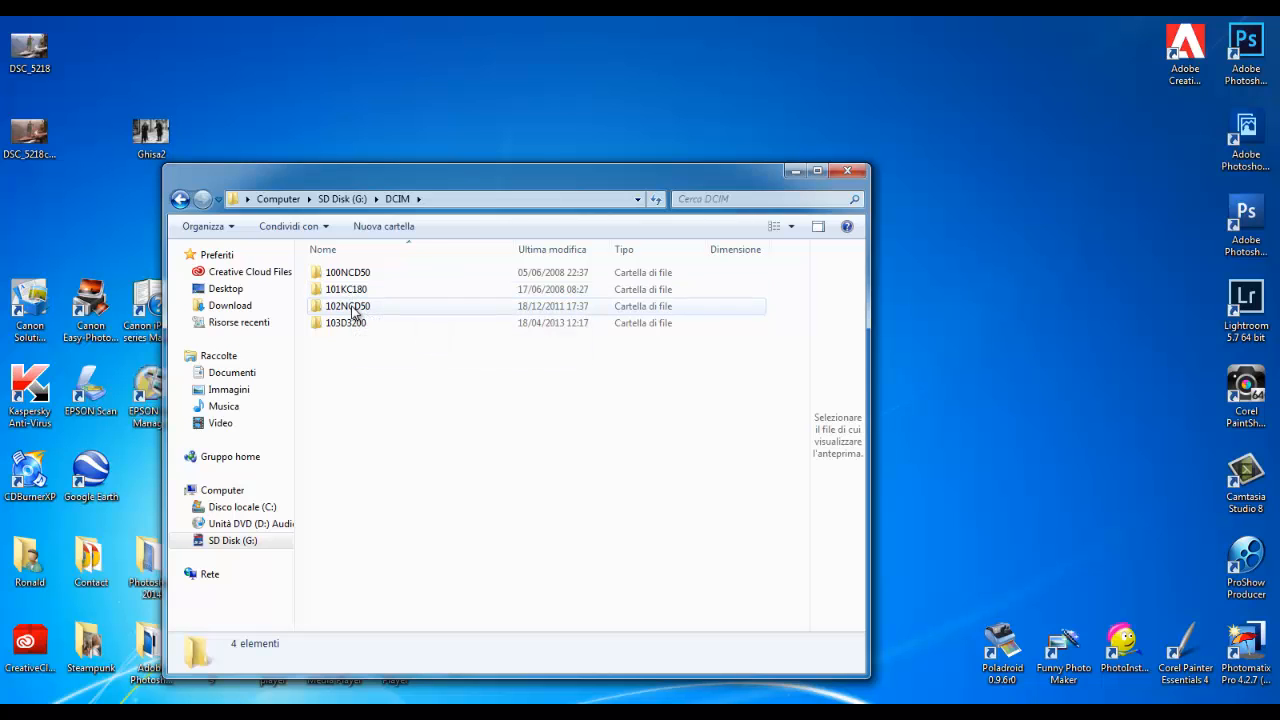
pyautogui.moveTo(352, 312)
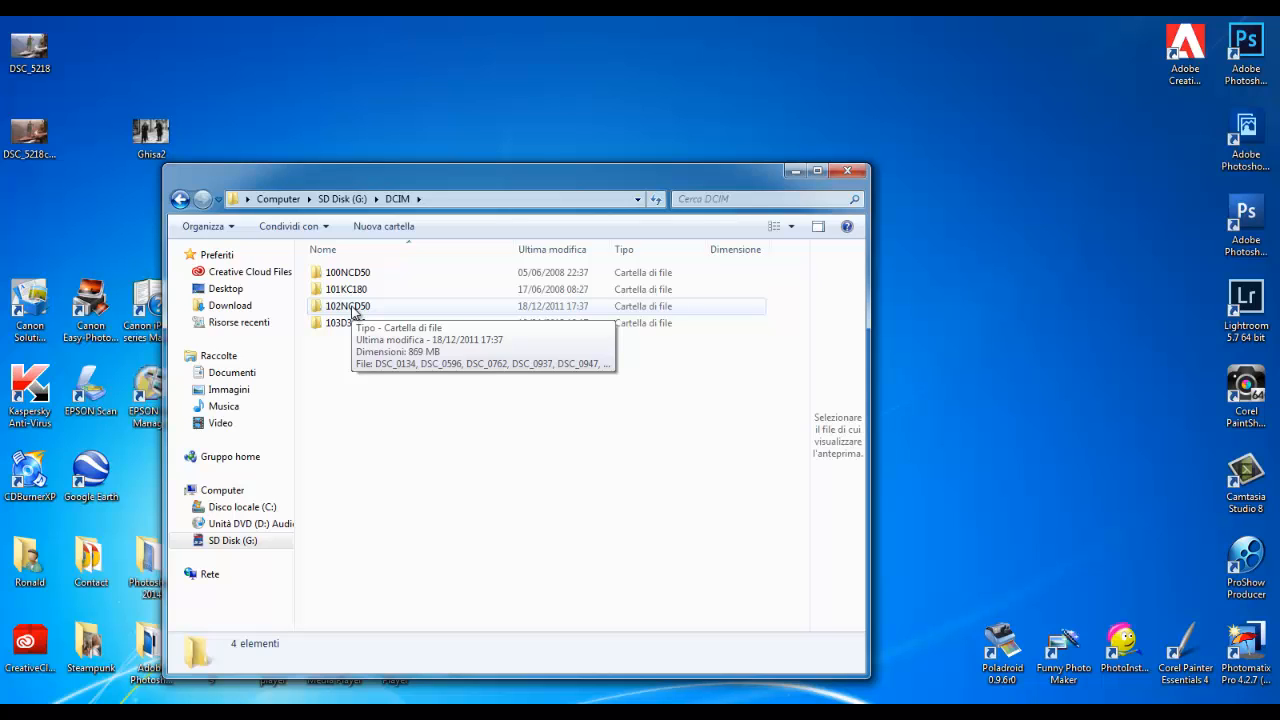
pyautogui.click(847, 172)
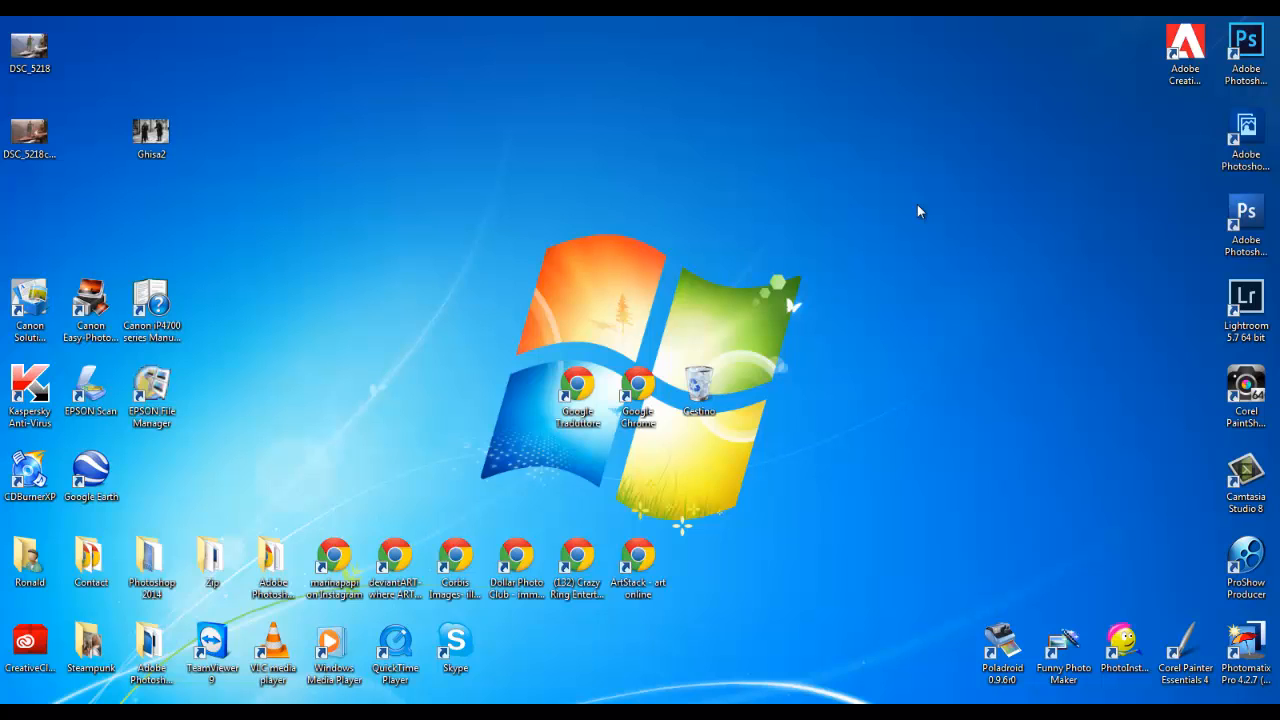
pyautogui.click(918, 206)
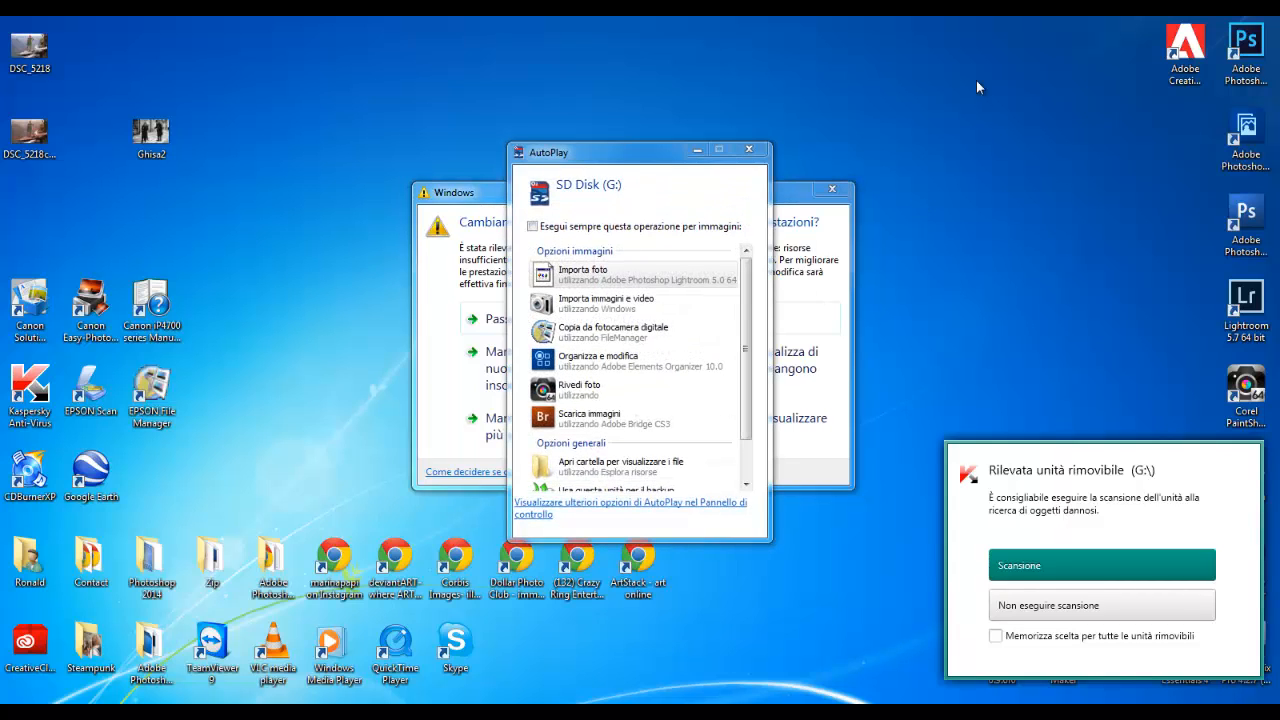
# Decline the virus scan of removable drive G: and dismiss the AutoPlay and color scheme prompts.
pyautogui.click(1038, 607)
pyautogui.click(748, 149)
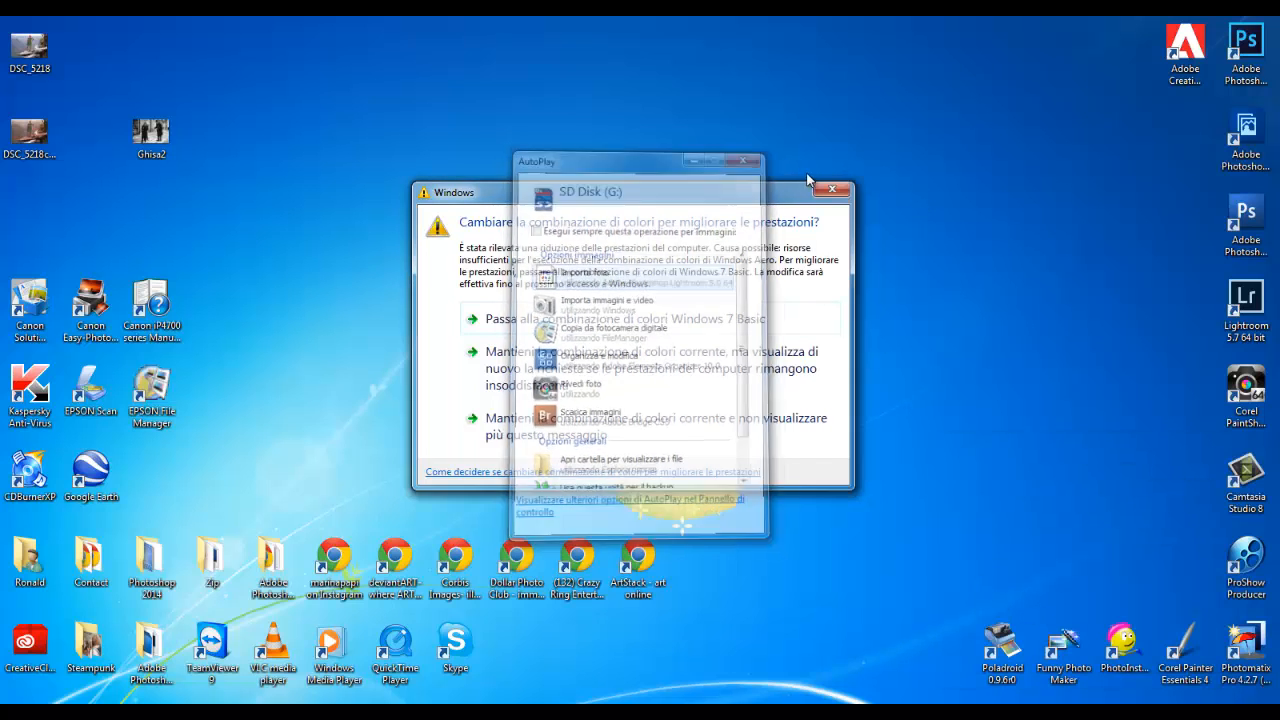
pyautogui.click(831, 189)
# Open the 102NCD50 folder inside DCIM on SD Disk (G:).
pyautogui.press('super')
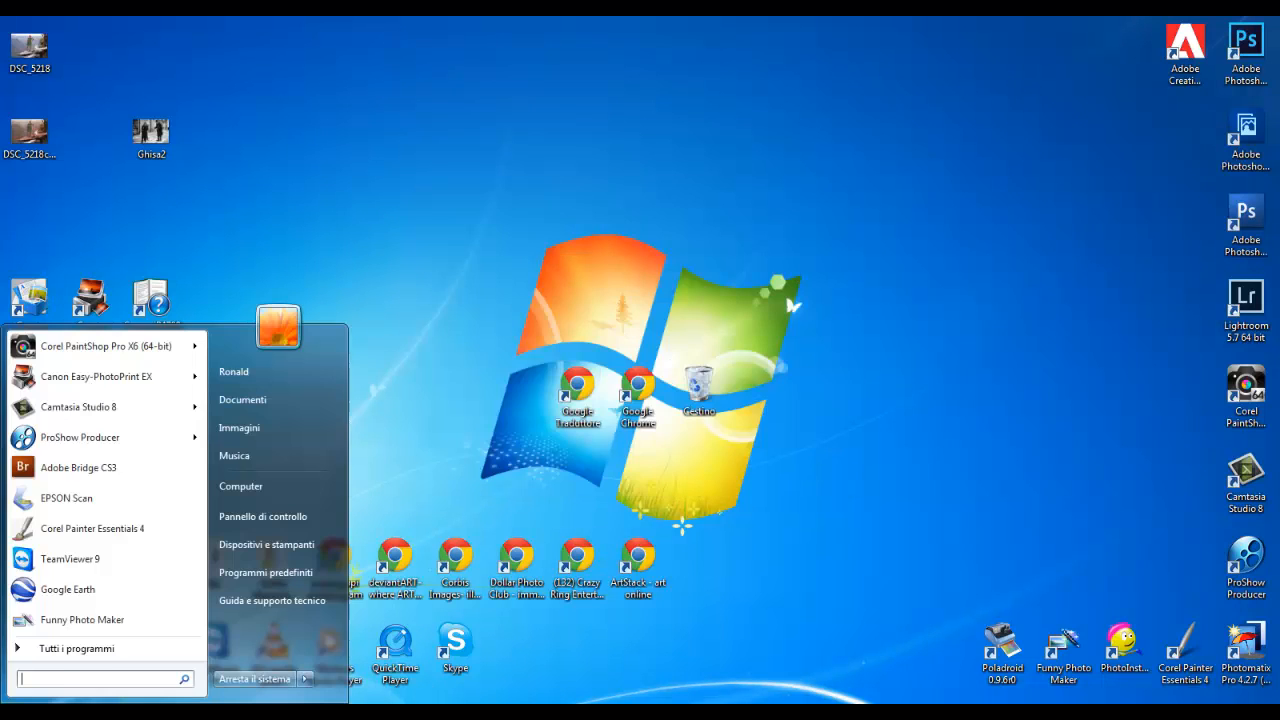
pyautogui.click(258, 488)
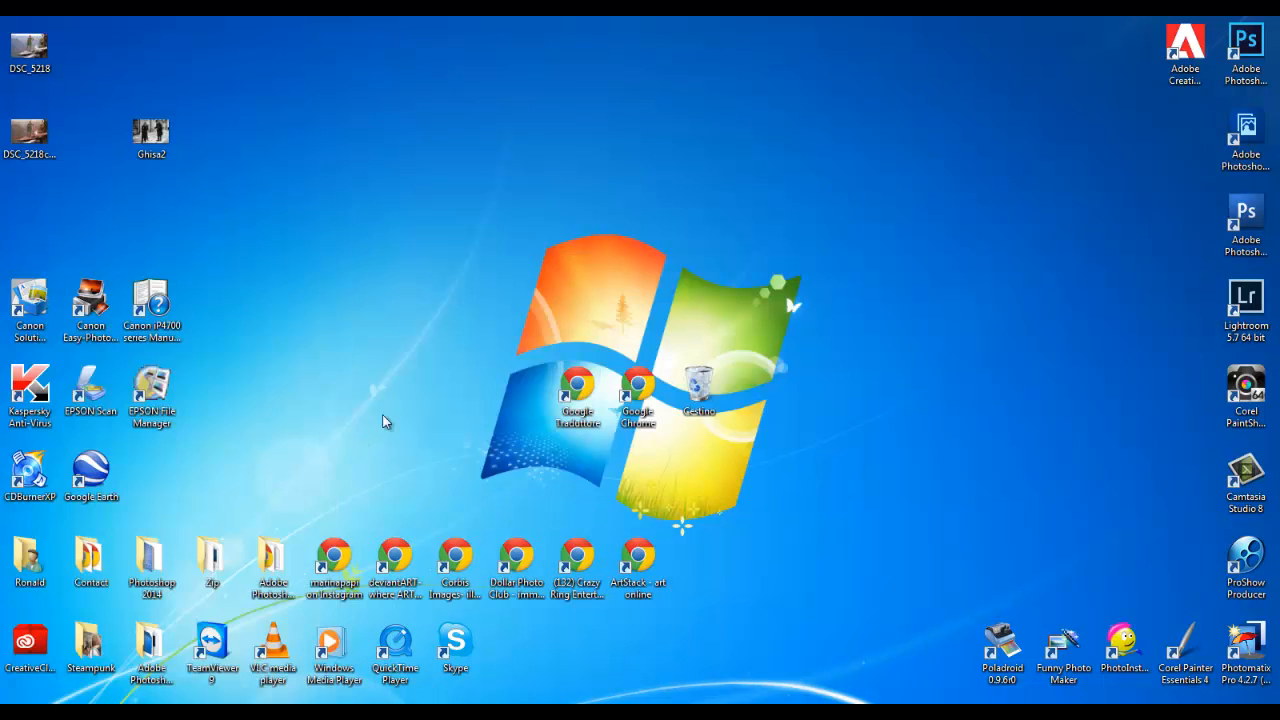
pyautogui.click(521, 352)
pyautogui.rightClick(521, 352)
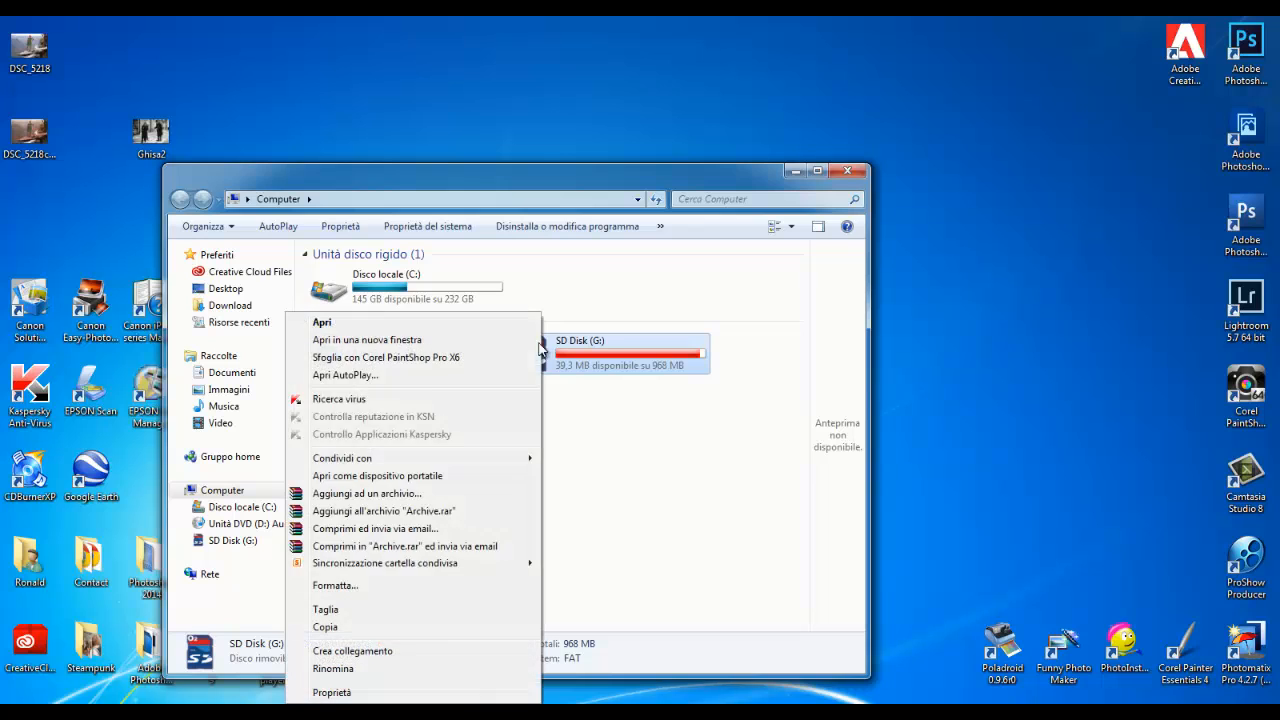
pyautogui.click(447, 336)
pyautogui.click(349, 324)
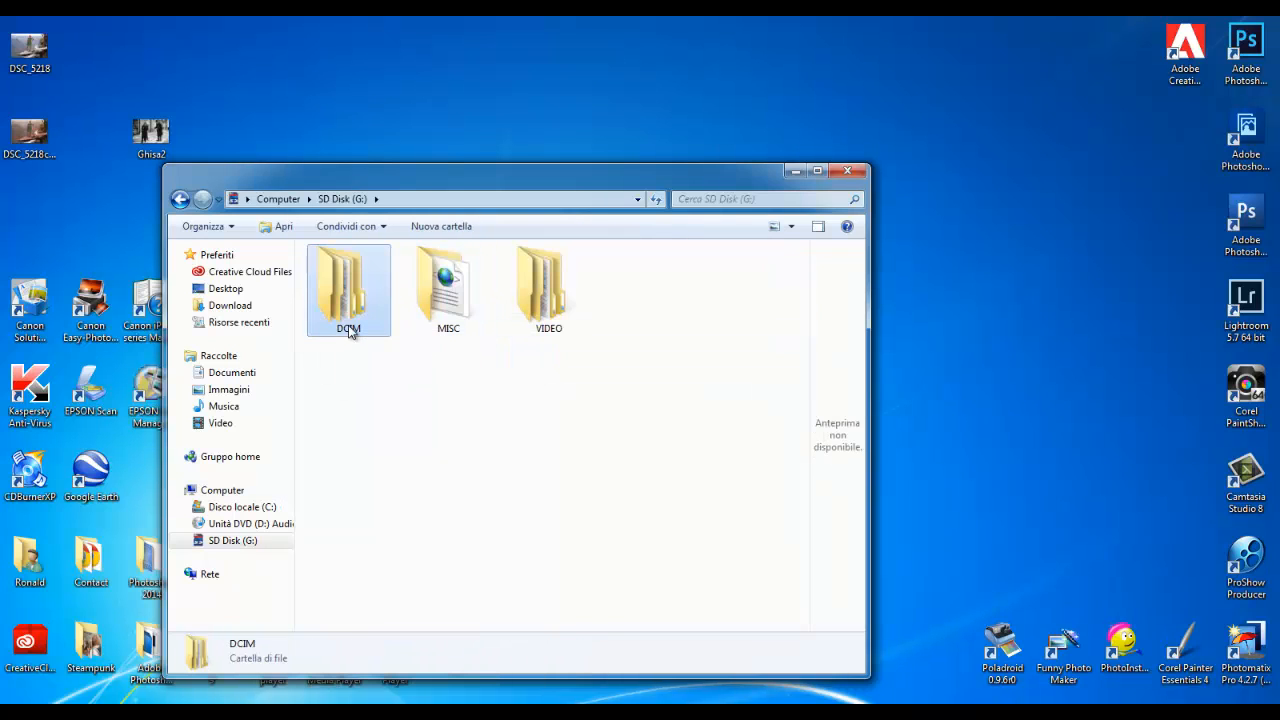
pyautogui.rightClick(349, 324)
pyautogui.click(238, 306)
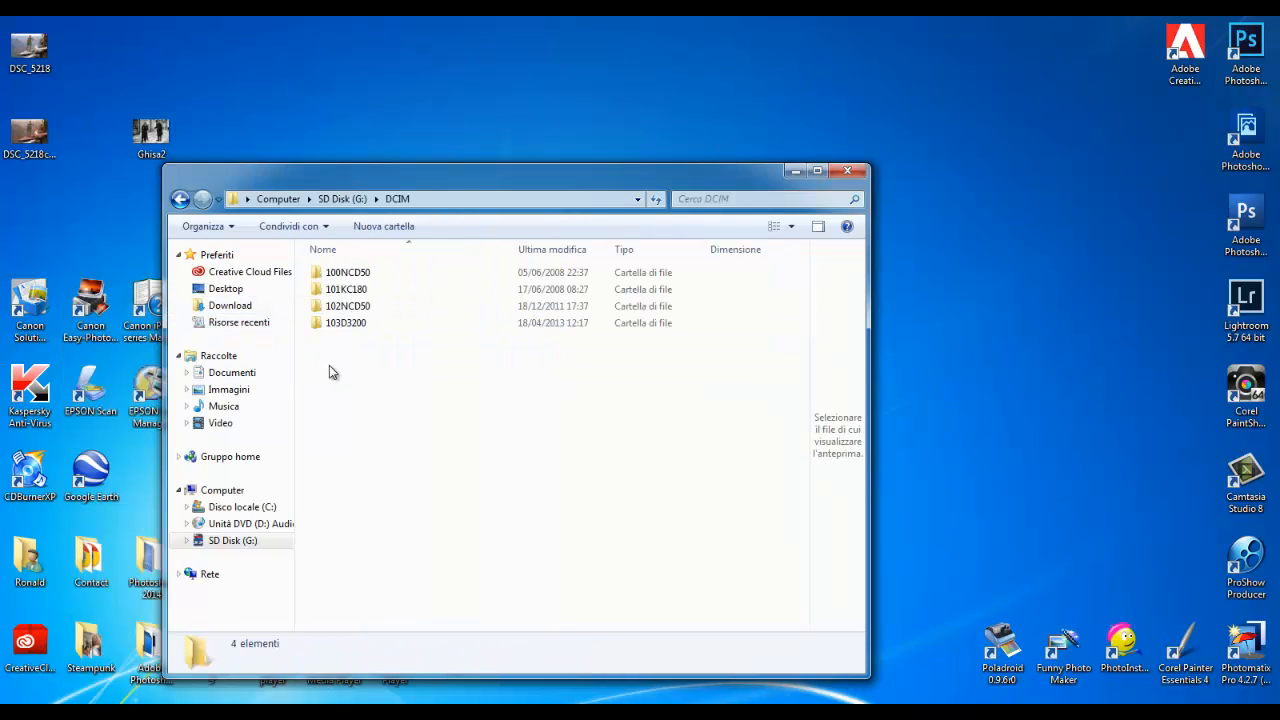
pyautogui.click(349, 311)
pyautogui.rightClick(349, 316)
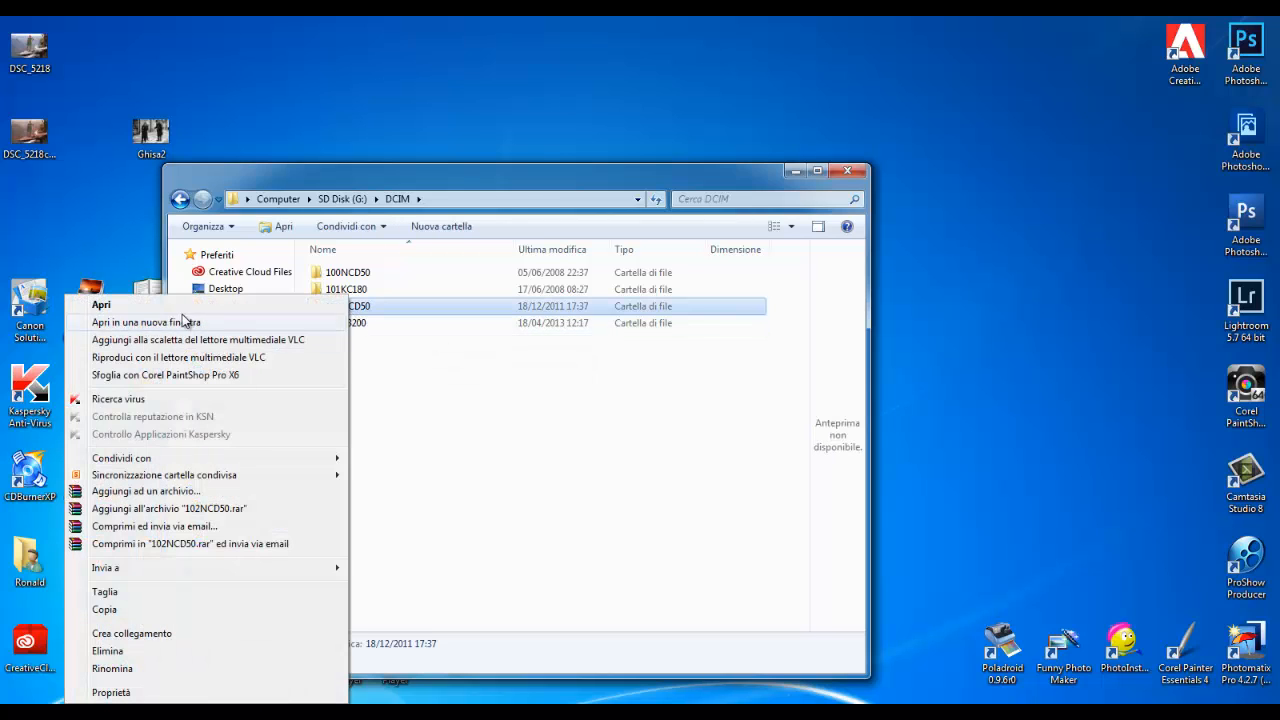
pyautogui.click(174, 302)
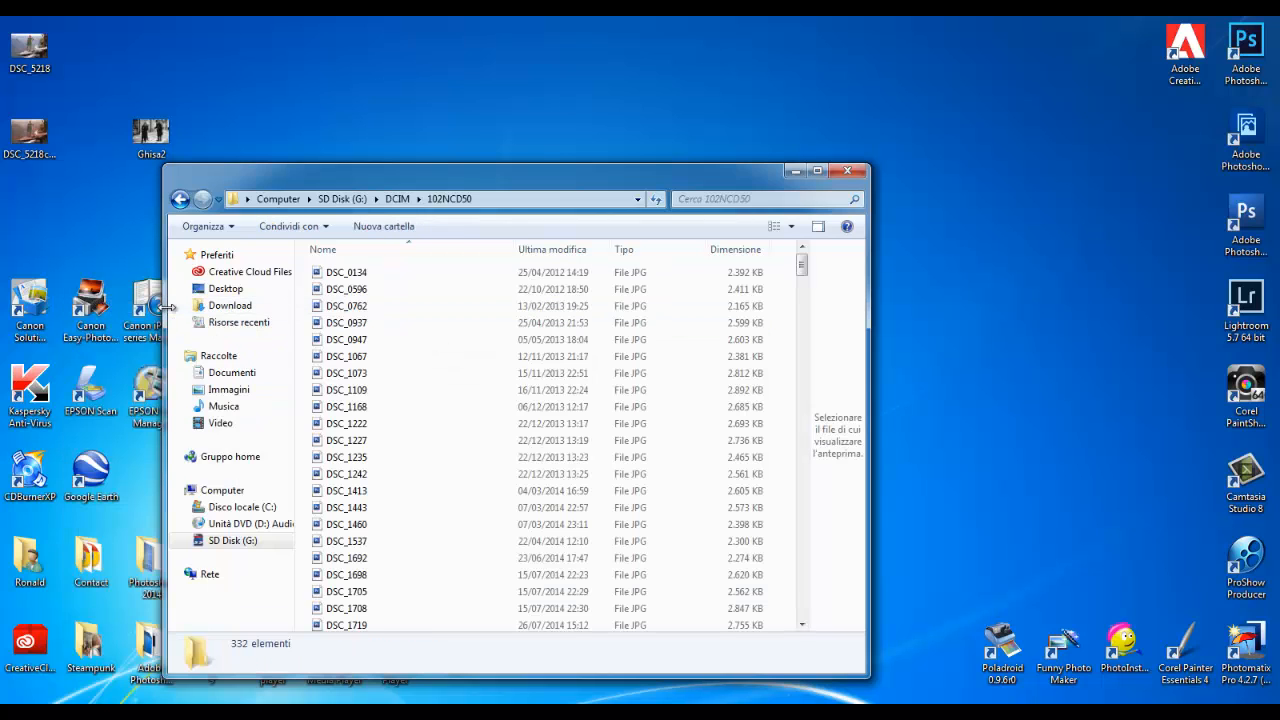
# Show the folder's photos as large thumbnails and copy the speckled stone texture photo DSC_2417 to the desktop.
pyautogui.click(790, 227)
pyautogui.moveTo(789, 231); pyautogui.dragTo(790, 126)
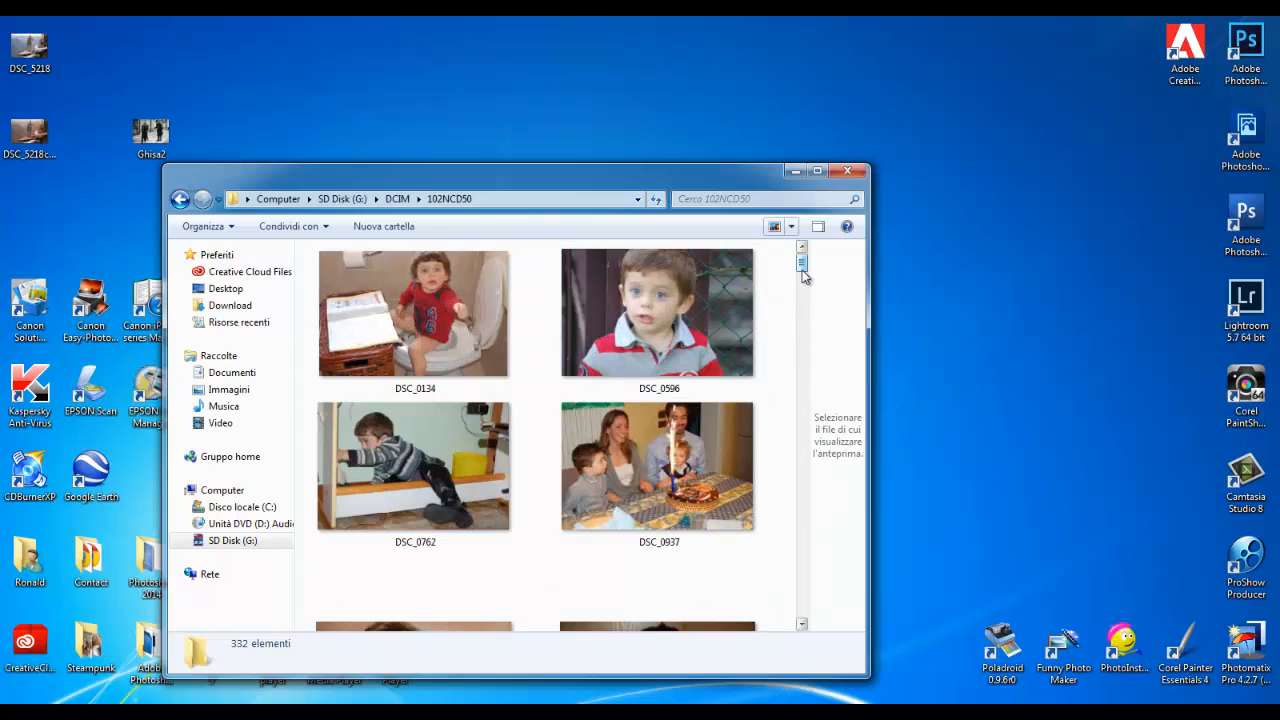
pyautogui.moveTo(802, 262); pyautogui.dragTo(807, 623)
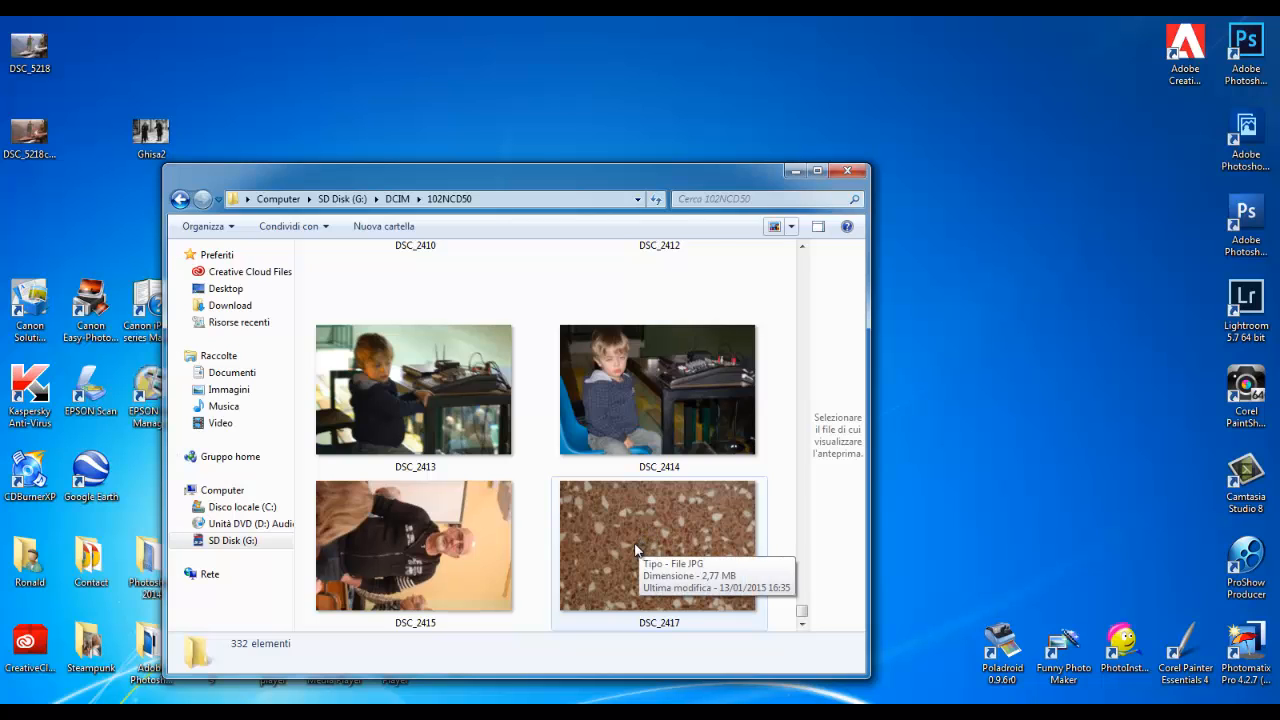
pyautogui.moveTo(631, 543); pyautogui.dragTo(977, 139)
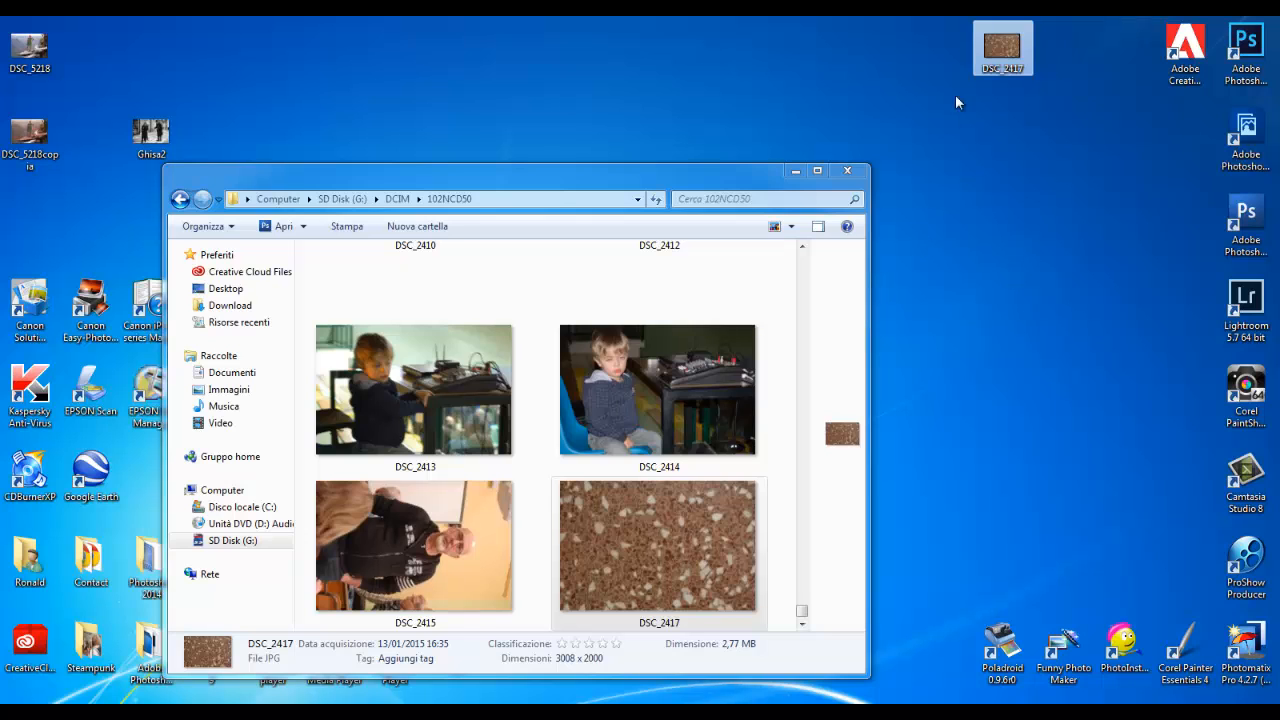
# Close the 102NCD50 folder window.
pyautogui.click(619, 553)
pyautogui.rightClick(619, 553)
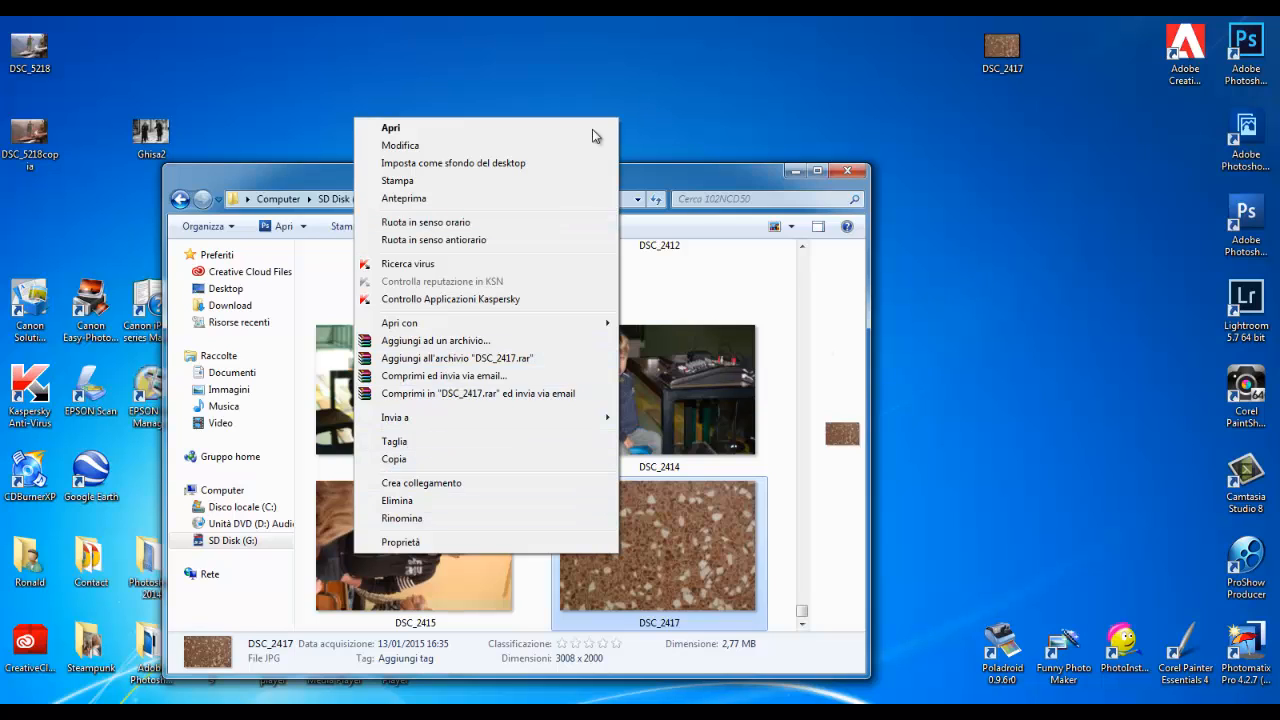
pyautogui.click(744, 92)
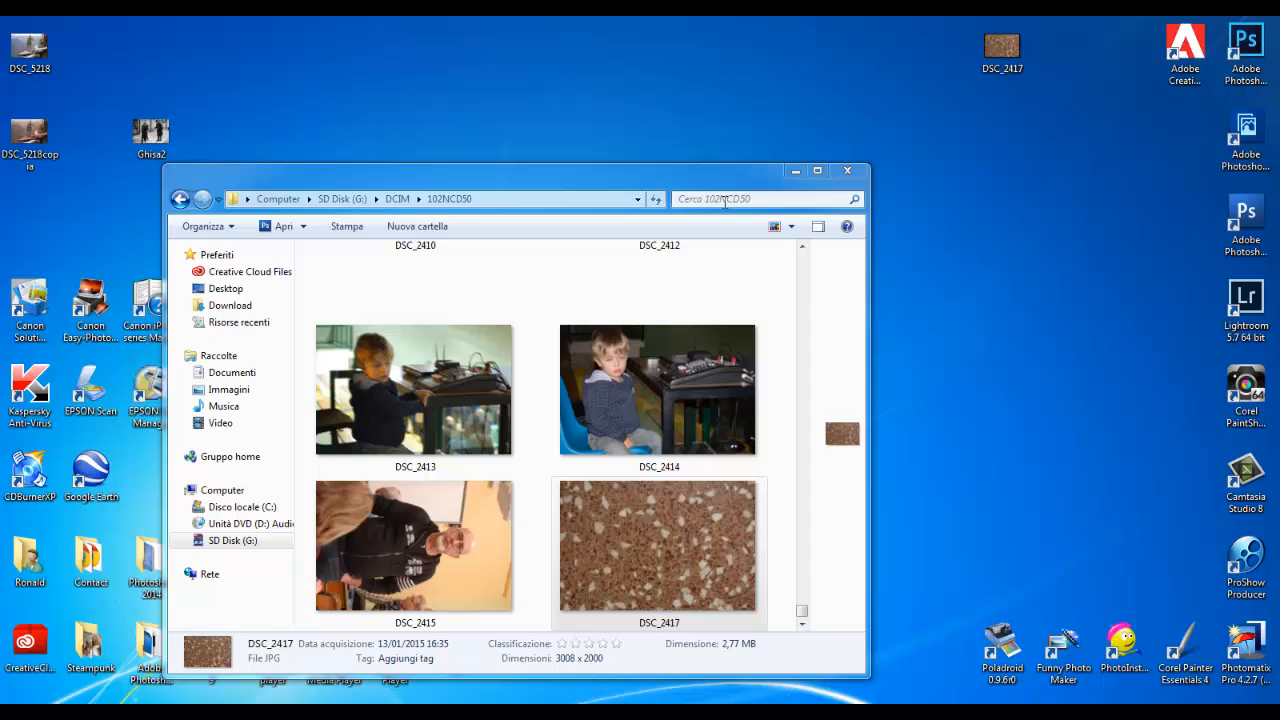
pyautogui.click(850, 172)
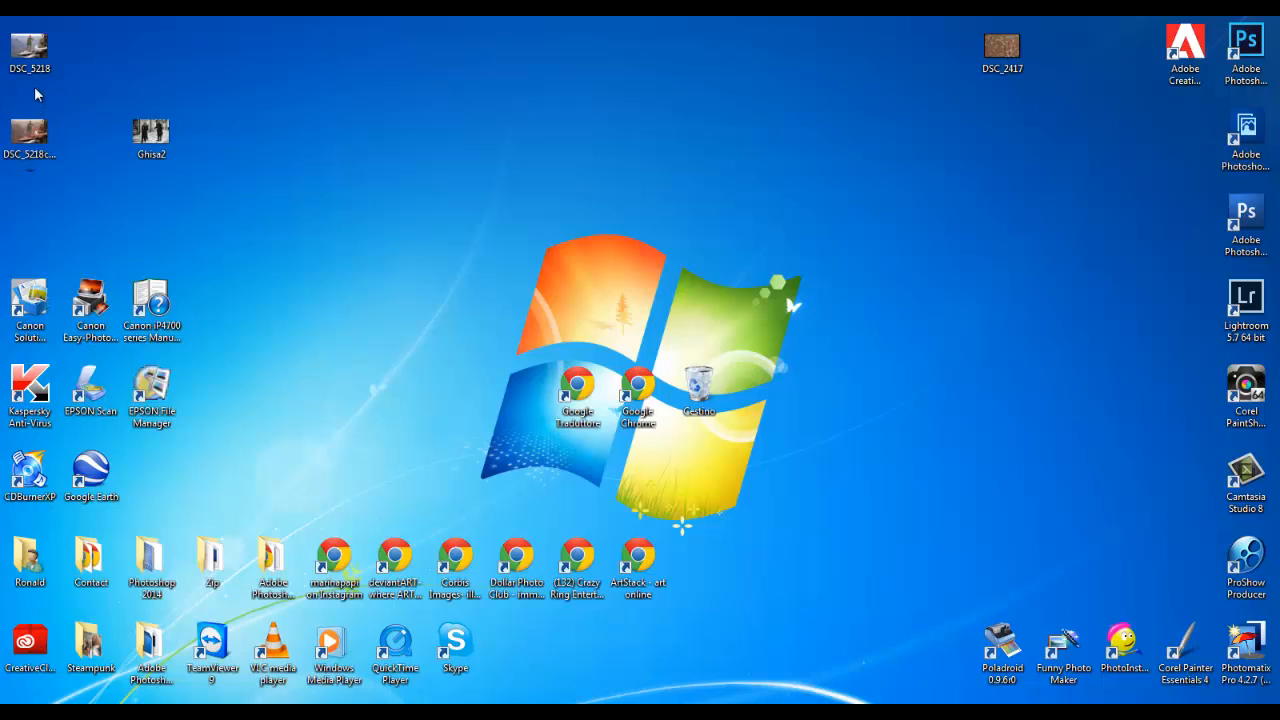
# Switch to Photoshop and open the desktop photos DSC_5218 and DSC_2417 as separate documents.
pyautogui.moveTo(36, 60); pyautogui.dragTo(986, 336)
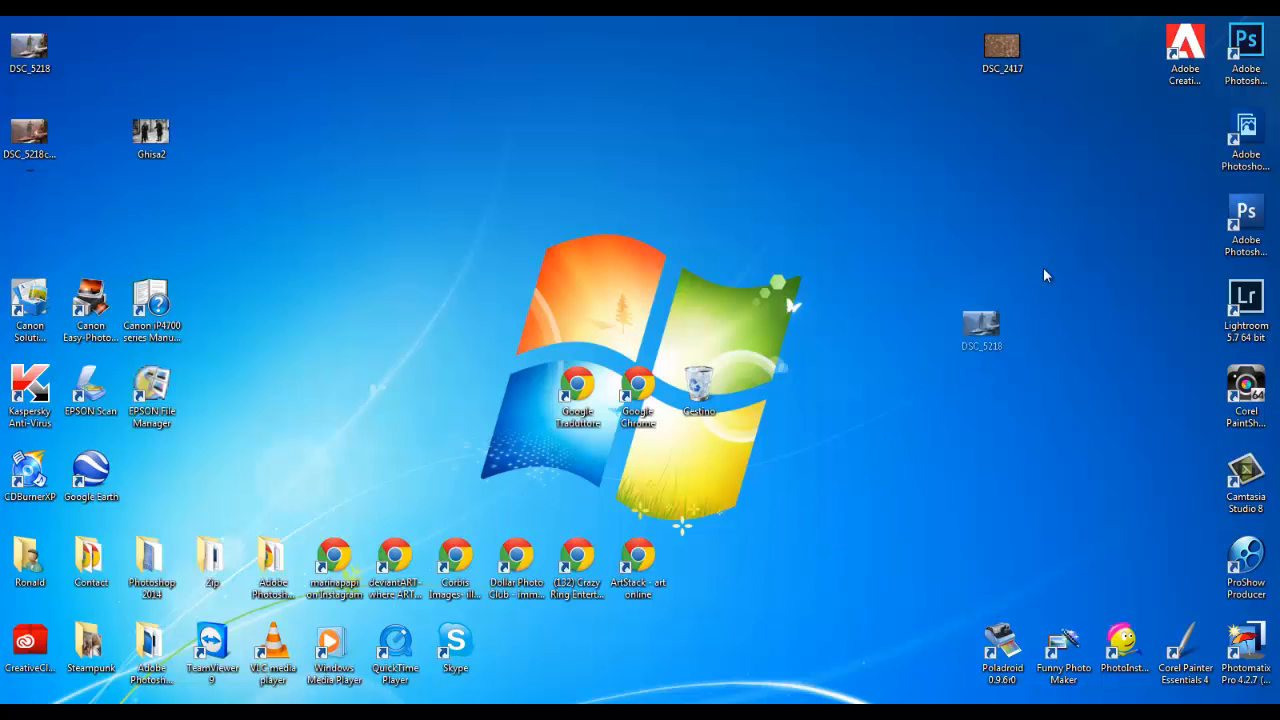
pyautogui.doubleClick(1250, 52)
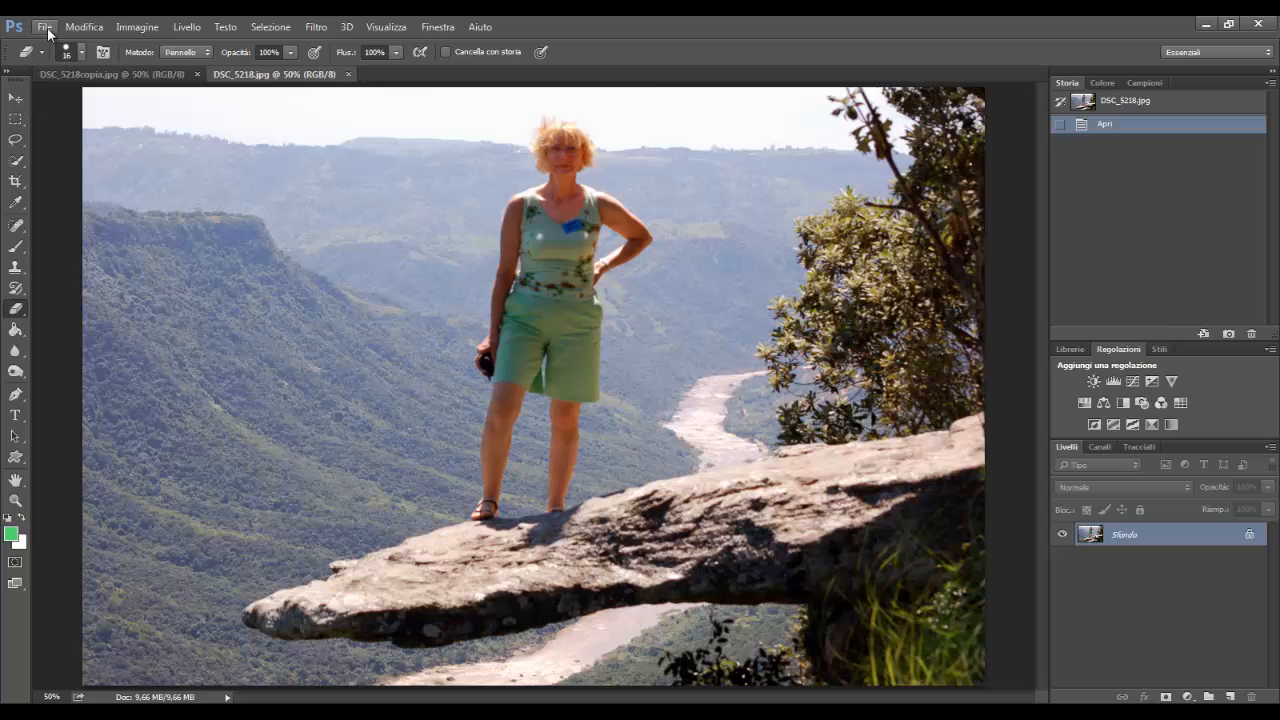
pyautogui.click(45, 28)
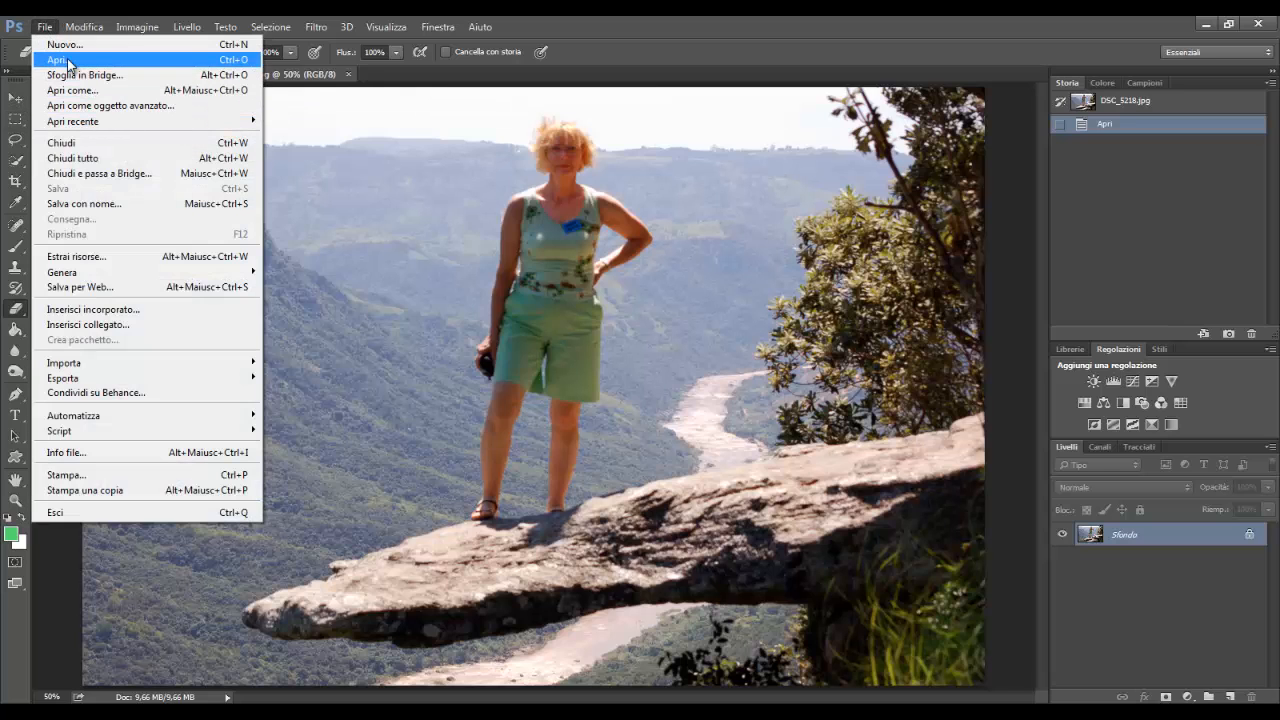
pyautogui.click(65, 59)
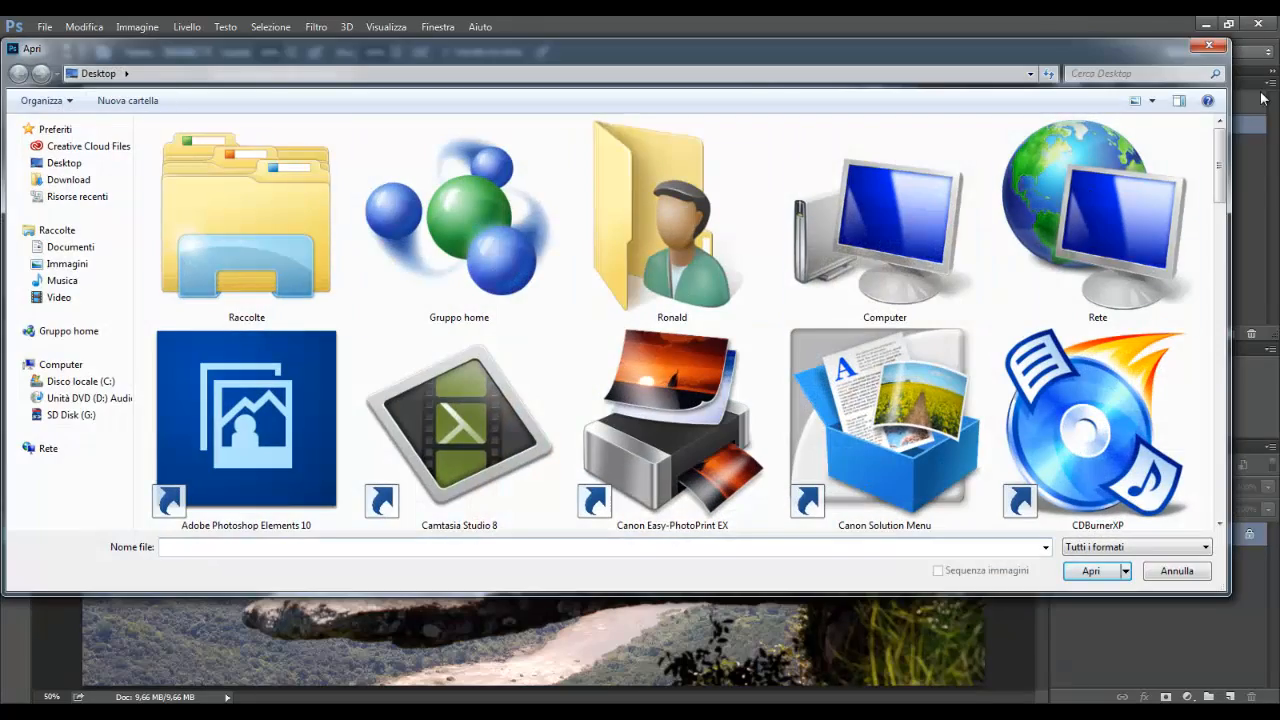
pyautogui.moveTo(1221, 160); pyautogui.dragTo(1200, 480)
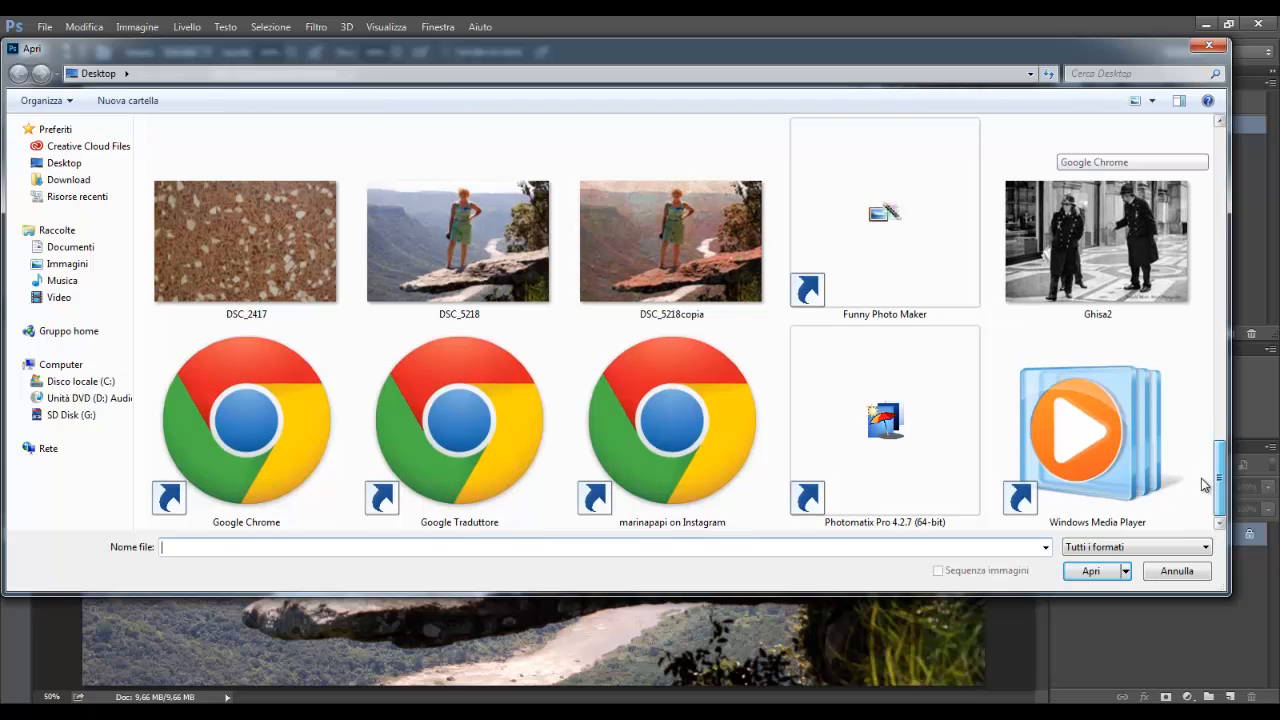
pyautogui.click(247, 278)
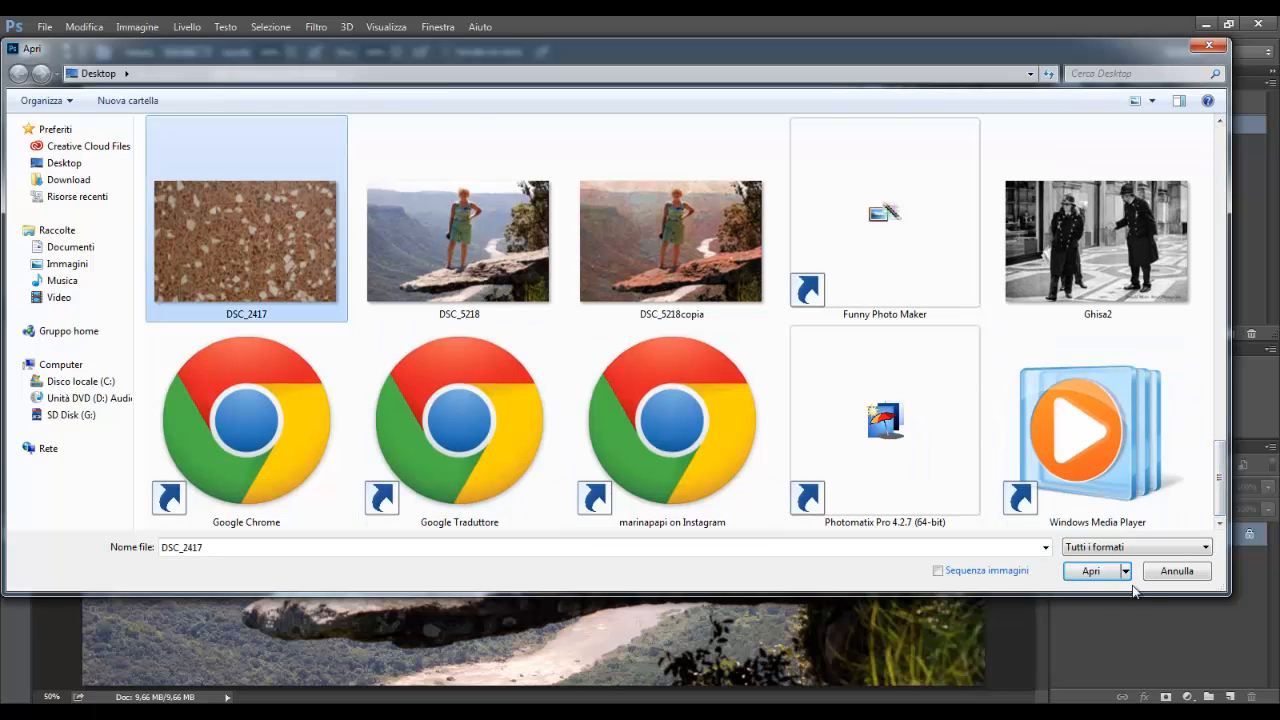
pyautogui.click(1097, 574)
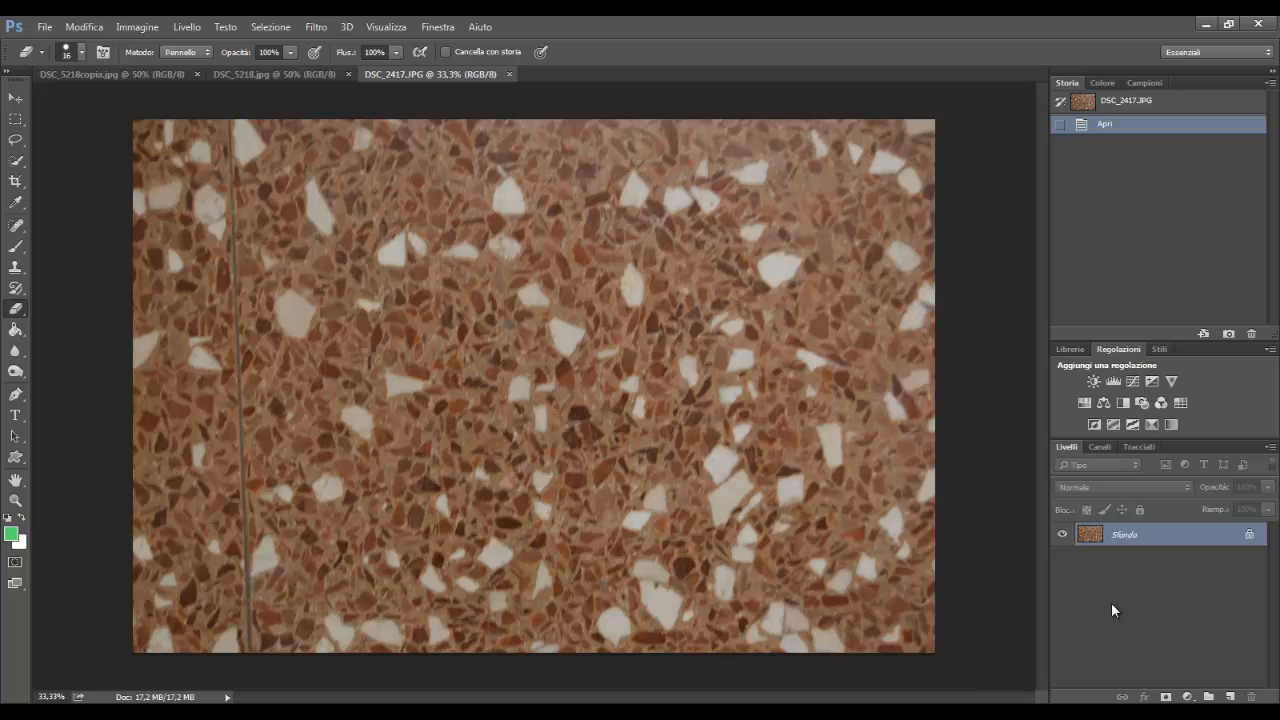
# Convert the background of DSC_2417 into a regular layer and float DSC_2417 and DSC_5218 in separate windows.
pyautogui.doubleClick(1174, 544)
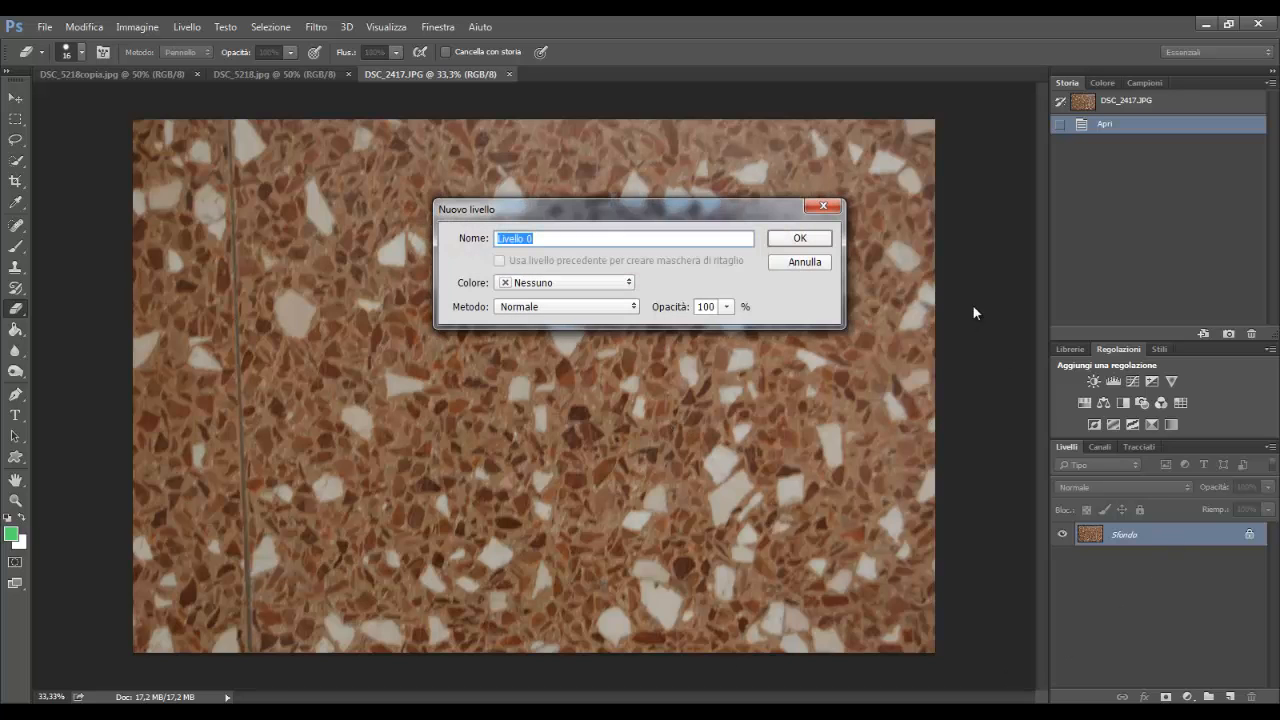
pyautogui.click(805, 246)
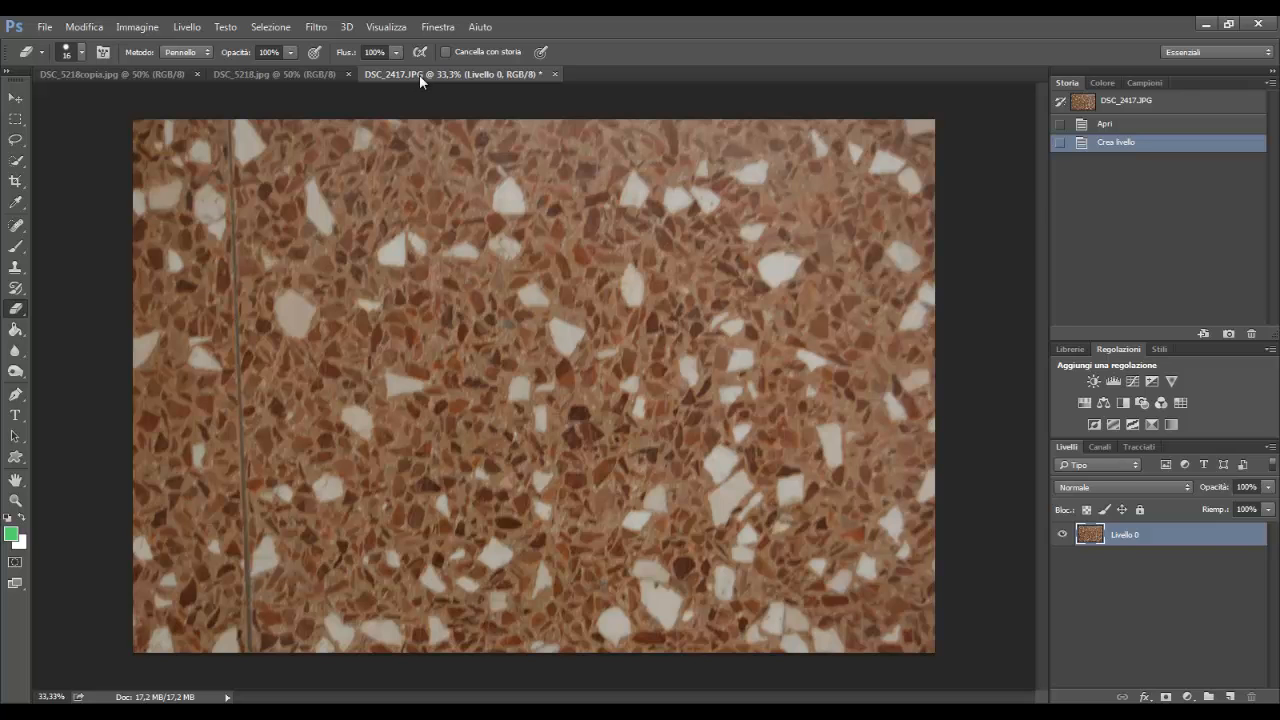
pyautogui.moveTo(419, 74); pyautogui.dragTo(435, 265)
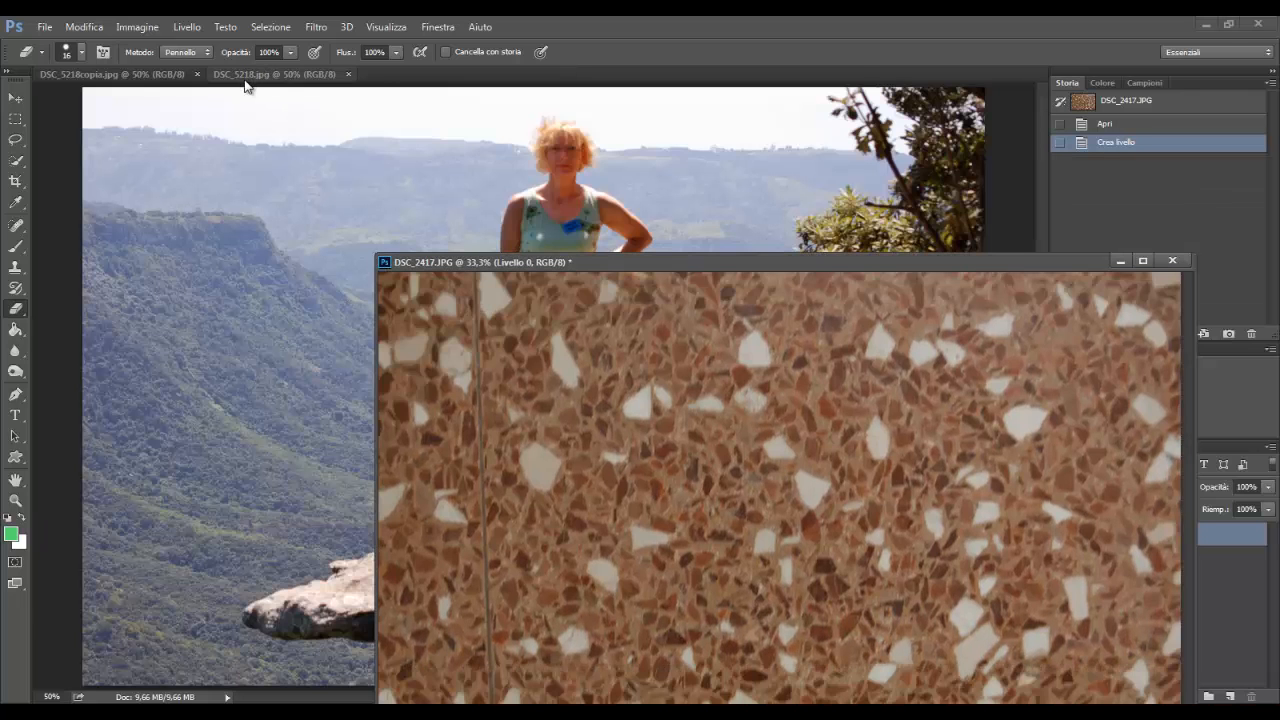
pyautogui.moveTo(246, 78); pyautogui.dragTo(219, 182)
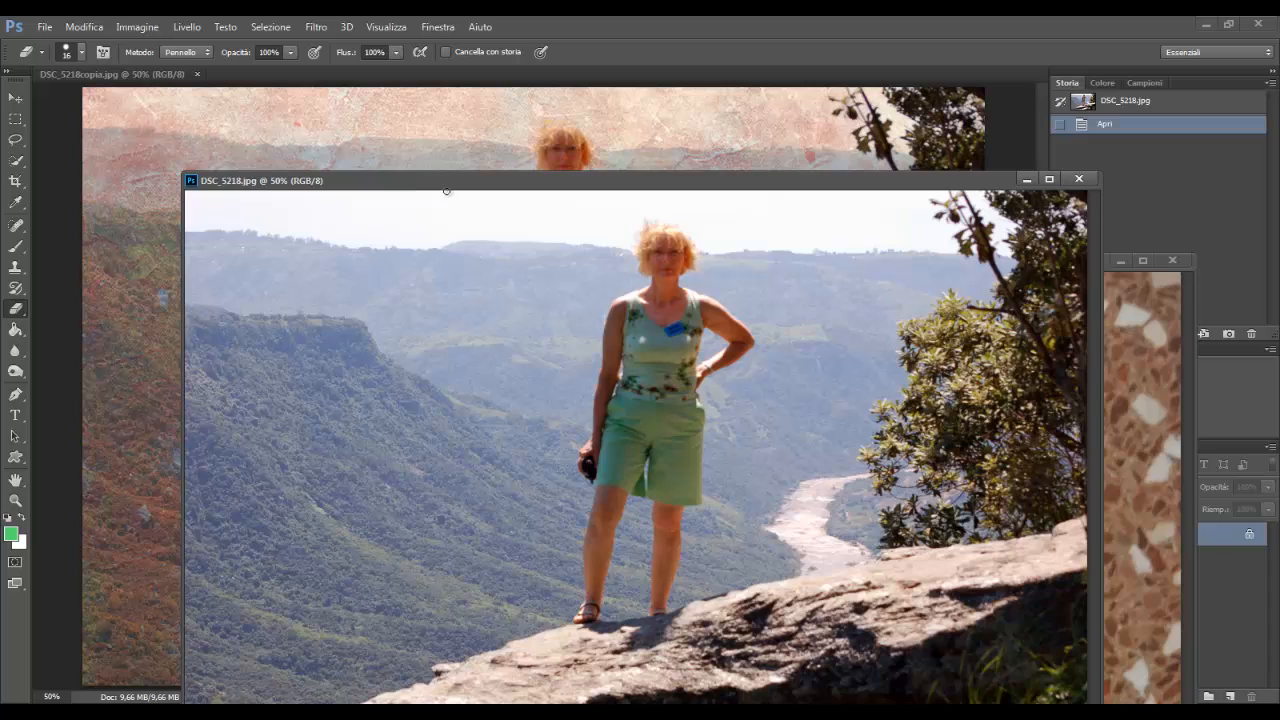
pyautogui.click(556, 138)
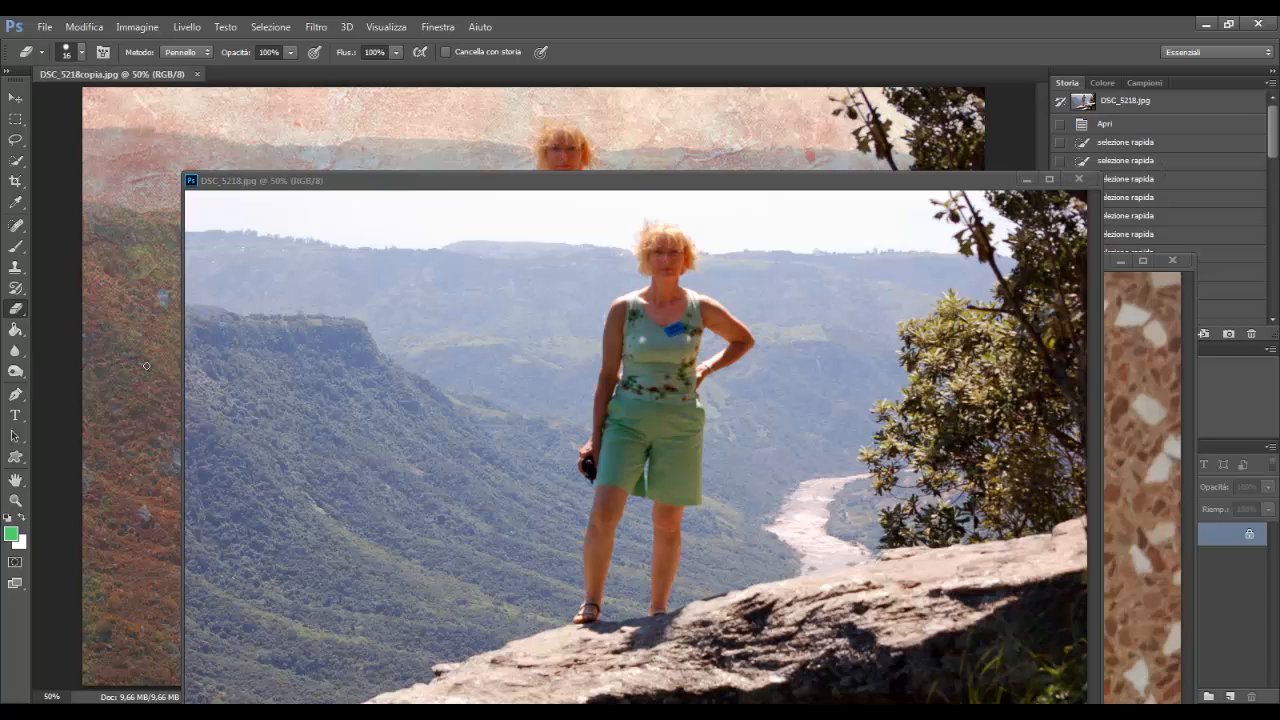
pyautogui.click(15, 97)
pyautogui.moveTo(271, 149); pyautogui.dragTo(161, 150)
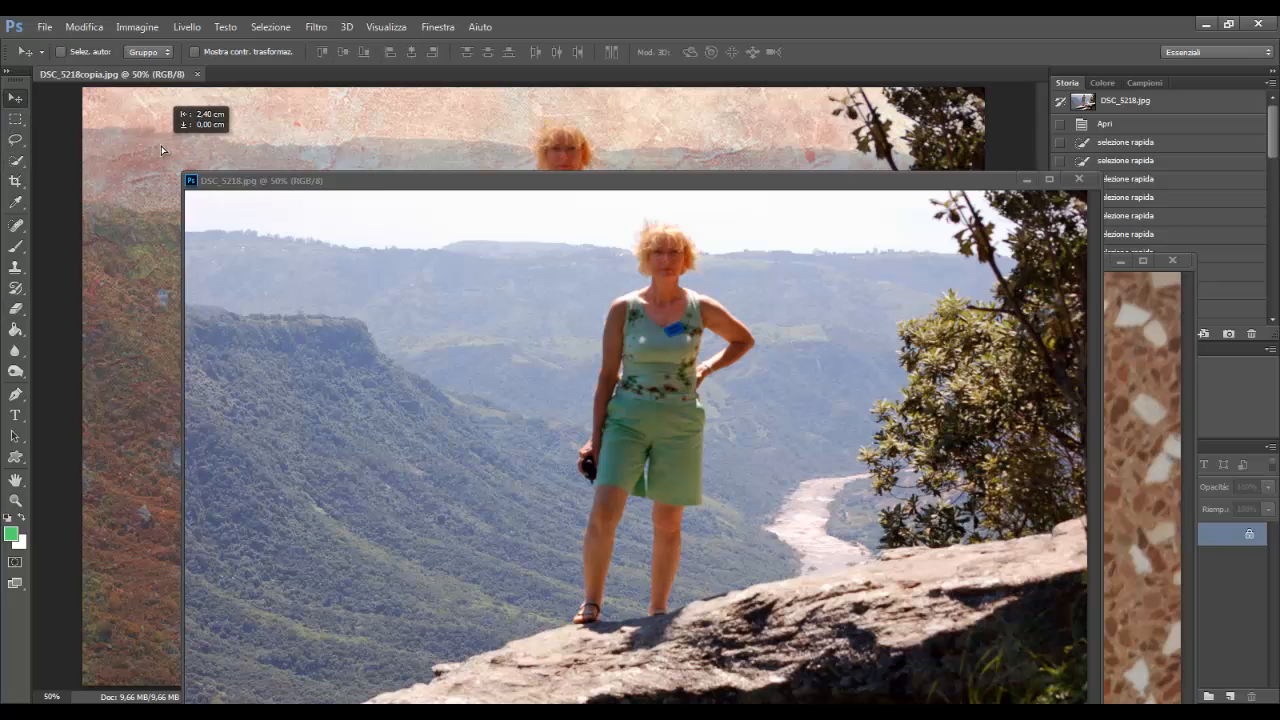
pyautogui.click(726, 209)
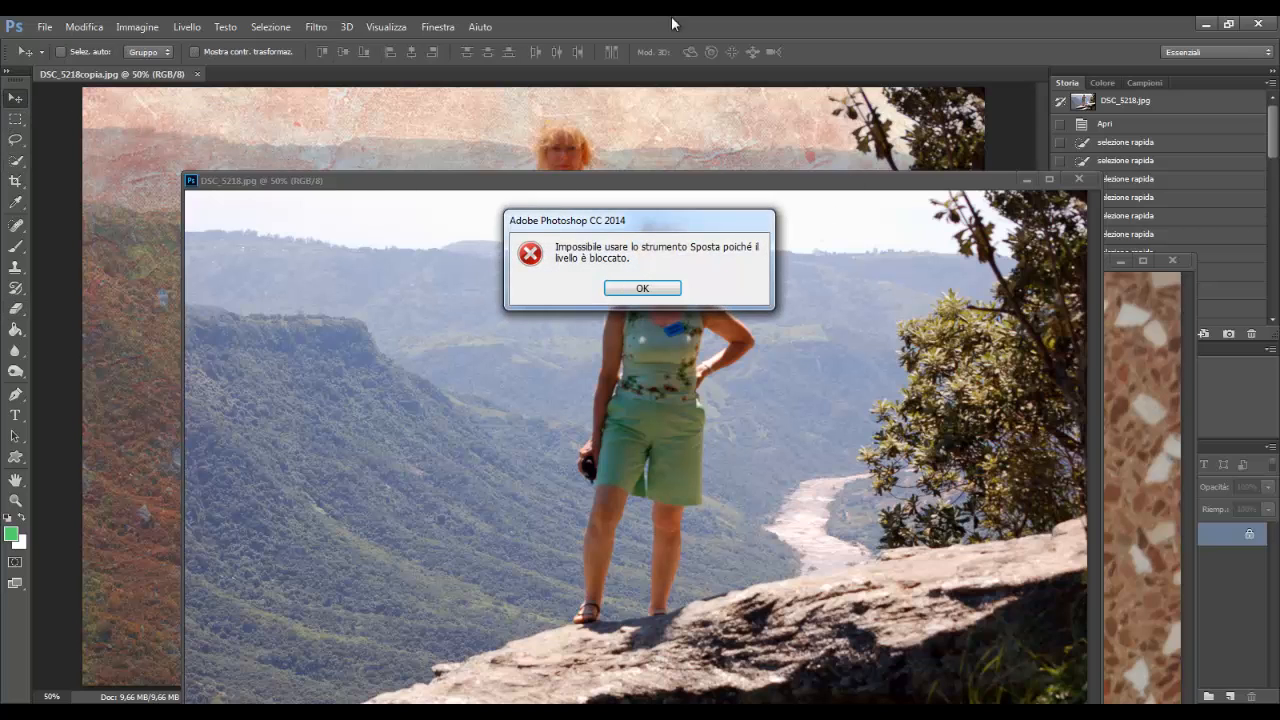
pyautogui.click(645, 291)
# Arrange the floating windows and copy the stone texture layer from DSC_2417 onto the DSC_5218 photo.
pyautogui.moveTo(875, 180); pyautogui.dragTo(775, 119)
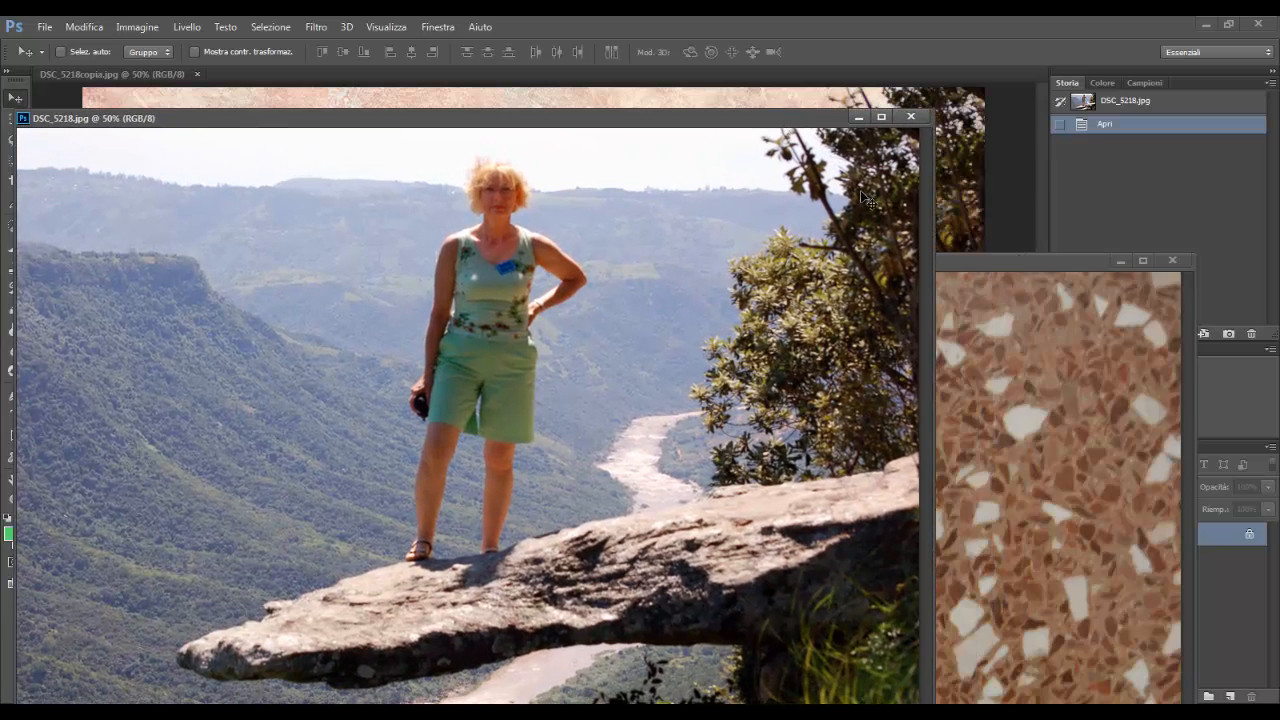
pyautogui.moveTo(997, 261); pyautogui.dragTo(914, 546)
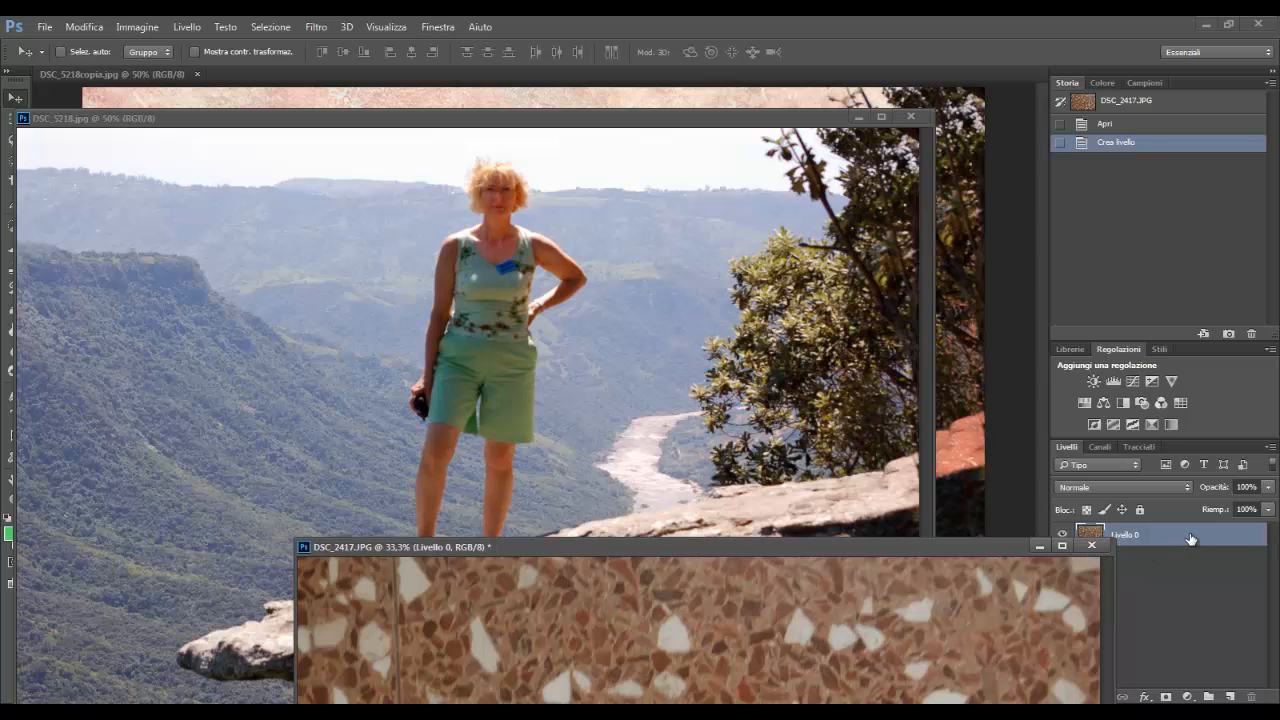
pyautogui.moveTo(1190, 539); pyautogui.dragTo(469, 458)
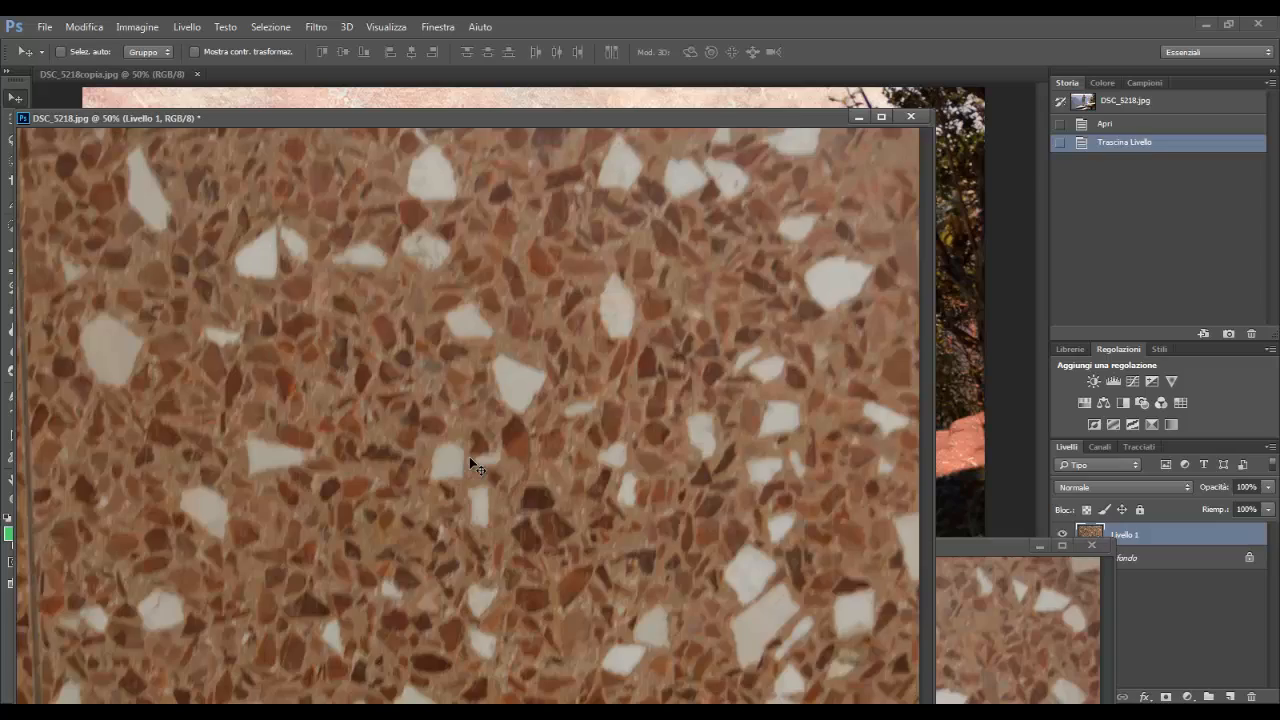
pyautogui.moveTo(725, 115); pyautogui.dragTo(801, 103)
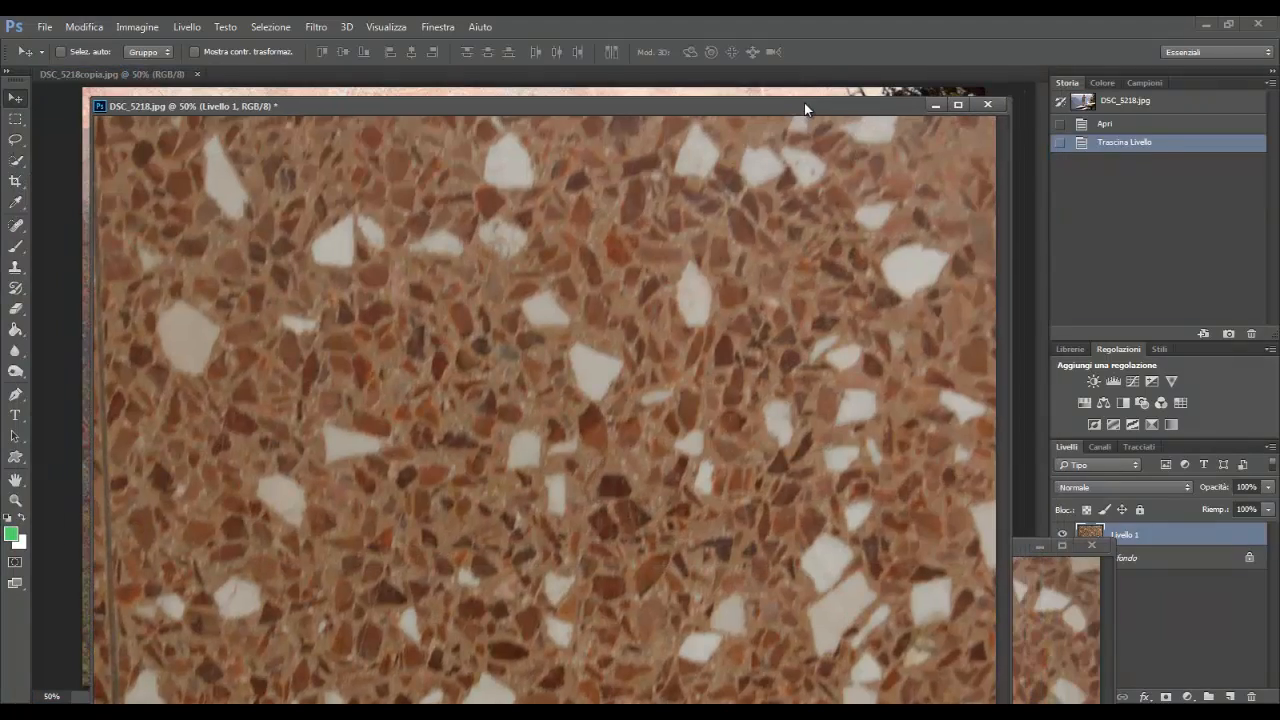
# Reduce the stone texture layer's opacity to 41% and add a layer mask to it.
pyautogui.click(1268, 487)
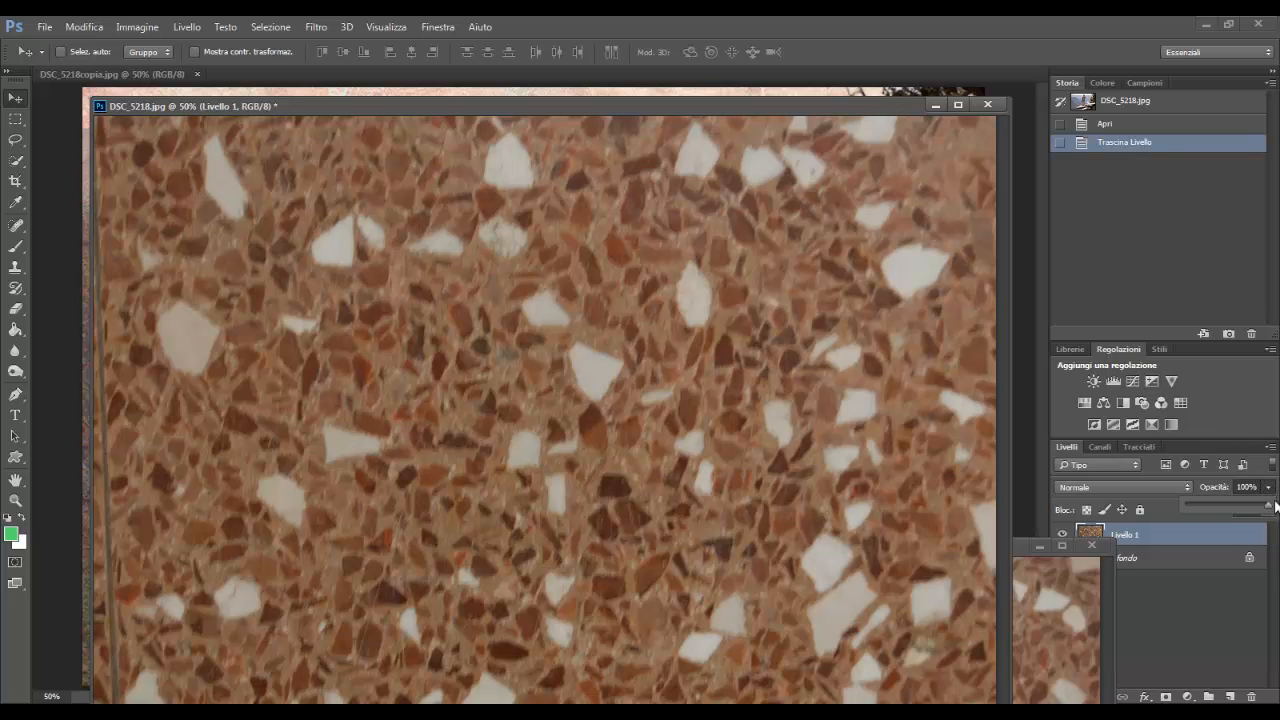
pyautogui.moveTo(1271, 509); pyautogui.dragTo(1220, 497)
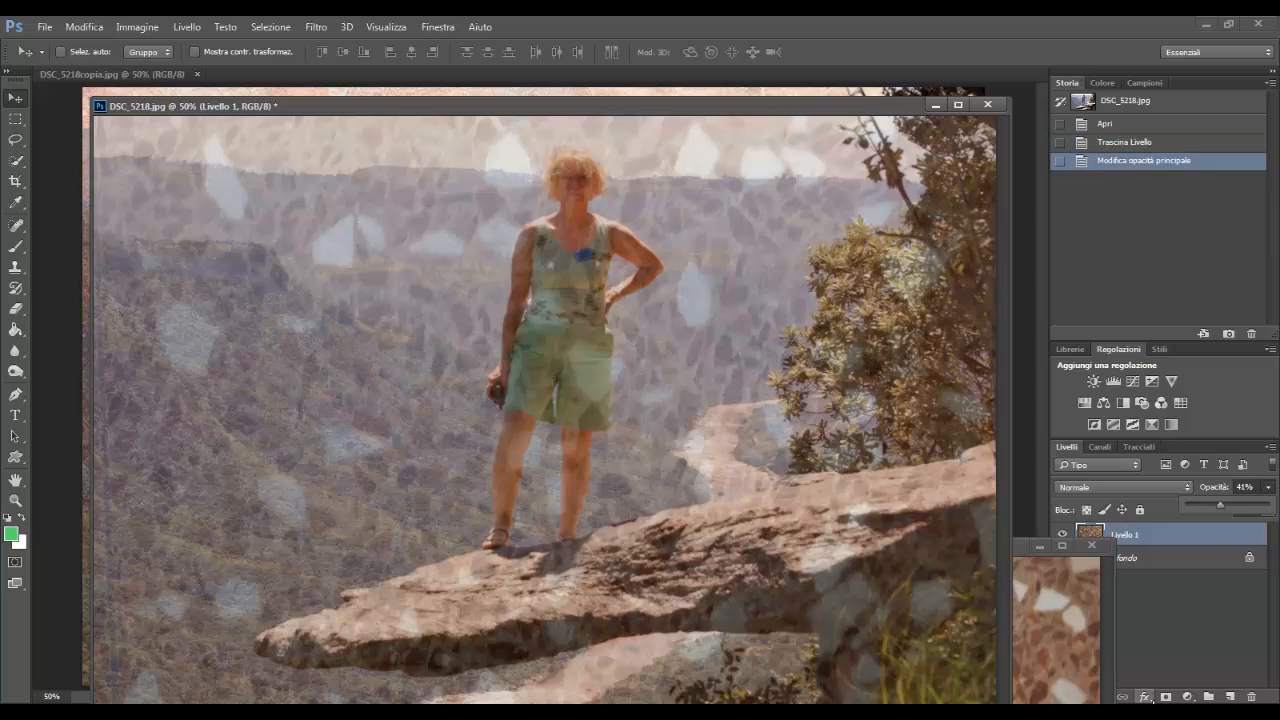
pyautogui.click(1166, 697)
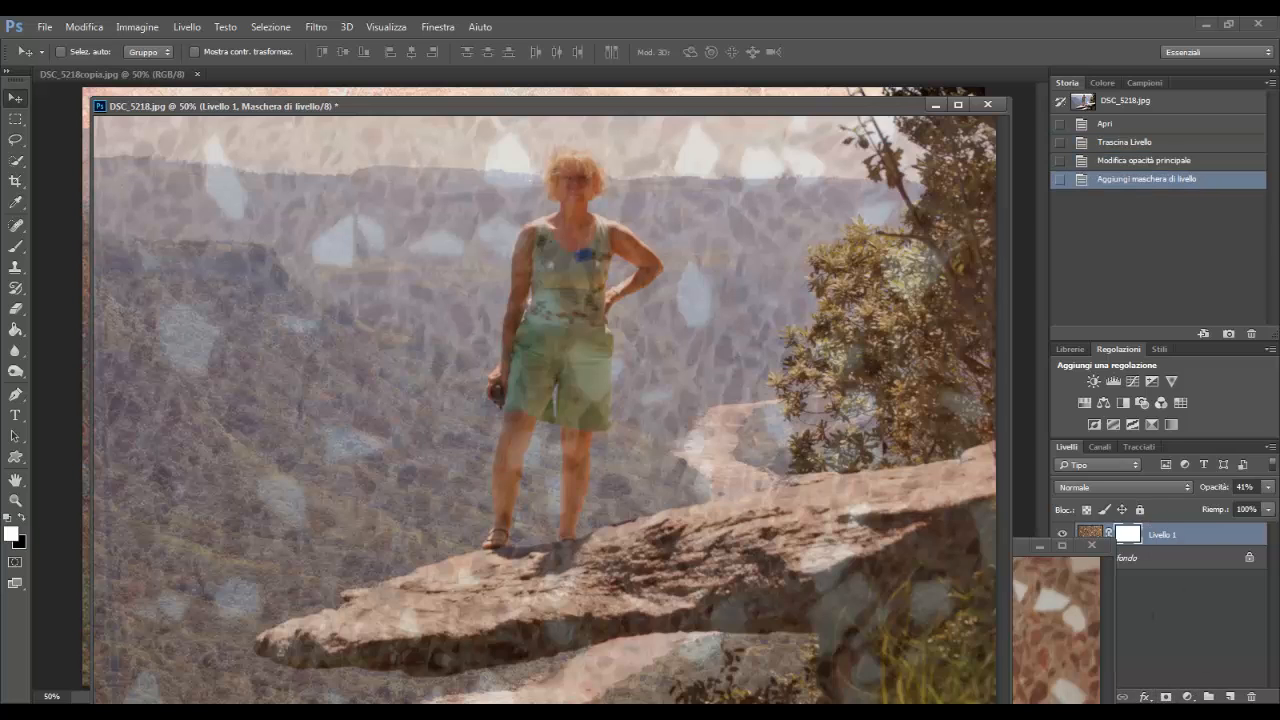
# Clear the texture from the woman's body and legs by drawing several radial Gradient strokes in Multiply mode on the layer mask.
pyautogui.click(20, 316)
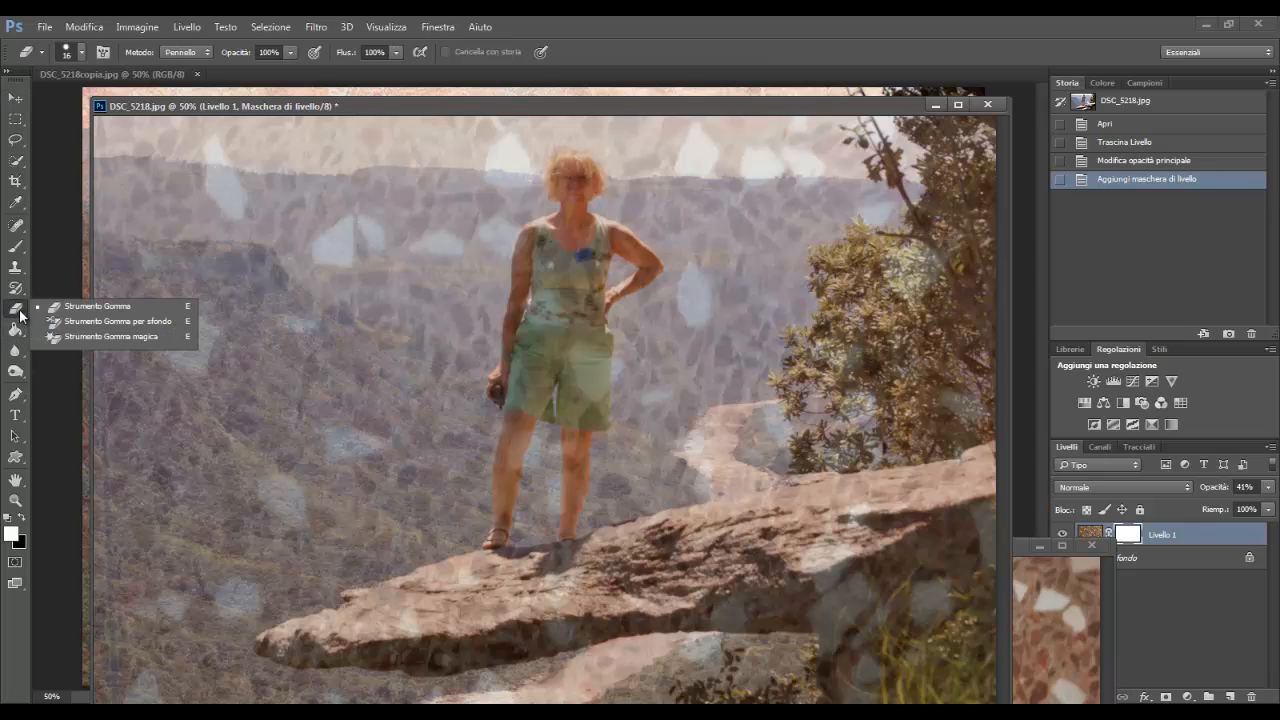
pyautogui.click(20, 376)
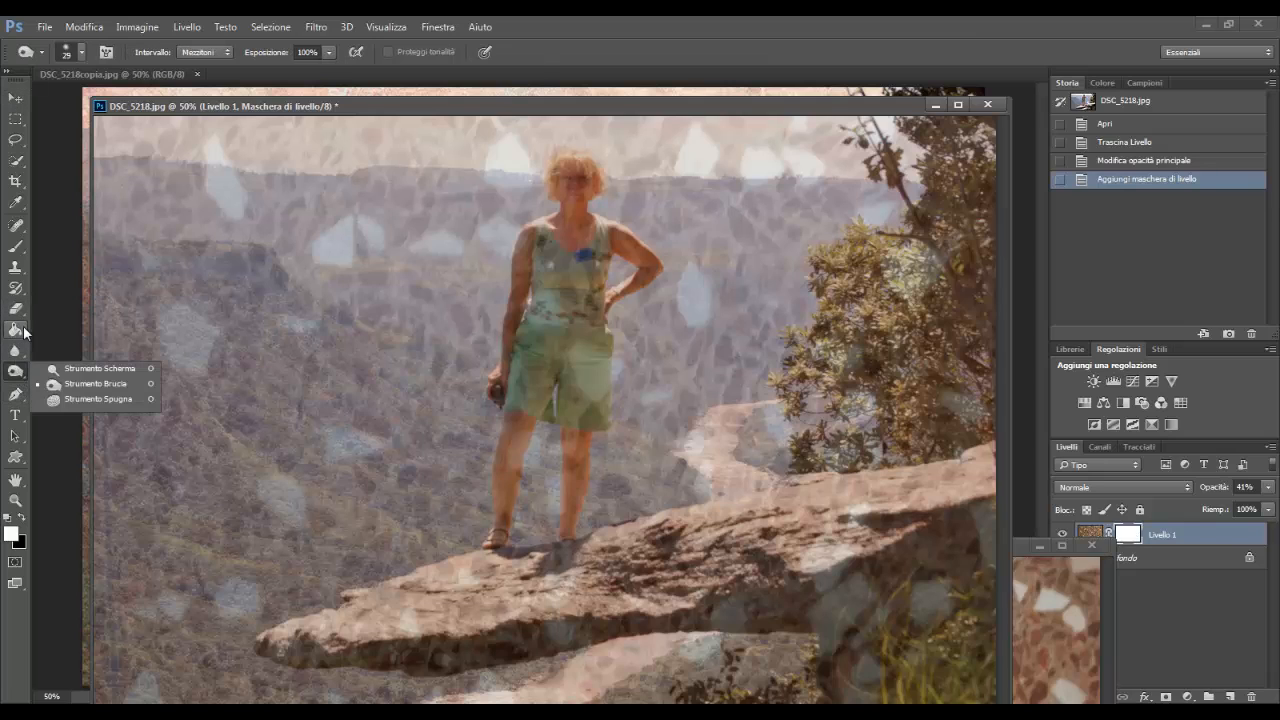
pyautogui.click(22, 330)
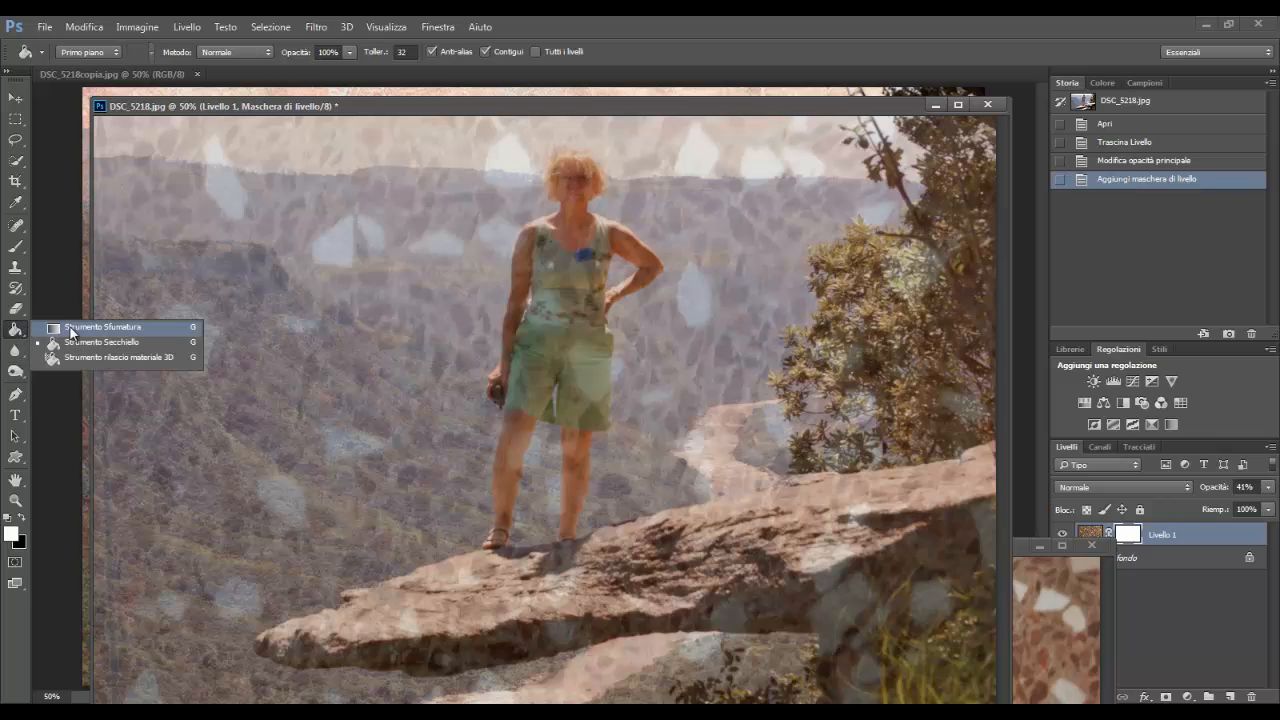
pyautogui.click(73, 328)
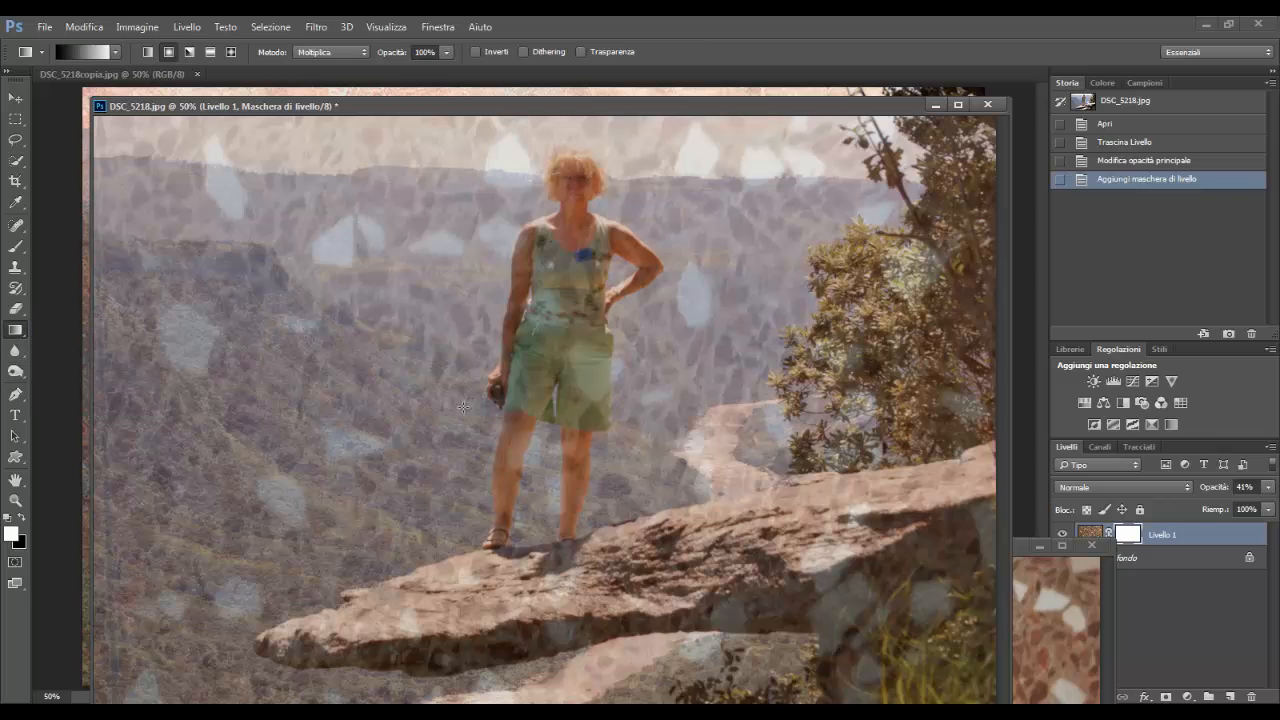
pyautogui.moveTo(463, 407); pyautogui.dragTo(520, 345)
pyautogui.moveTo(596, 266); pyautogui.dragTo(599, 330)
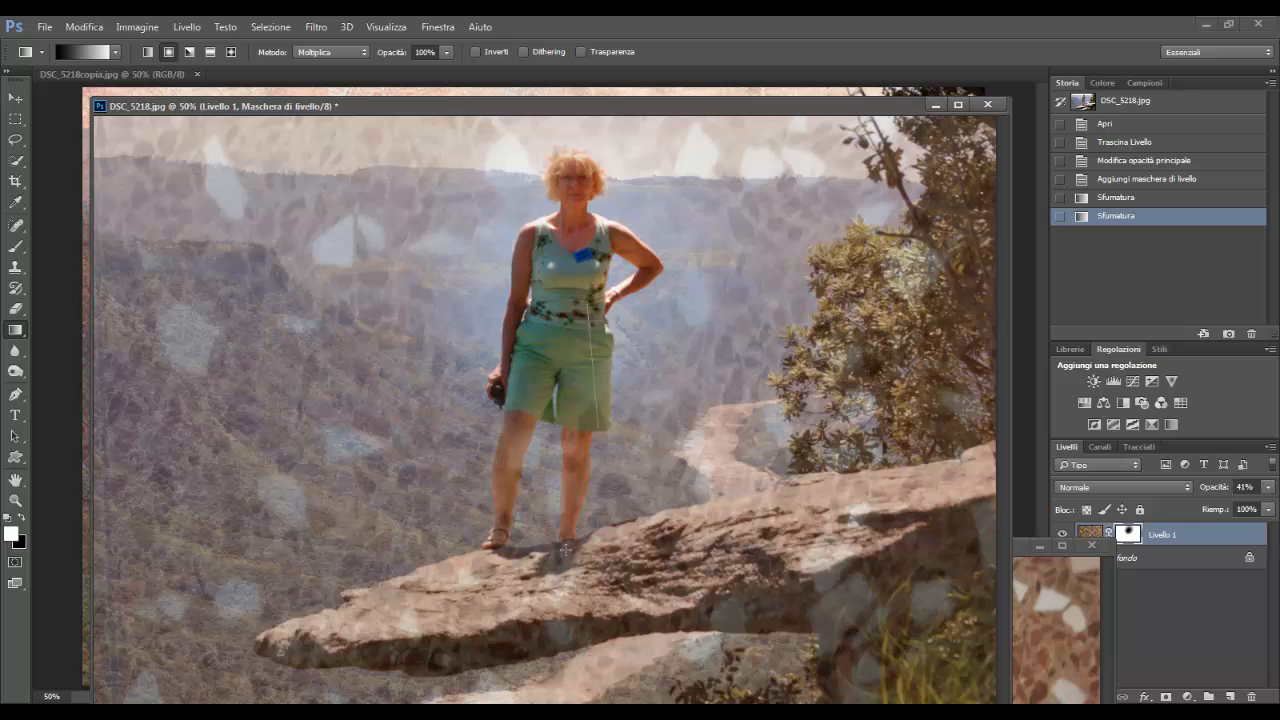
pyautogui.moveTo(543, 574)
pyautogui.mouseDown()
pyautogui.moveTo(353, 664)
pyautogui.moveTo(320, 660)
pyautogui.mouseUp()
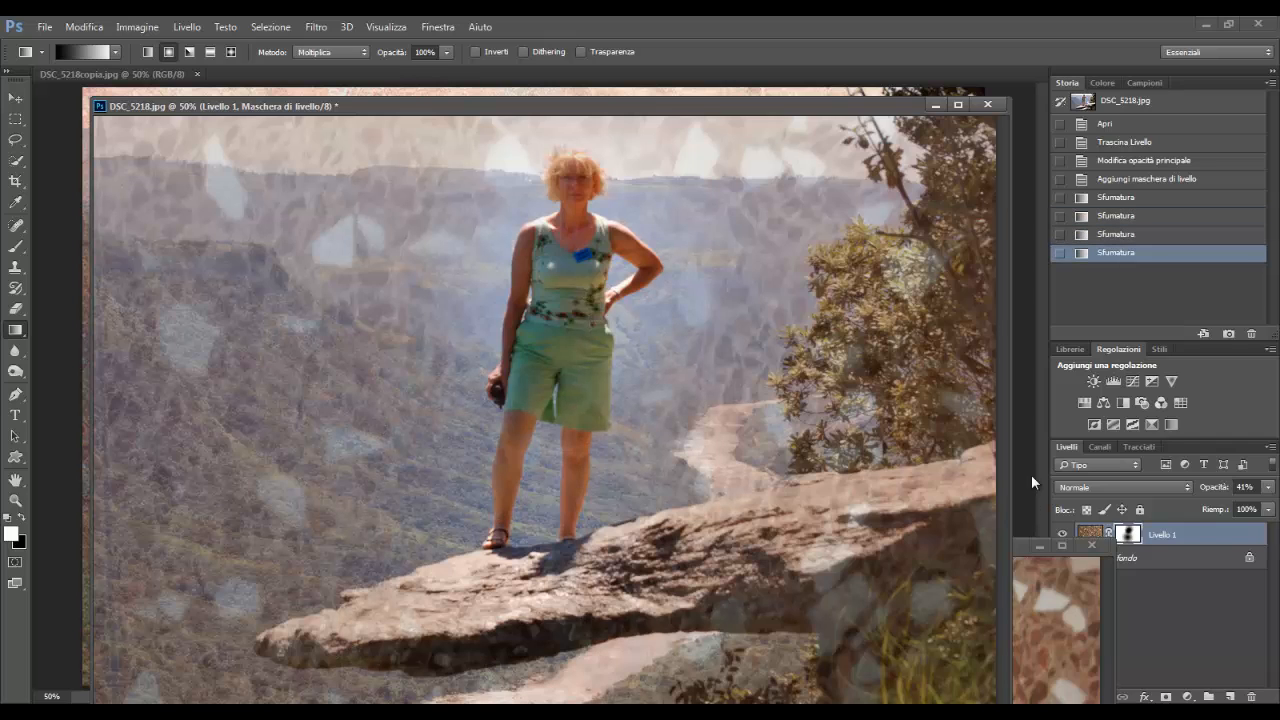
# Readjust the masked texture layer's opacity to about 35%.
pyautogui.click(1268, 487)
pyautogui.moveTo(1224, 505); pyautogui.dragTo(1240, 508)
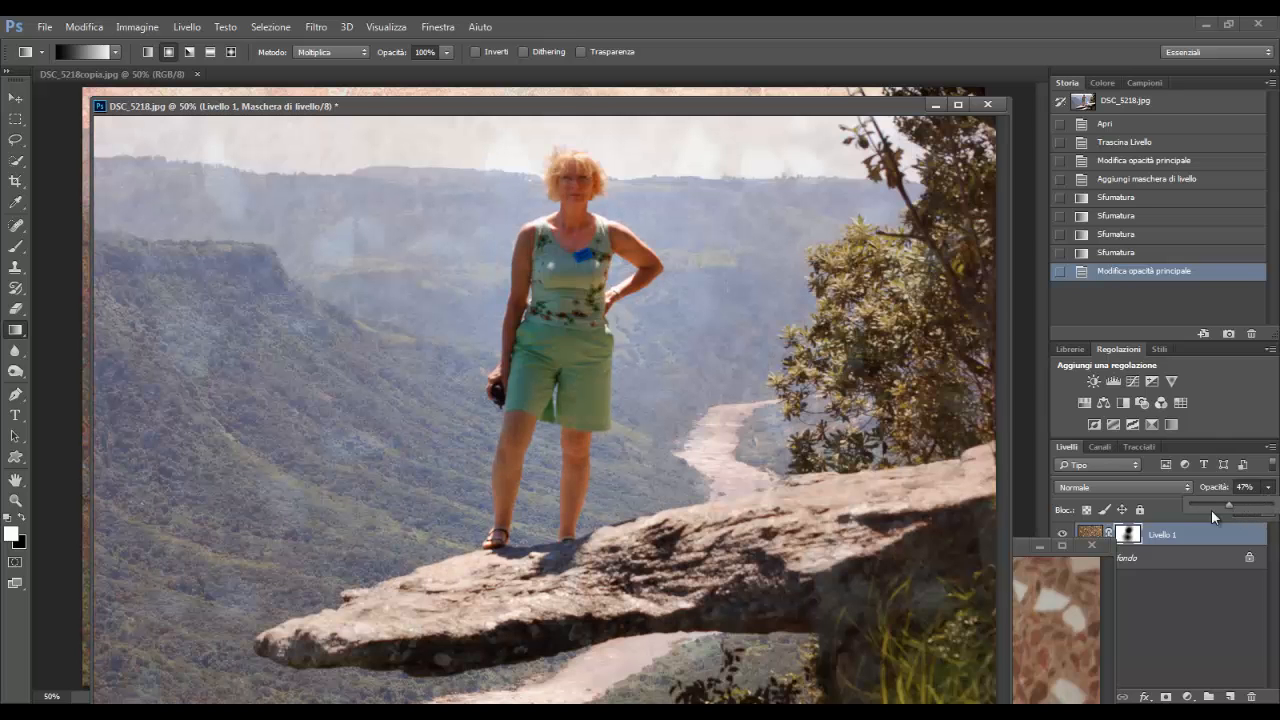
pyautogui.moveTo(1211, 509)
pyautogui.mouseDown()
pyautogui.moveTo(1272, 505)
pyautogui.moveTo(1220, 509)
pyautogui.mouseUp()
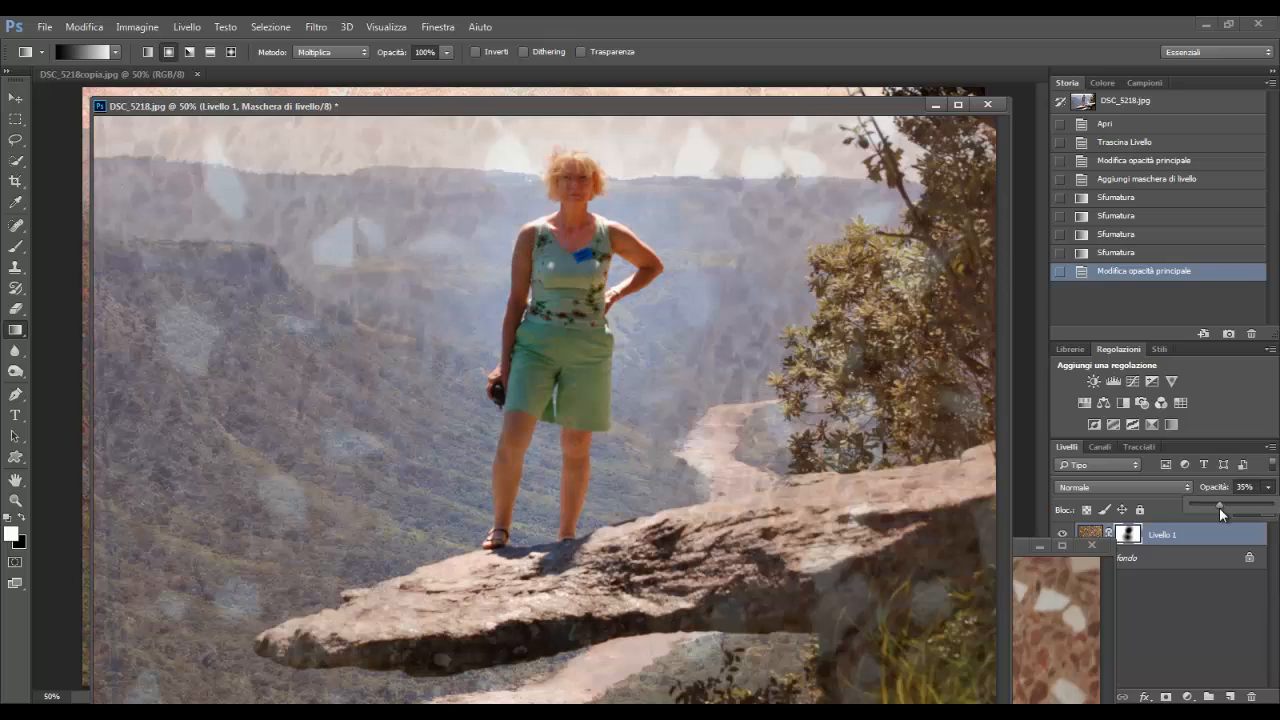
# Add a Color Lookup adjustment layer above the texture with the TealOrangePlusContrast.3DL look.
pyautogui.click(1172, 424)
pyautogui.click(886, 163)
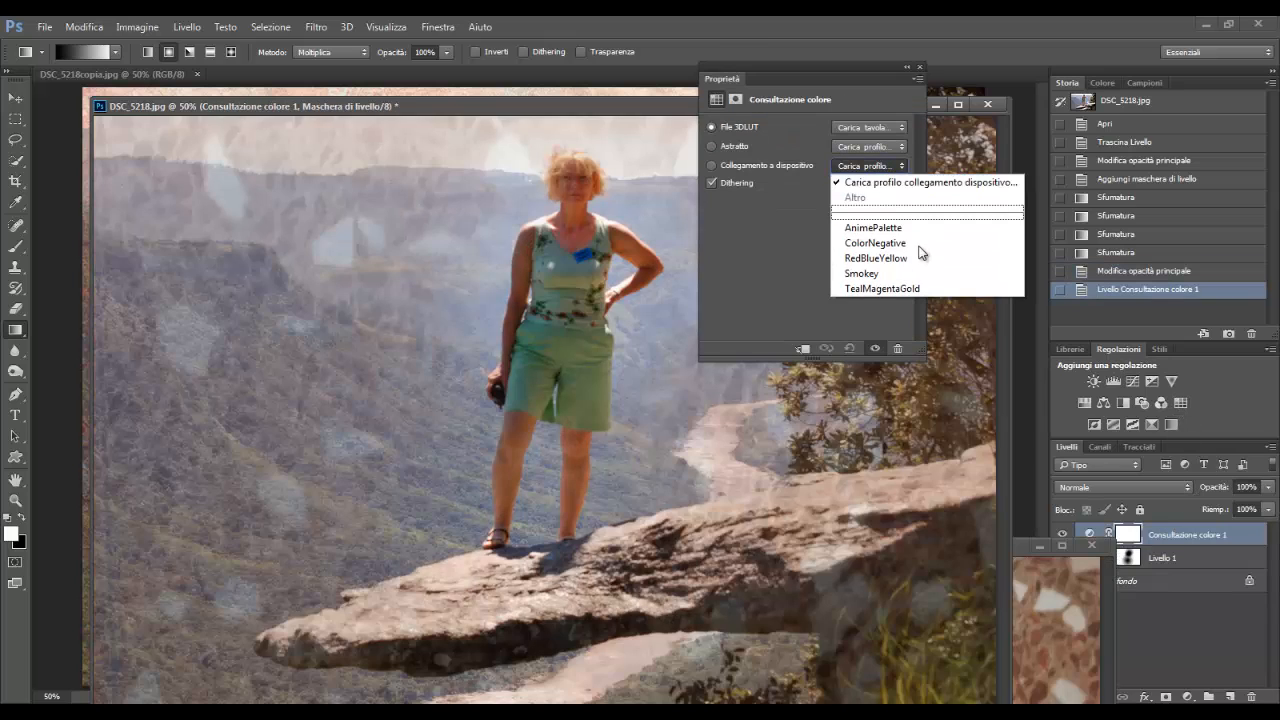
pyautogui.click(880, 132)
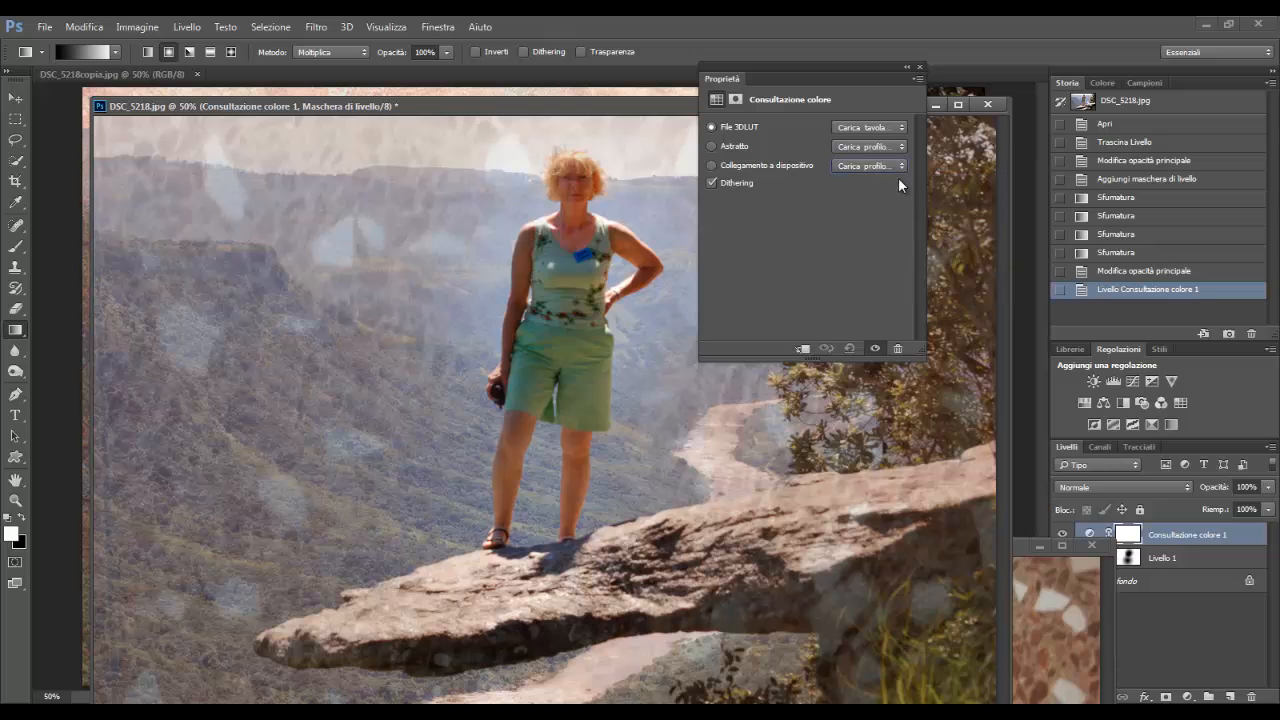
pyautogui.click(885, 127)
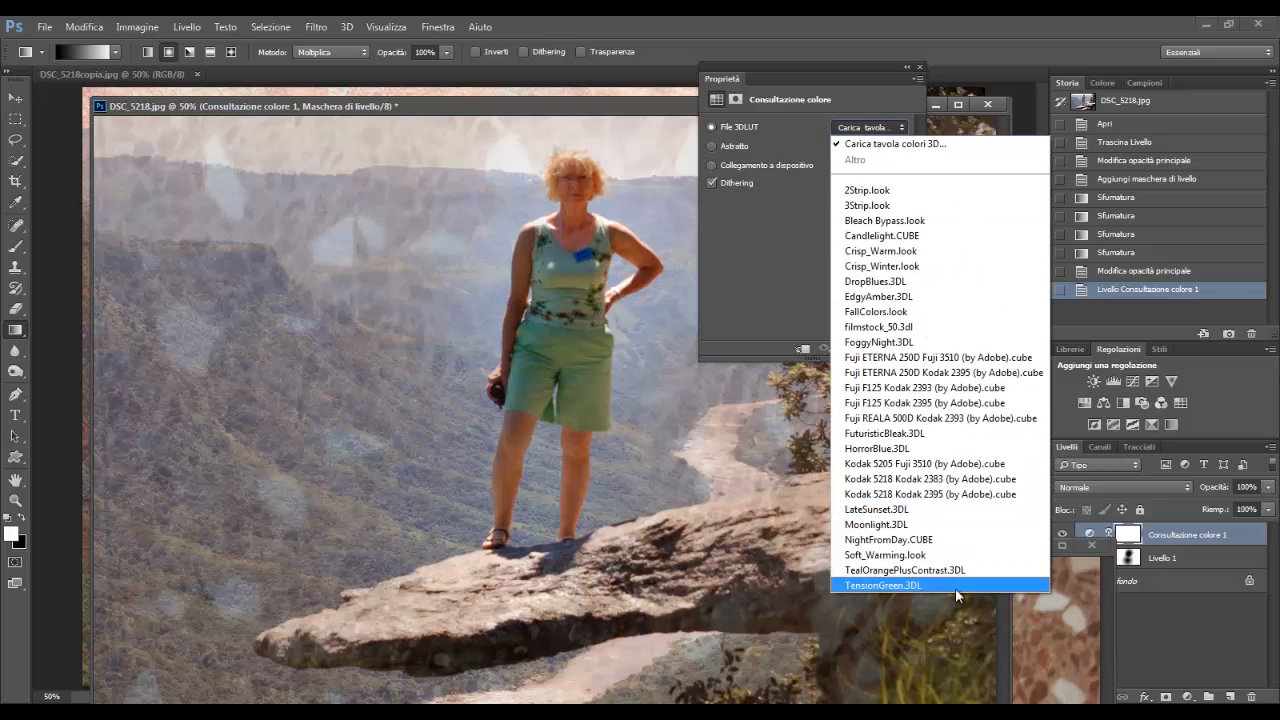
pyautogui.click(900, 570)
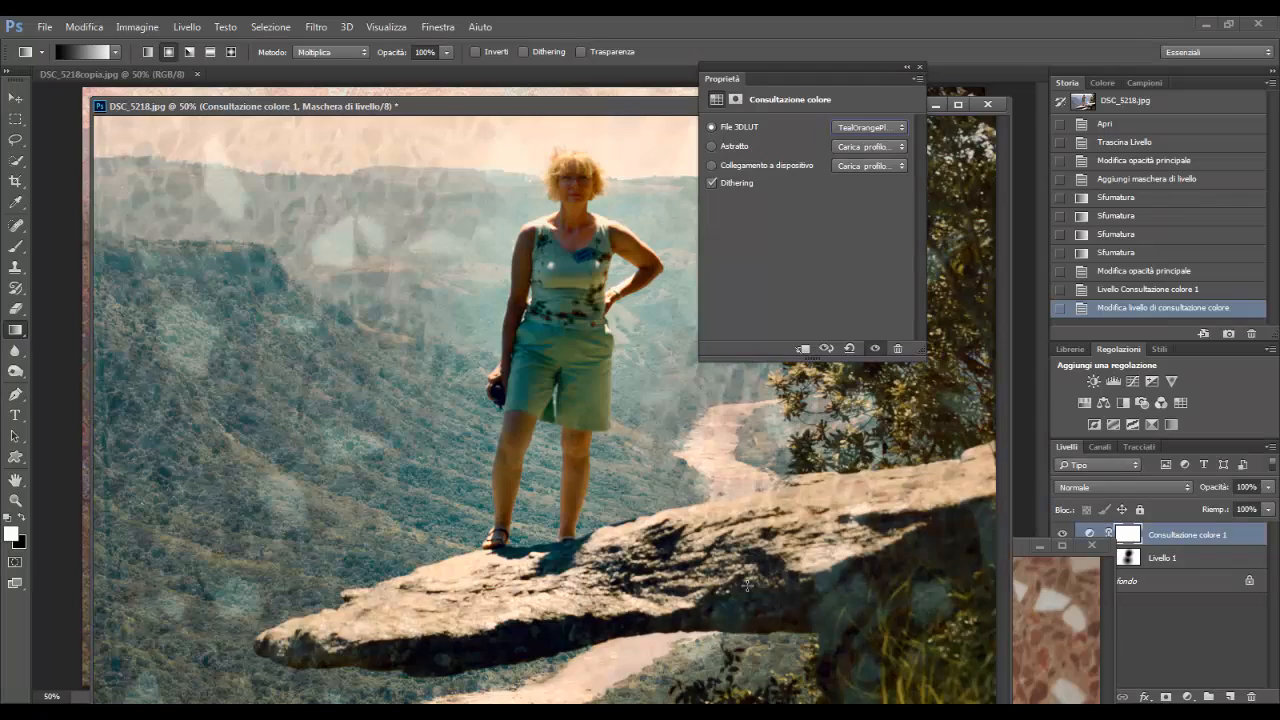
# Step back through the 3DLUT looks to Fuji REALA 500D Kodak 2393 and set the Color Lookup layer's opacity to 100%.
pyautogui.press('Up')
pyautogui.press('Up')
pyautogui.press('Up')
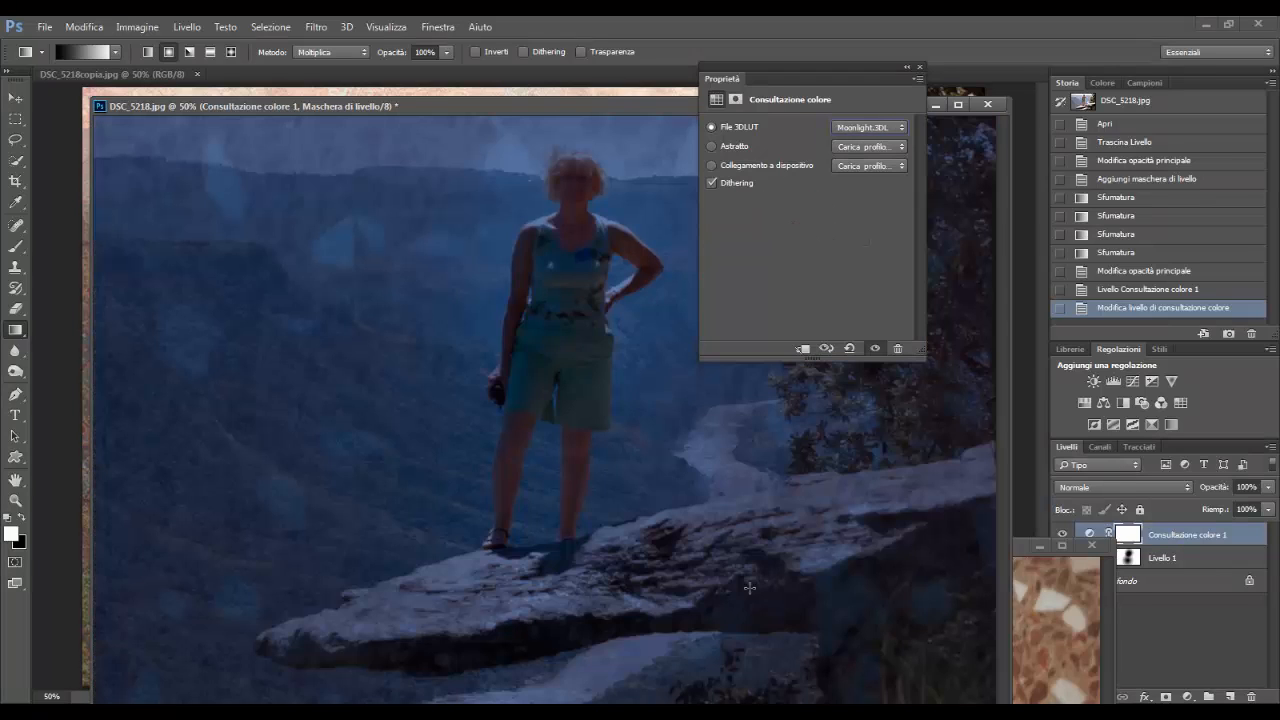
pyautogui.press('Up')
pyautogui.press('Up')
pyautogui.press('Up')
pyautogui.press('Up')
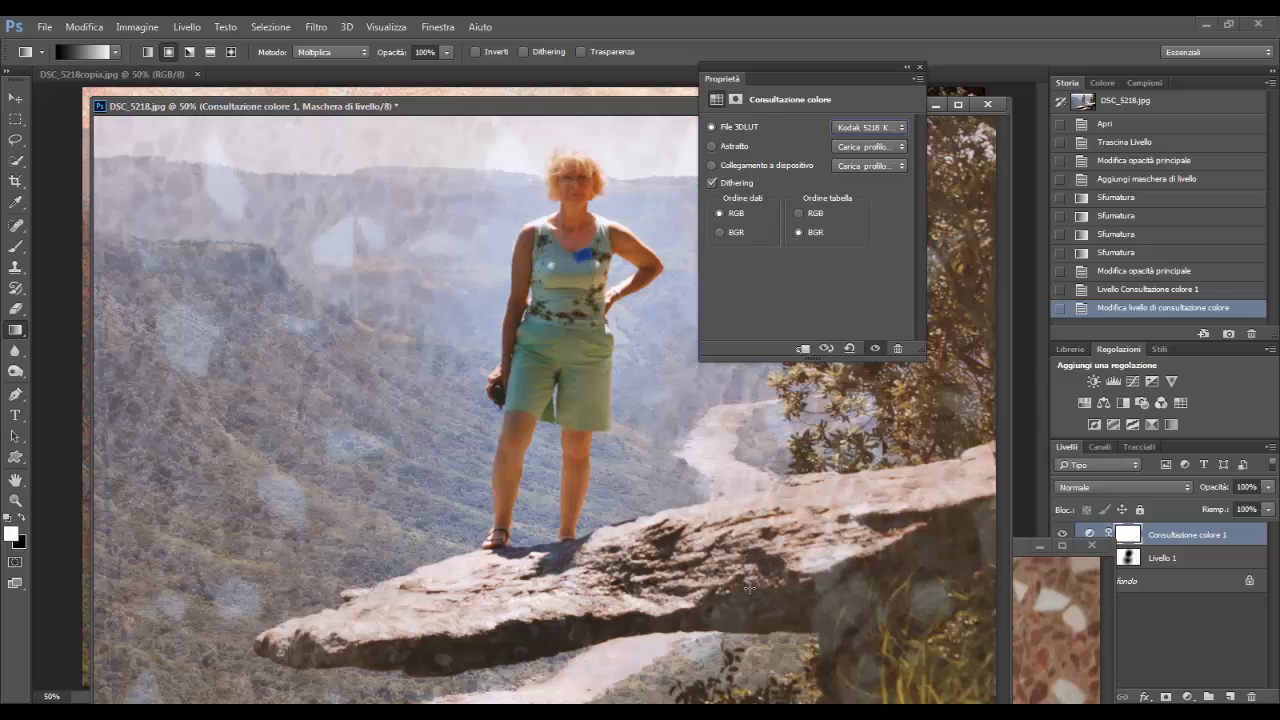
pyautogui.press('Up')
pyautogui.press('Up')
pyautogui.press('Up')
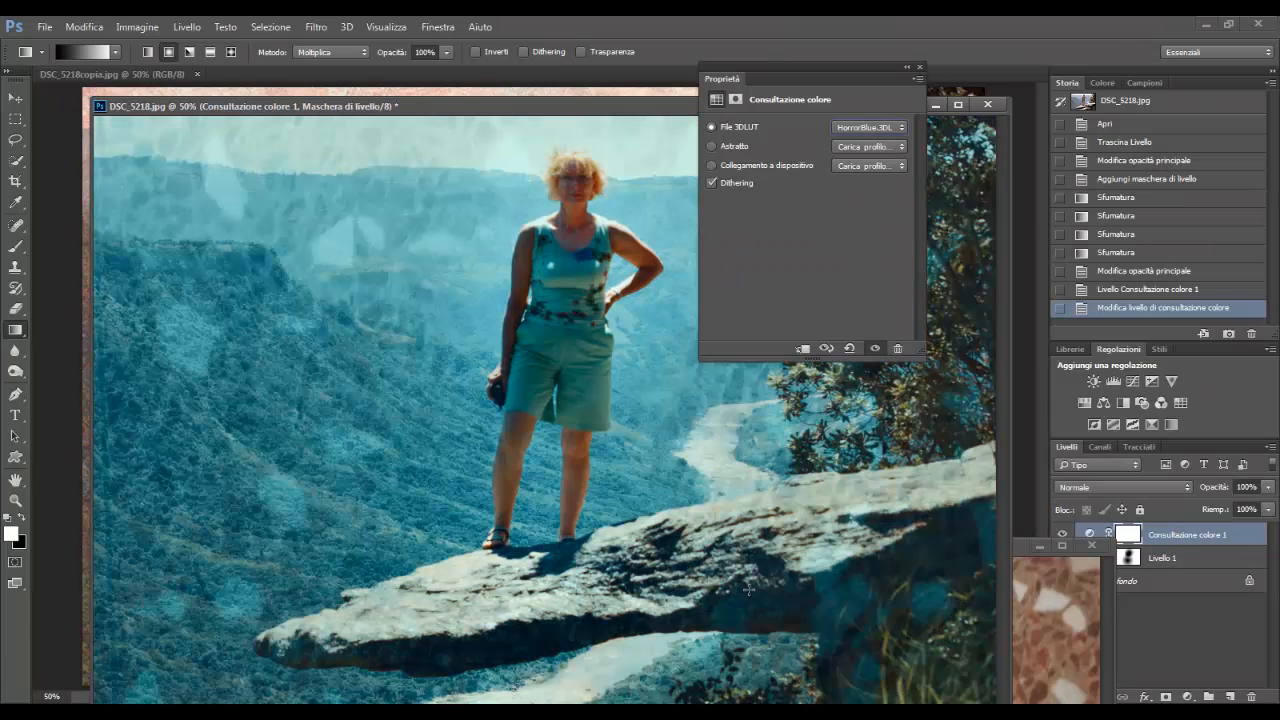
pyautogui.press('Up')
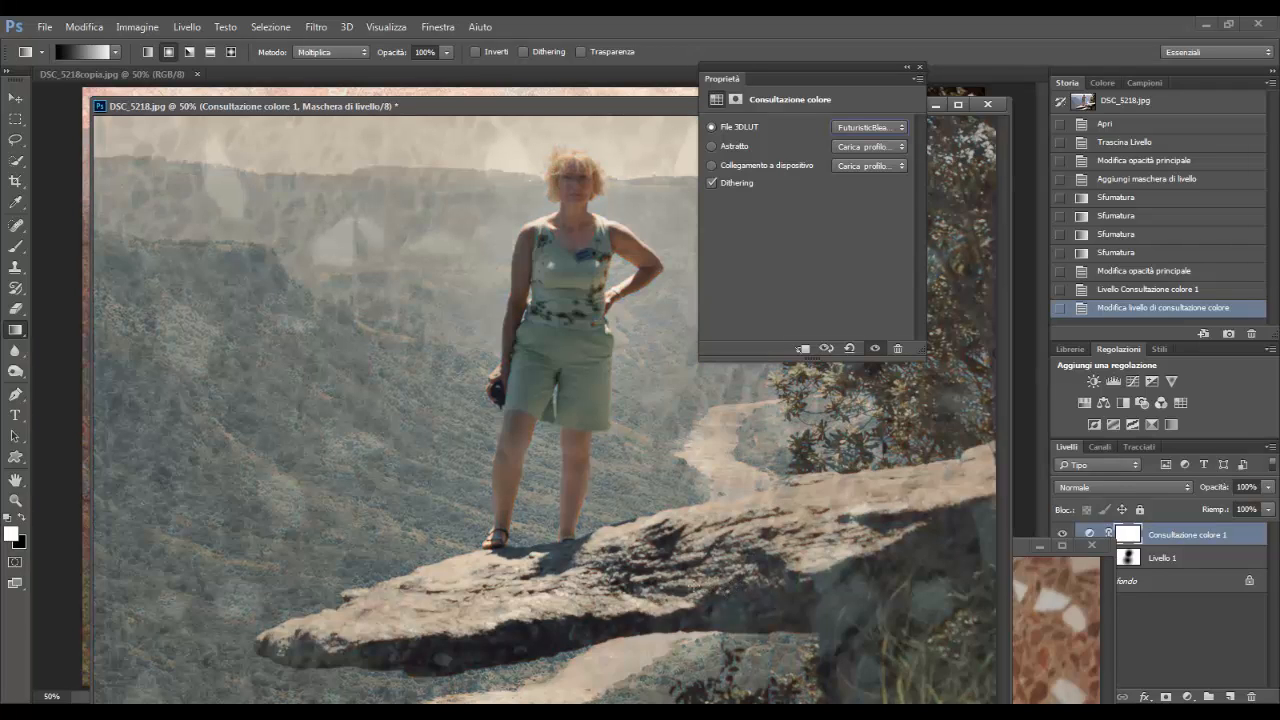
pyautogui.press('Up')
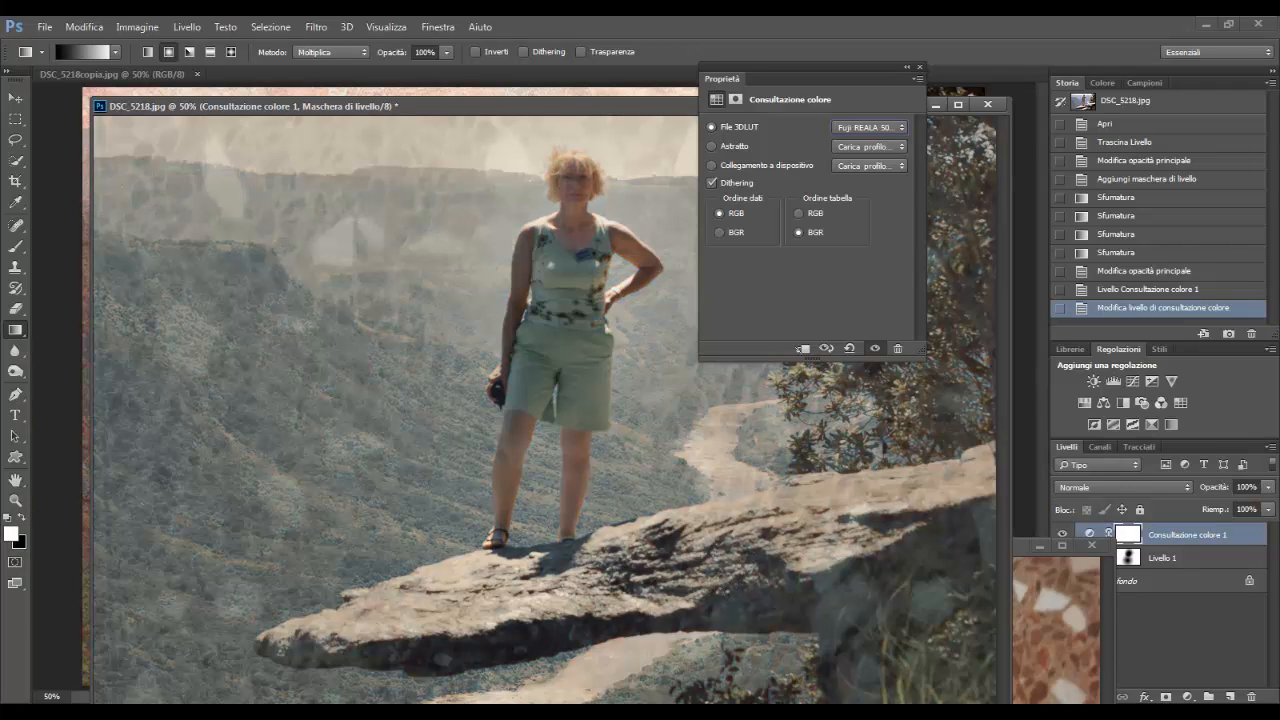
pyautogui.click(1267, 489)
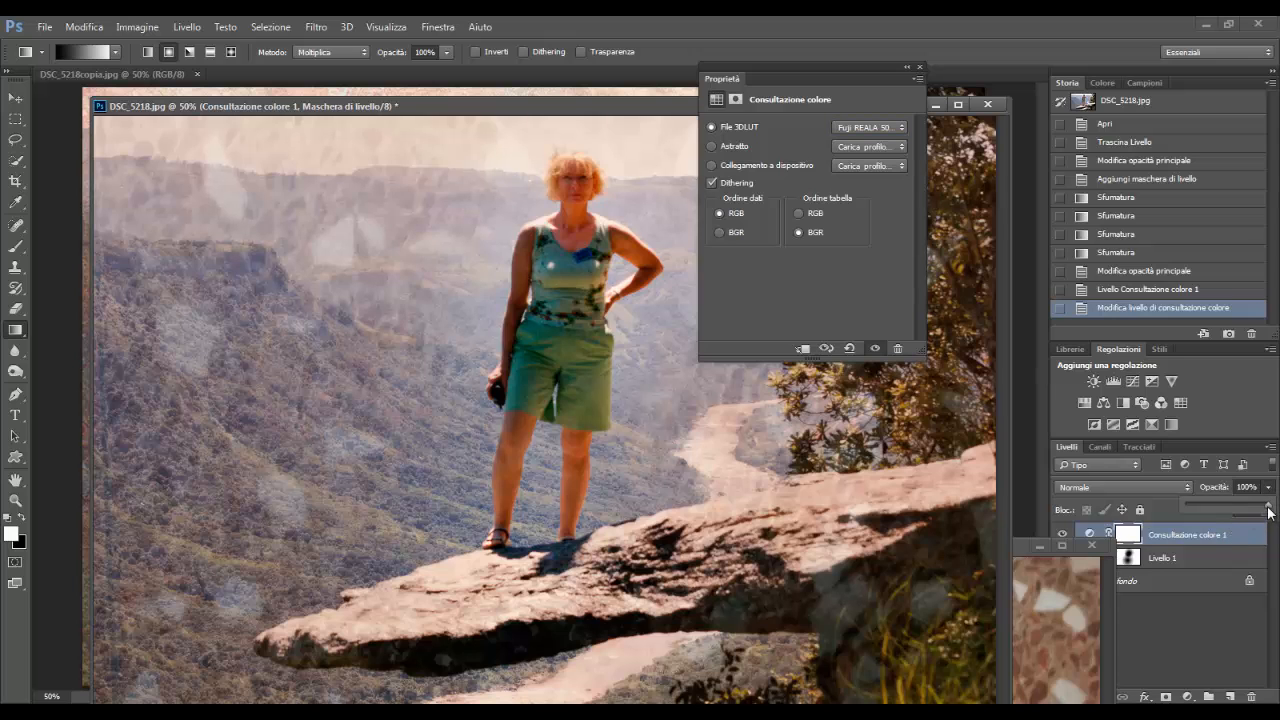
pyautogui.moveTo(1268, 507)
pyautogui.mouseDown()
pyautogui.moveTo(1219, 504)
pyautogui.moveTo(1270, 508)
pyautogui.mouseUp()
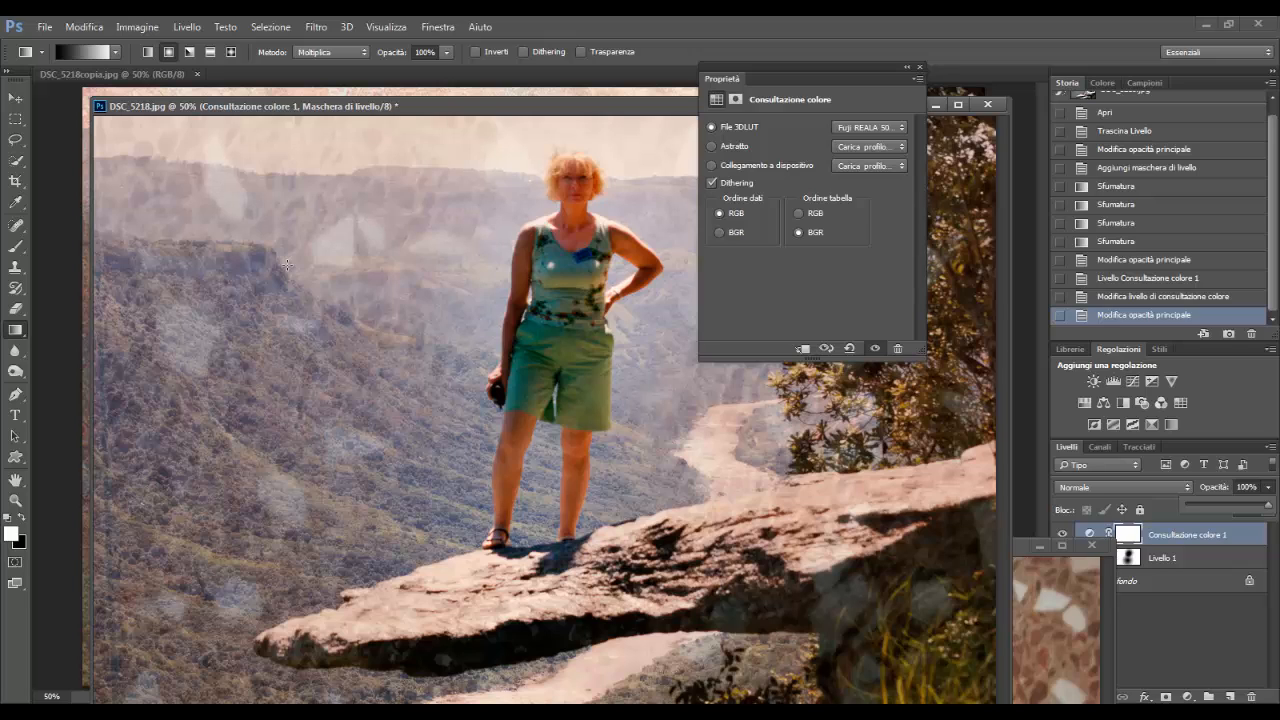
# Close the adjustment properties and close the DSC_5218 document without saving the changes.
pyautogui.click(921, 68)
pyautogui.click(984, 103)
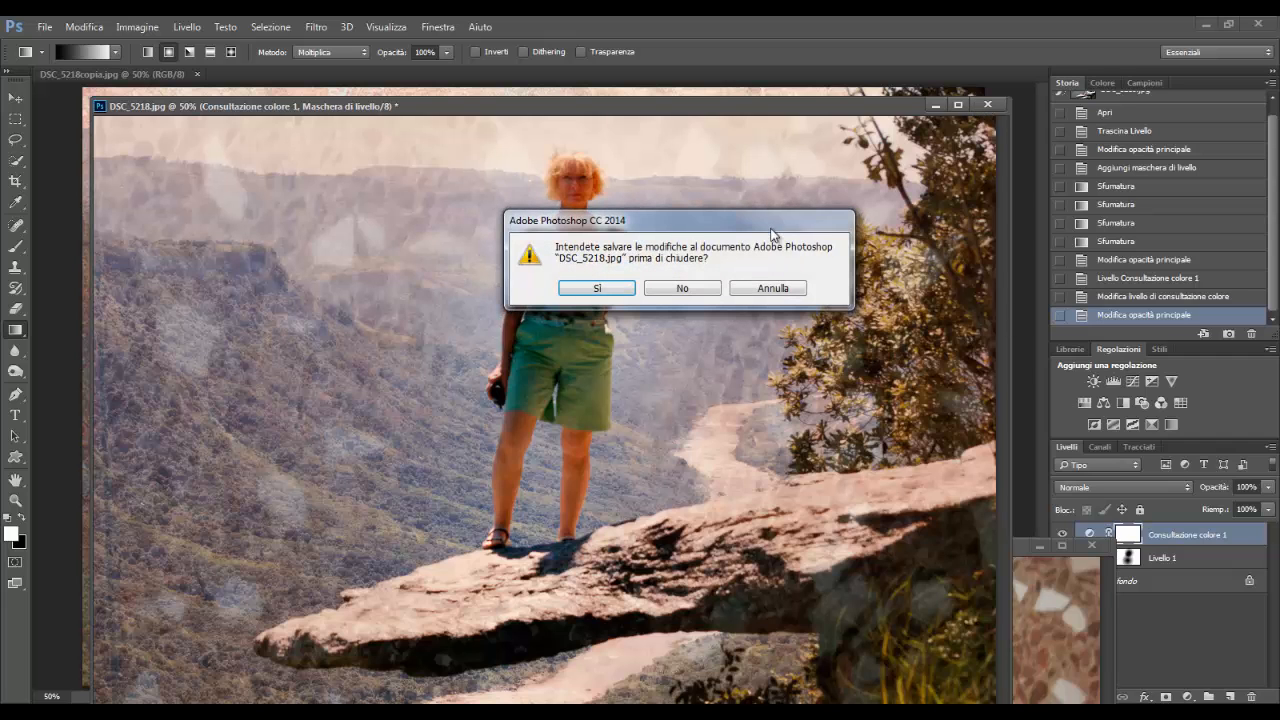
pyautogui.click(674, 291)
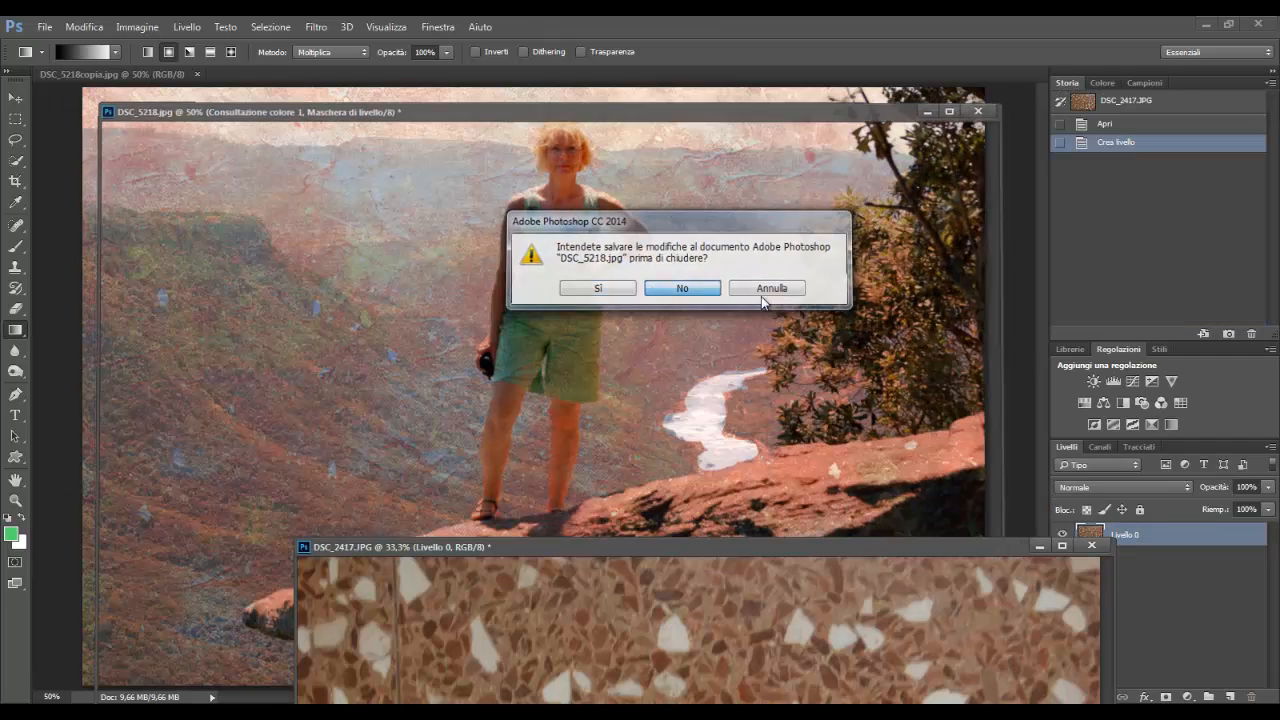
# Close the DSC_2417 texture without saving the changes, and close the DSC_5218copia image.
pyautogui.click(1092, 548)
pyautogui.click(688, 291)
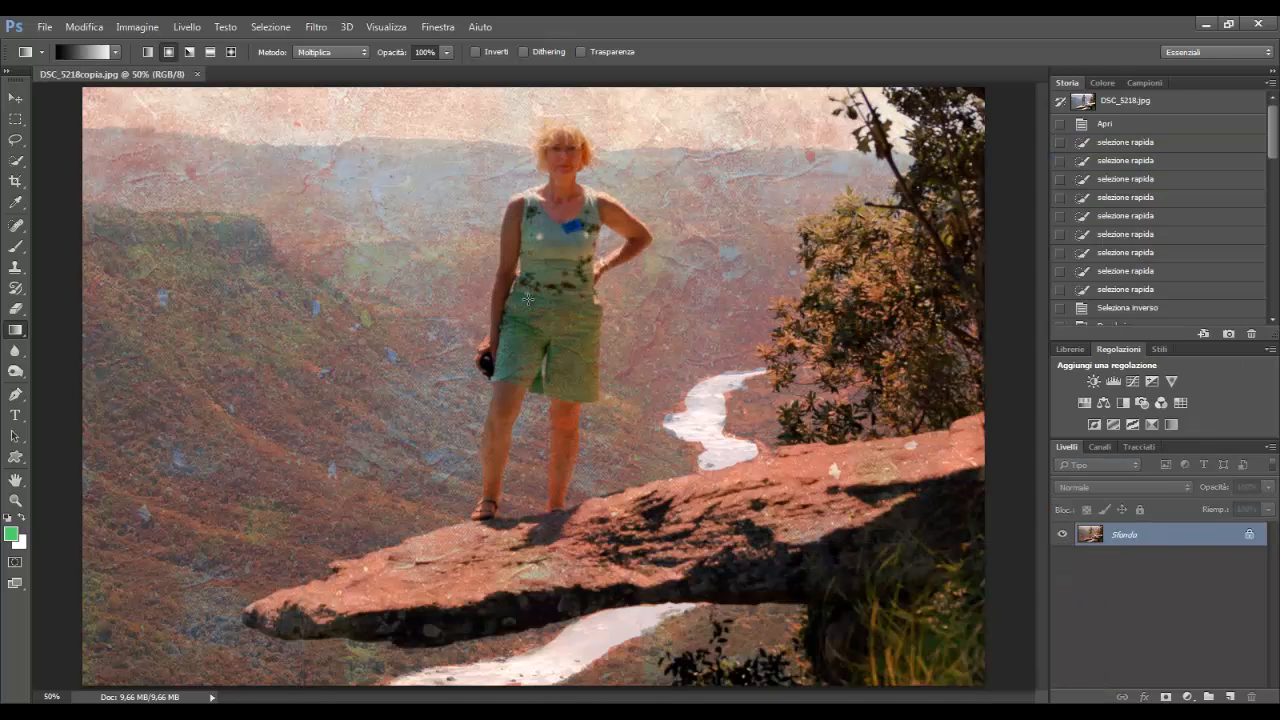
pyautogui.moveTo(133, 78); pyautogui.dragTo(206, 172)
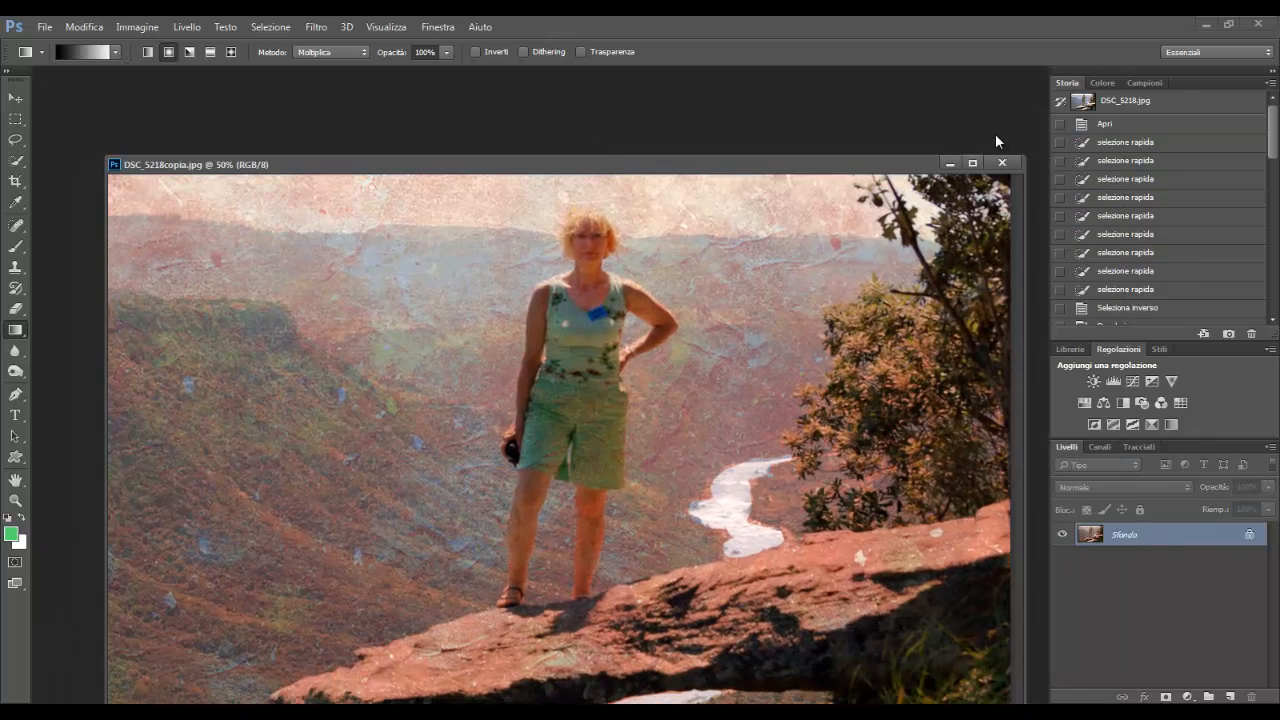
pyautogui.click(1002, 163)
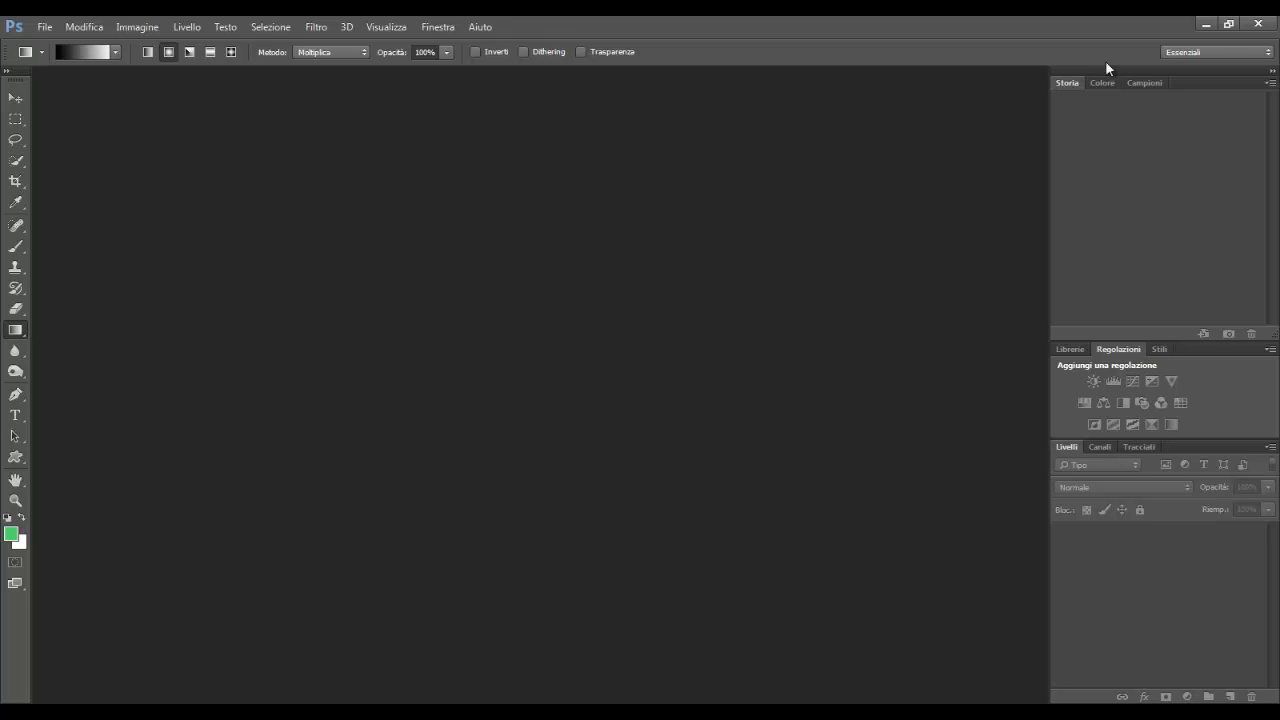
# Reopen the original DSC_5218 photo from the desktop in a reduced Photoshop window.
pyautogui.click(1228, 23)
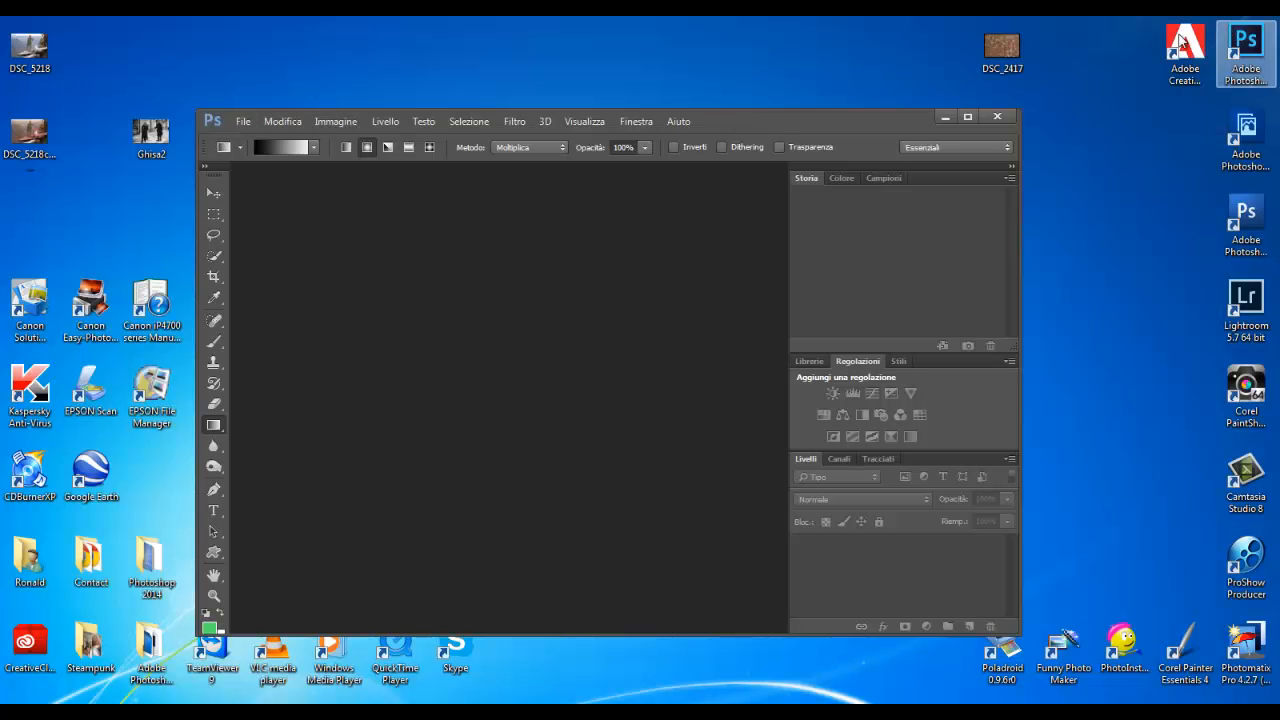
pyautogui.moveTo(30, 45); pyautogui.dragTo(434, 375)
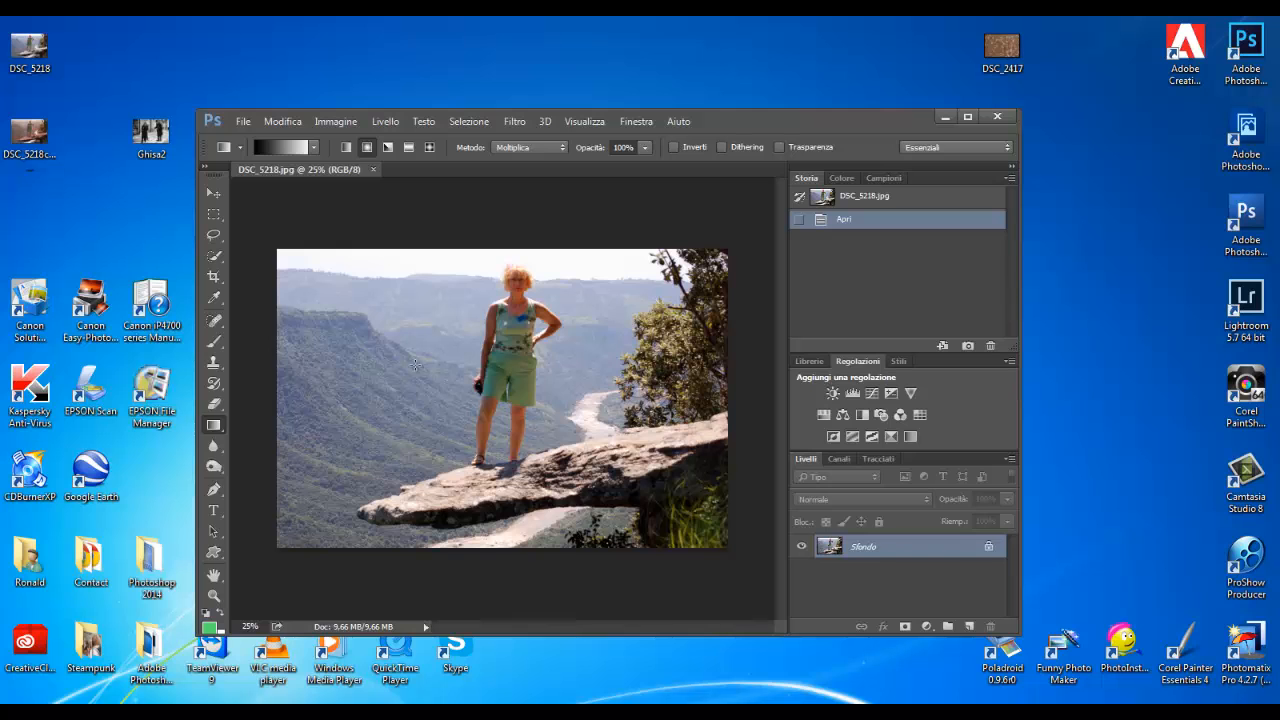
# Find WP_20141218_069-pola in the Pictures library and place it into the DSC_5218 photo, with Photoshop filling the screen.
pyautogui.press('super')
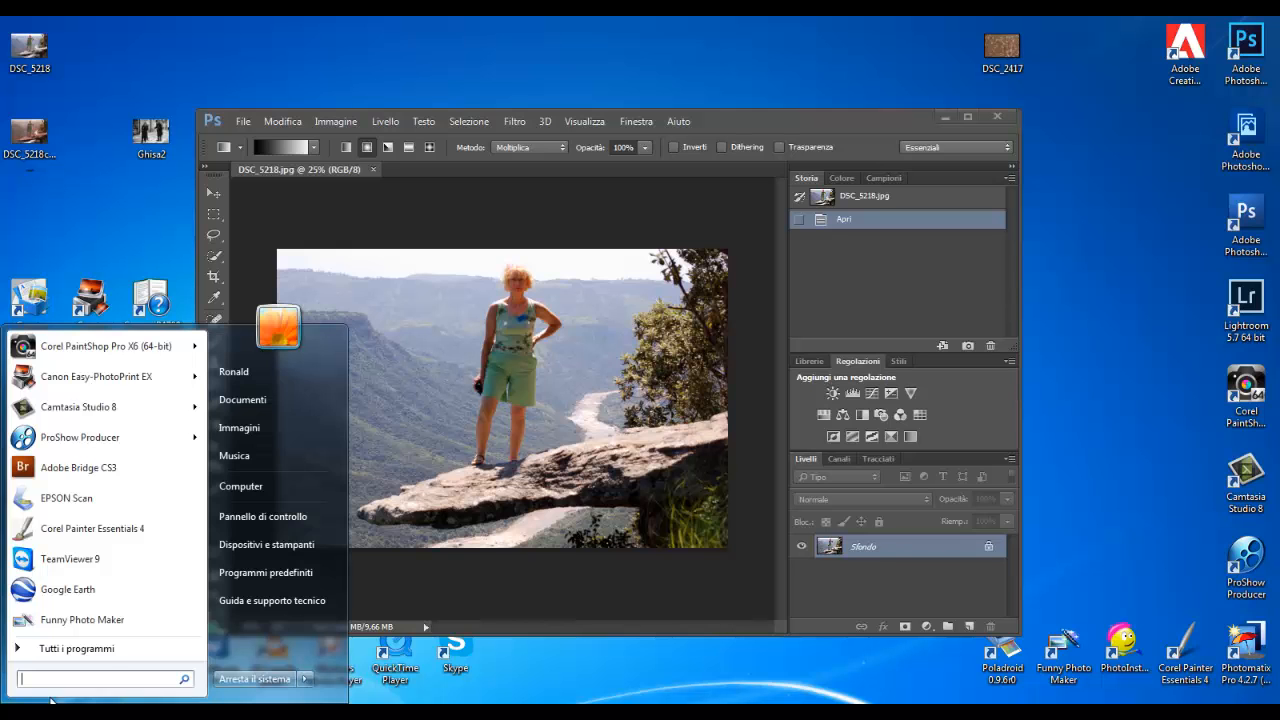
pyautogui.click(260, 431)
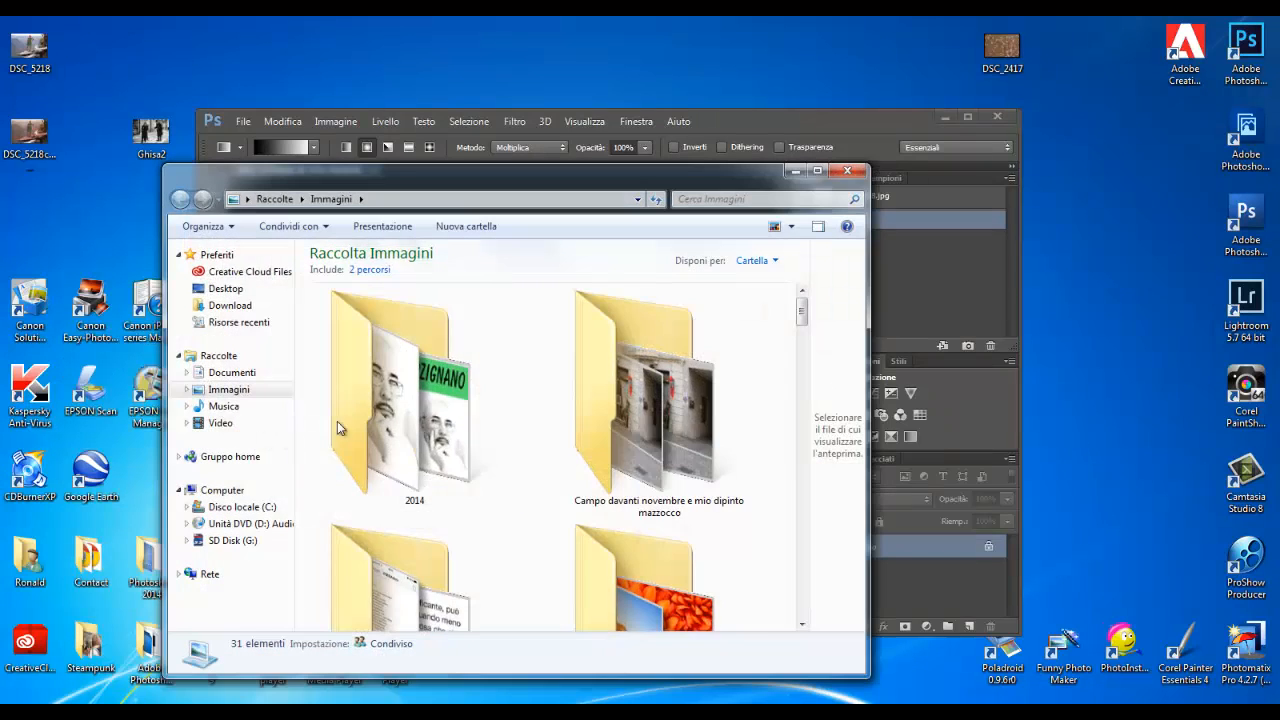
pyautogui.scroll(-5, 593, 432)
pyautogui.scroll(-10, 593, 432)
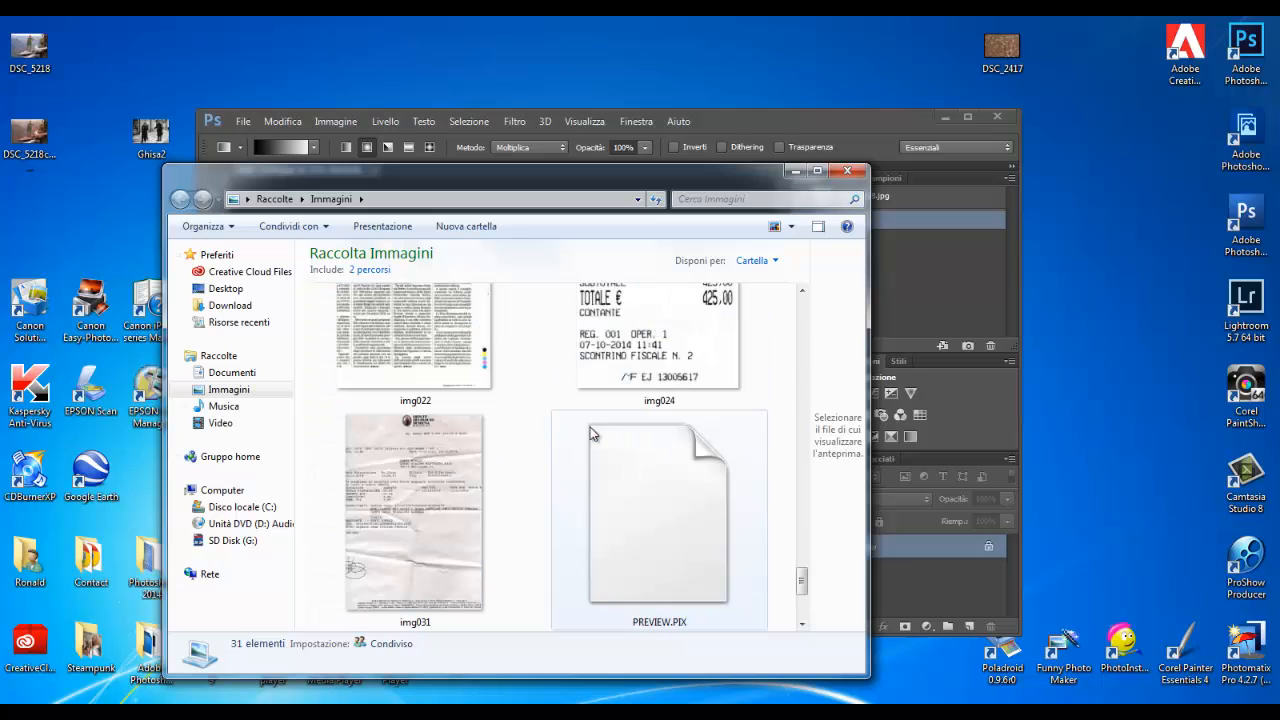
pyautogui.scroll(15, 588, 430)
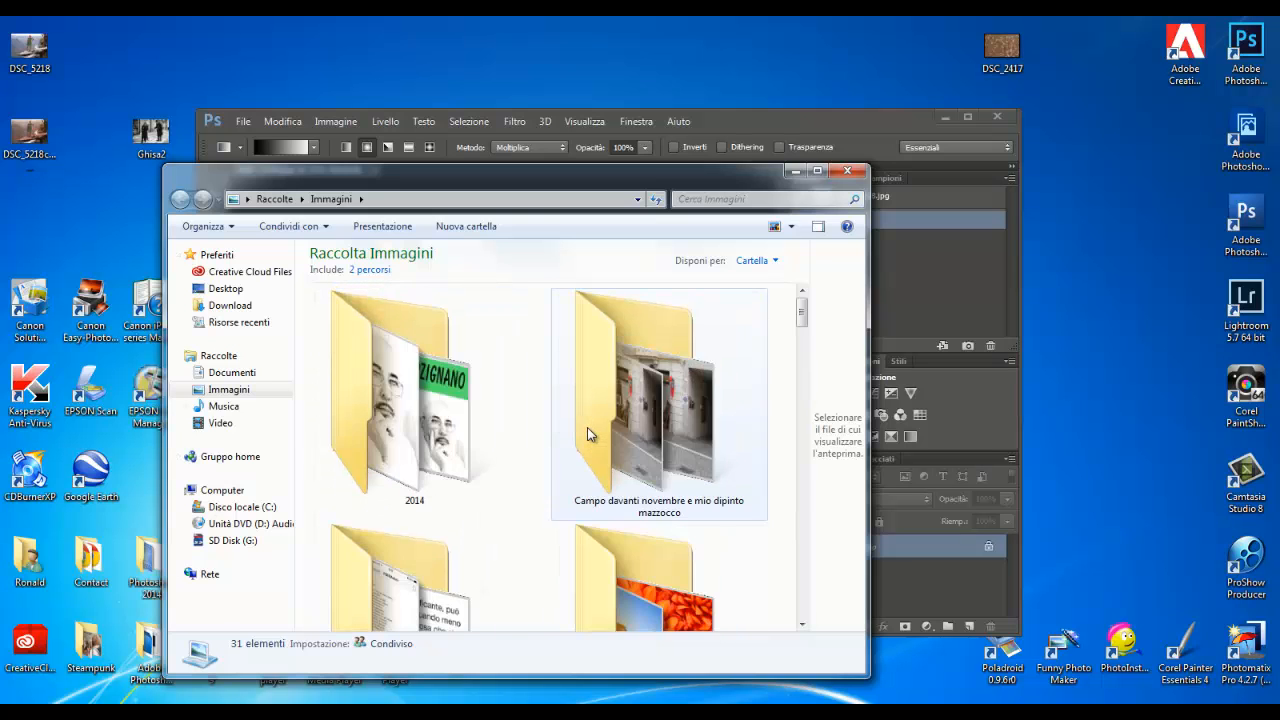
pyautogui.scroll(-15, 586, 433)
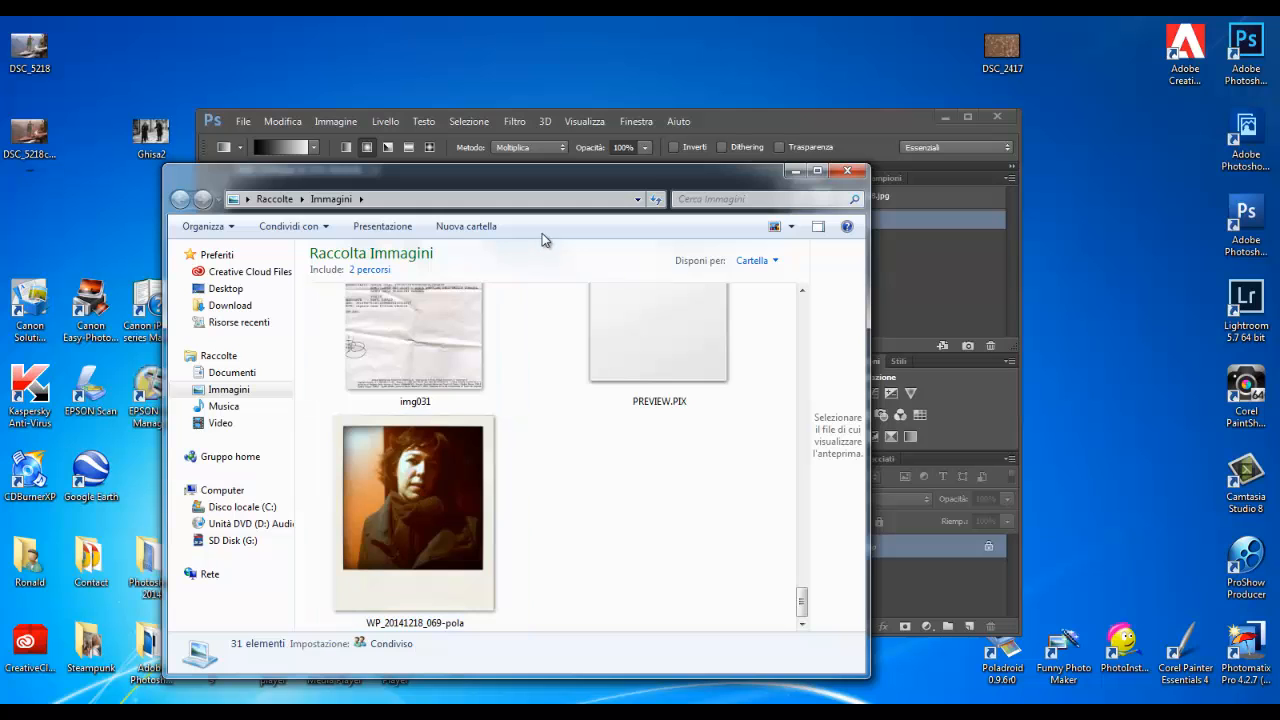
pyautogui.moveTo(566, 186); pyautogui.dragTo(1021, 321)
pyautogui.moveTo(898, 640); pyautogui.dragTo(503, 466)
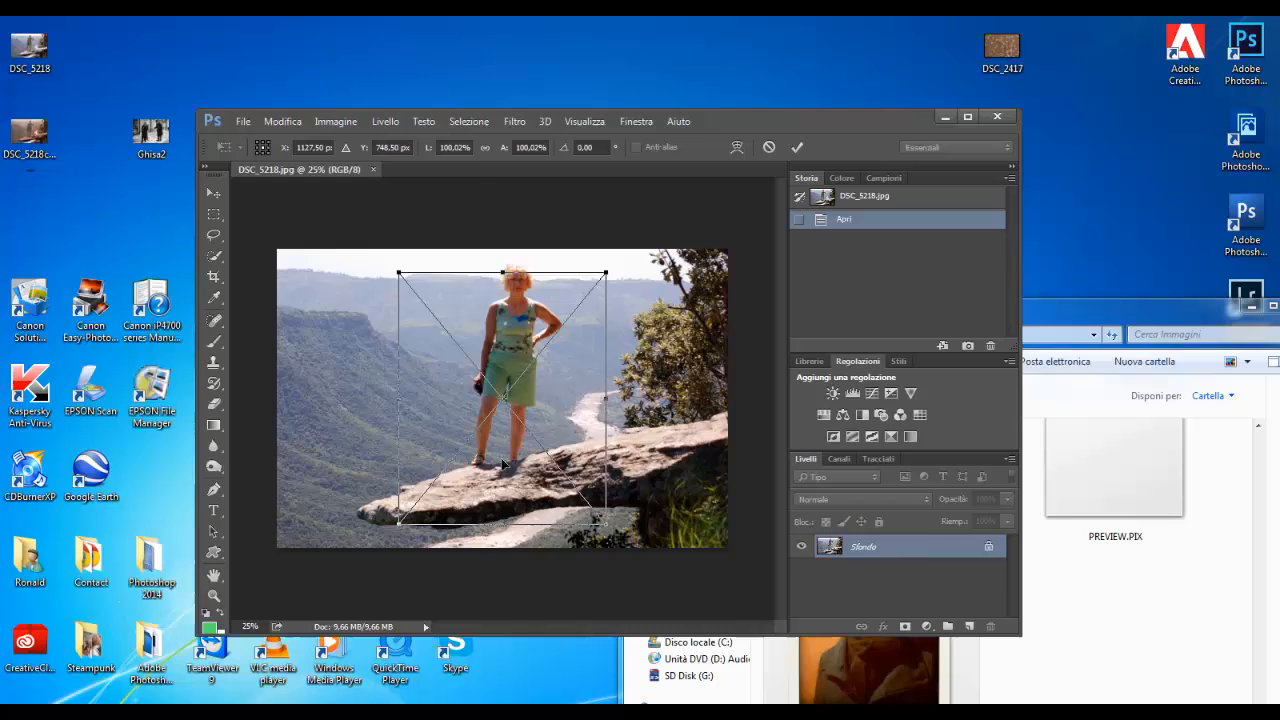
pyautogui.click(969, 119)
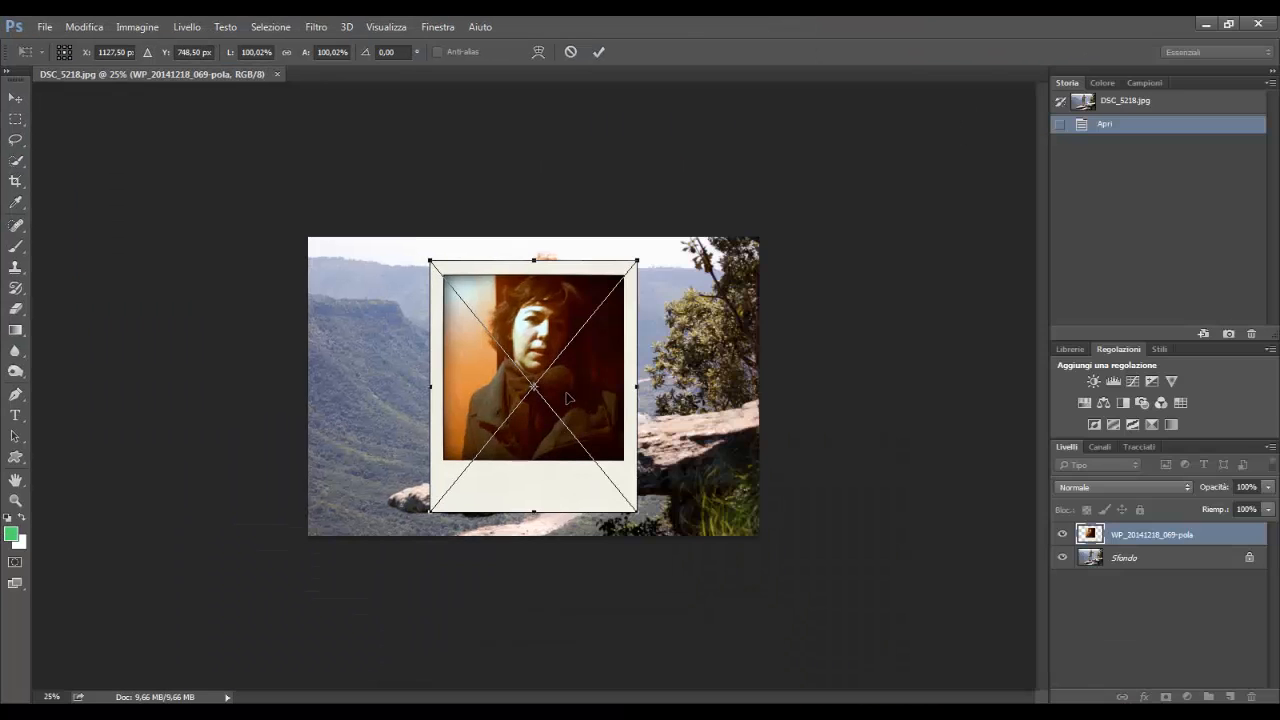
# Commit the placed Polaroid and move it to the upper-left corner of the landscape photo.
pyautogui.click(15, 97)
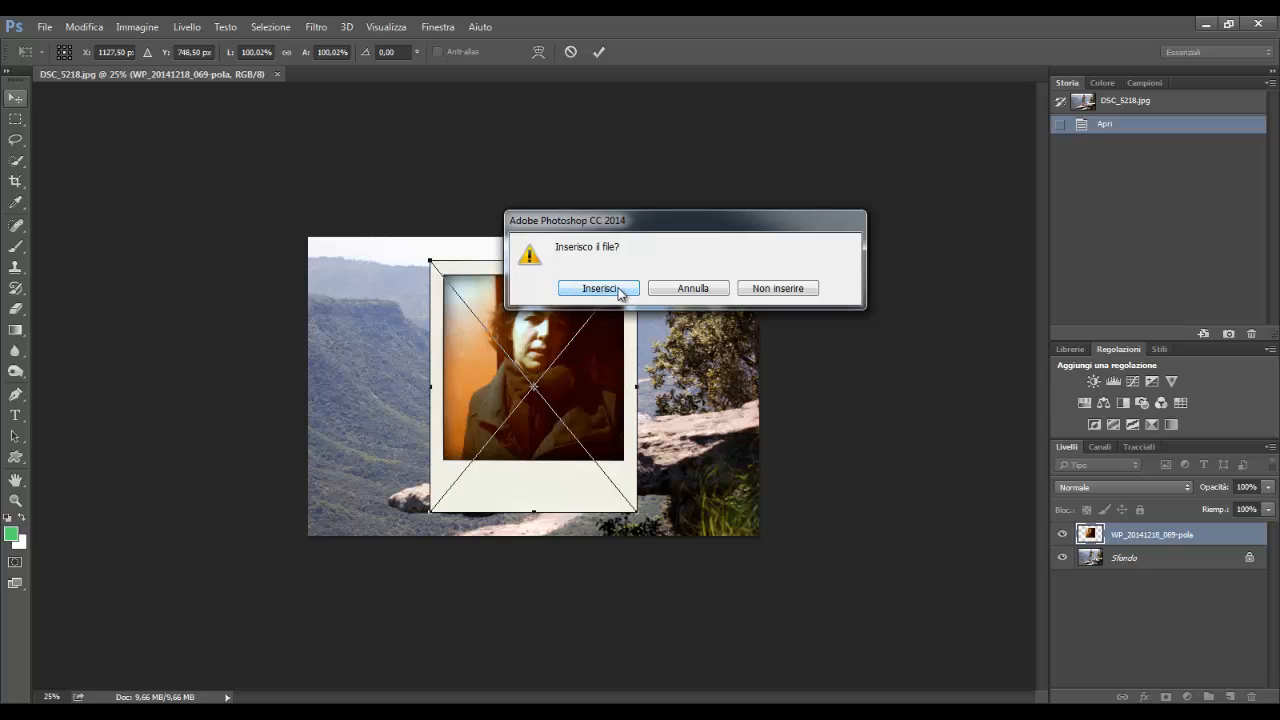
pyautogui.click(598, 288)
pyautogui.moveTo(554, 372); pyautogui.dragTo(436, 359)
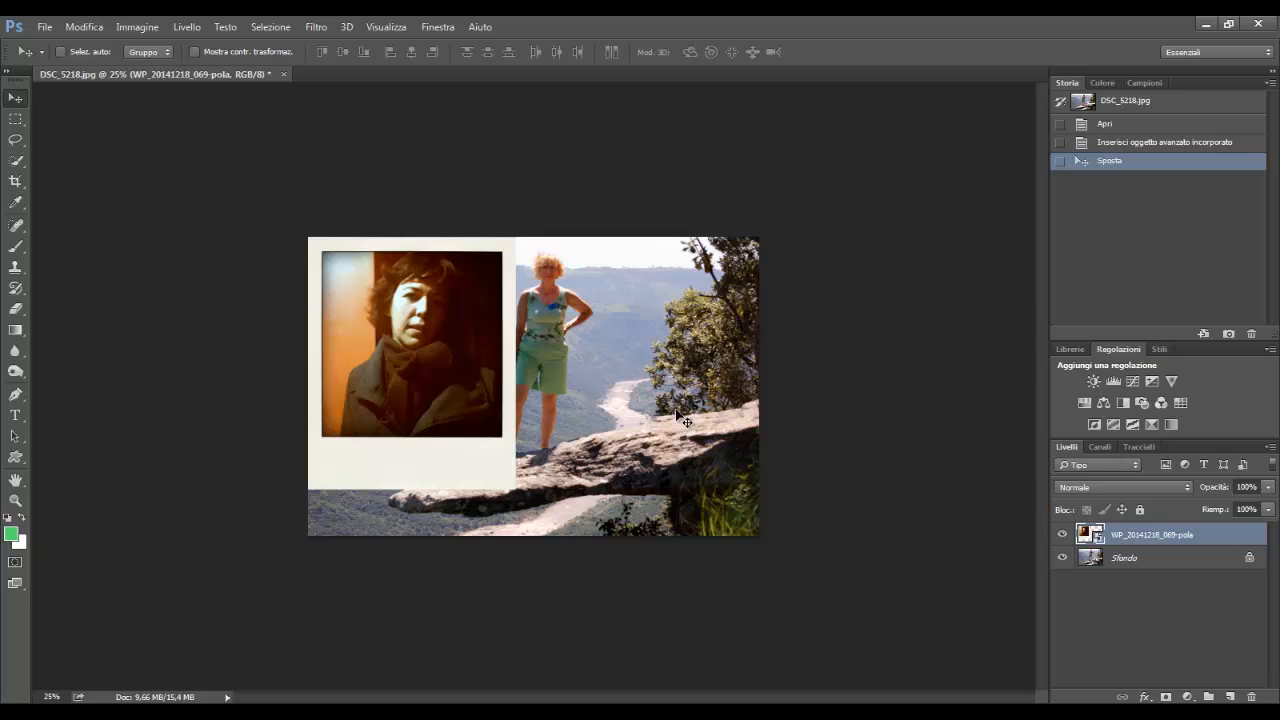
# Add a layer mask to the Polaroid and fade out its right side and upper-right edge with the Gradient tool.
pyautogui.click(398, 30)
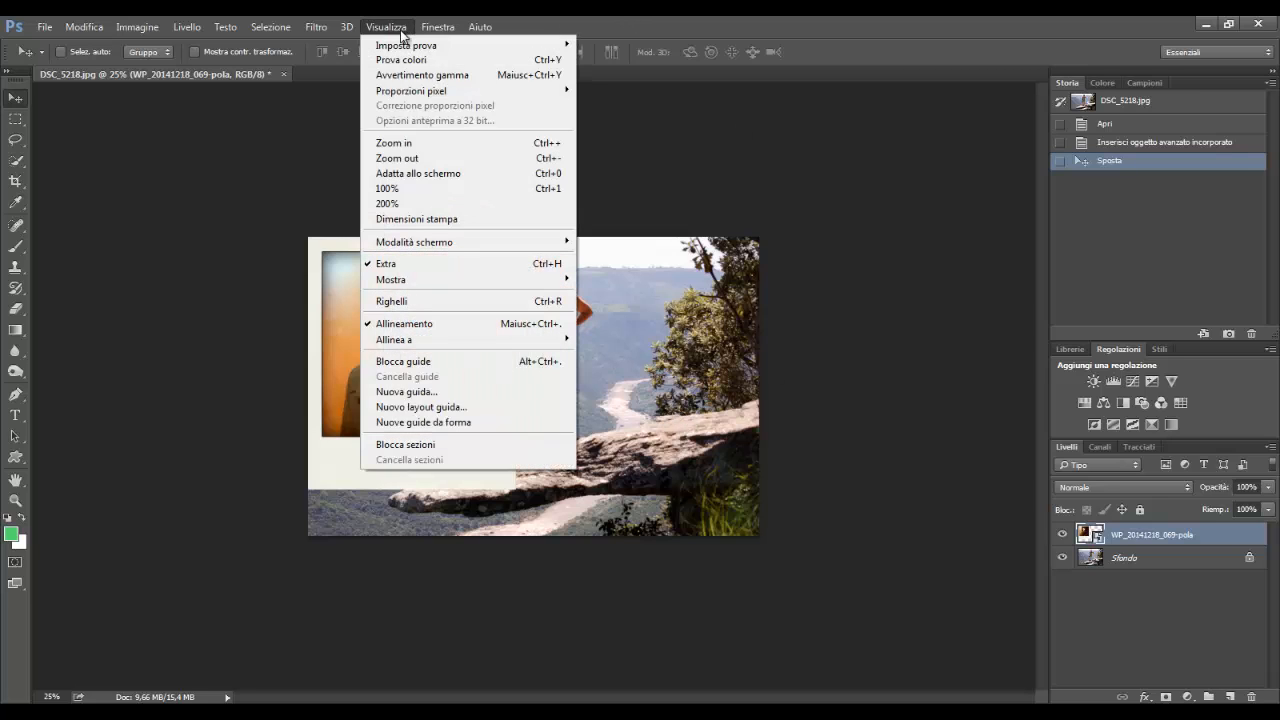
pyautogui.click(436, 173)
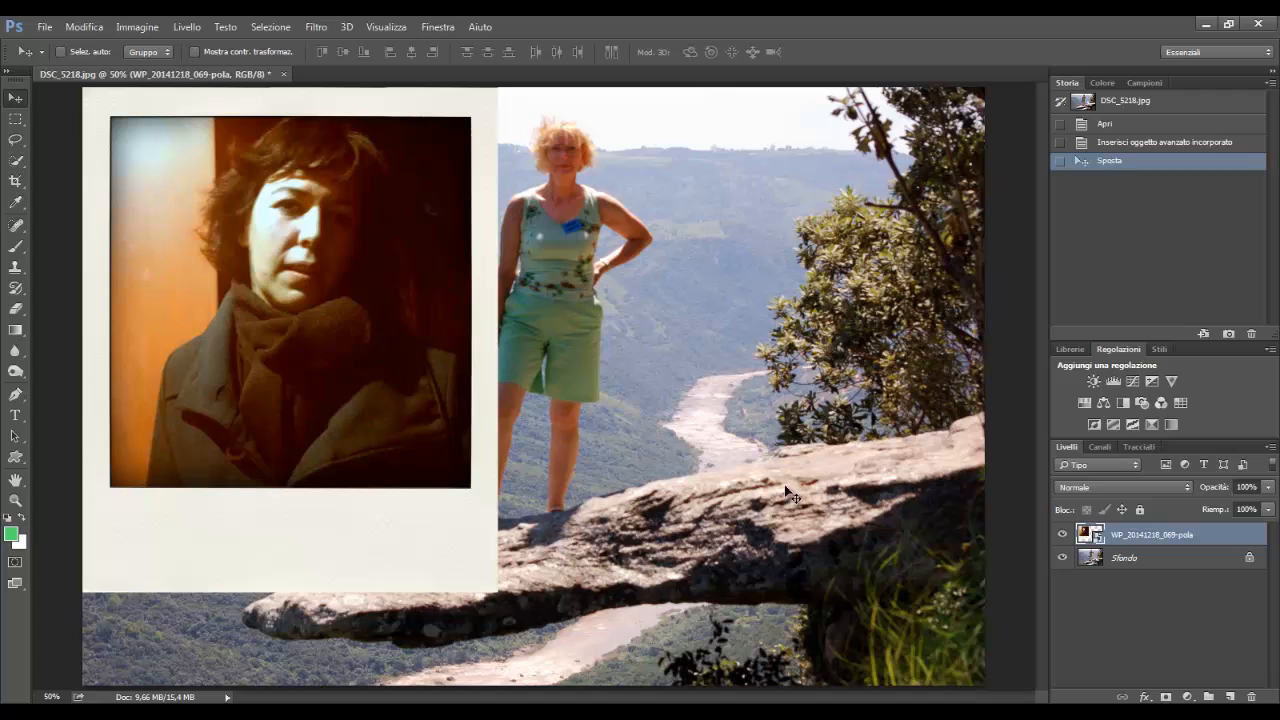
pyautogui.click(1166, 697)
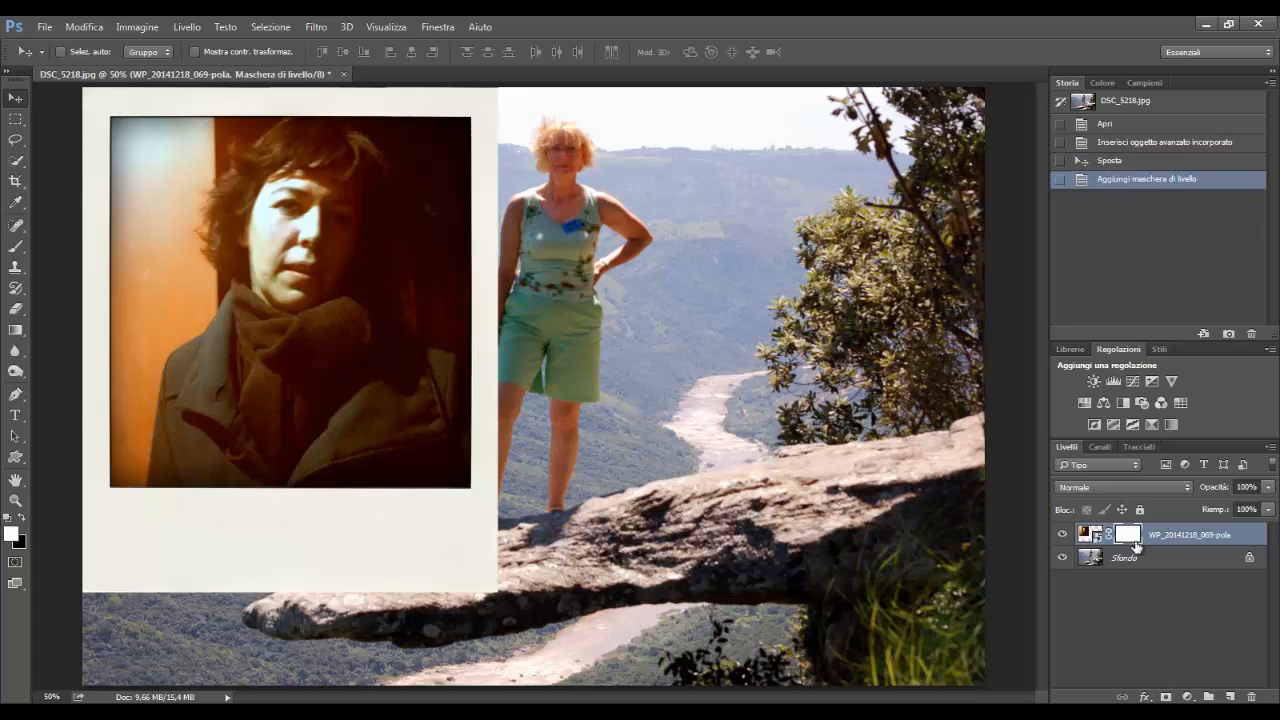
pyautogui.click(21, 334)
pyautogui.click(21, 338)
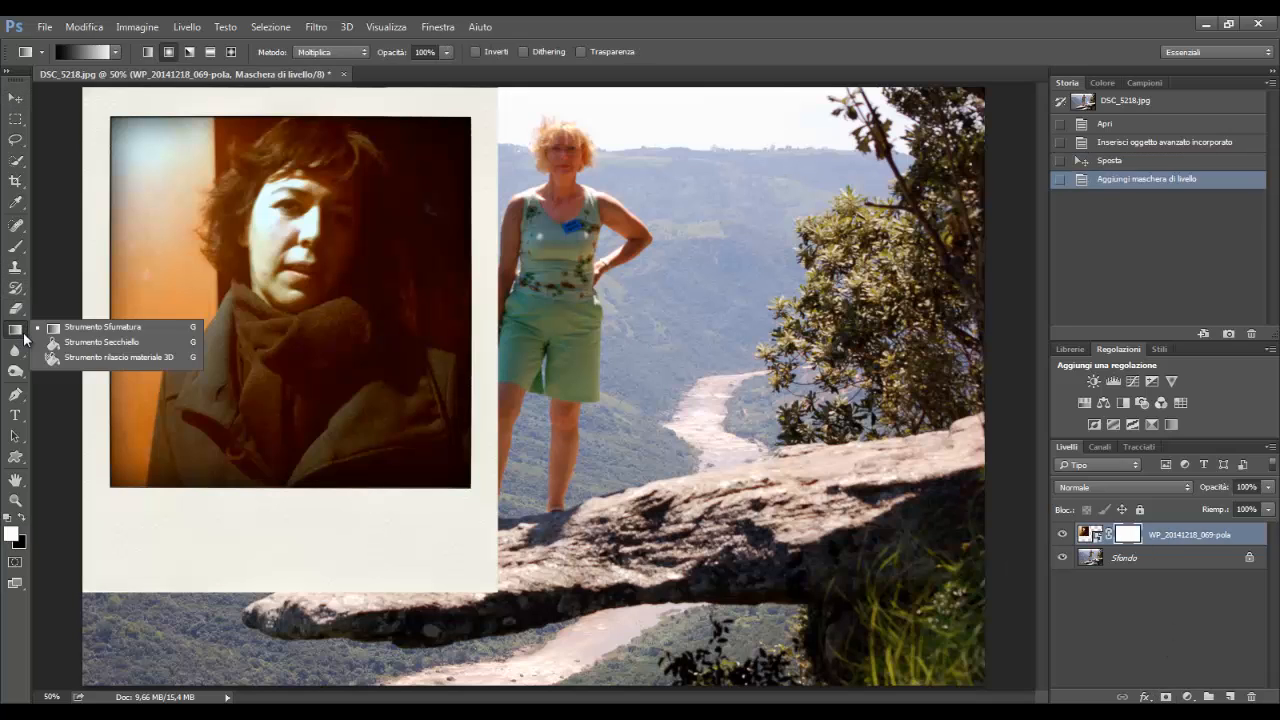
pyautogui.click(75, 328)
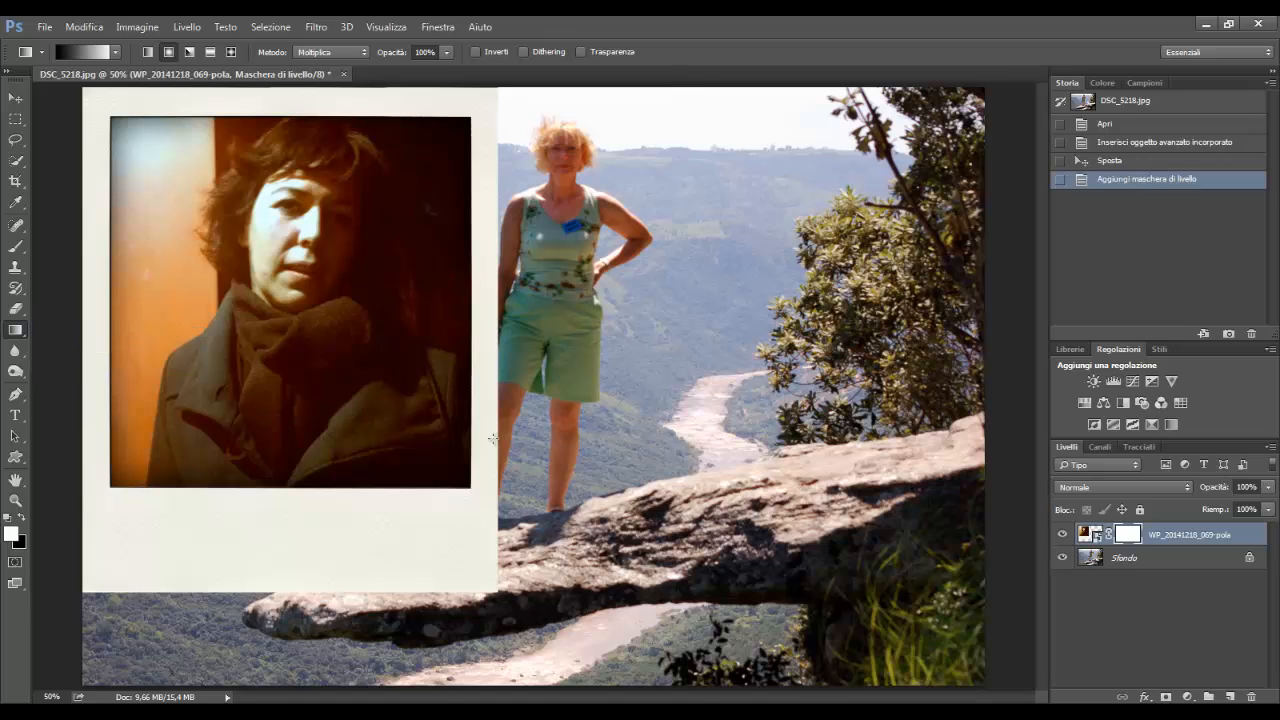
pyautogui.moveTo(484, 436); pyautogui.dragTo(526, 516)
pyautogui.moveTo(475, 378); pyautogui.dragTo(484, 527)
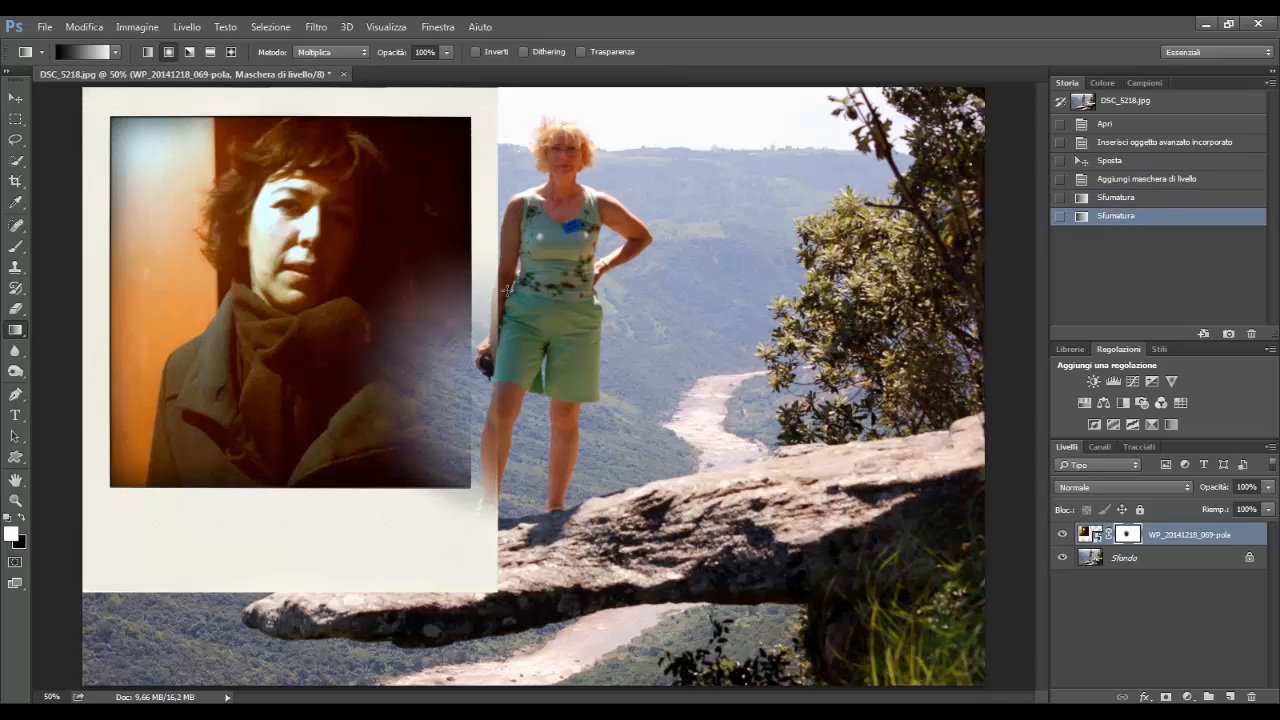
pyautogui.moveTo(460, 290); pyautogui.dragTo(507, 385)
pyautogui.moveTo(509, 137); pyautogui.dragTo(590, 142)
pyautogui.moveTo(333, 97); pyautogui.dragTo(476, 111)
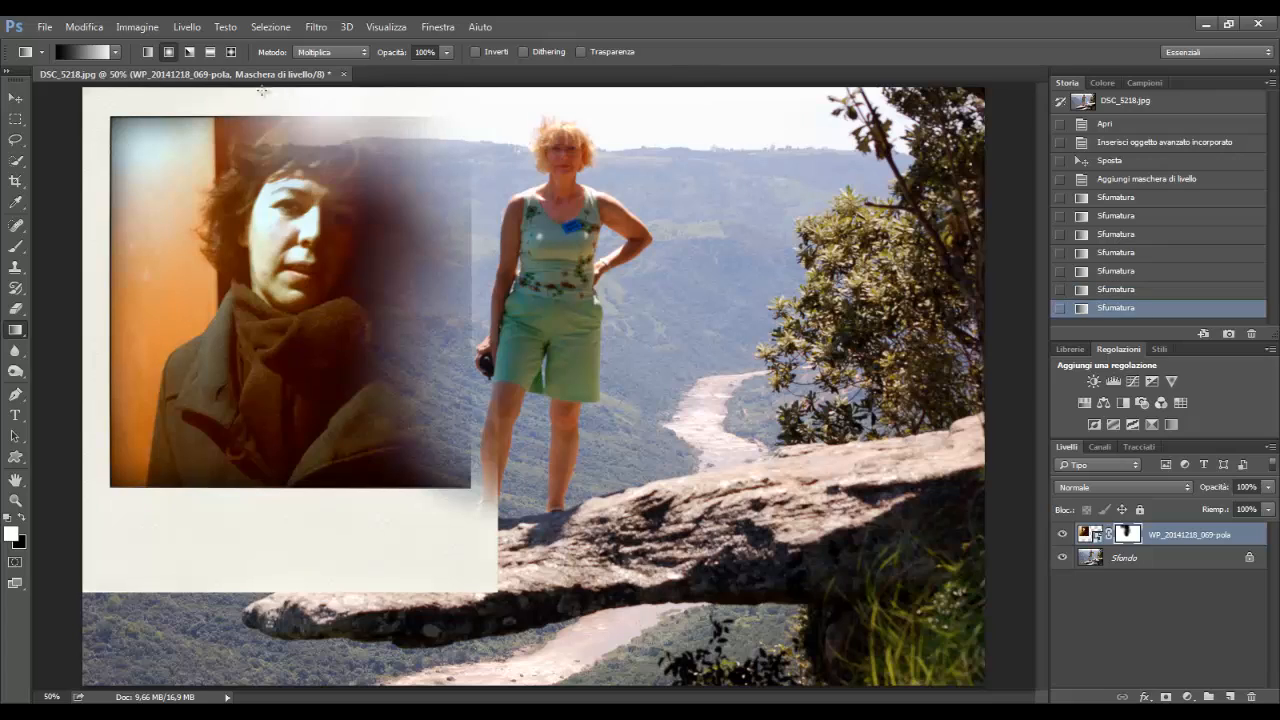
# Fade the Polaroid's left and lower borders around the portrait with further gradients on the layer mask.
pyautogui.moveTo(172, 97); pyautogui.dragTo(38, 274)
pyautogui.moveTo(67, 232); pyautogui.dragTo(151, 556)
pyautogui.moveTo(120, 513); pyautogui.dragTo(342, 612)
pyautogui.moveTo(302, 518); pyautogui.dragTo(176, 326)
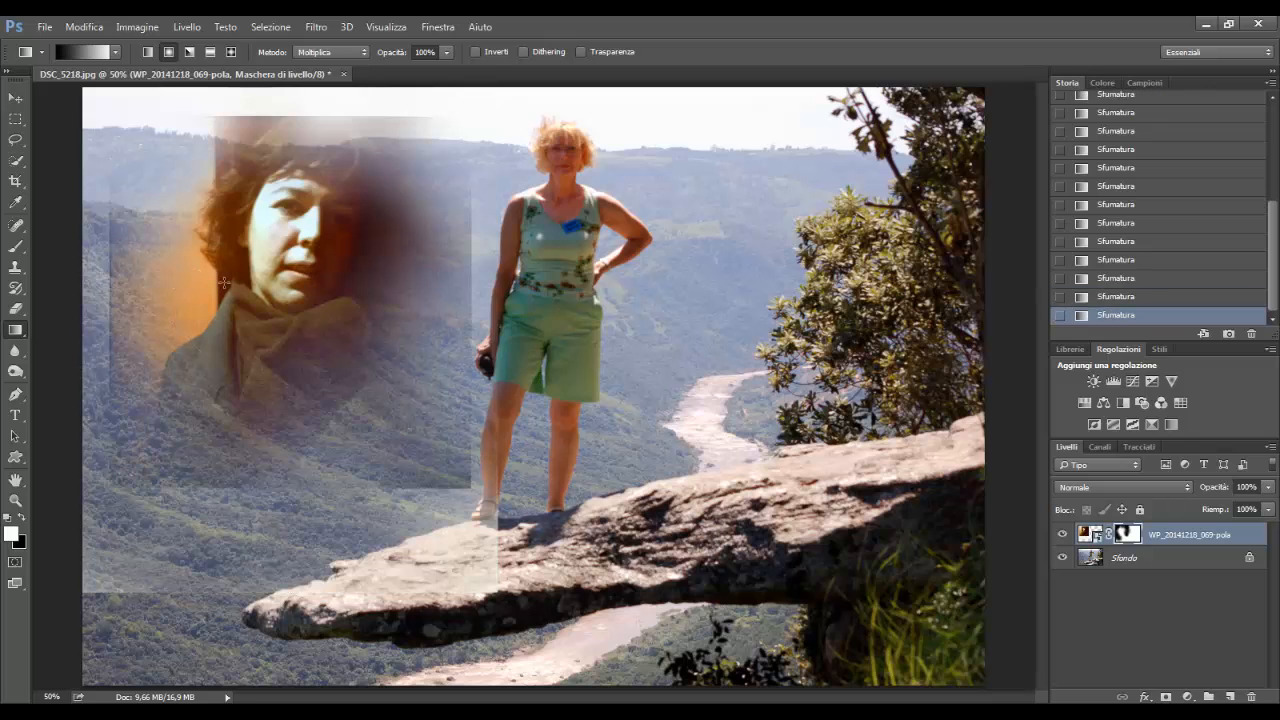
# Soften the remaining Polaroid edges around the portrait with additional gradients on the layer mask.
pyautogui.moveTo(450, 518)
pyautogui.mouseDown()
pyautogui.moveTo(466, 462)
pyautogui.moveTo(447, 493)
pyautogui.moveTo(449, 479)
pyautogui.mouseUp()
pyautogui.moveTo(473, 314); pyautogui.dragTo(474, 172)
pyautogui.moveTo(416, 111)
pyautogui.mouseDown()
pyautogui.moveTo(448, 124)
pyautogui.moveTo(418, 115)
pyautogui.mouseUp()
pyautogui.moveTo(239, 117); pyautogui.dragTo(258, 104)
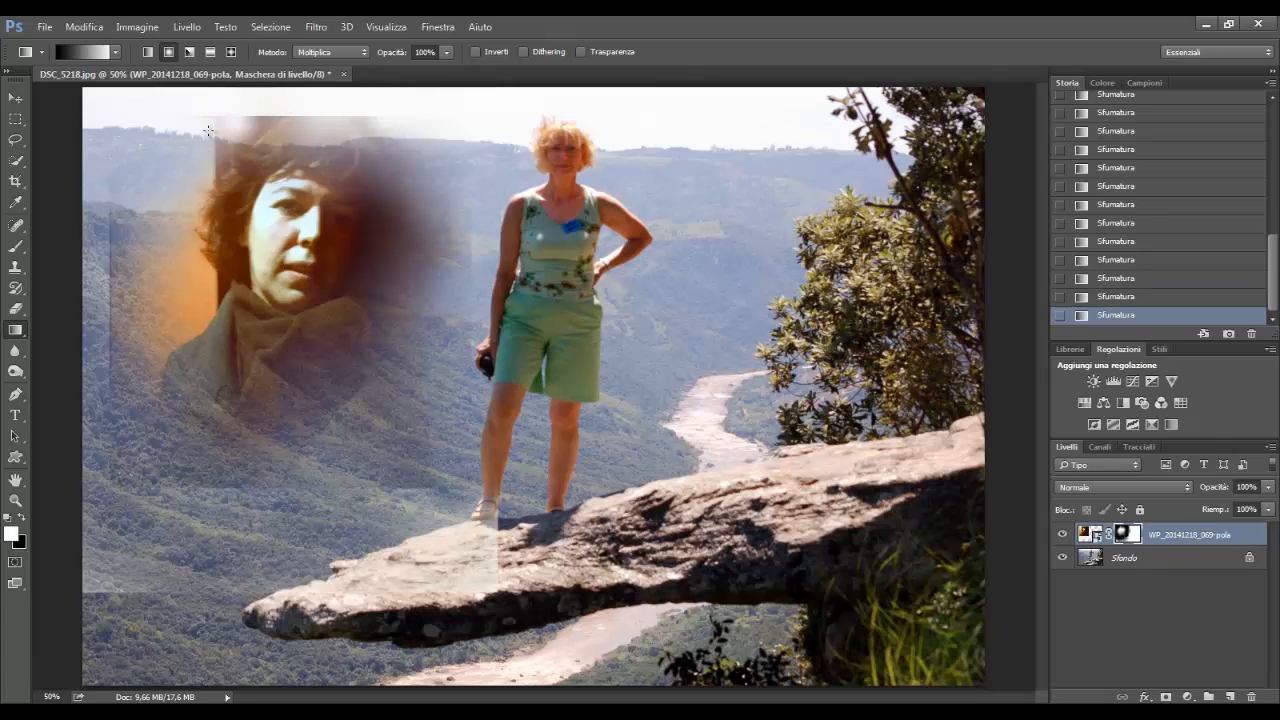
pyautogui.moveTo(204, 138); pyautogui.dragTo(338, 107)
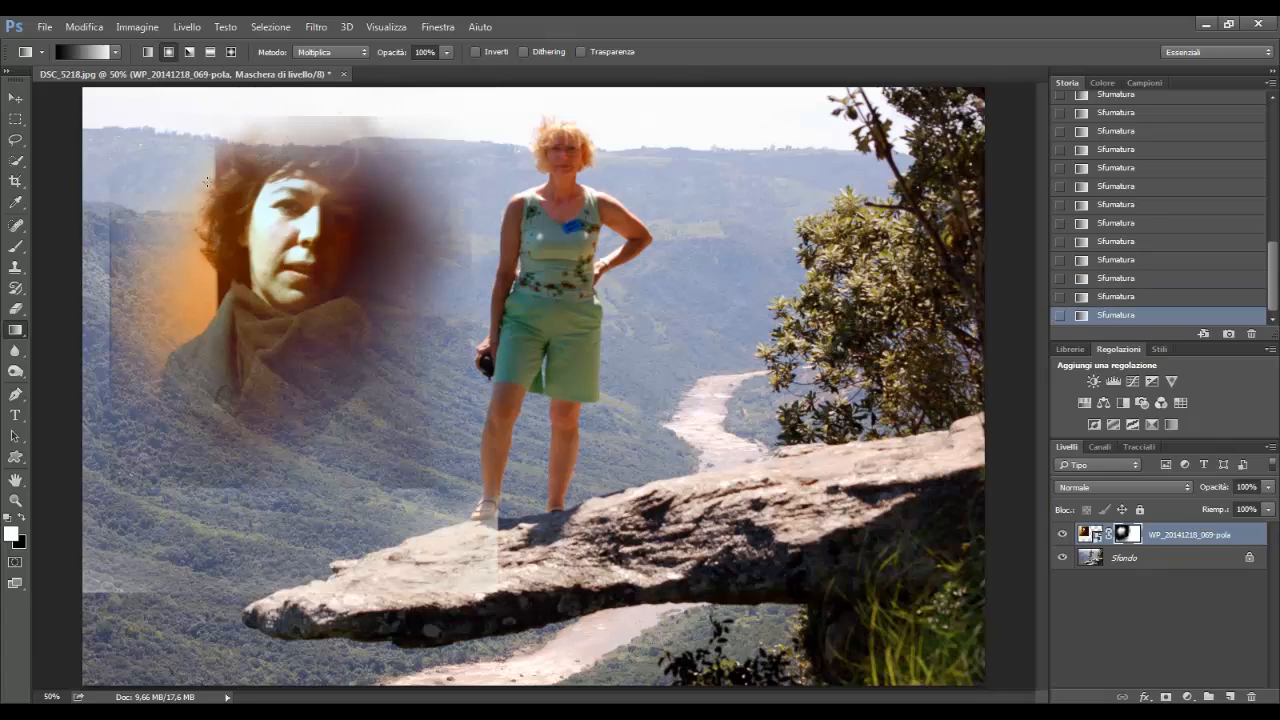
pyautogui.moveTo(103, 272); pyautogui.dragTo(411, 511)
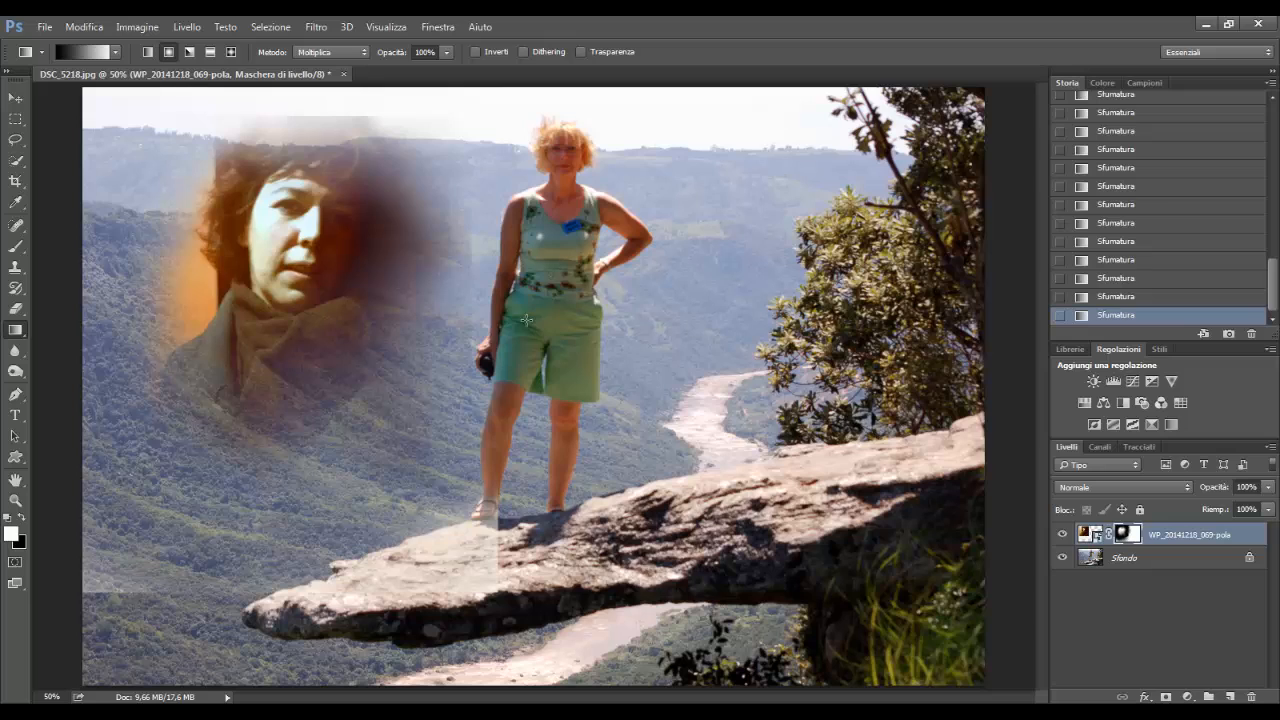
pyautogui.moveTo(478, 251); pyautogui.dragTo(472, 316)
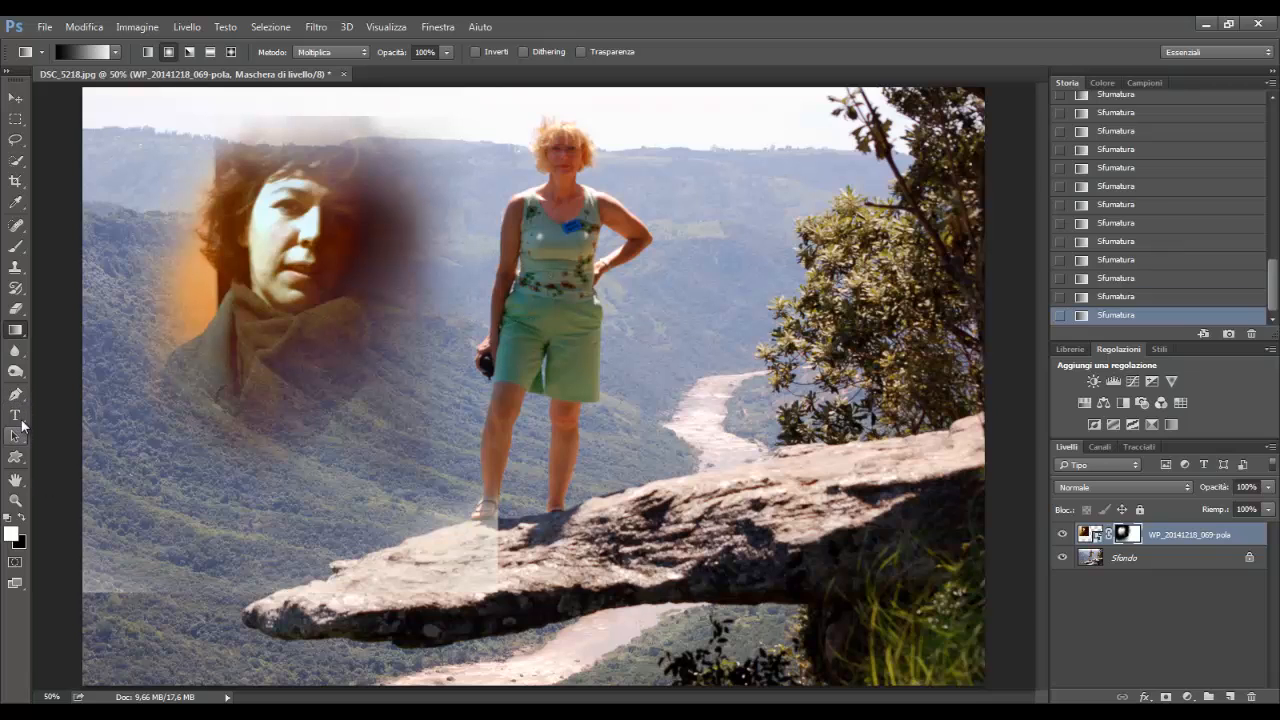
# Choose the Horizontal Type tool and set its font to Chaparral Pro Bold Italic.
pyautogui.click(20, 422)
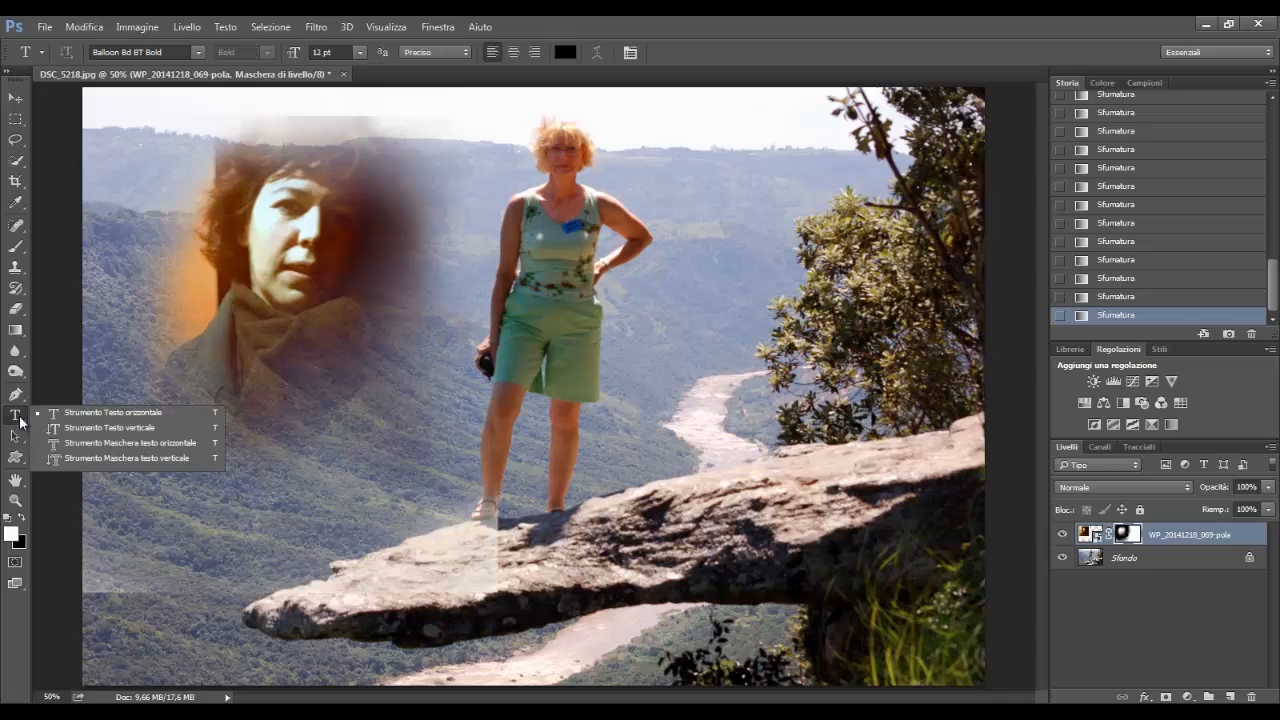
pyautogui.click(98, 412)
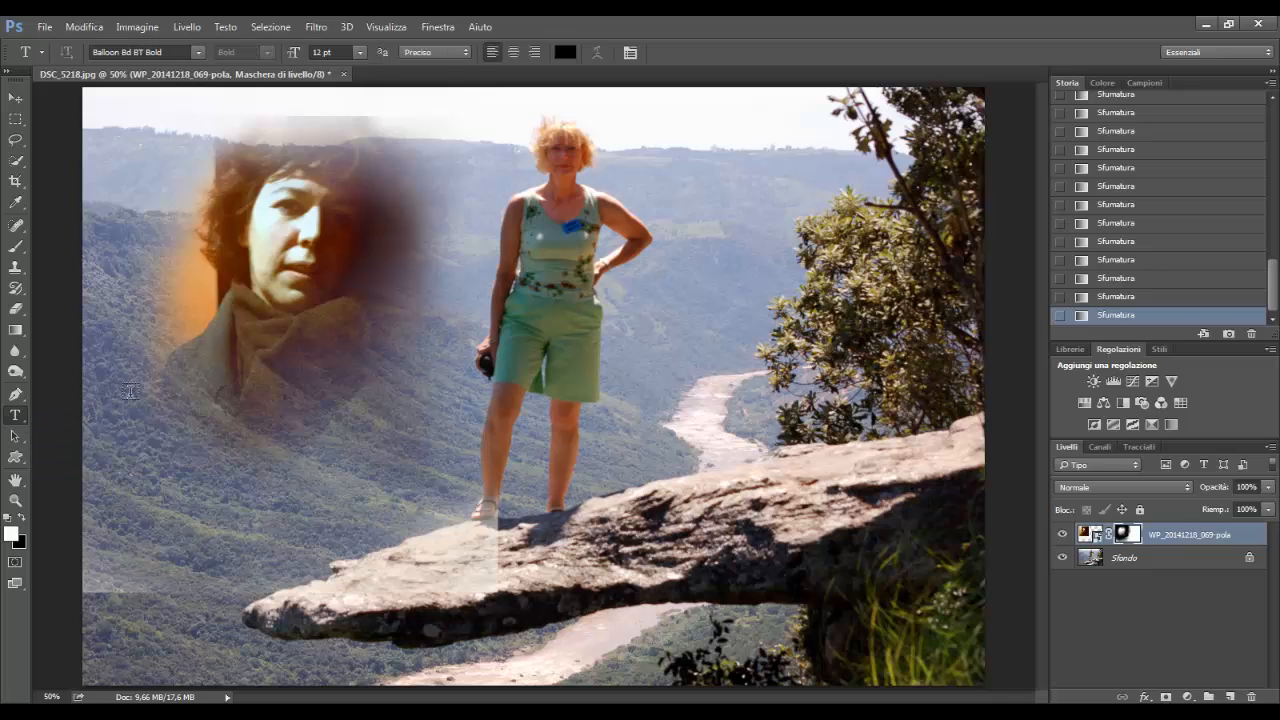
pyautogui.click(200, 51)
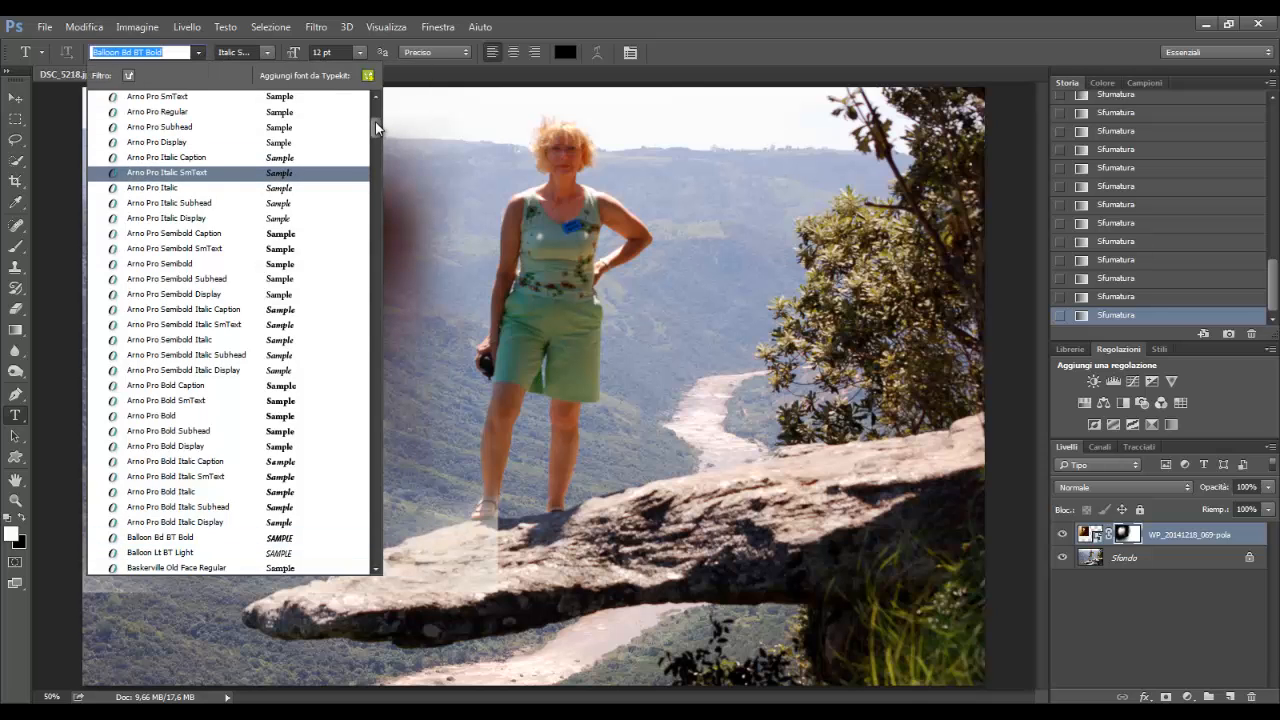
pyautogui.moveTo(377, 125); pyautogui.dragTo(366, 214)
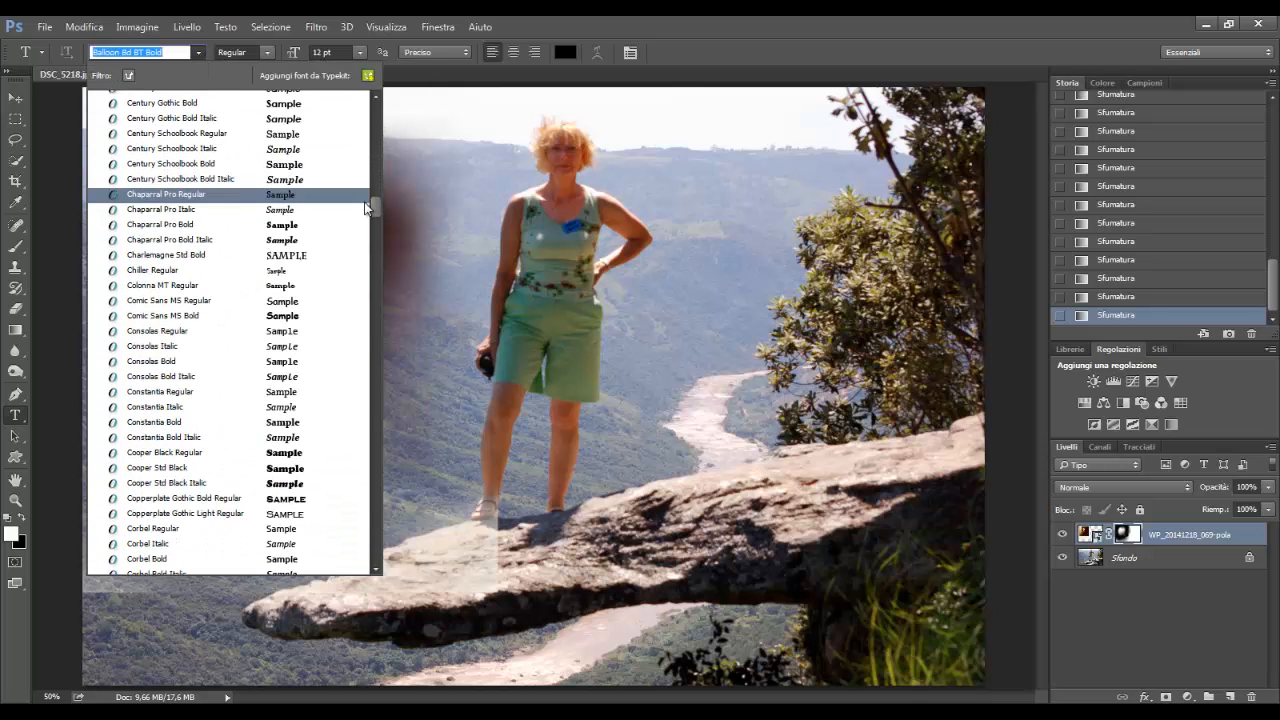
pyautogui.click(322, 249)
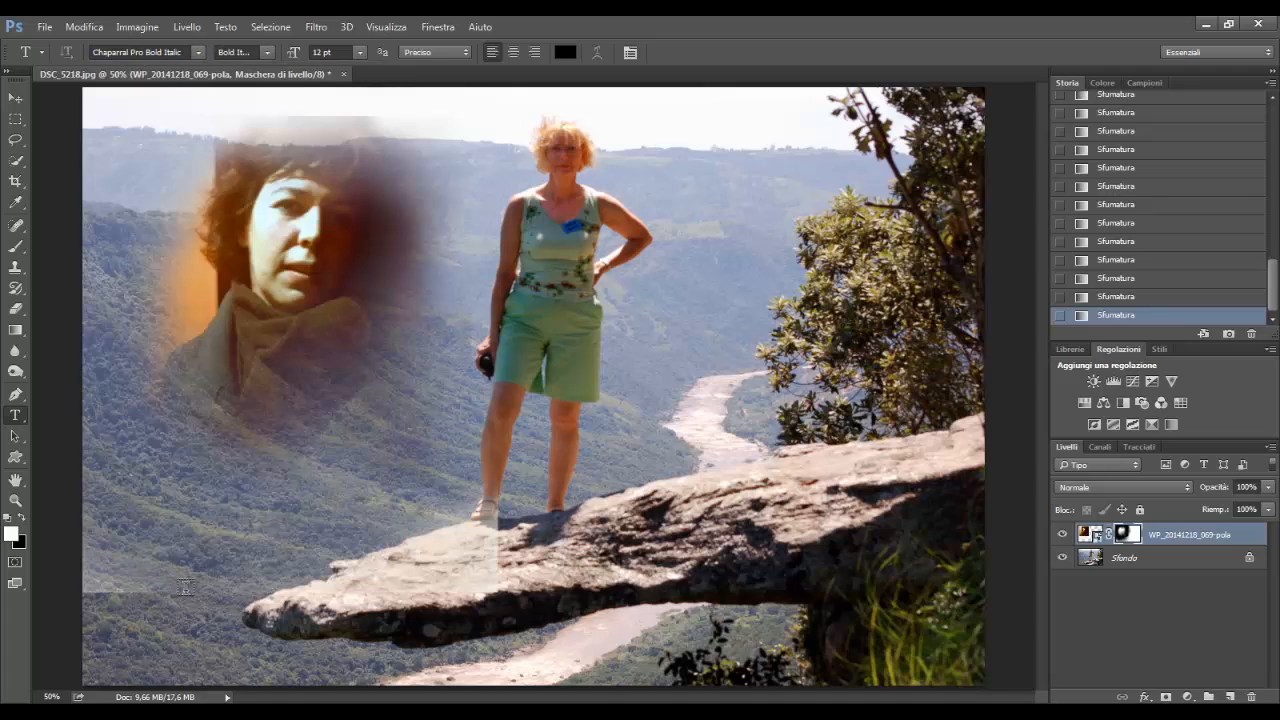
# Add the caption "Ricordo 12 aprile 2014" at 30 pt across the lower-left part of the photo.
pyautogui.click(232, 627)
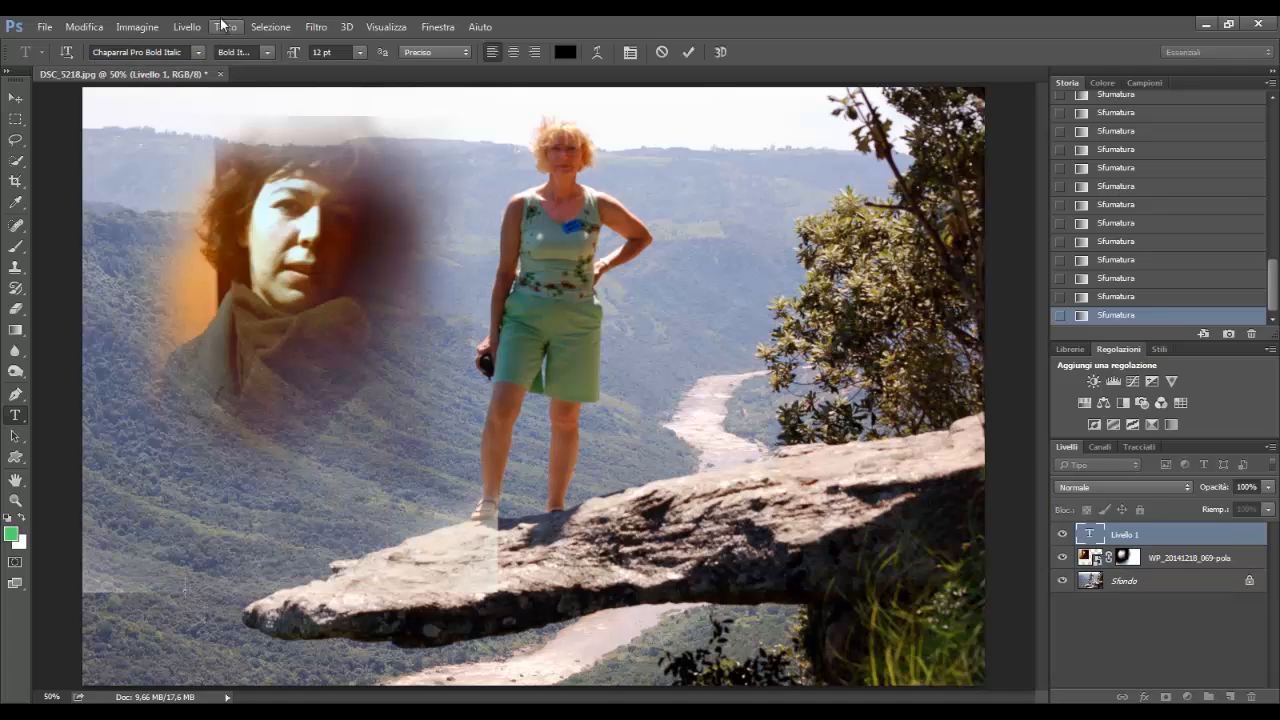
pyautogui.click(359, 52)
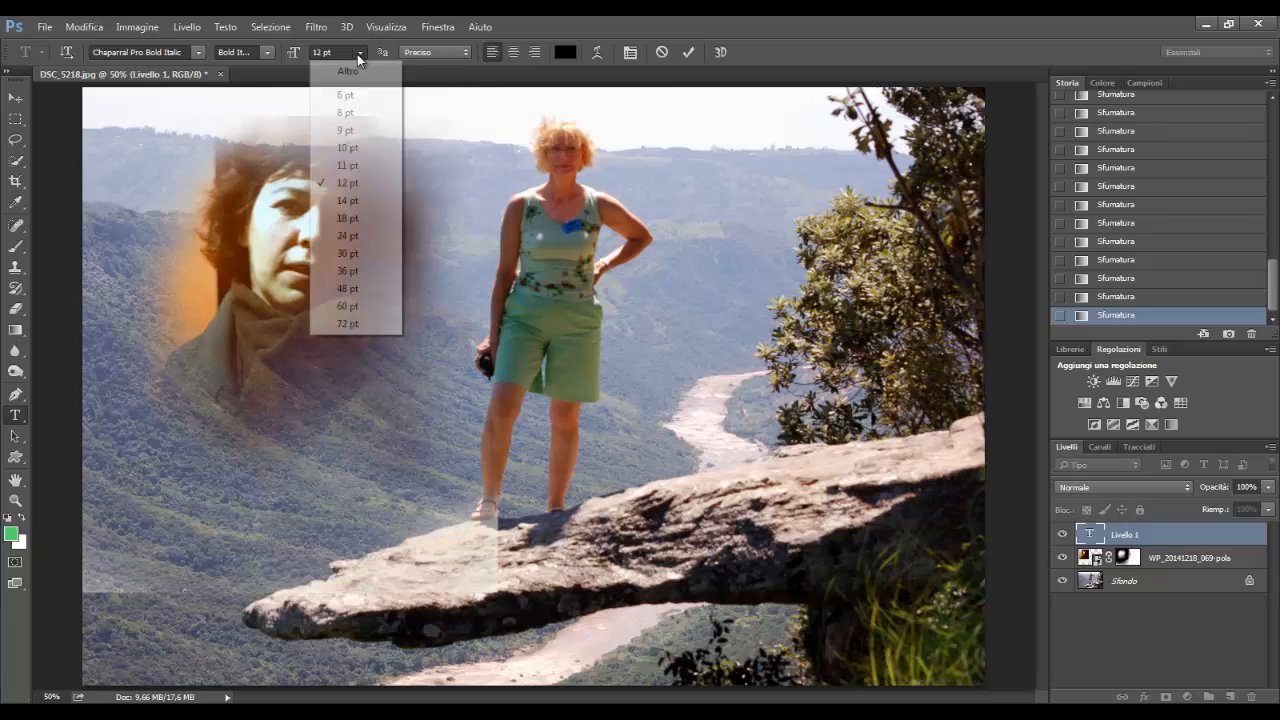
pyautogui.click(347, 254)
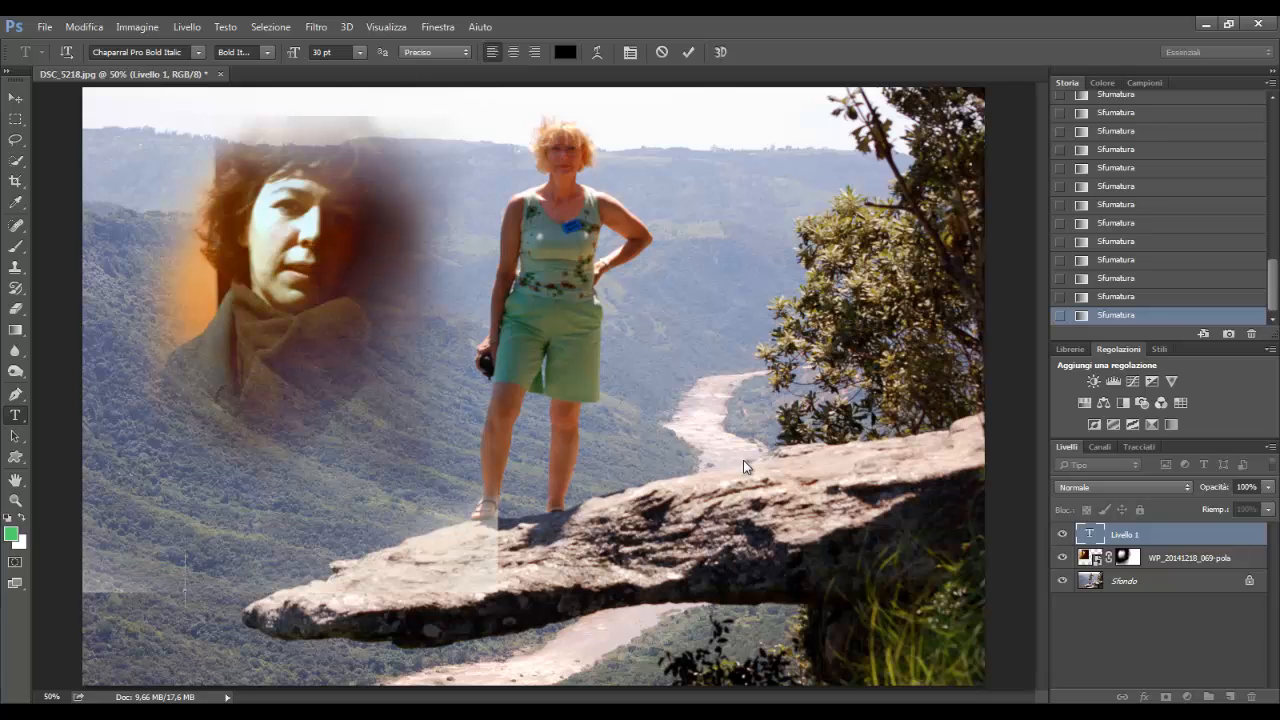
pyautogui.write('Ricordo')
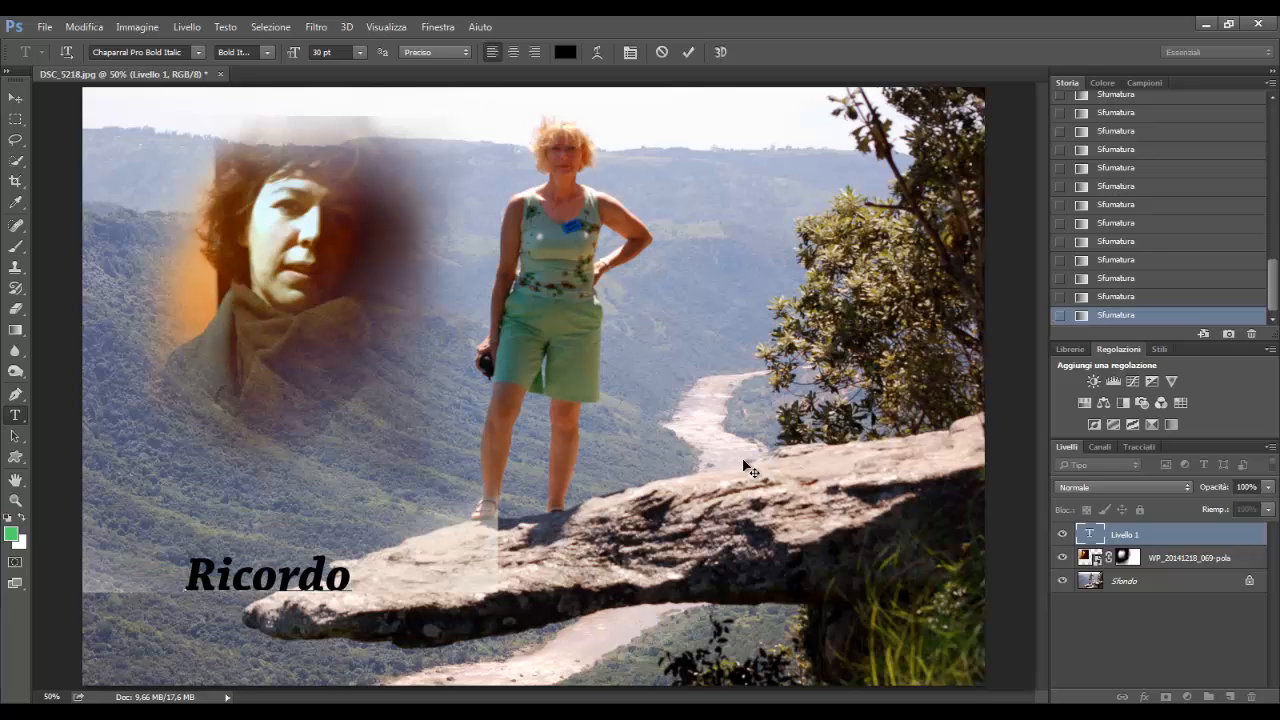
pyautogui.write('12 apri')
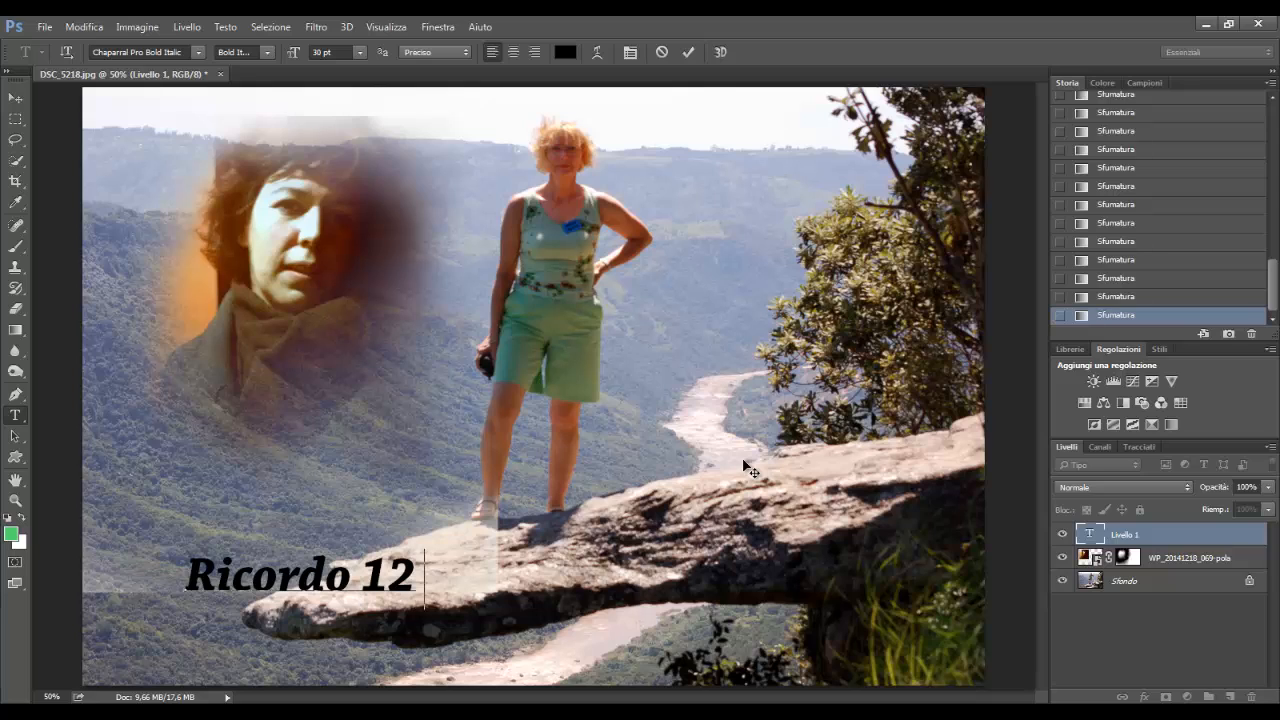
pyautogui.write('le 1')
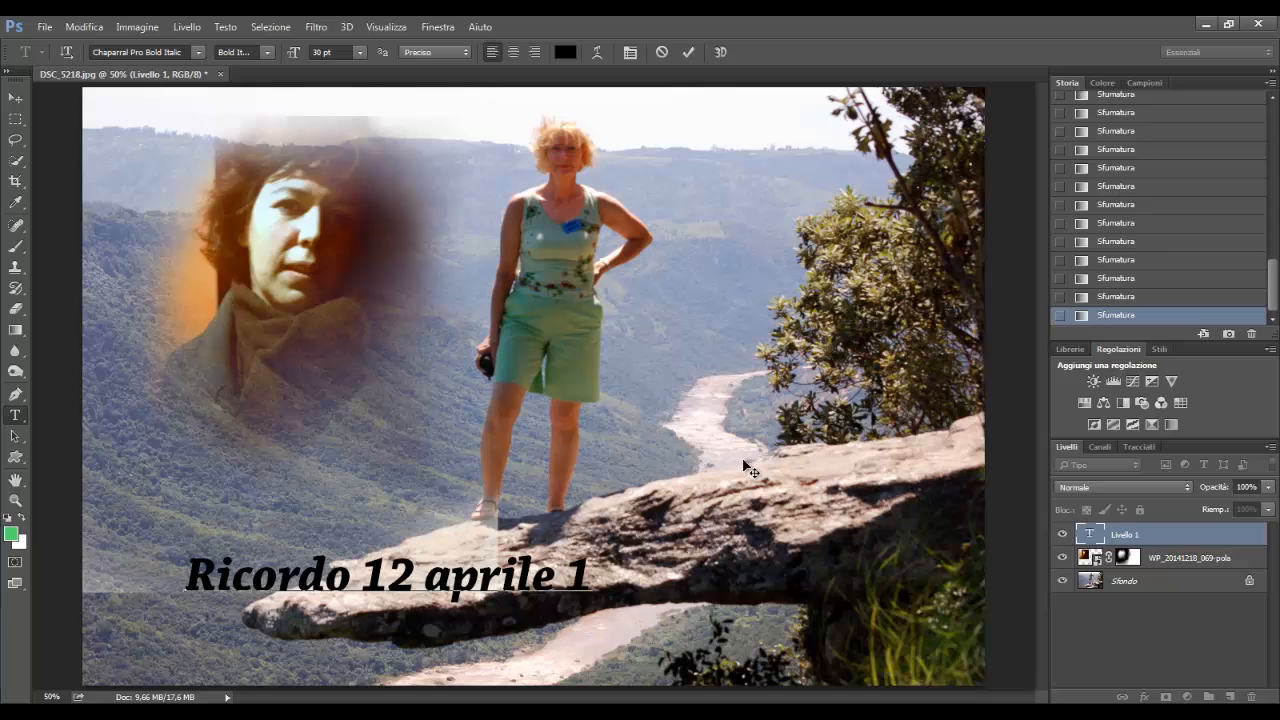
pyautogui.press('BackSpace')
pyautogui.write('2014')
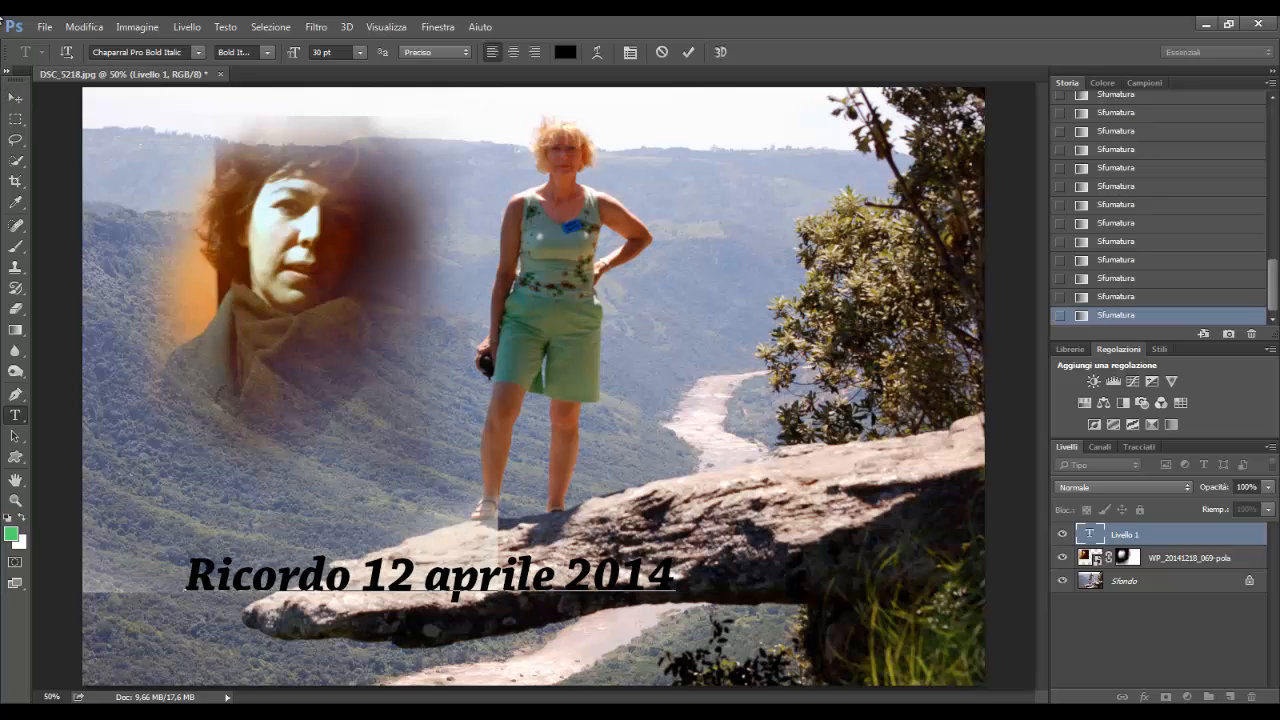
# Move the caption up to just below the blended portrait and set its layer opacity to 53%.
pyautogui.click(15, 99)
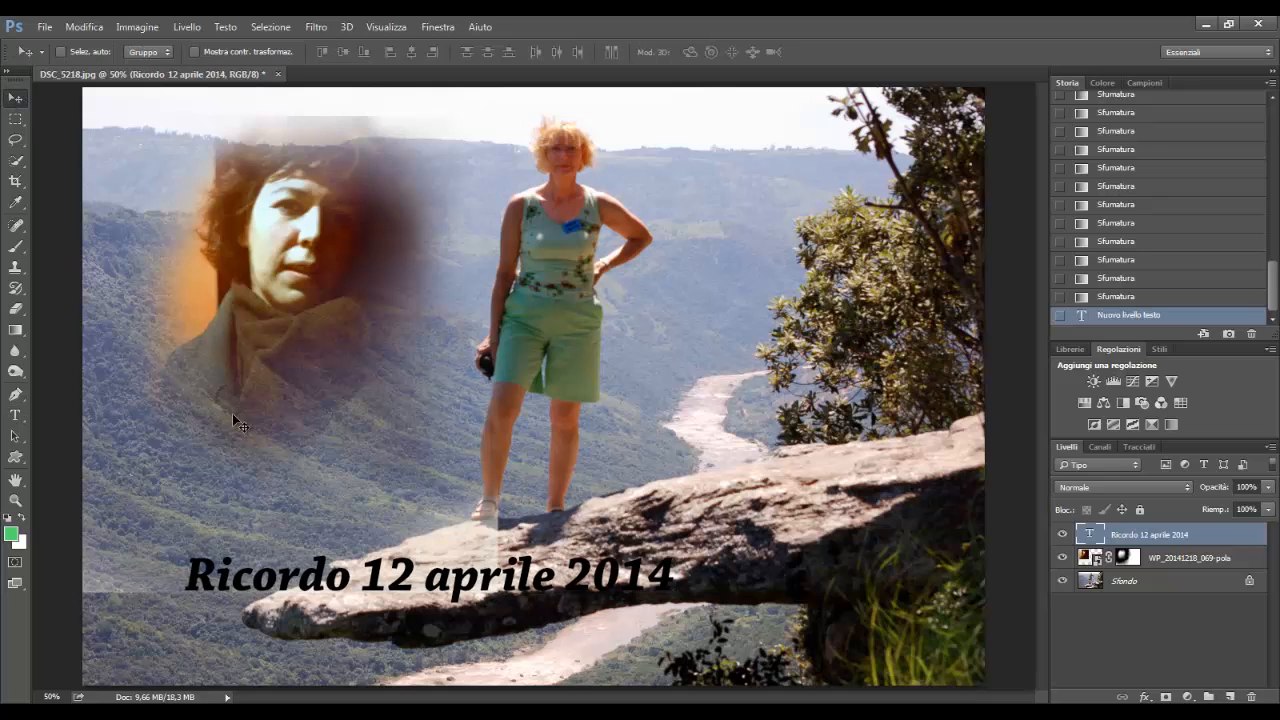
pyautogui.moveTo(375, 580); pyautogui.dragTo(319, 457)
pyautogui.click(1268, 488)
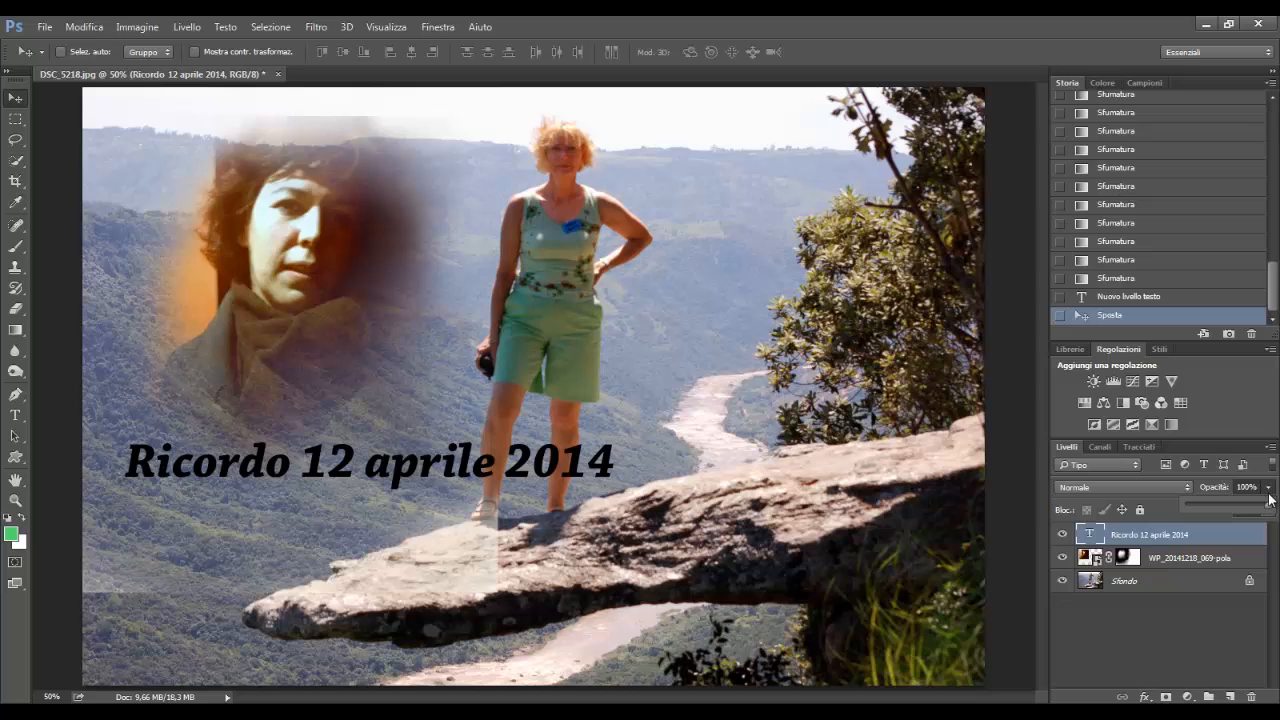
pyautogui.moveTo(1267, 505); pyautogui.dragTo(1229, 497)
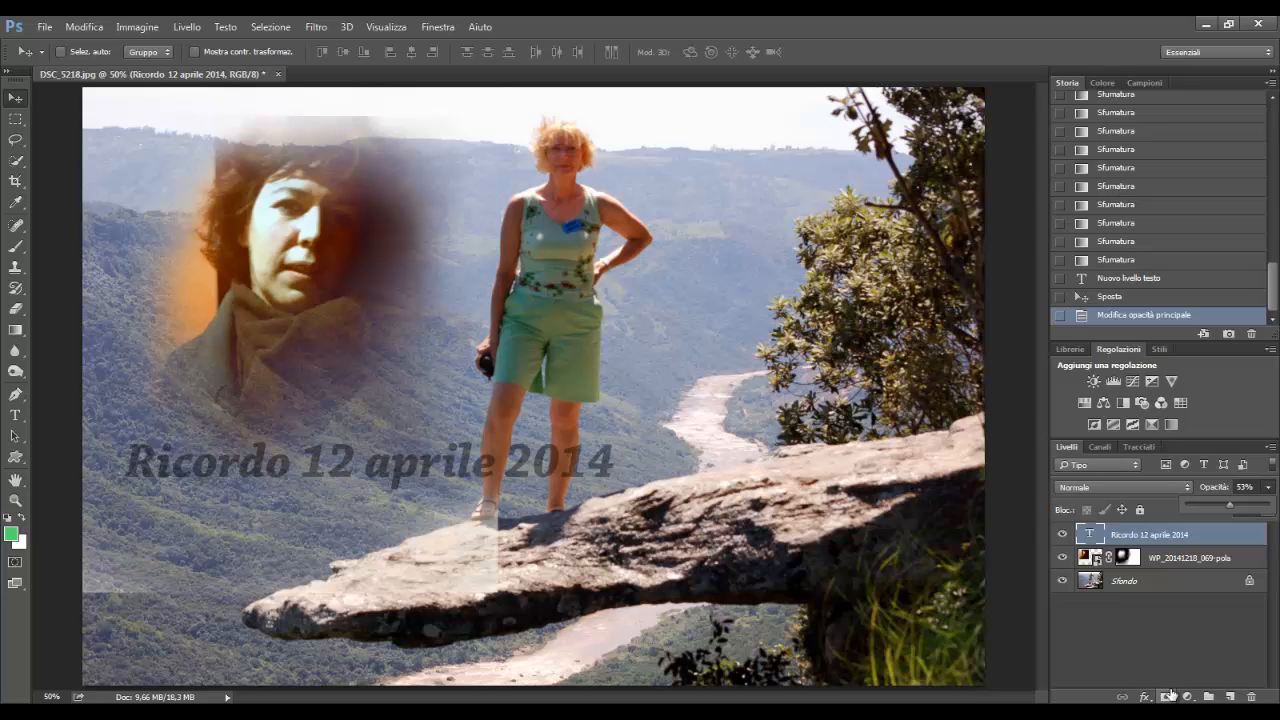
# Flatten the image into a single layer and dismiss the Windows colour scheme warning.
pyautogui.click(189, 26)
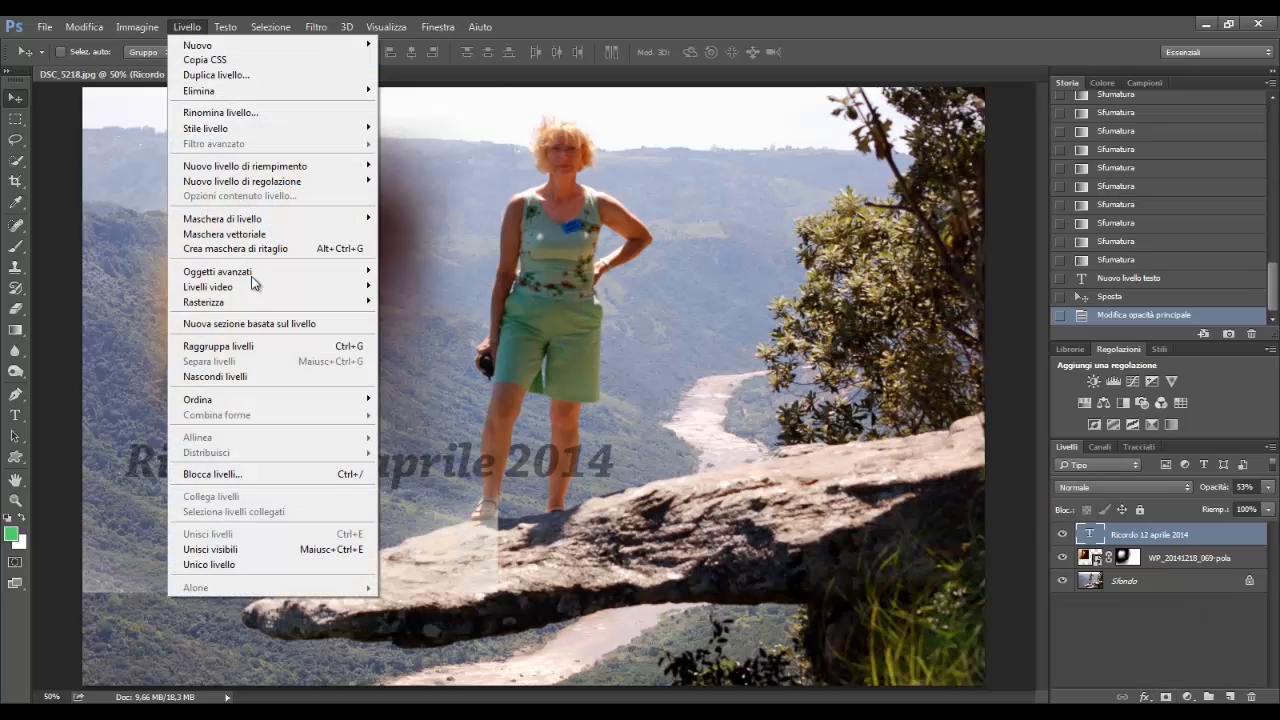
pyautogui.click(278, 564)
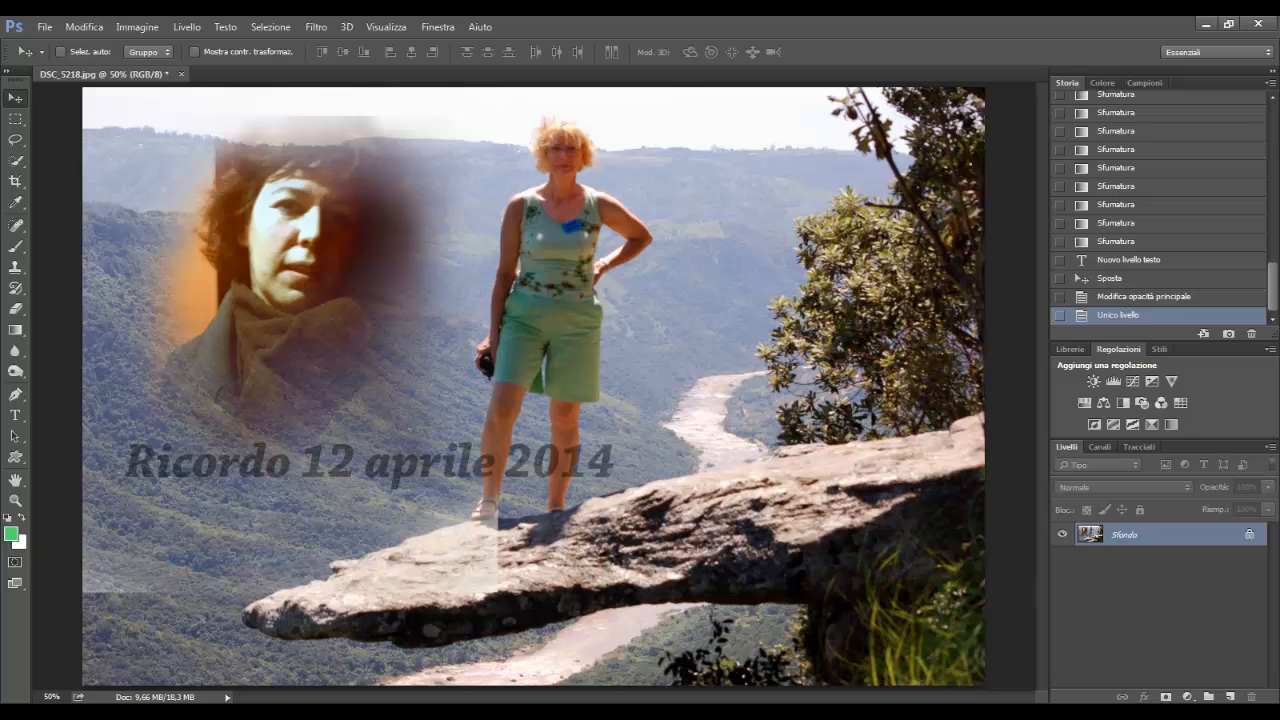
pyautogui.moveTo(1275, 710)
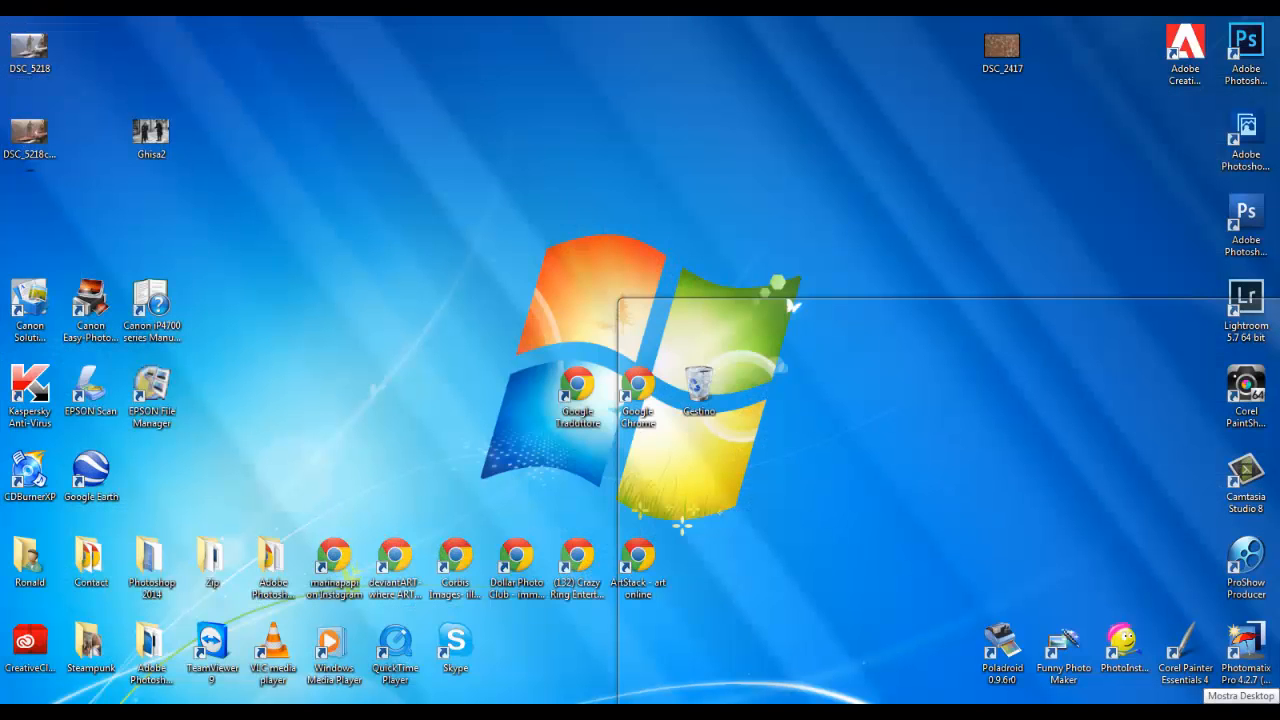
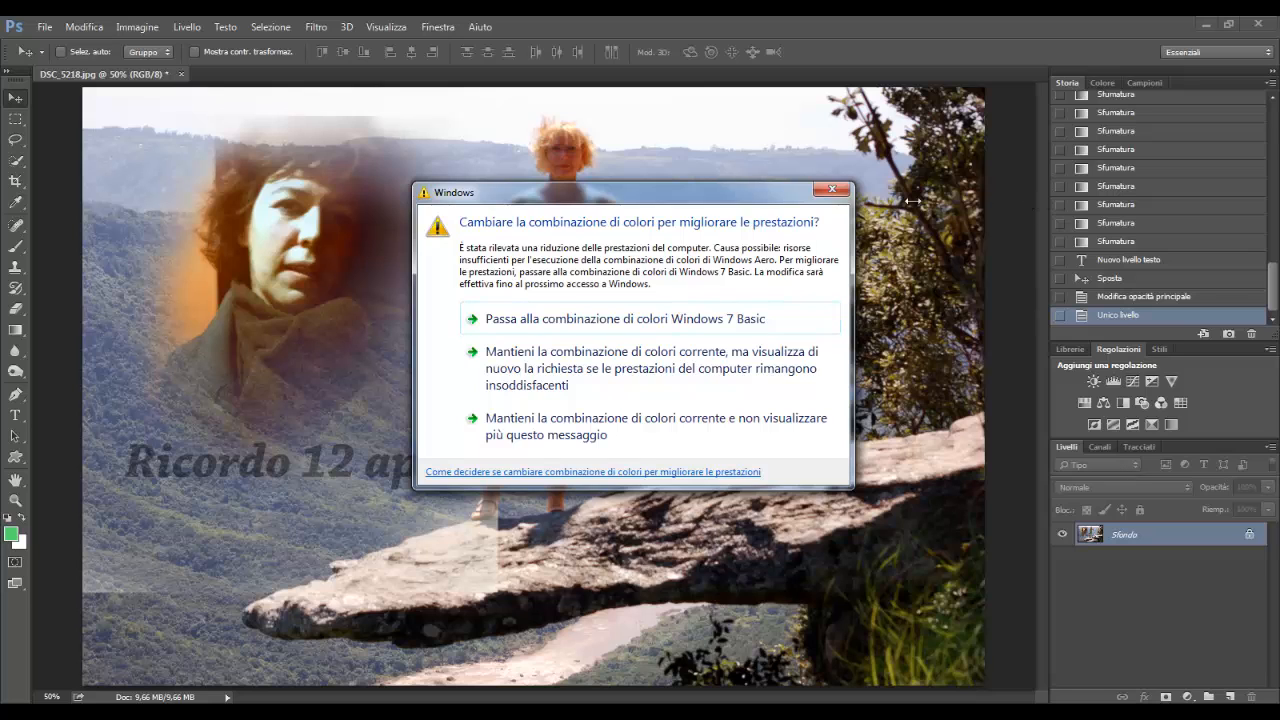
pyautogui.click(833, 189)
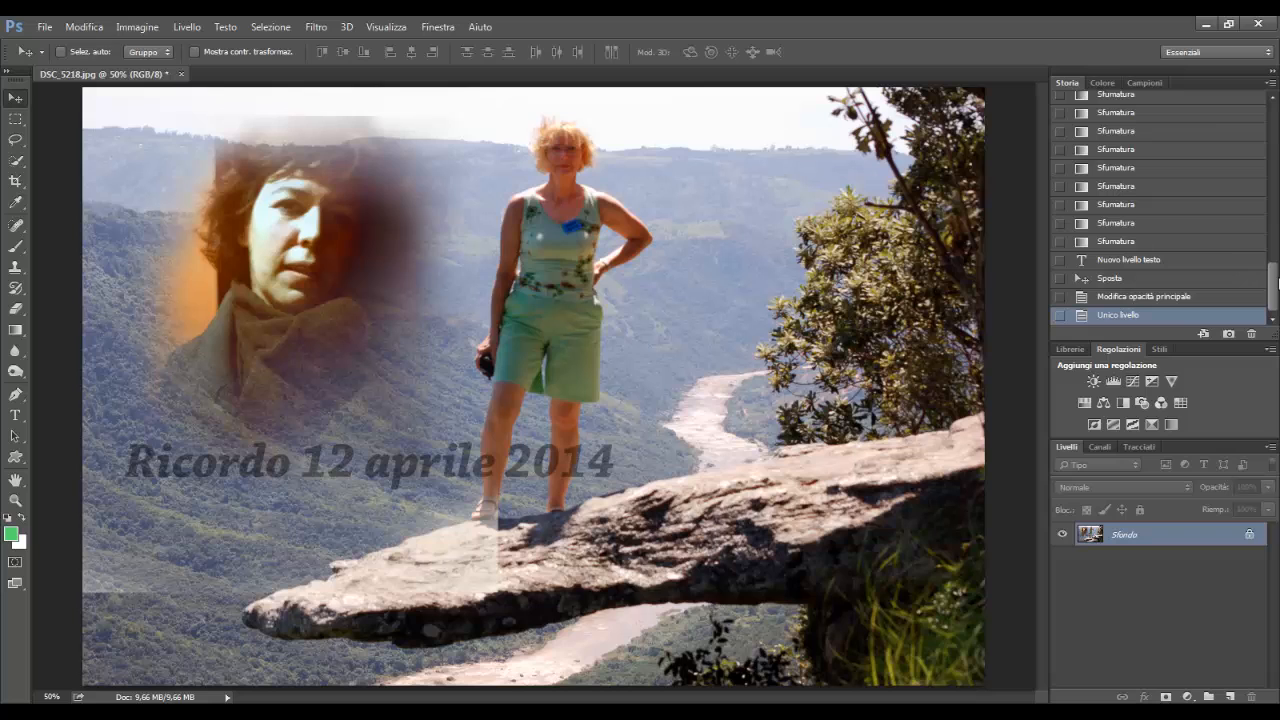
# Step back through the history to the original DSC_5218.jpg state and decline the scan of the removable drive.
pyautogui.moveTo(1273, 288); pyautogui.dragTo(1274, 119)
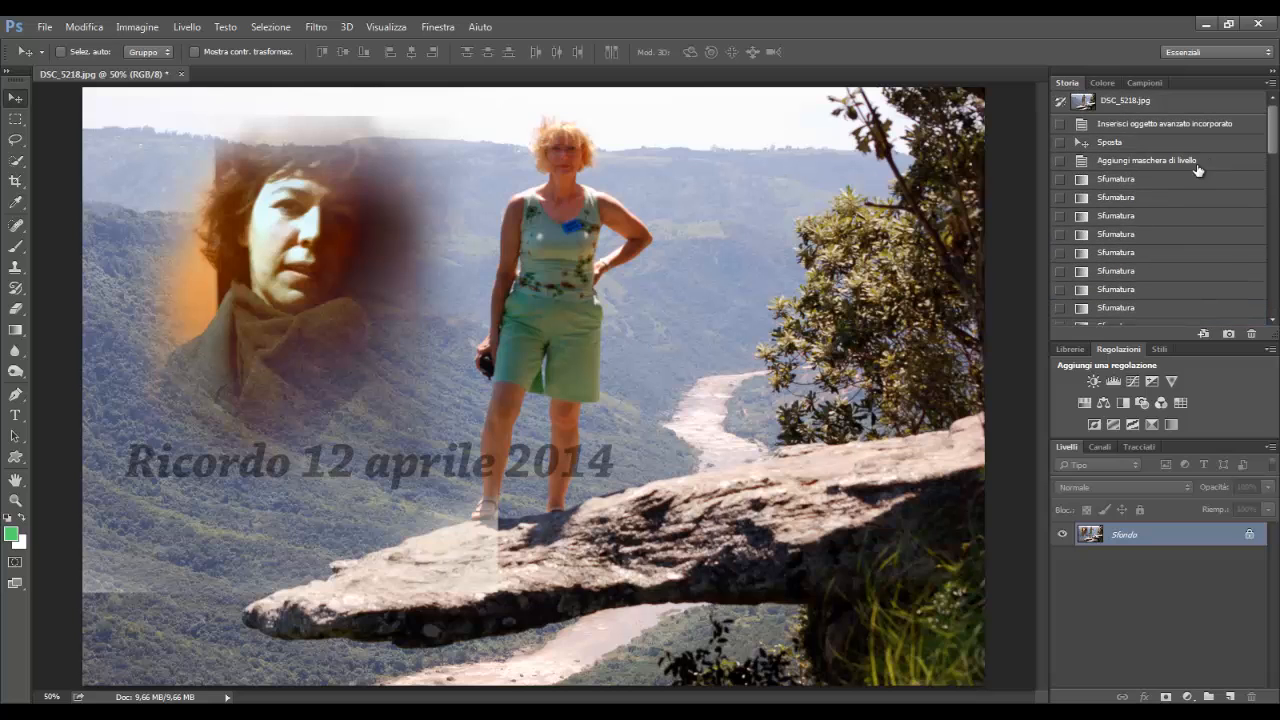
pyautogui.click(1152, 163)
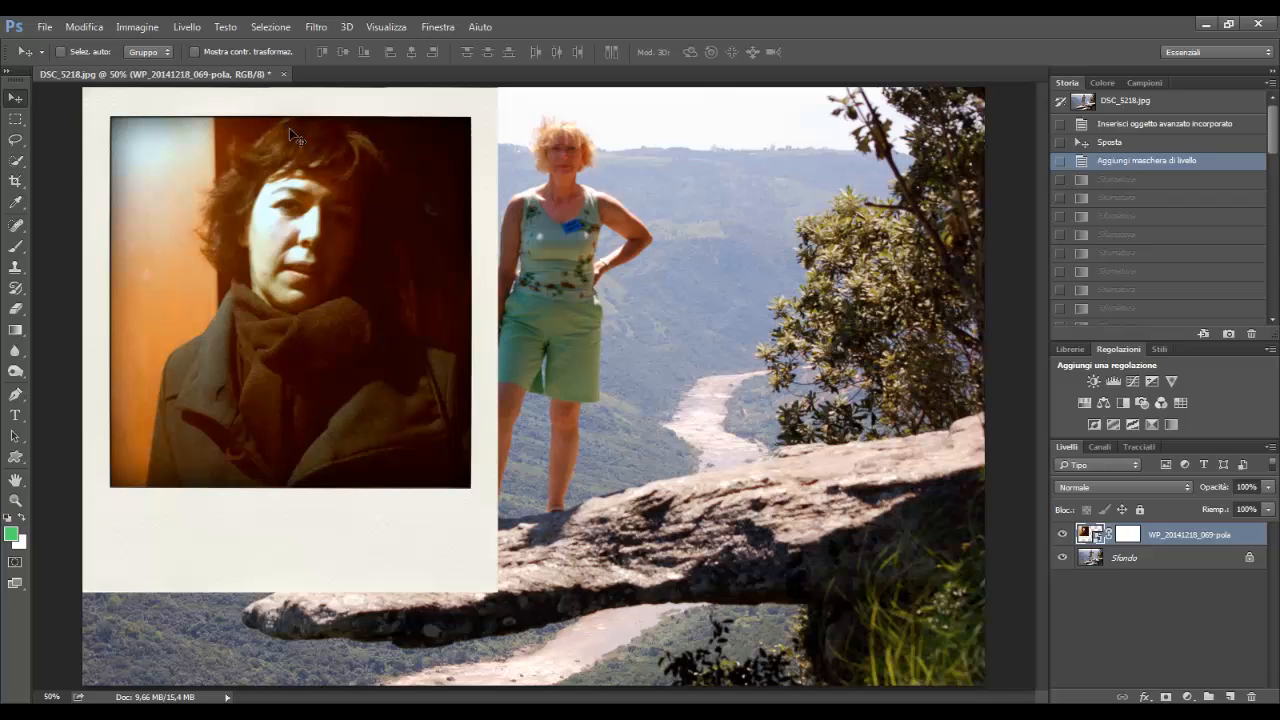
pyautogui.click(1135, 142)
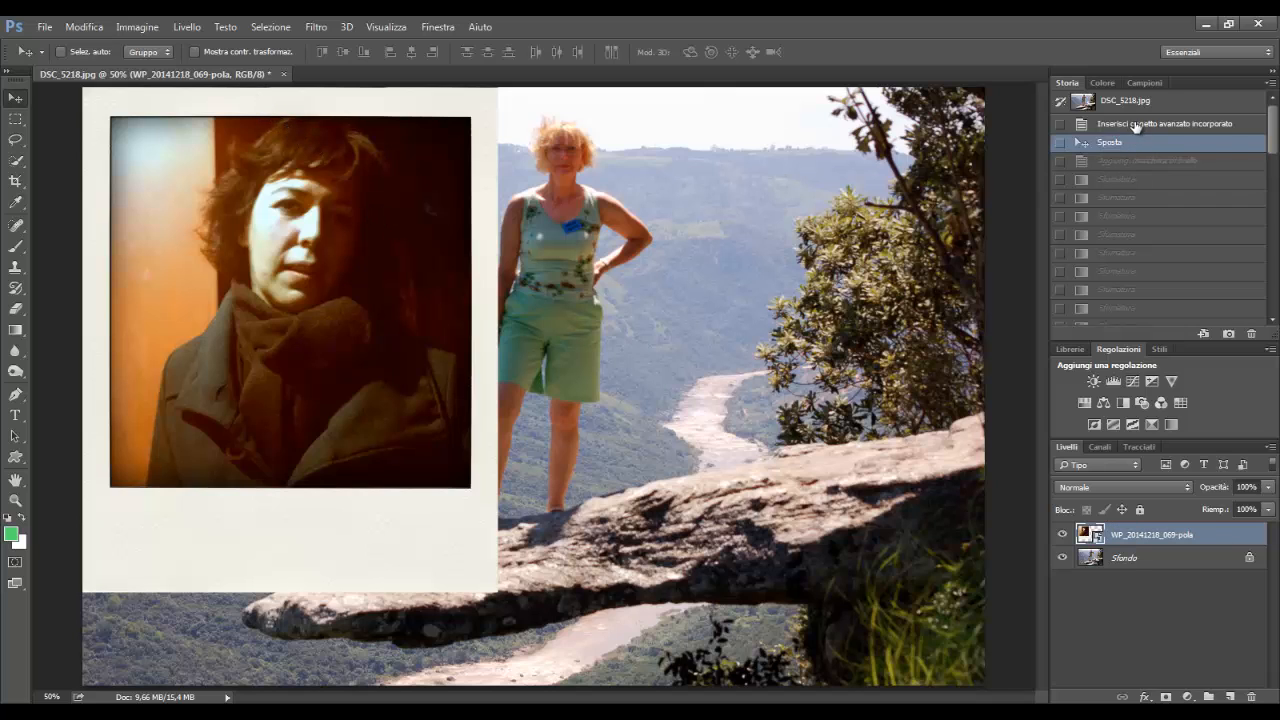
pyautogui.click(1136, 124)
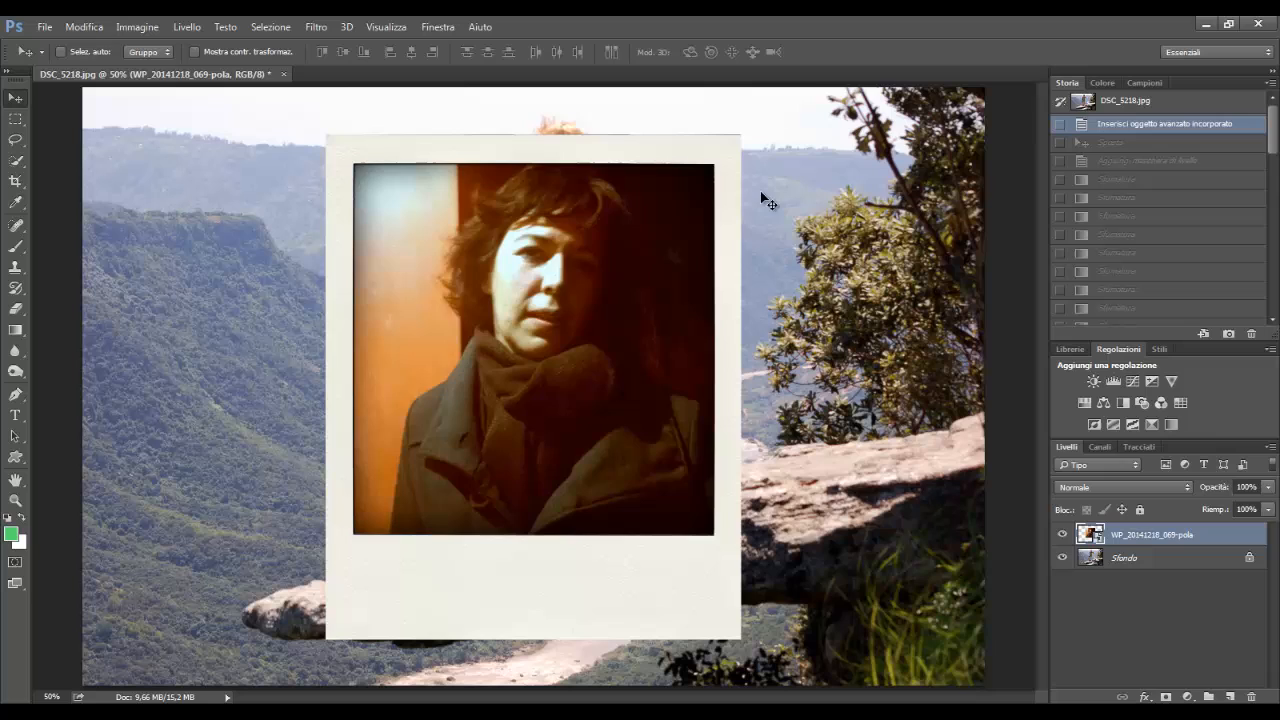
pyautogui.click(1125, 103)
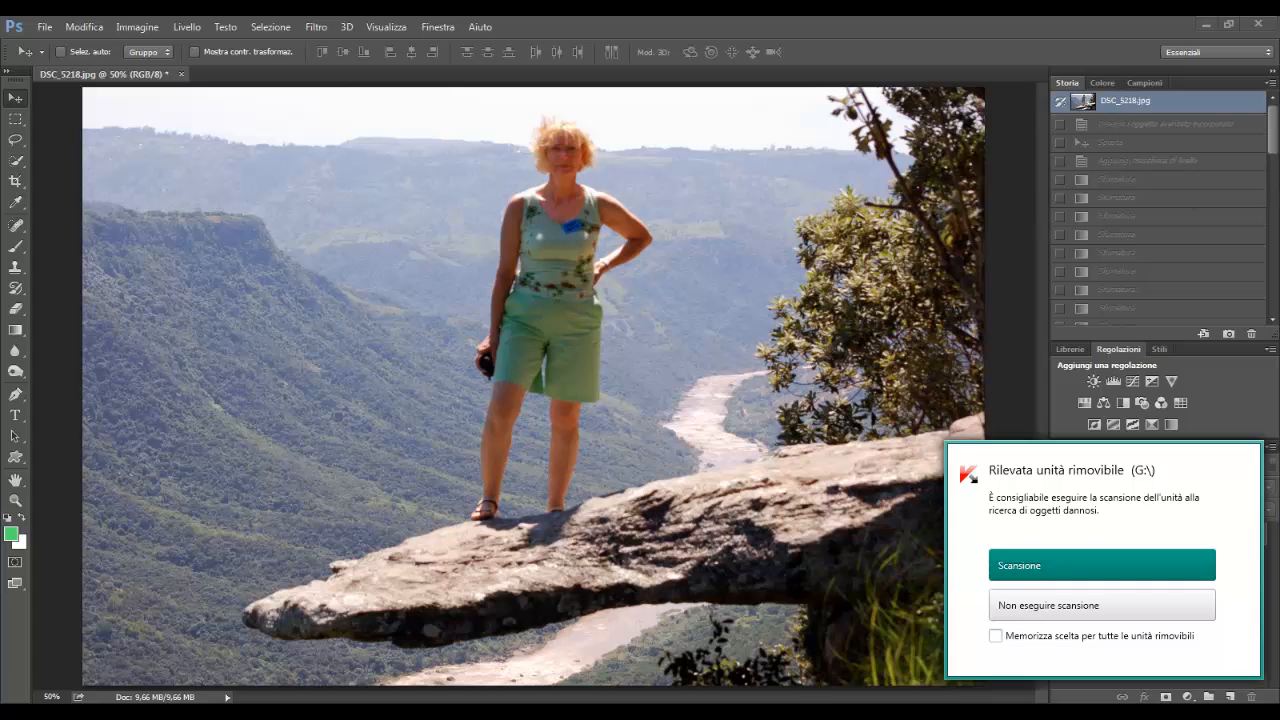
pyautogui.click(1034, 607)
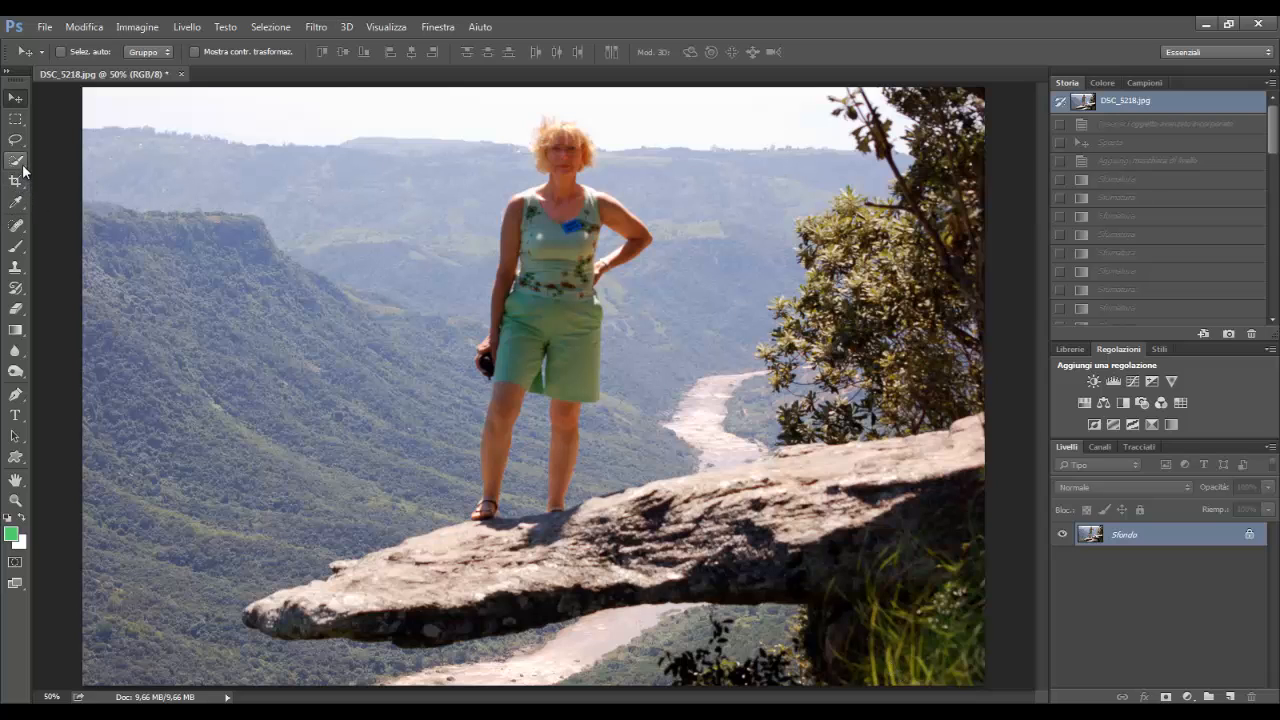
# Select the standing woman with the Quick Selection tool and subtract the gap between her legs.
pyautogui.moveTo(16, 163); pyautogui.dragTo(92, 162)
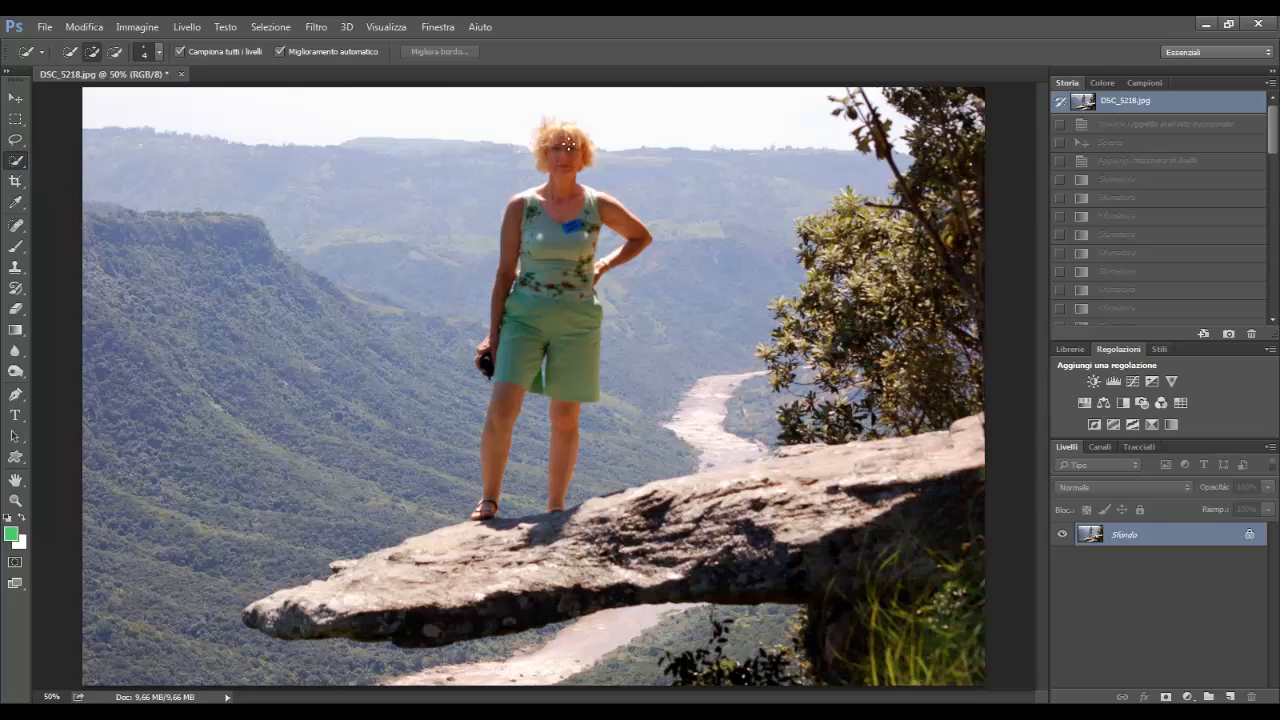
pyautogui.moveTo(570, 142); pyautogui.dragTo(492, 492)
pyautogui.moveTo(556, 371); pyautogui.dragTo(562, 472)
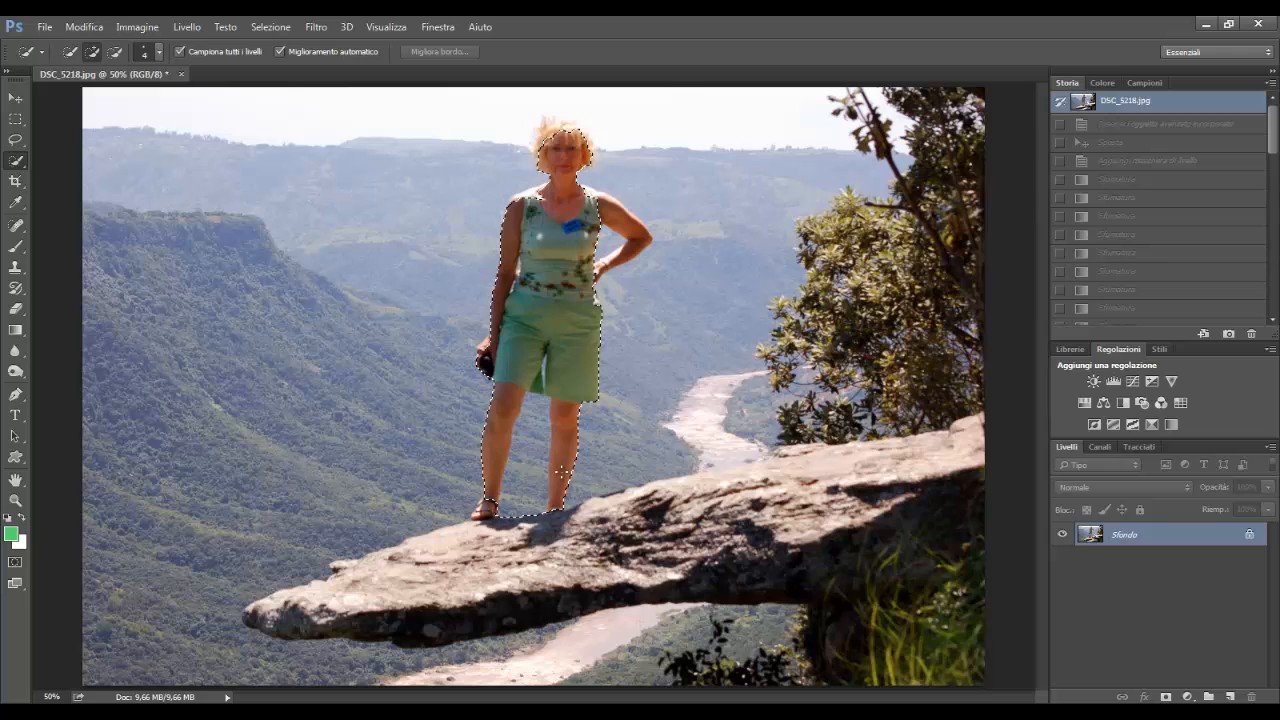
pyautogui.moveTo(486, 509)
pyautogui.mouseDown()
pyautogui.moveTo(532, 459)
pyautogui.moveTo(544, 378)
pyautogui.mouseUp()
pyautogui.click(547, 369)
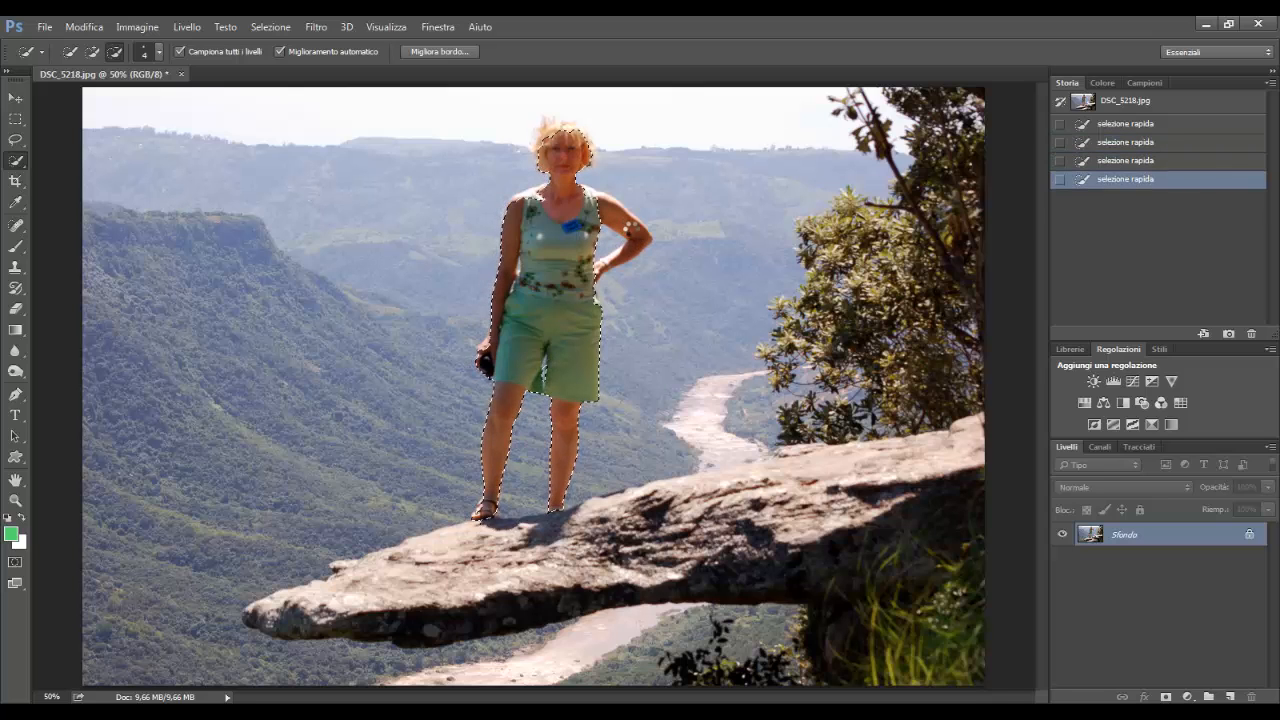
# Extend the selection over the woman's bent arm, leaving out the background between the arm and her body.
pyautogui.keyDown('alt'); pyautogui.click(632, 235); pyautogui.keyUp('alt')
pyautogui.click(187, 27)
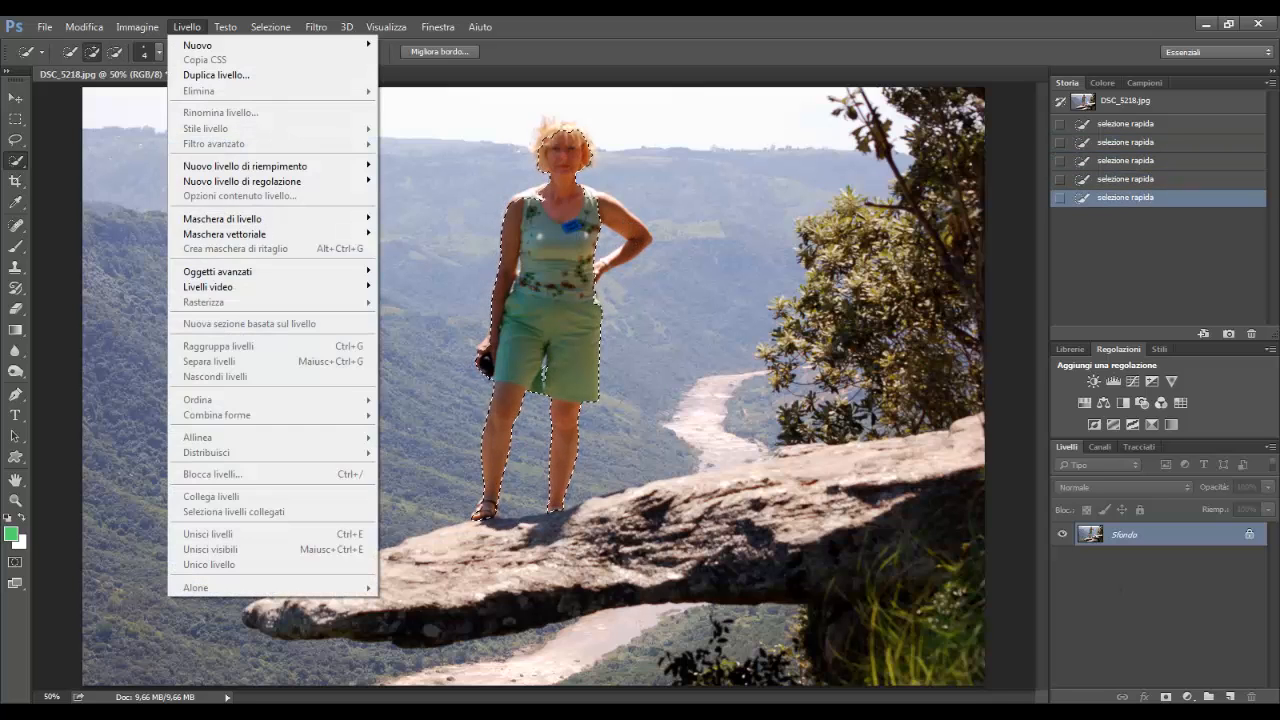
pyautogui.click(669, 151)
pyautogui.moveTo(599, 273)
pyautogui.mouseDown()
pyautogui.moveTo(640, 231)
pyautogui.moveTo(625, 215)
pyautogui.moveTo(631, 234)
pyautogui.mouseUp()
pyautogui.moveTo(595, 192); pyautogui.dragTo(616, 210)
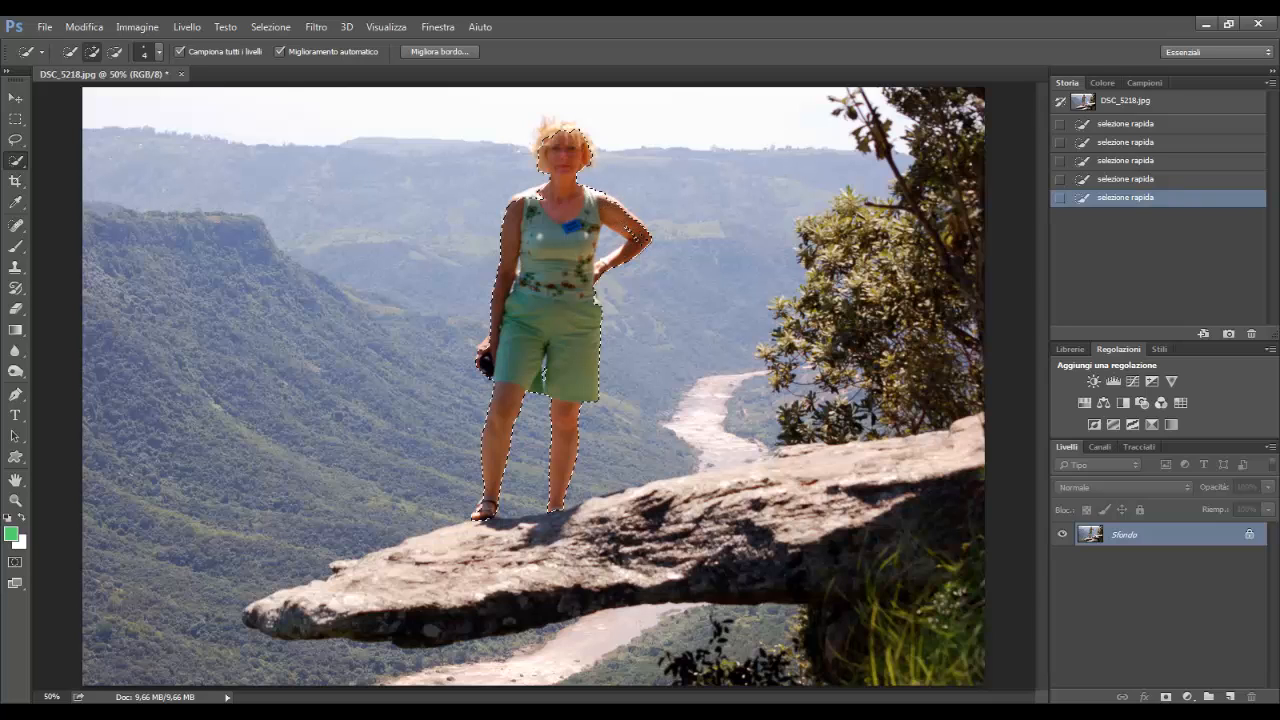
pyautogui.click(637, 235)
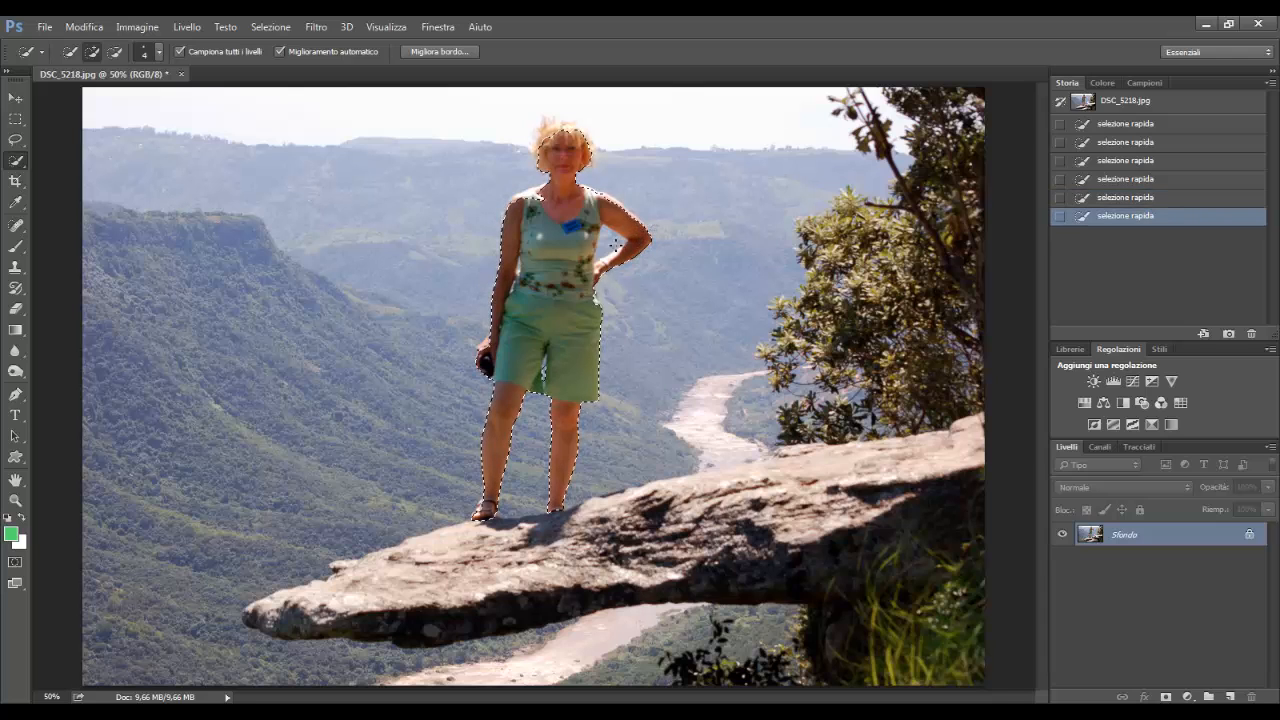
pyautogui.press('alt')
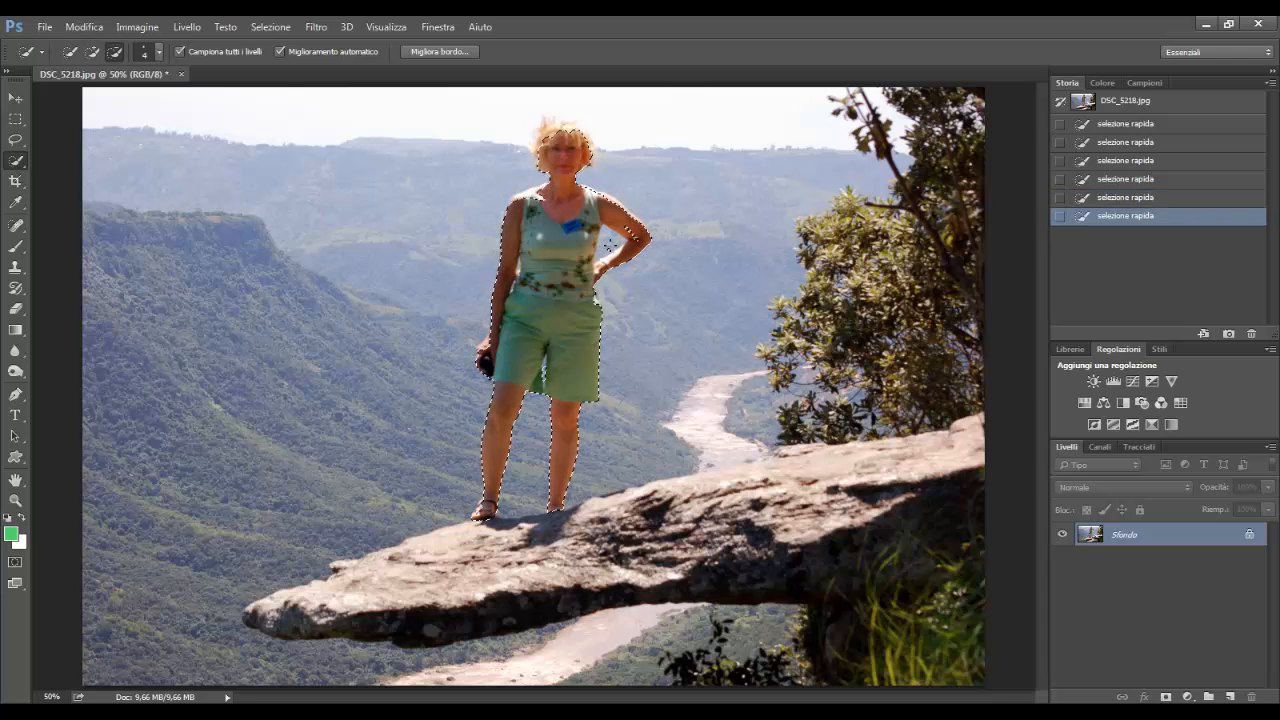
pyautogui.keyDown('alt'); pyautogui.click(640, 249); pyautogui.keyUp('alt')
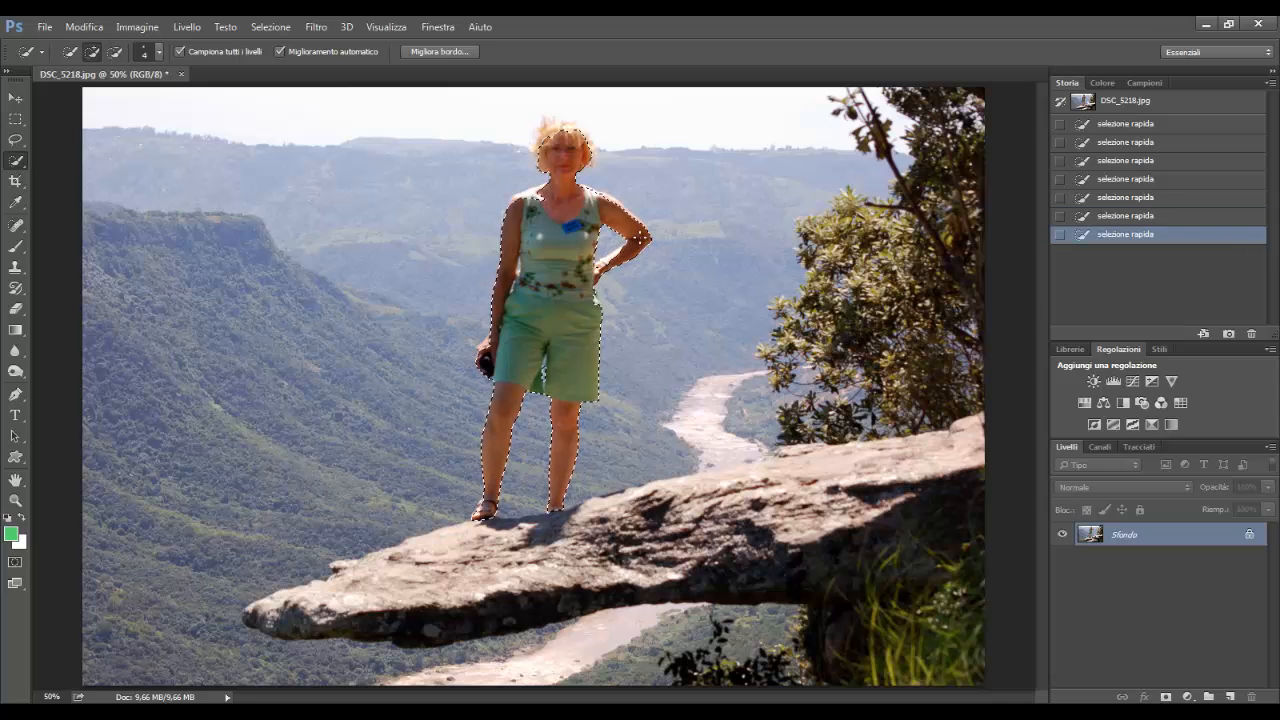
# Add the upper edge of the woman's hair to the selection.
pyautogui.click(584, 127)
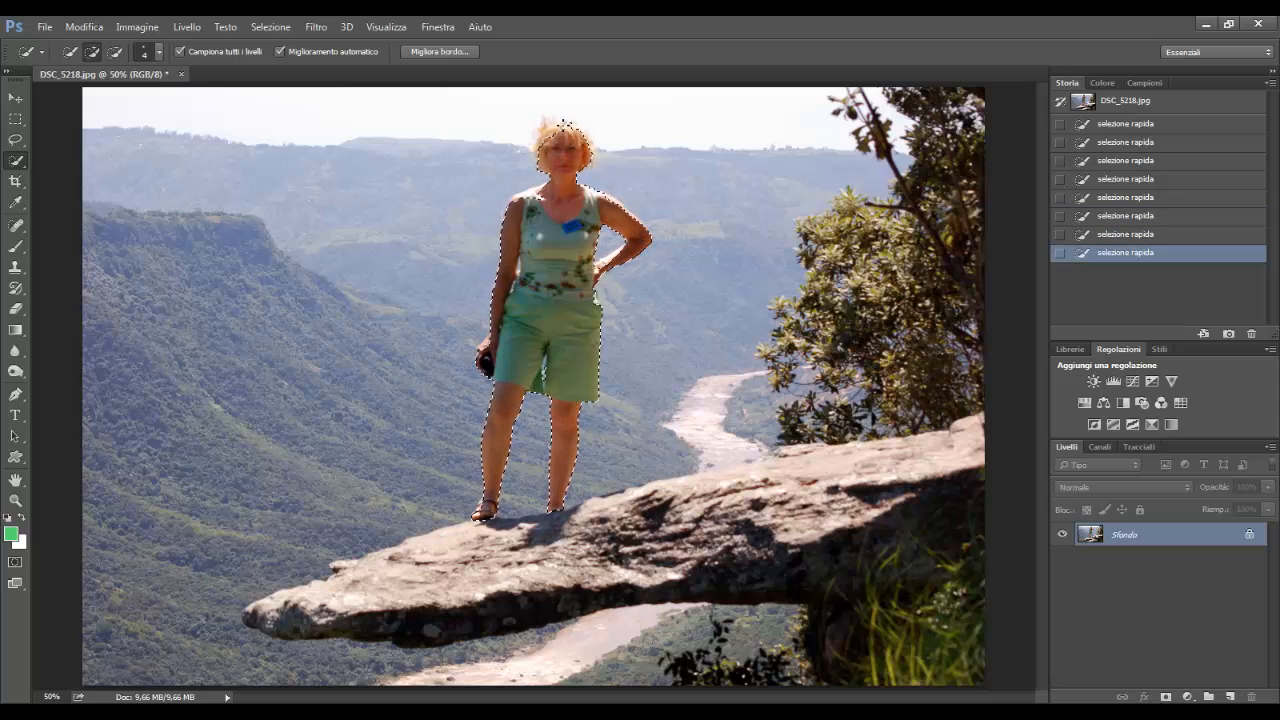
pyautogui.click(548, 130)
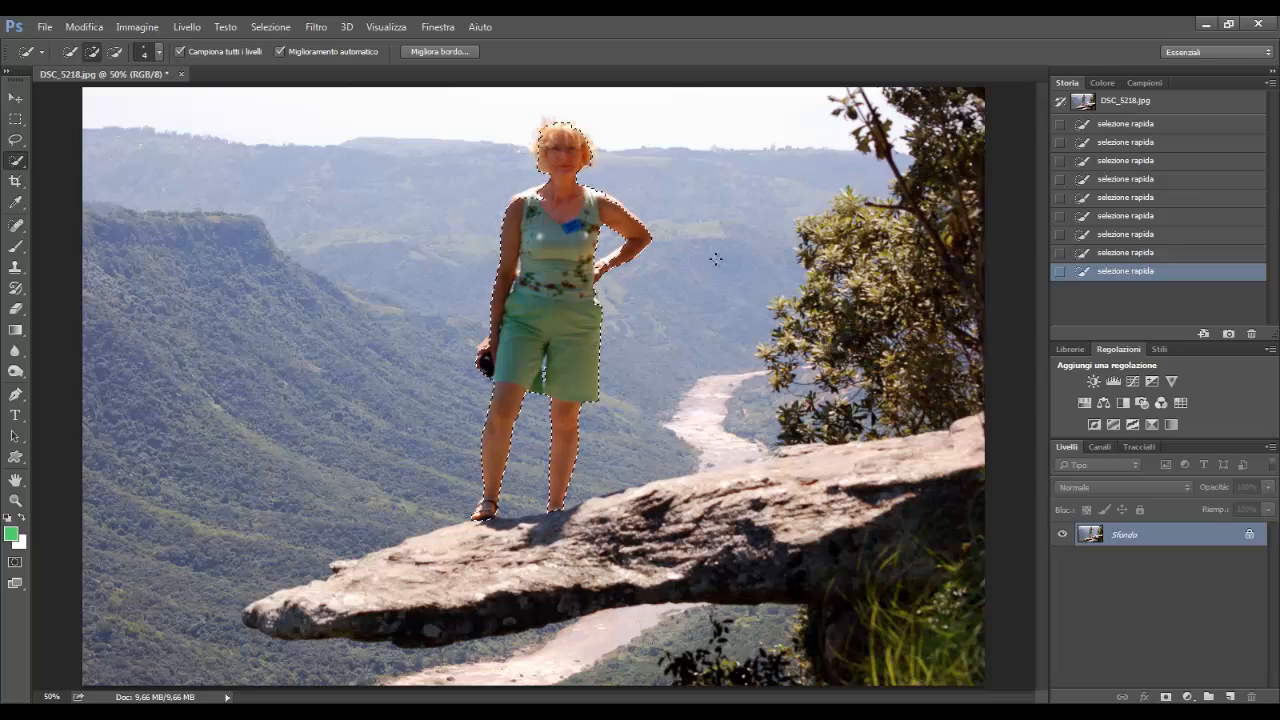
pyautogui.click(784, 299)
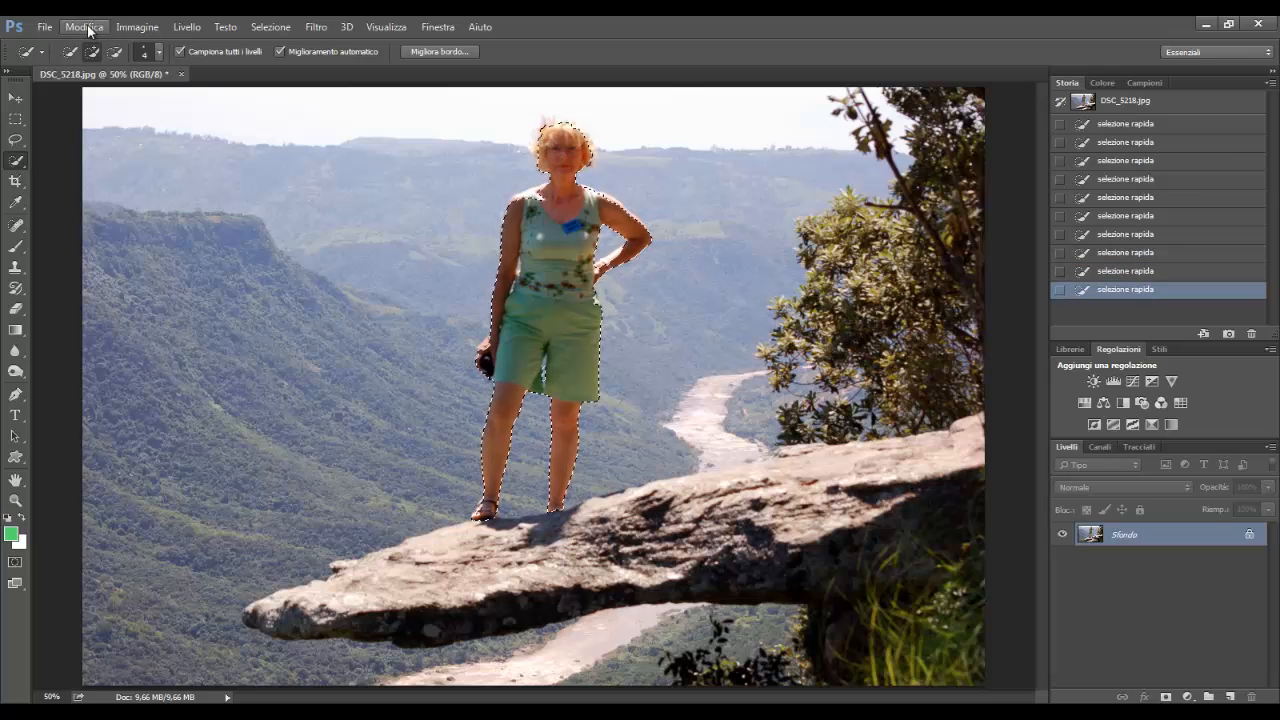
# Create a new A4 document at 300 pixels per inch with a white background and float its window over the photo's left side.
pyautogui.click(44, 26)
pyautogui.click(58, 47)
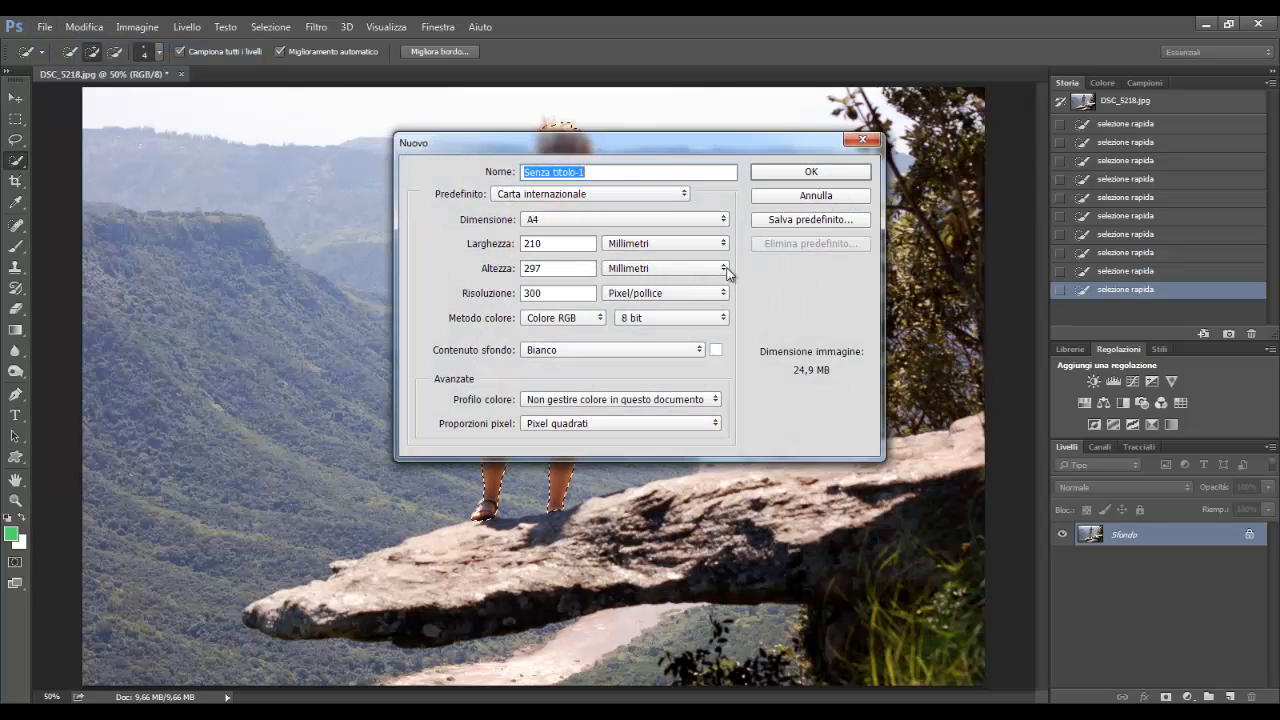
pyautogui.click(819, 174)
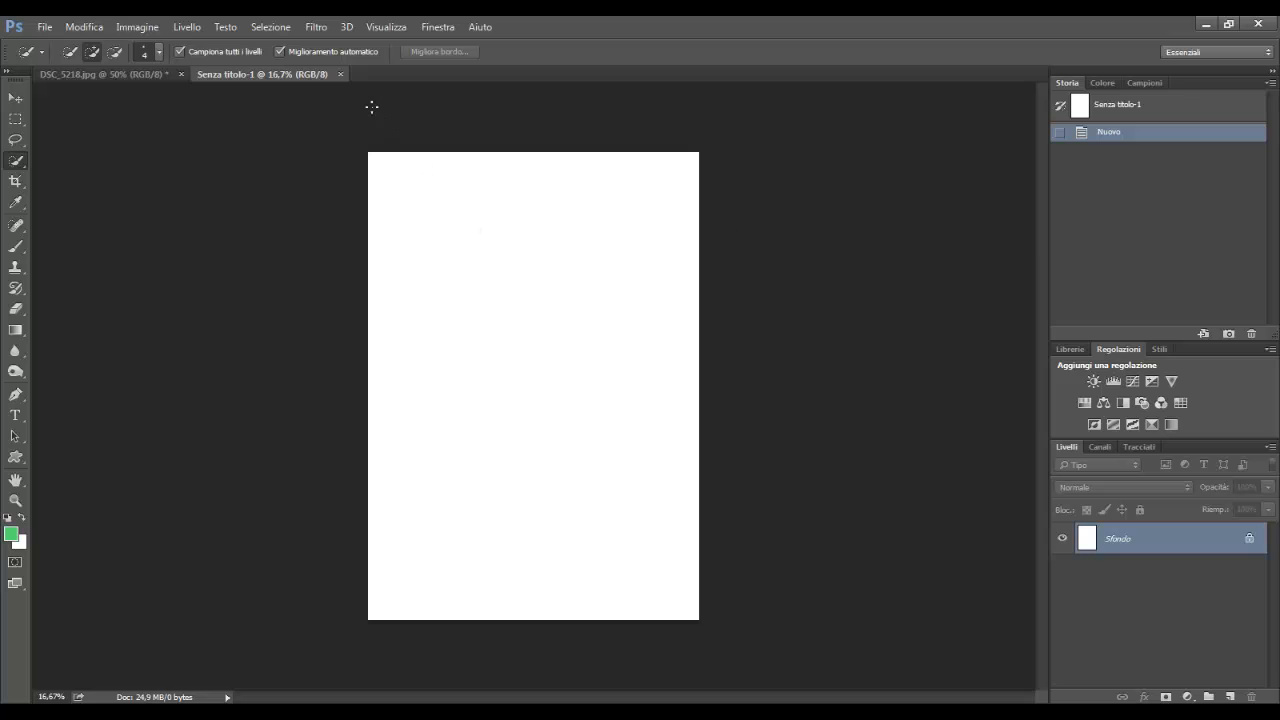
pyautogui.moveTo(270, 77); pyautogui.dragTo(330, 217)
pyautogui.moveTo(424, 218); pyautogui.dragTo(278, 257)
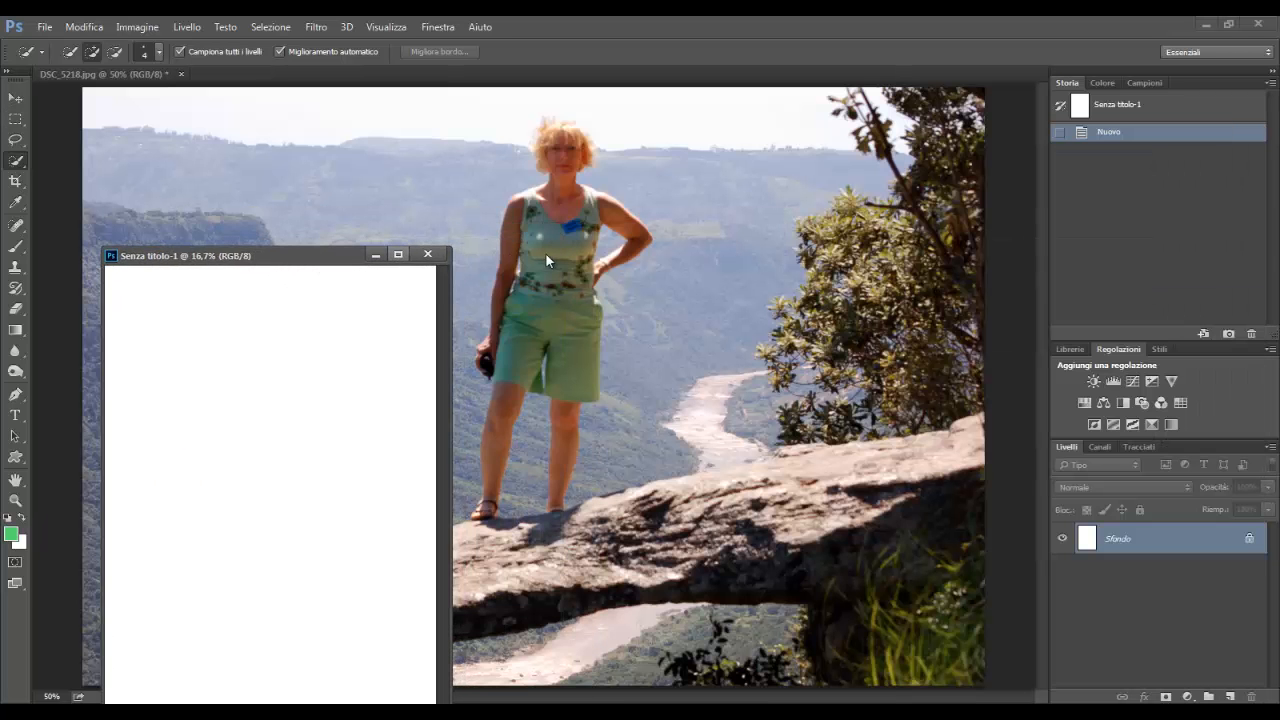
# Copy the selected woman into the new blank document with the Move tool and shift that document's window over the photo's centre.
pyautogui.click(546, 252)
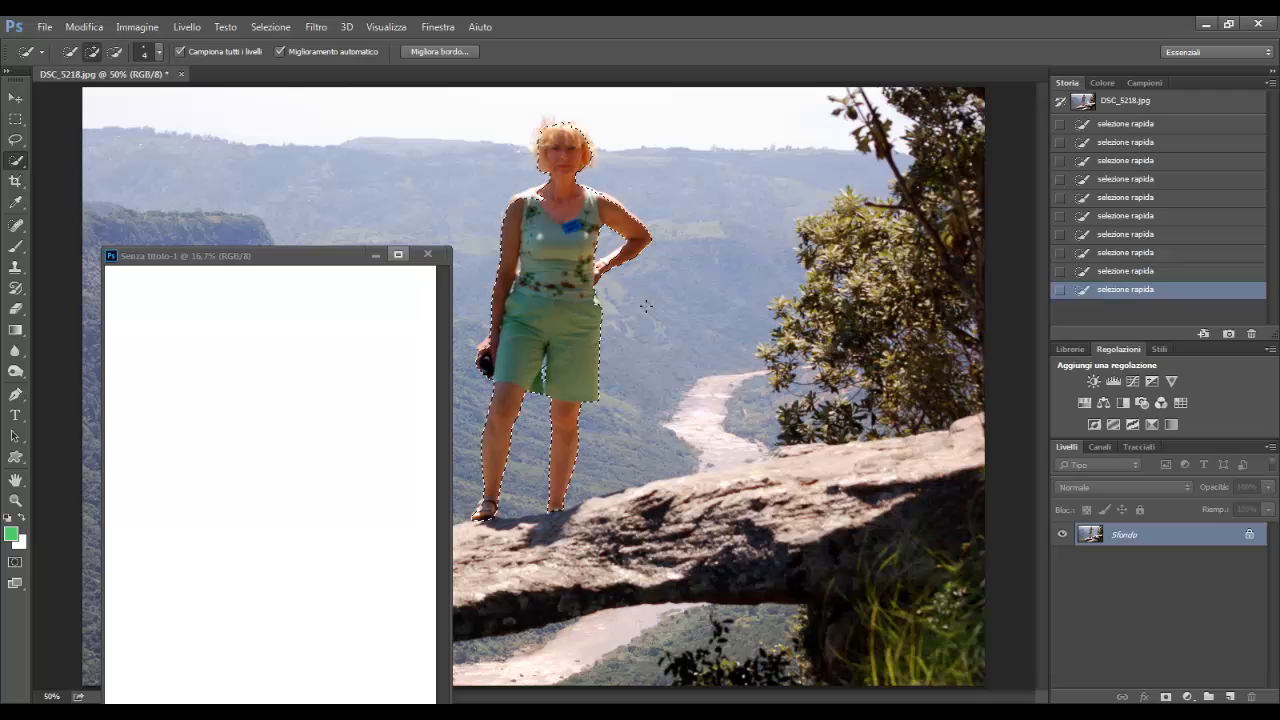
pyautogui.click(17, 97)
pyautogui.moveTo(490, 336); pyautogui.dragTo(309, 513)
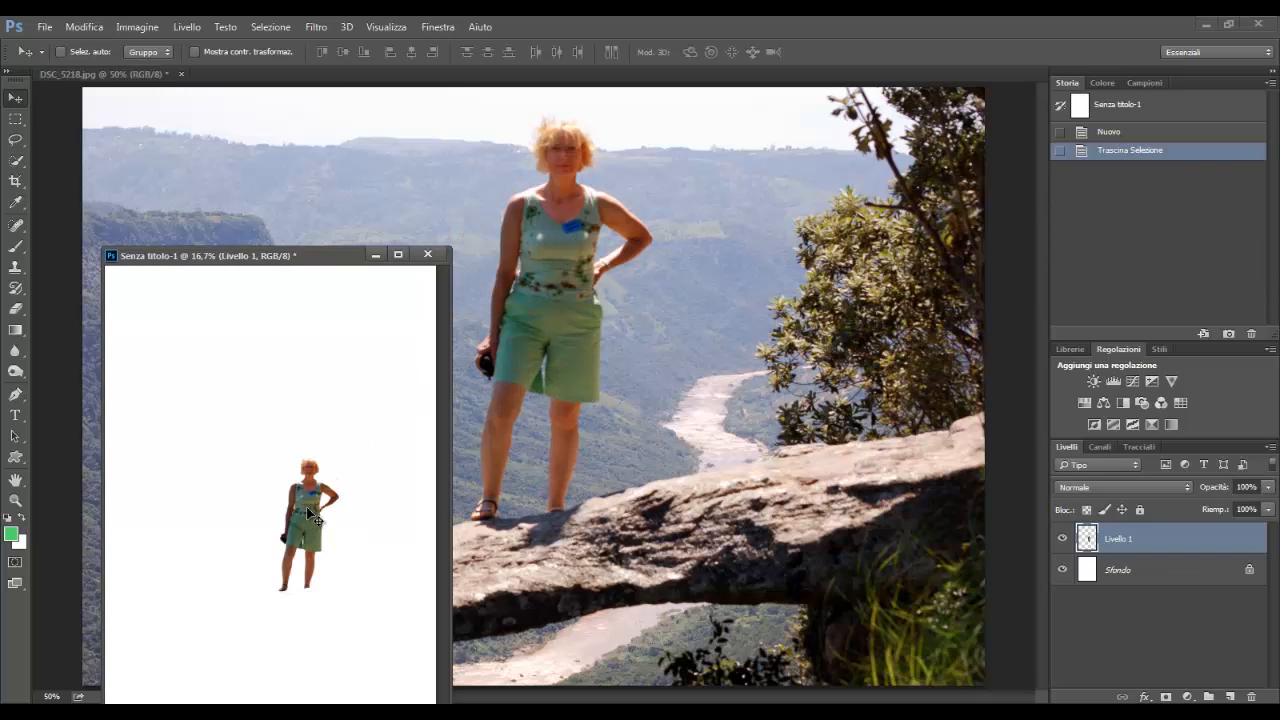
pyautogui.moveTo(356, 256); pyautogui.dragTo(699, 160)
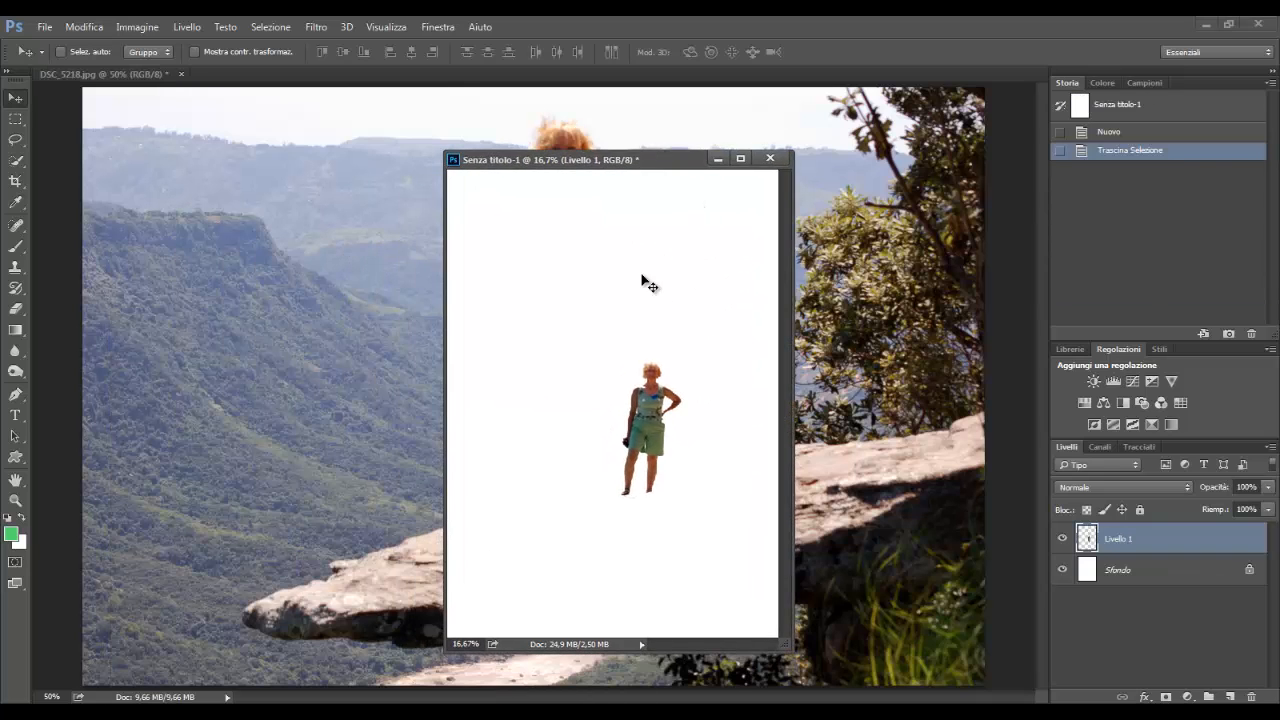
# Enlarge the woman's cut-out with Free Transform to about 280% and position it in the middle of the A4 page.
pyautogui.click(84, 26)
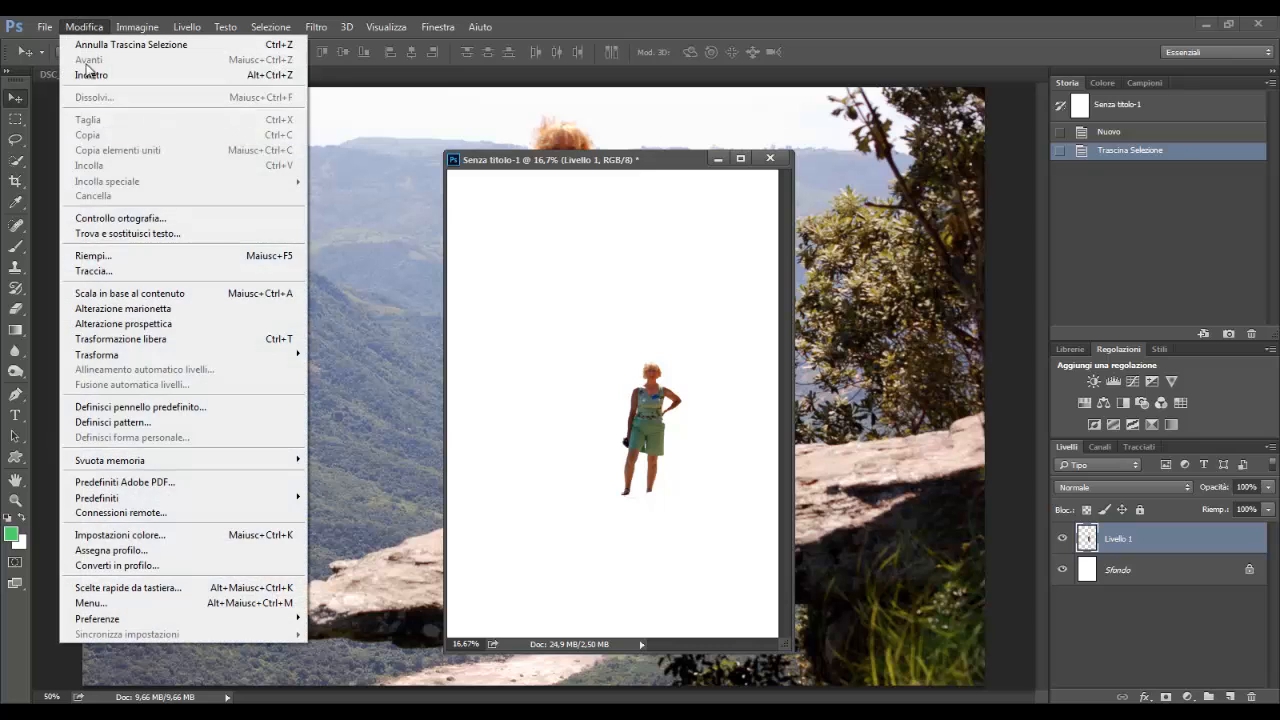
pyautogui.click(153, 339)
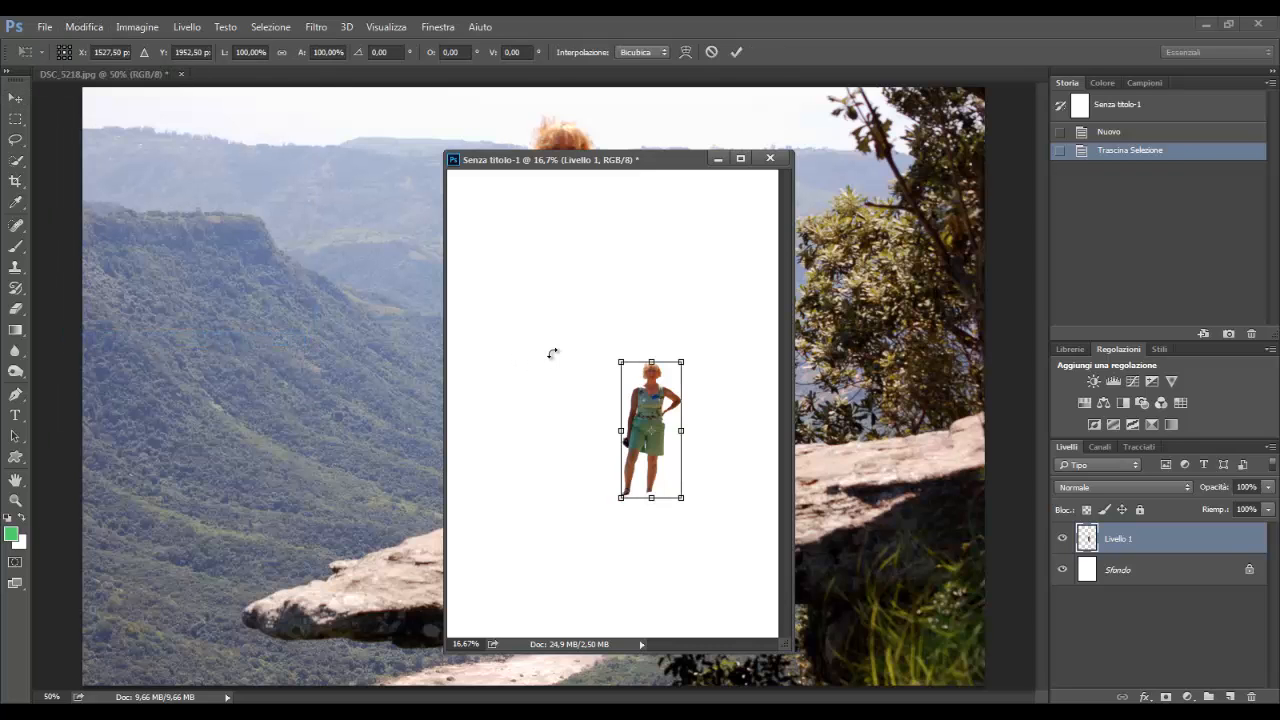
pyautogui.moveTo(620, 361); pyautogui.dragTo(538, 177)
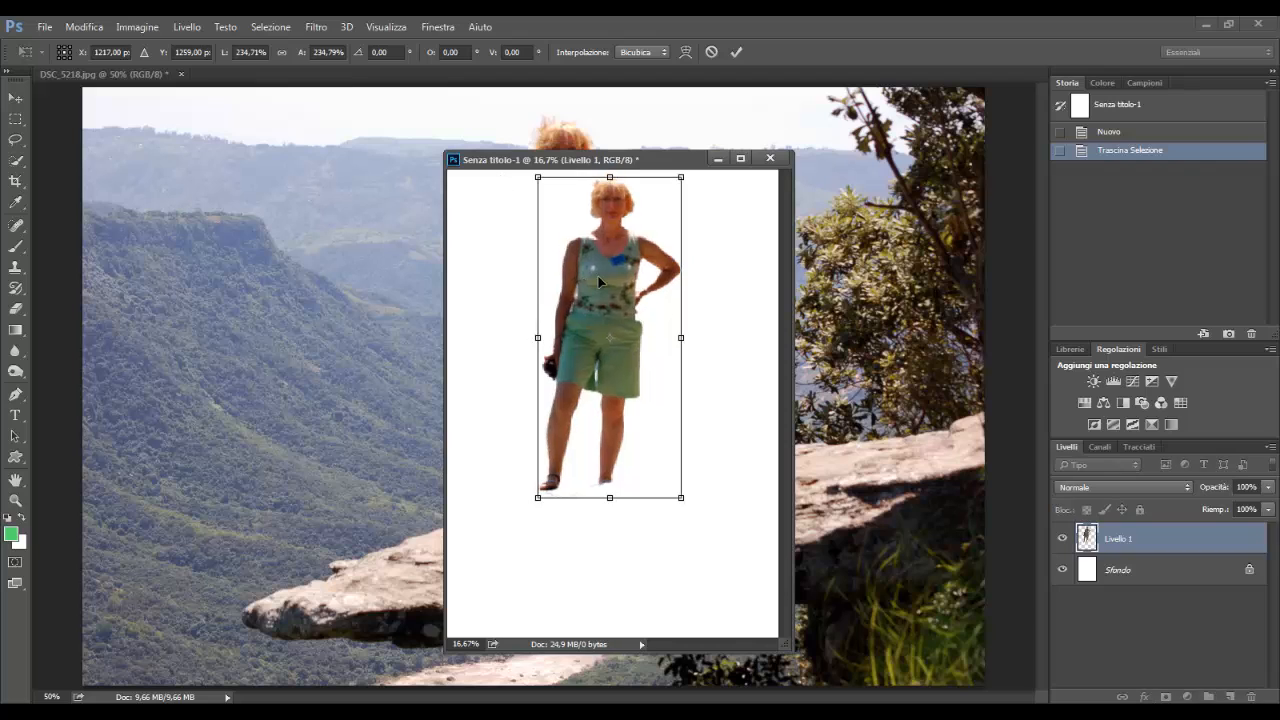
pyautogui.moveTo(600, 283); pyautogui.dragTo(603, 323)
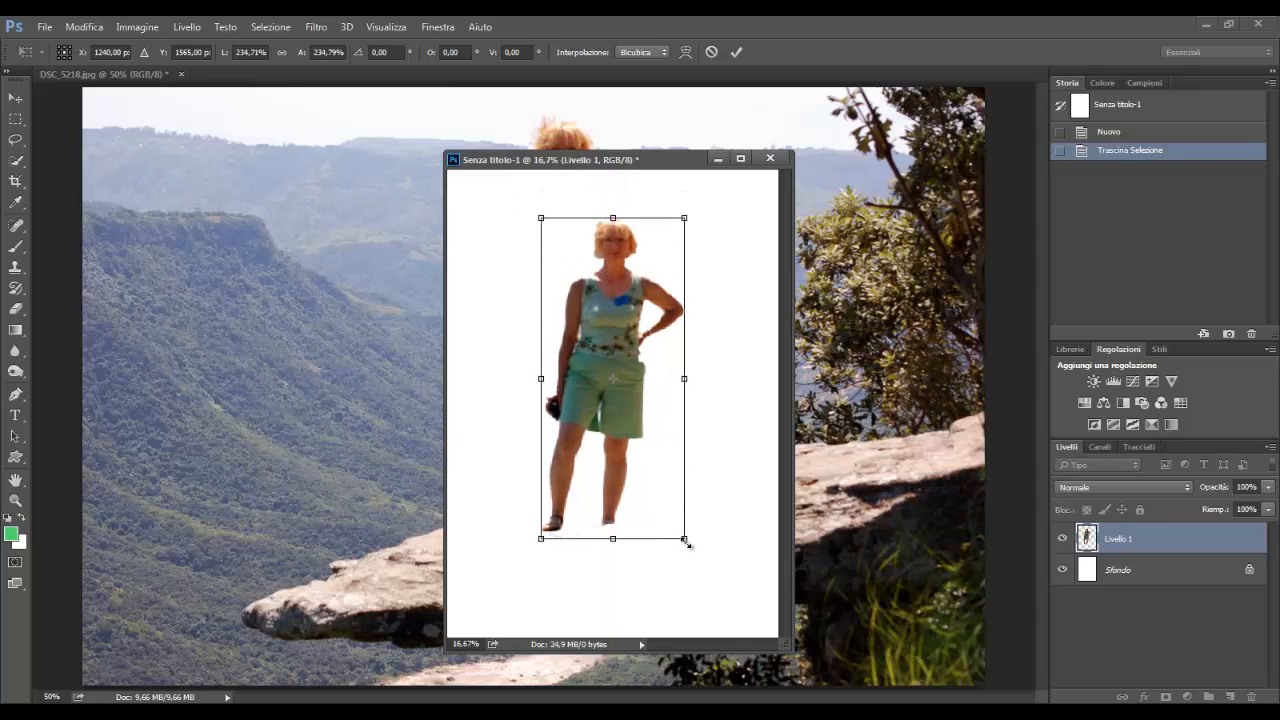
pyautogui.moveTo(686, 541); pyautogui.dragTo(738, 588)
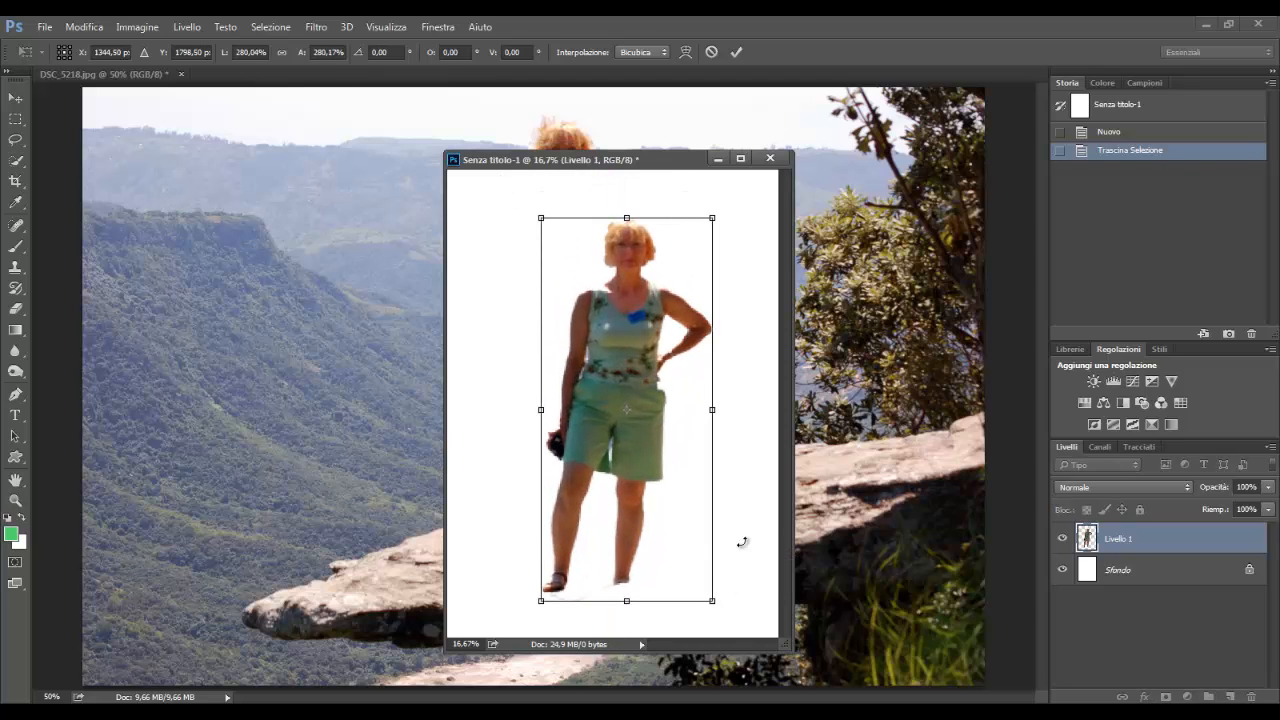
pyautogui.click(737, 52)
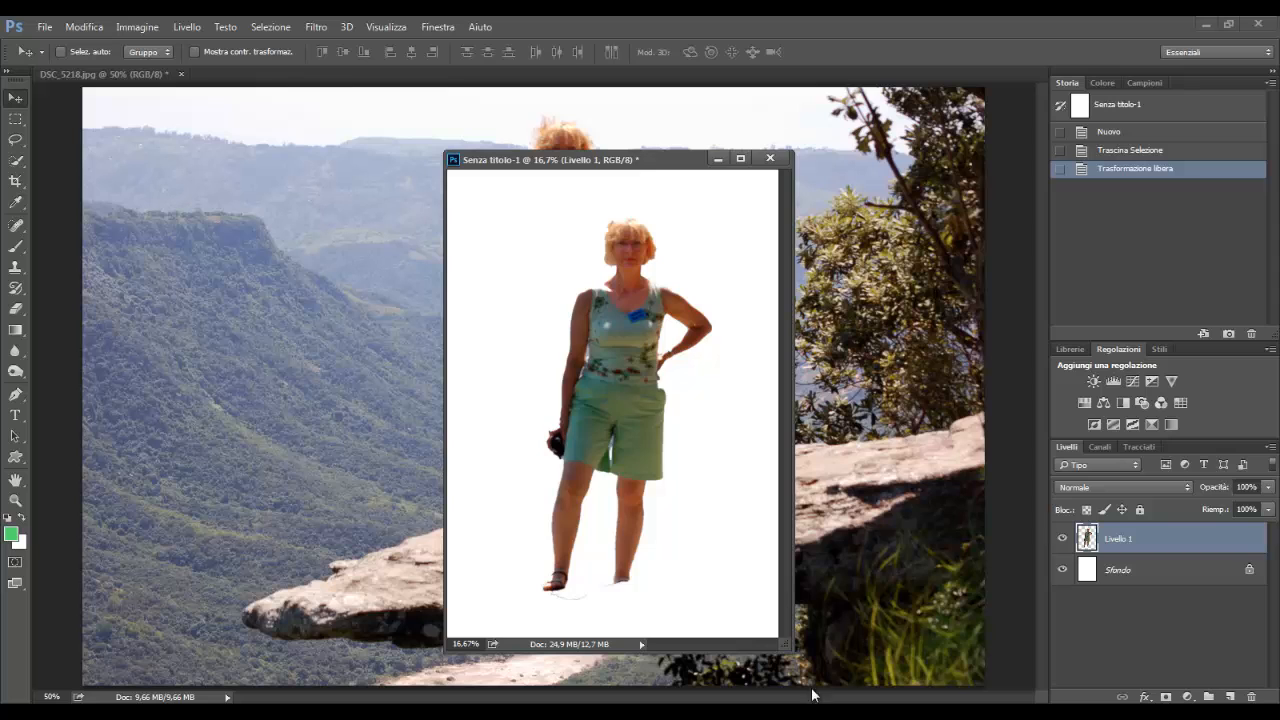
# Copy the enlarged woman back into DSC_5218, clear the selection there, and close the untitled document without saving it.
pyautogui.moveTo(668, 160); pyautogui.dragTo(312, 221)
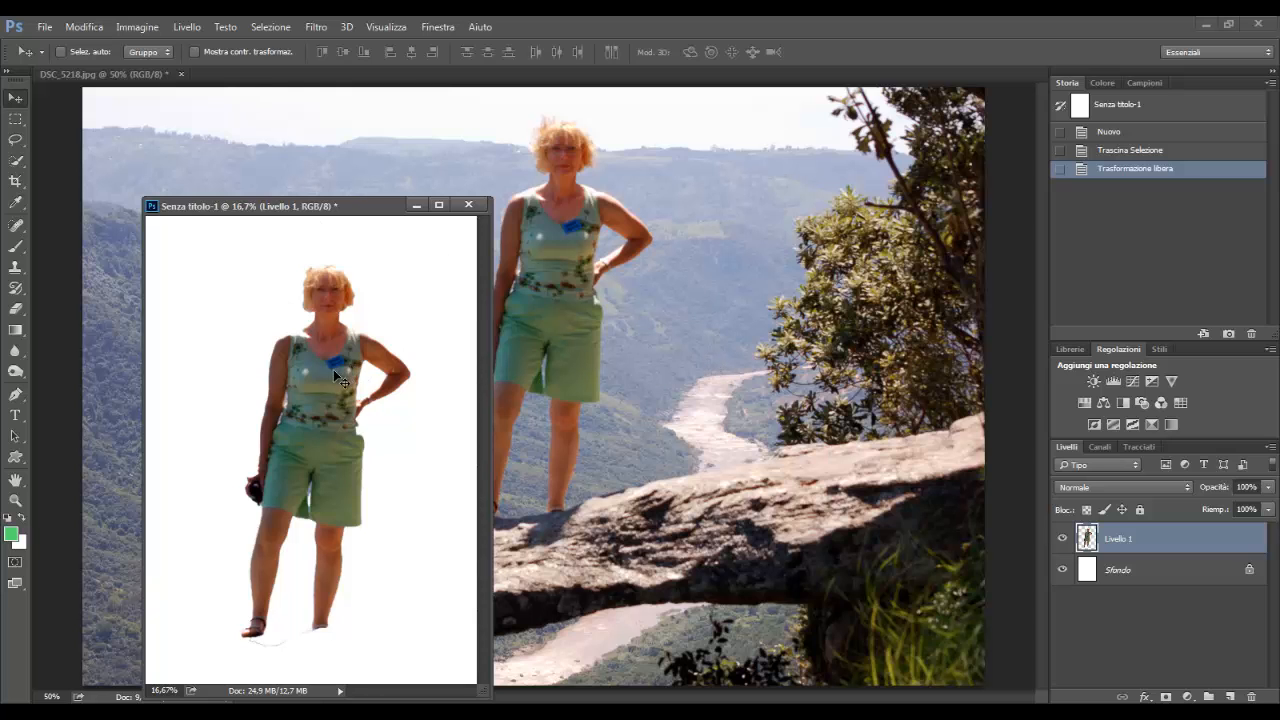
pyautogui.moveTo(333, 369); pyautogui.dragTo(818, 426)
pyautogui.hotkey('ctrl', 'd')
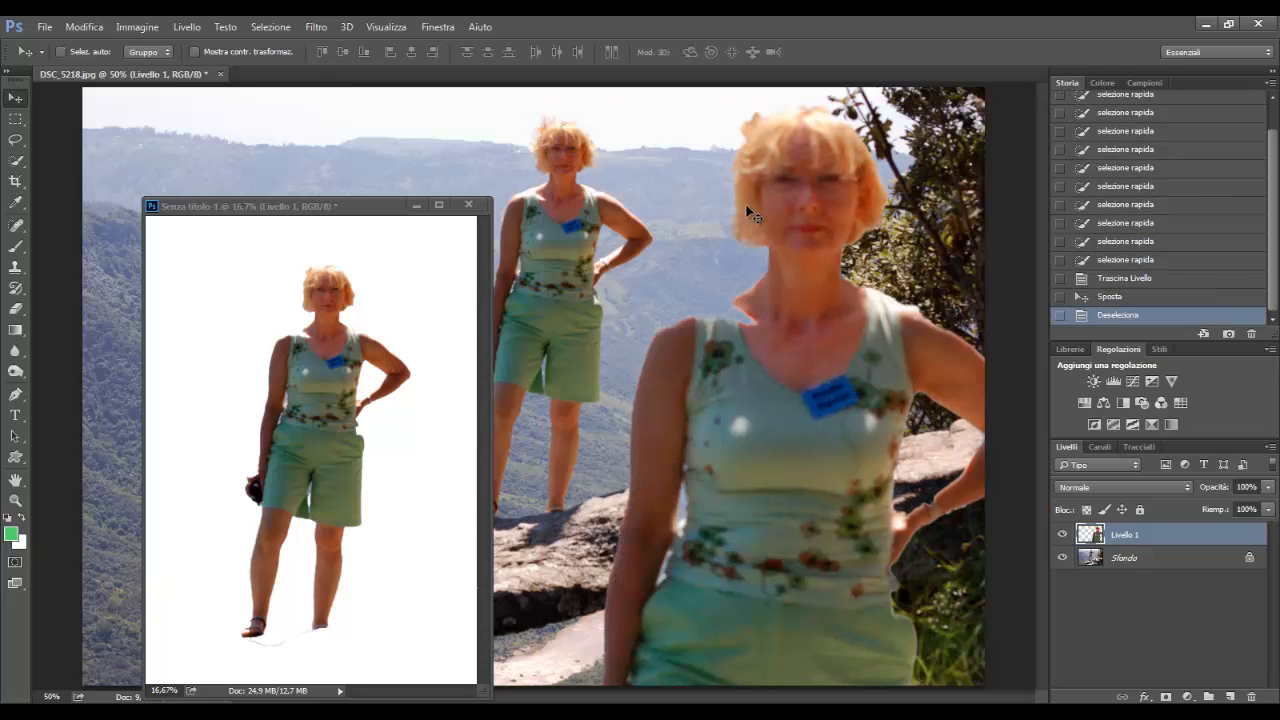
pyautogui.click(468, 205)
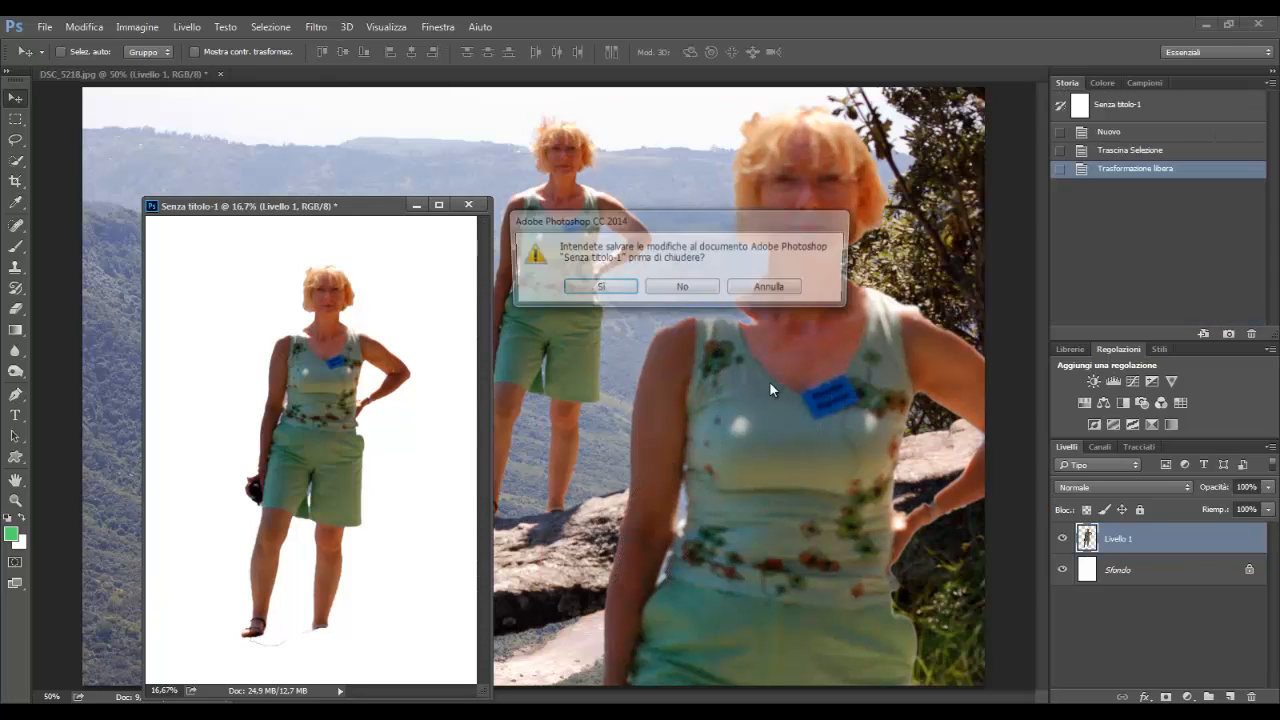
pyautogui.click(684, 289)
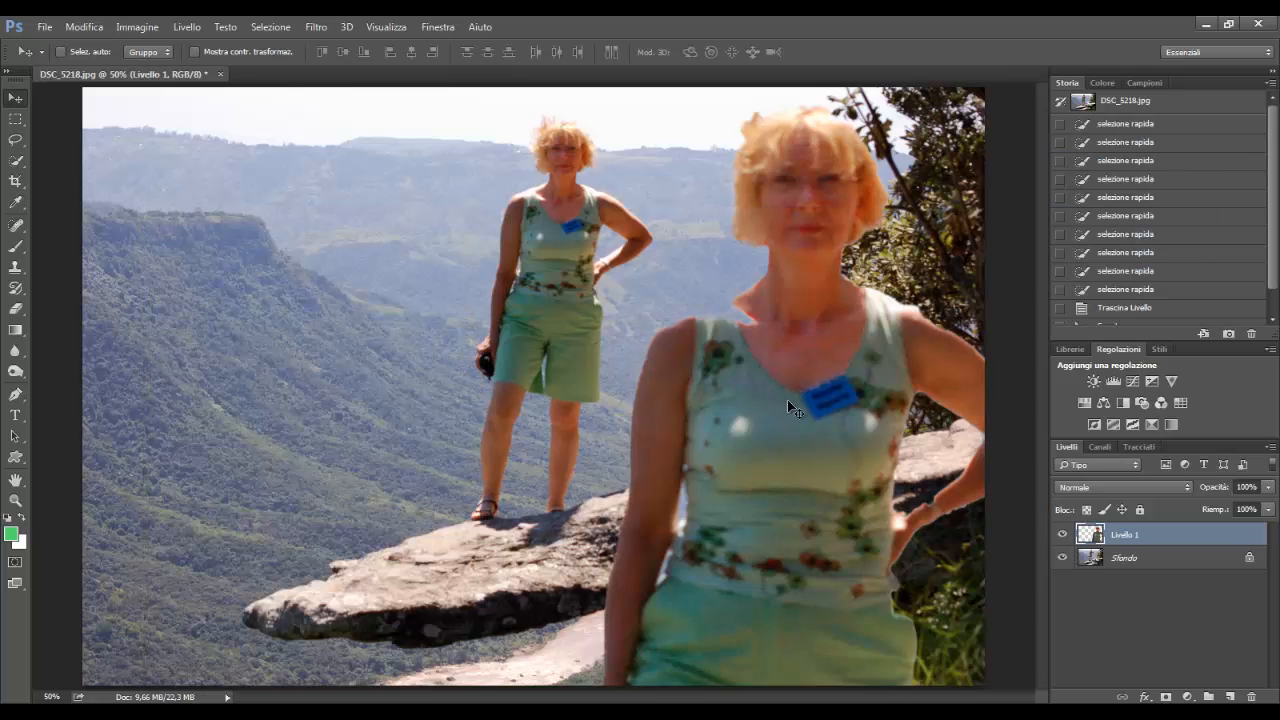
# Scale the woman's copy down to about 37% with Free Transform and stand it on the rock ledge's tip beside the original.
pyautogui.moveTo(787, 399); pyautogui.dragTo(763, 387)
pyautogui.click(84, 26)
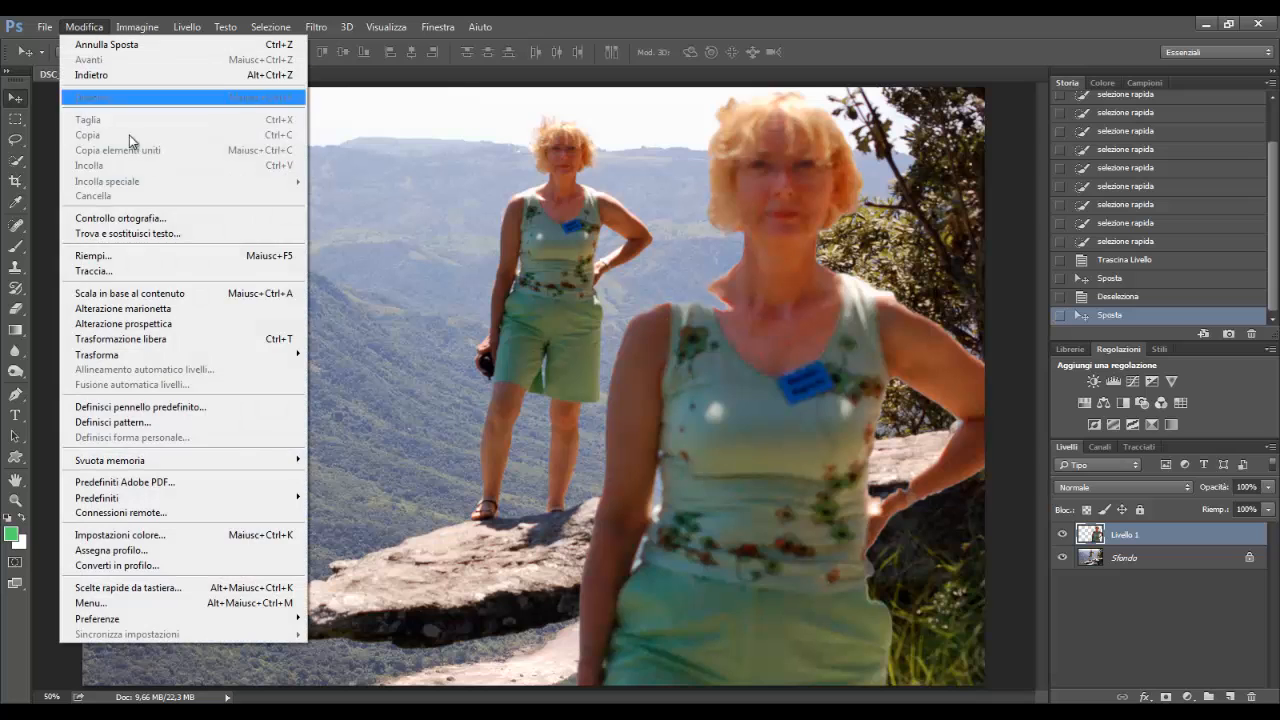
pyautogui.click(185, 339)
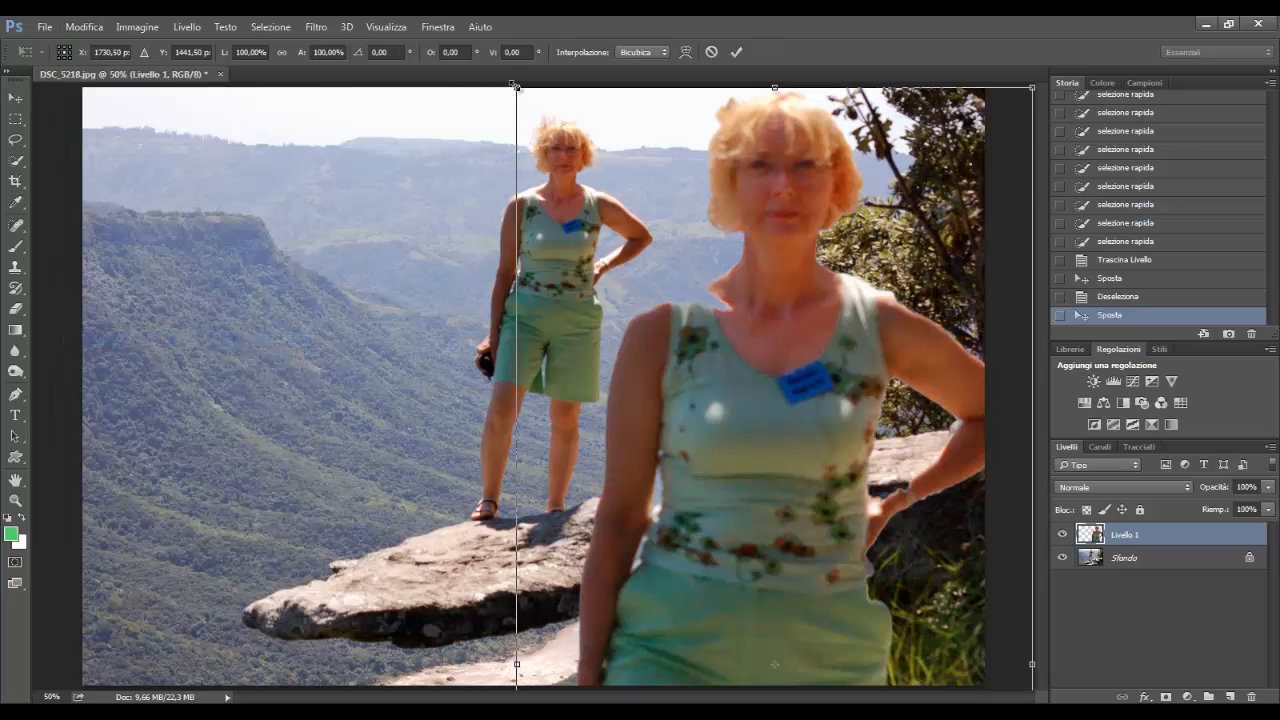
pyautogui.moveTo(517, 88); pyautogui.dragTo(821, 438)
pyautogui.moveTo(885, 613); pyautogui.dragTo(743, 307)
pyautogui.moveTo(560, 192); pyautogui.dragTo(696, 207)
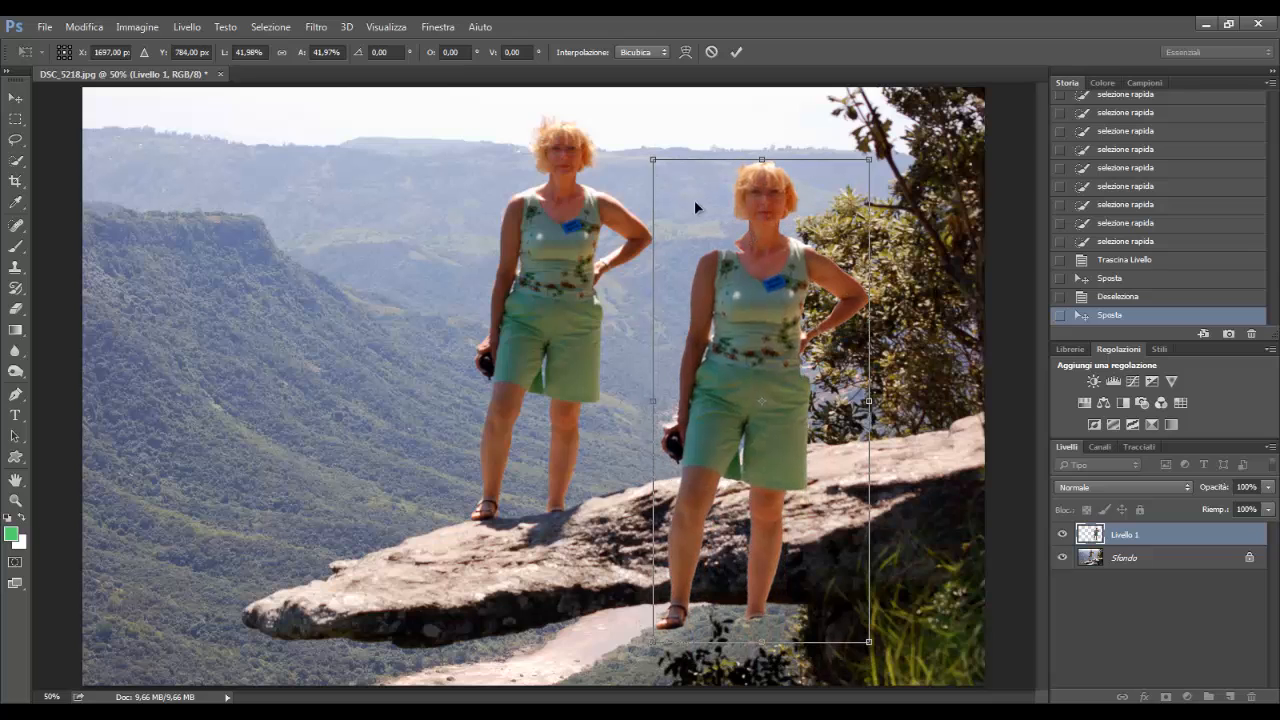
pyautogui.moveTo(652, 159); pyautogui.dragTo(715, 297)
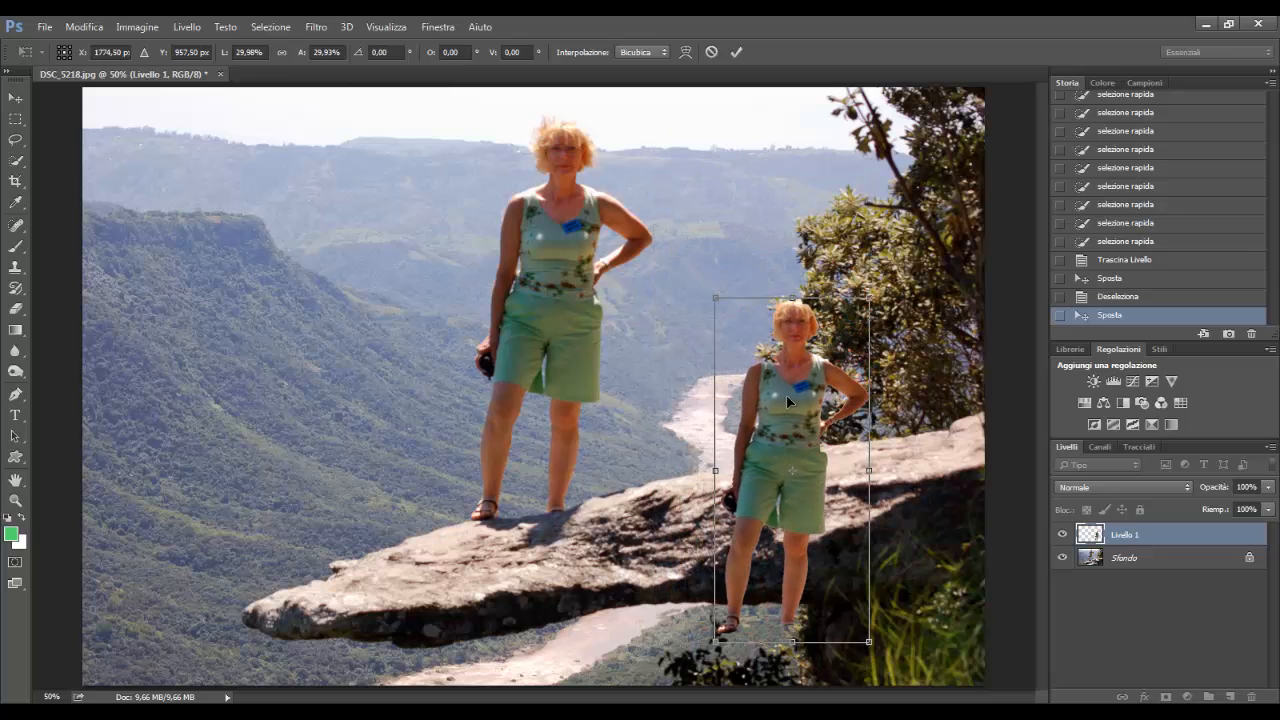
pyautogui.moveTo(788, 401); pyautogui.dragTo(383, 365)
pyautogui.moveTo(314, 251); pyautogui.dragTo(196, 199)
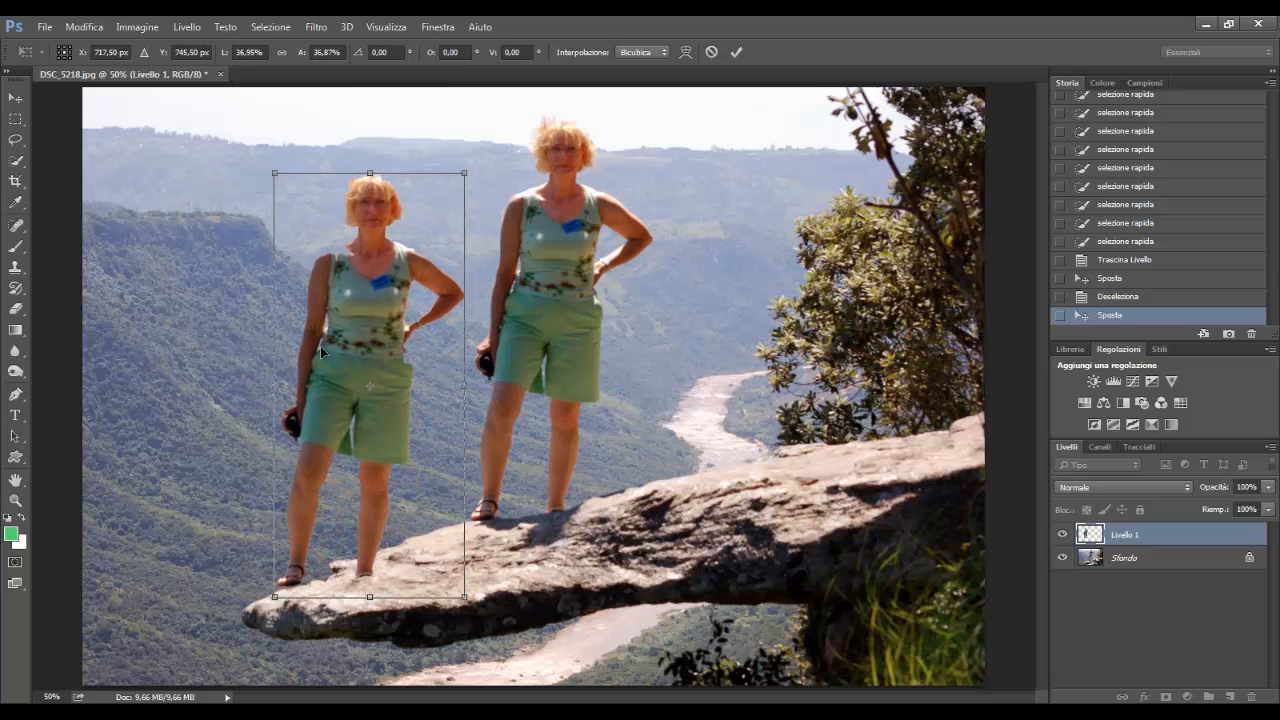
pyautogui.moveTo(320, 346)
pyautogui.mouseDown()
pyautogui.moveTo(317, 368)
pyautogui.moveTo(317, 354)
pyautogui.mouseUp()
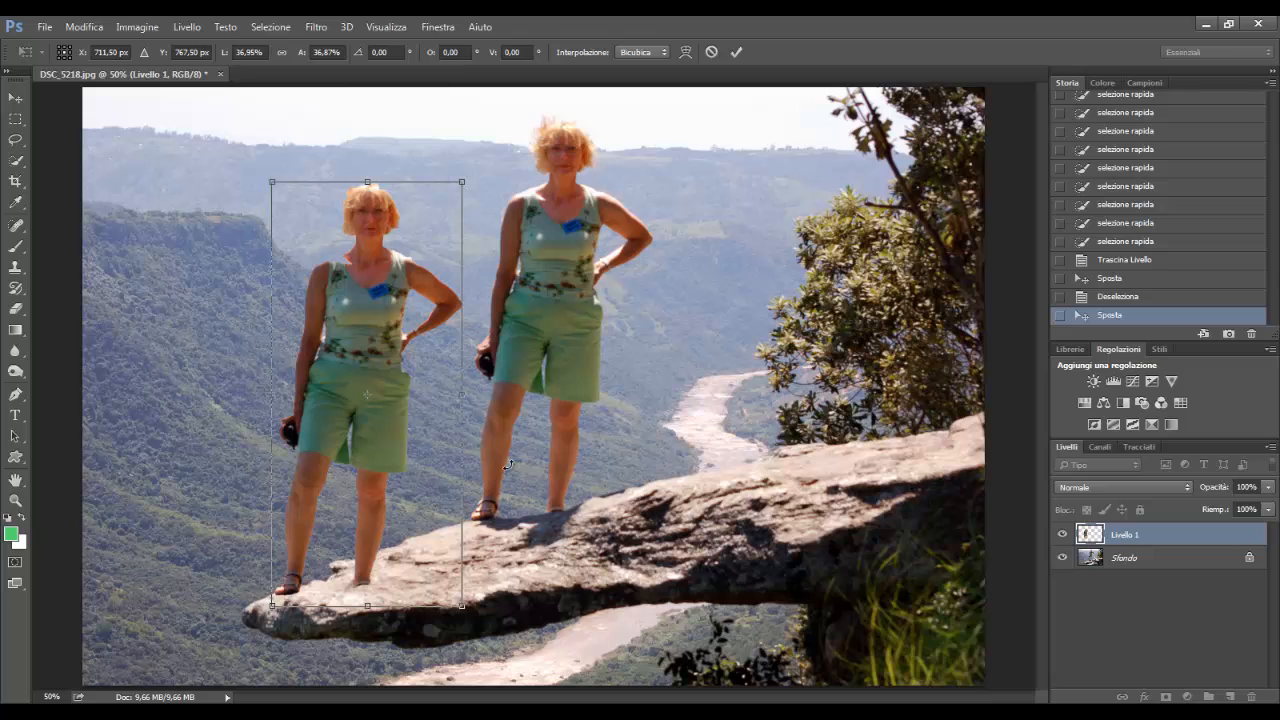
# Try turning the copy upside down by about 174.5° and moving it partly beyond the photo's lower edge.
pyautogui.moveTo(469, 166); pyautogui.dragTo(300, 676)
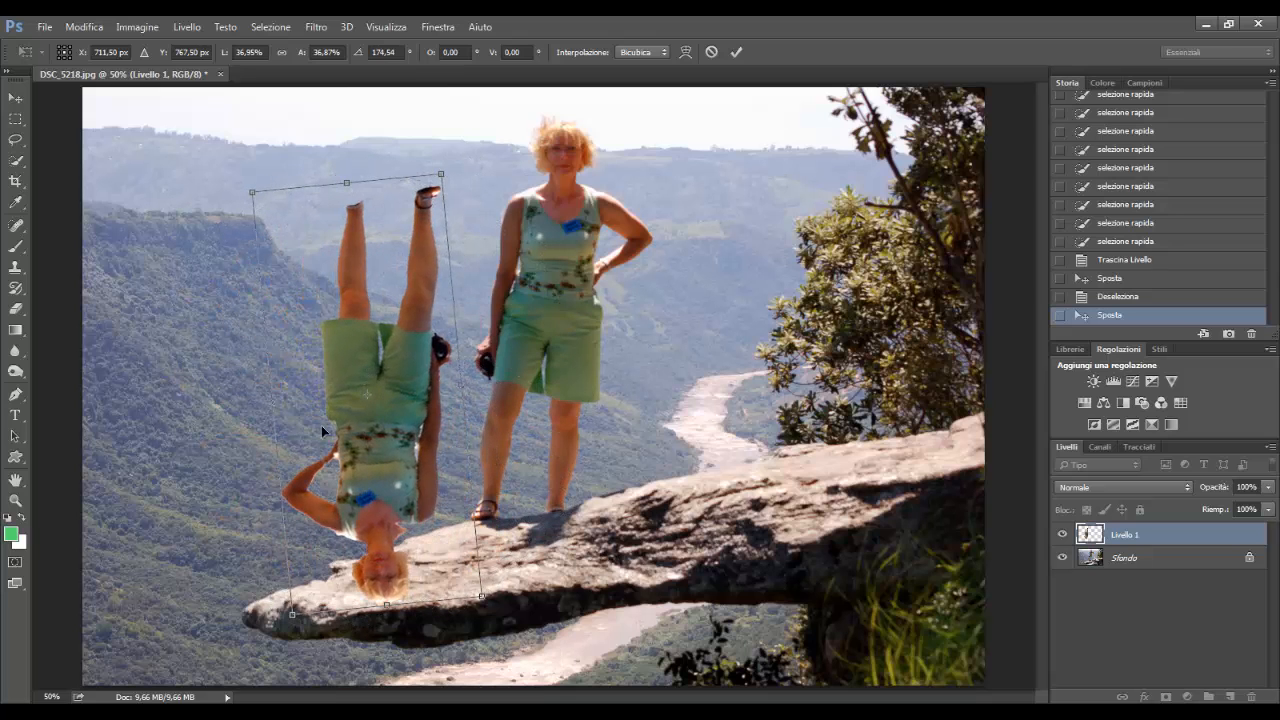
pyautogui.moveTo(321, 425); pyautogui.dragTo(210, 700)
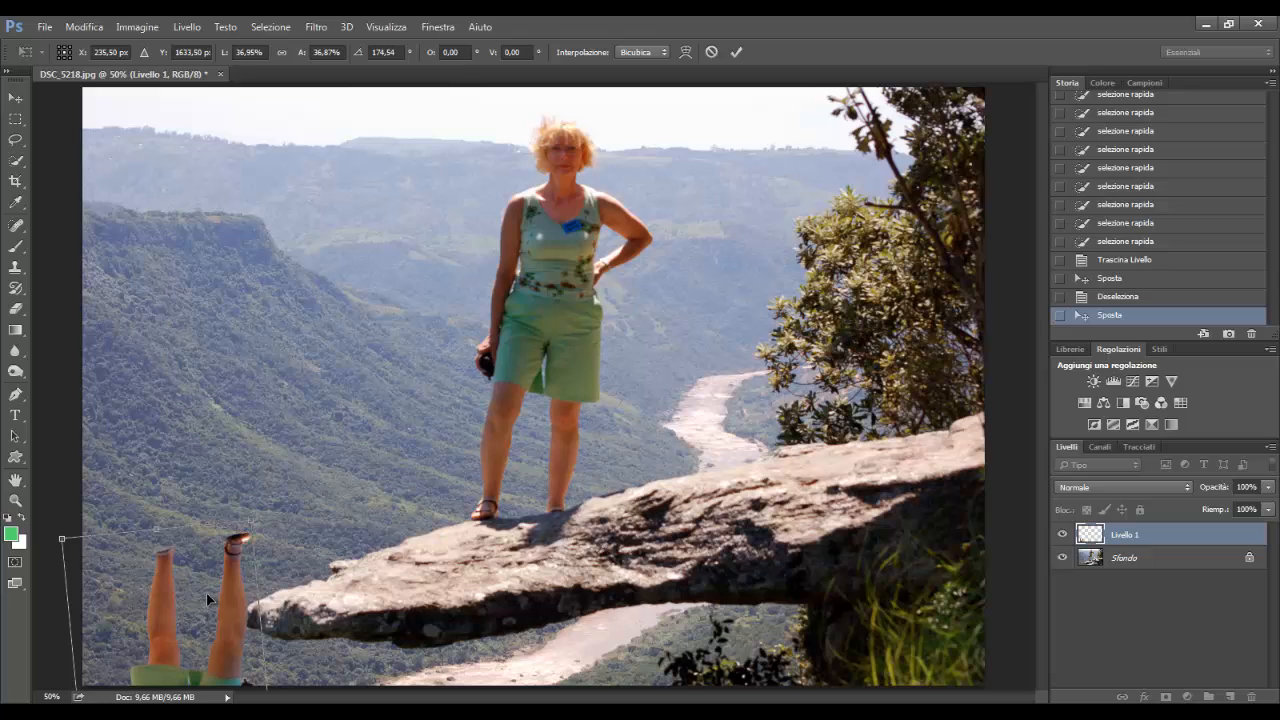
# Move the copy back to the ledge tip, rotate it to about 1.7°, and apply the transformation.
pyautogui.moveTo(236, 554); pyautogui.dragTo(389, 205)
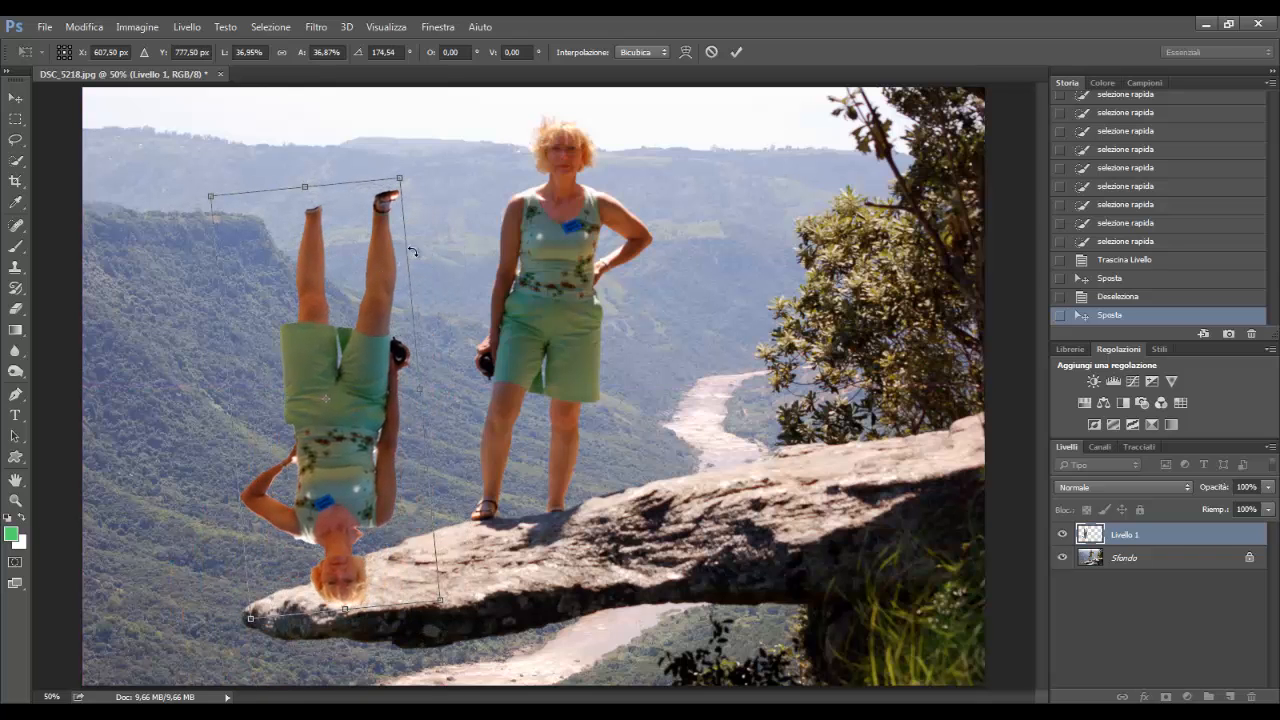
pyautogui.moveTo(414, 150); pyautogui.dragTo(145, 665)
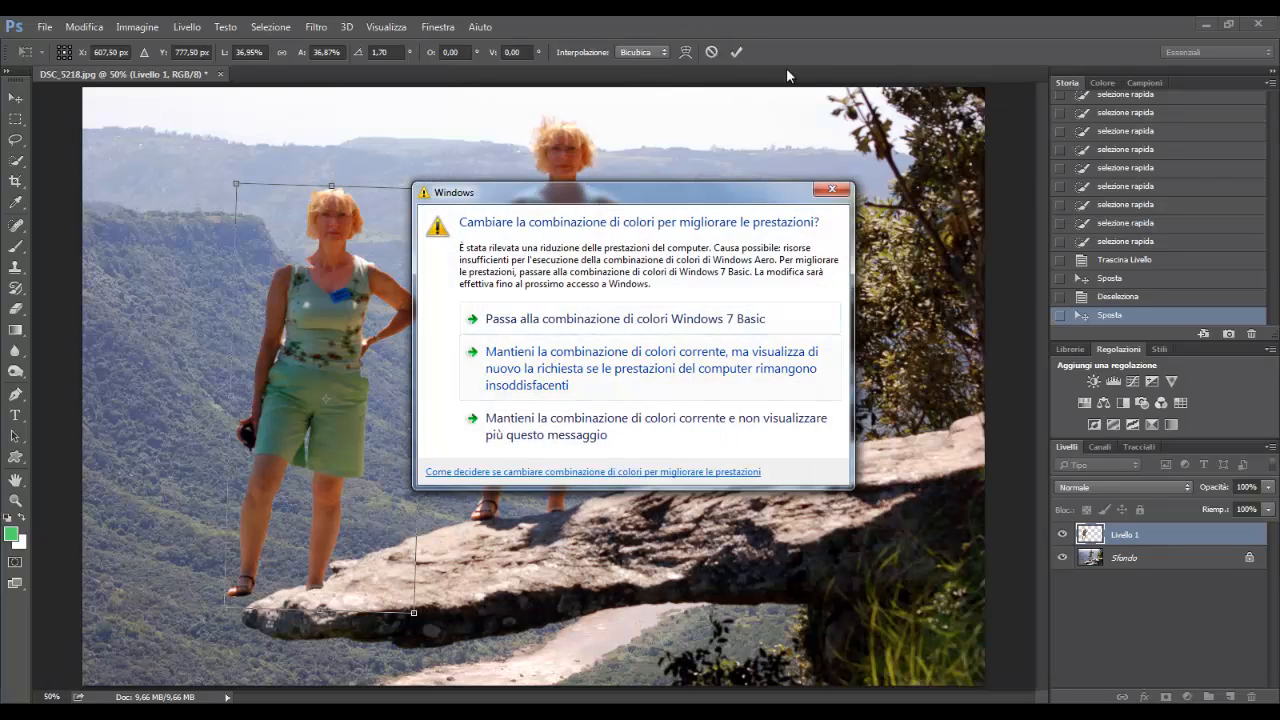
pyautogui.click(831, 189)
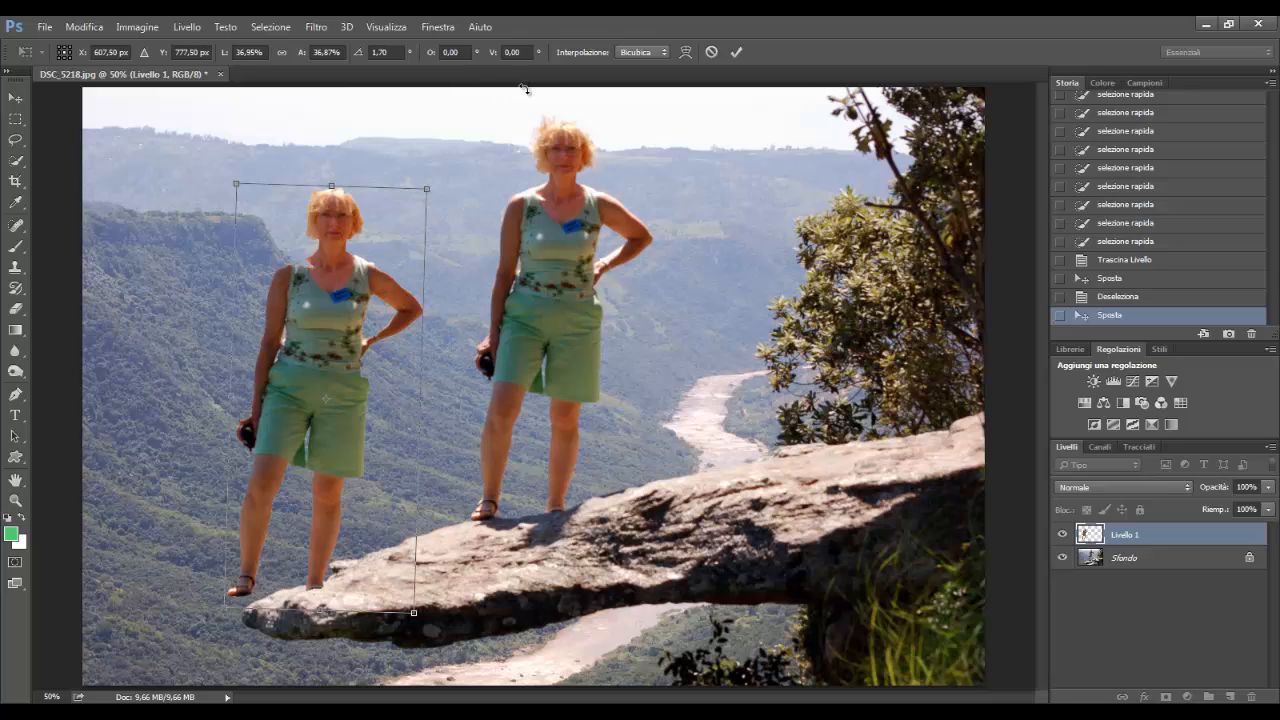
pyautogui.click(736, 52)
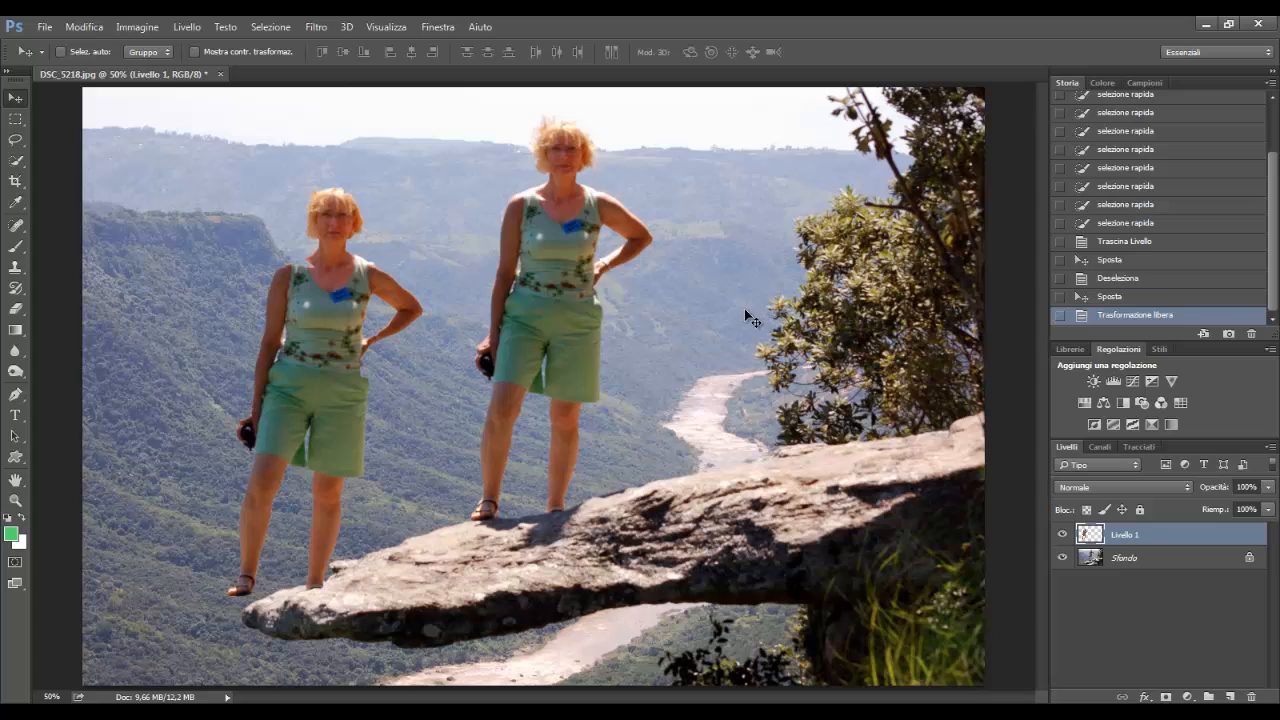
# Examine the original woman's edges and pixels at 200% and about 1400% magnification, and return the view to 100%.
pyautogui.click(15, 500)
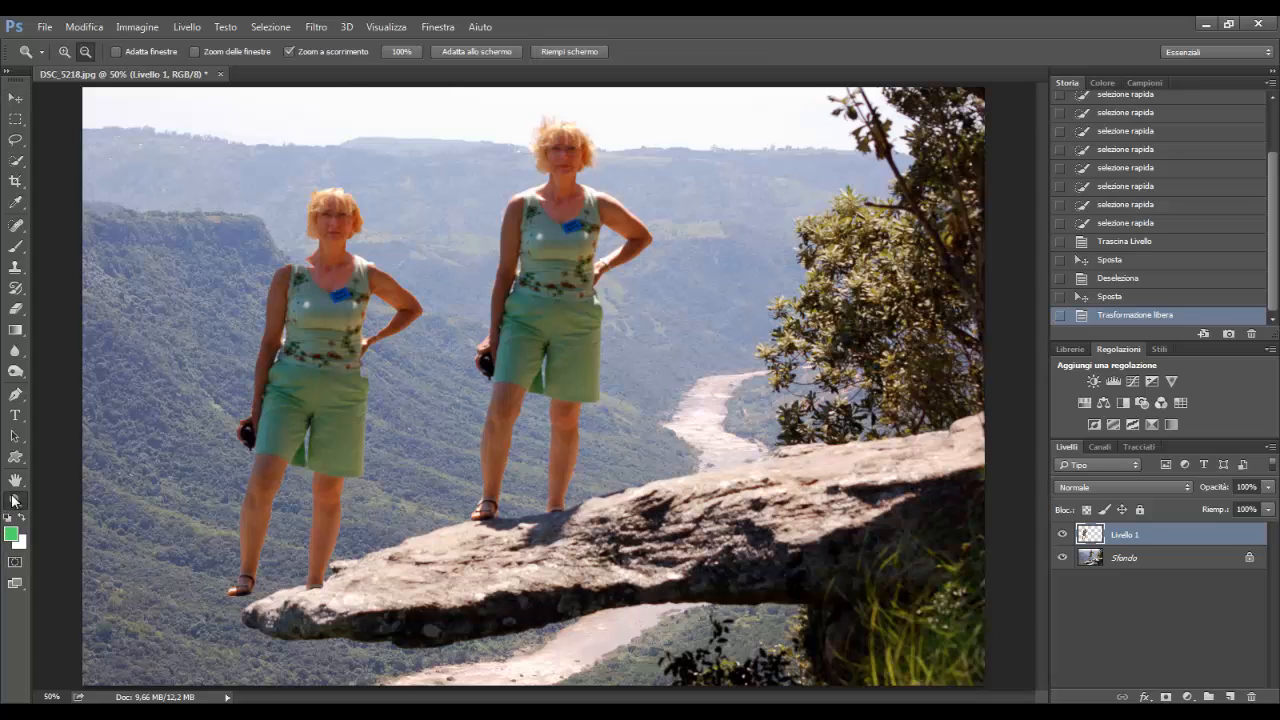
pyautogui.keyDown('alt'); pyautogui.click(813, 370); pyautogui.keyUp('alt')
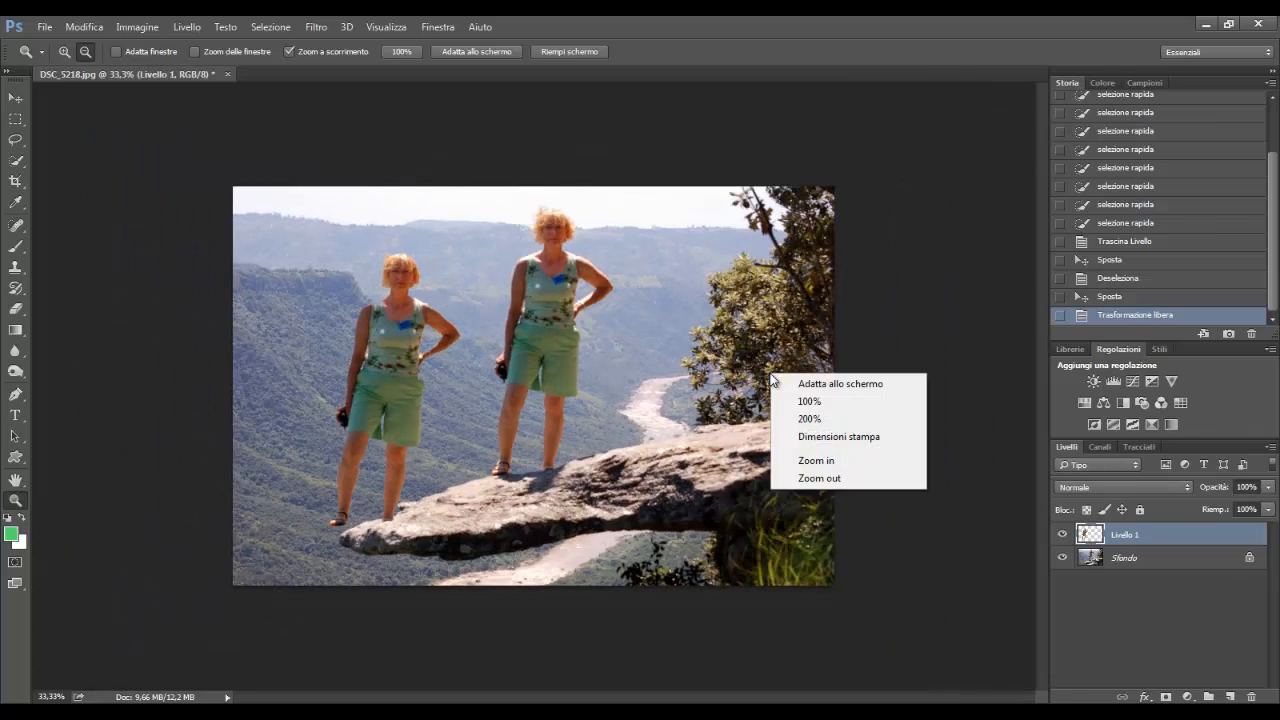
pyautogui.rightClick(770, 374)
pyautogui.click(810, 418)
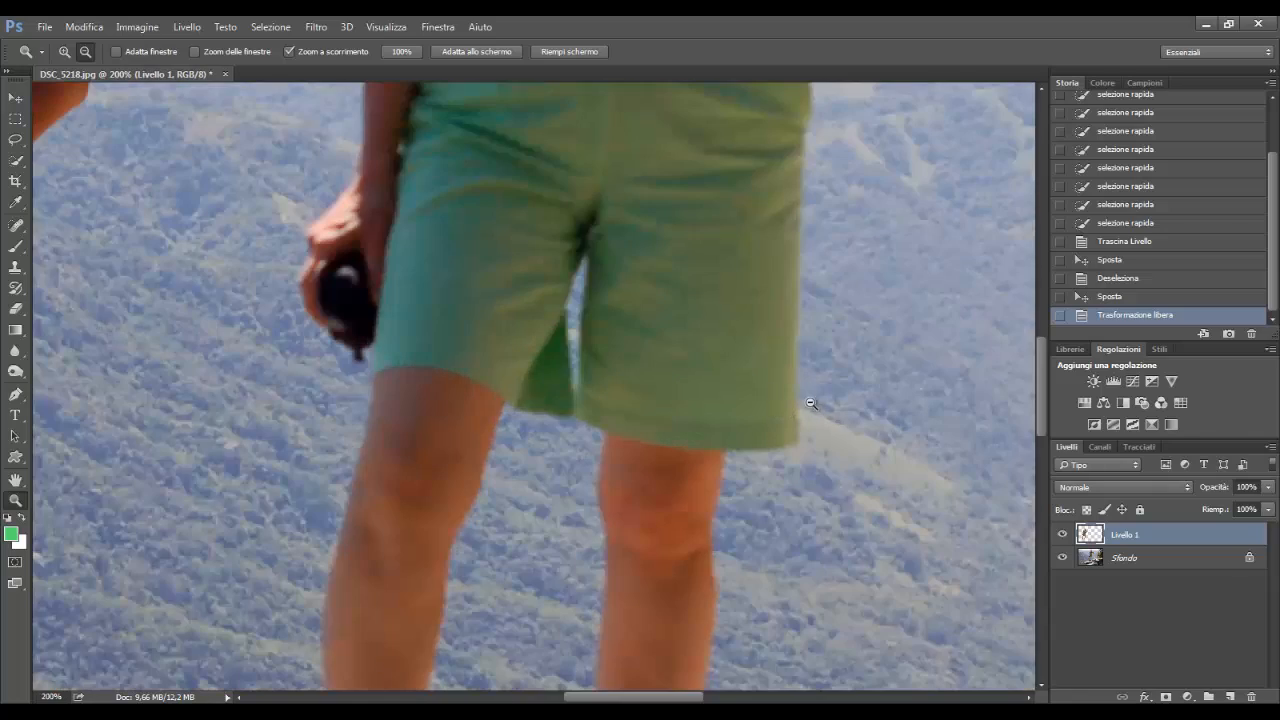
pyautogui.moveTo(806, 403); pyautogui.dragTo(891, 457)
pyautogui.scroll(-1, 846, 424)
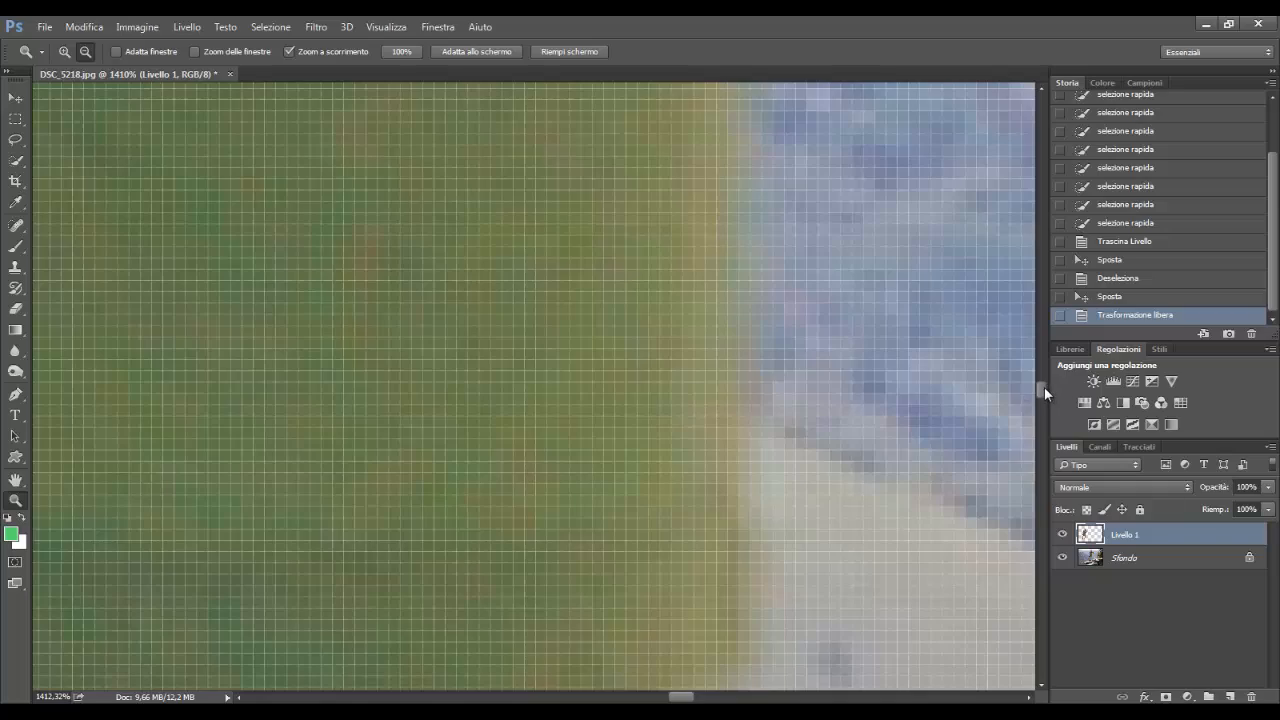
pyautogui.moveTo(1044, 390); pyautogui.dragTo(1050, 230)
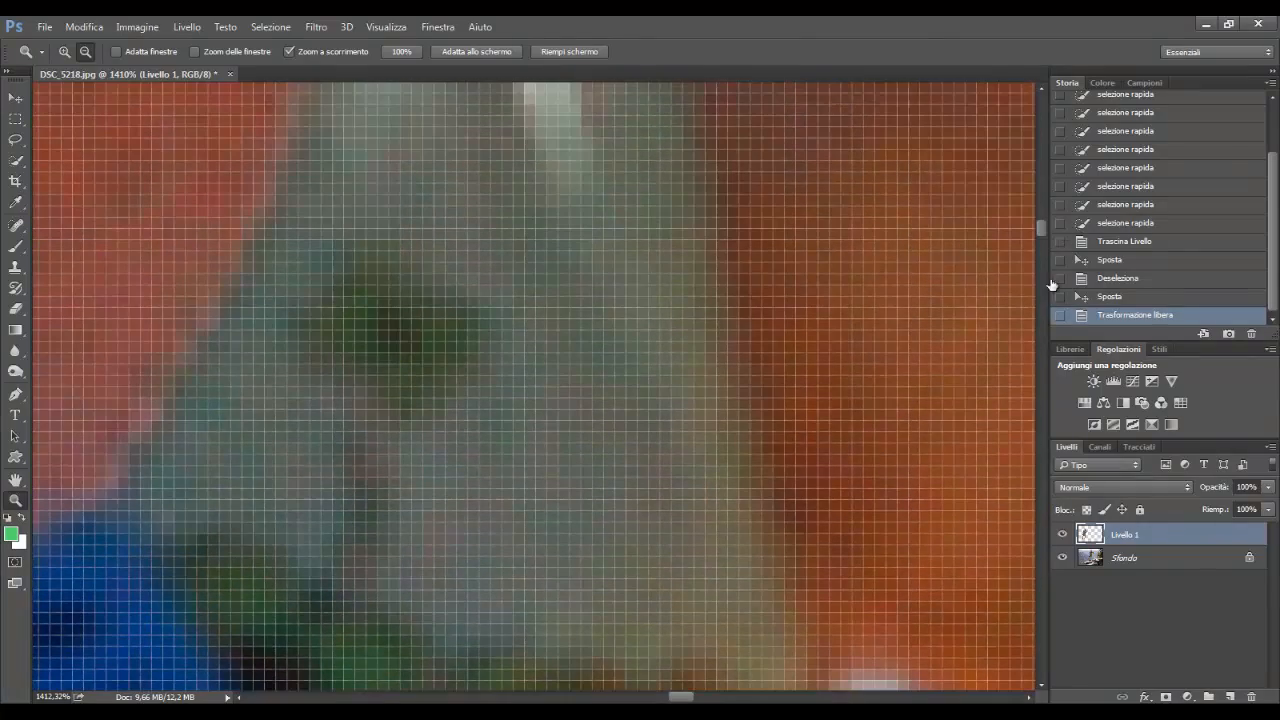
pyautogui.moveTo(685, 700); pyautogui.dragTo(624, 697)
pyautogui.hscroll(1, 761, 476)
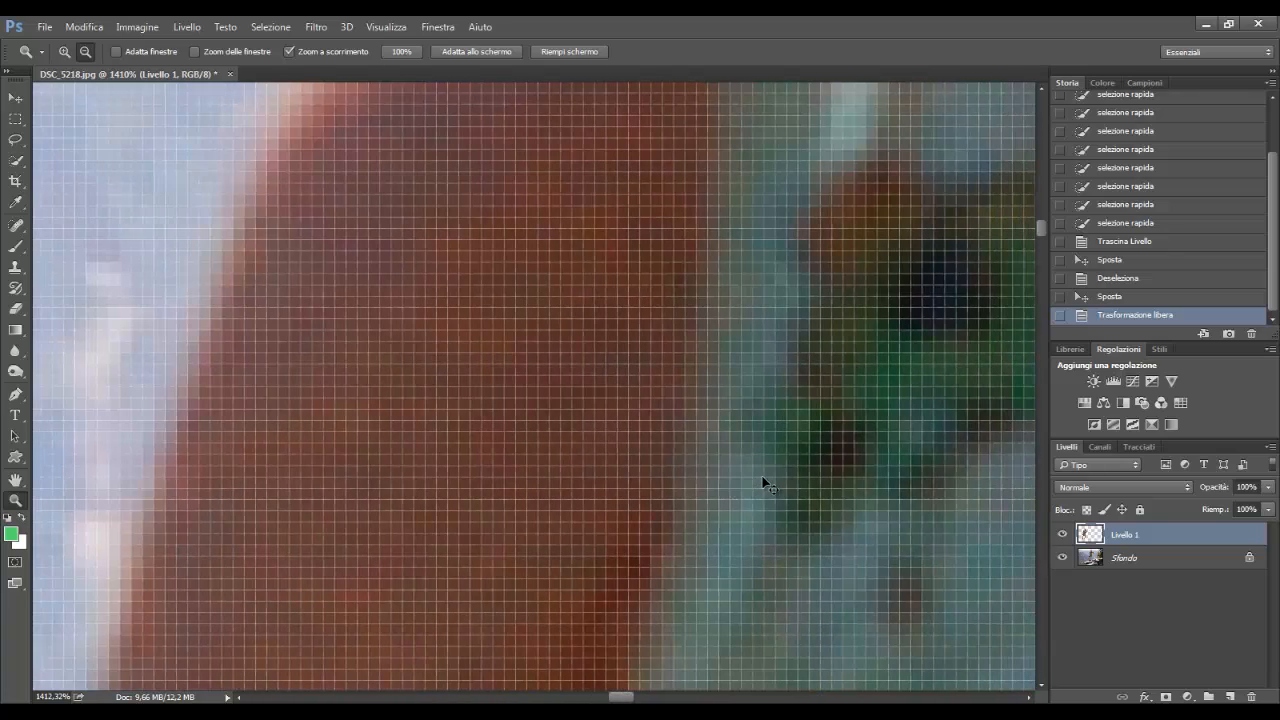
pyautogui.scroll(5, 764, 477)
pyautogui.scroll(-12, 764, 476)
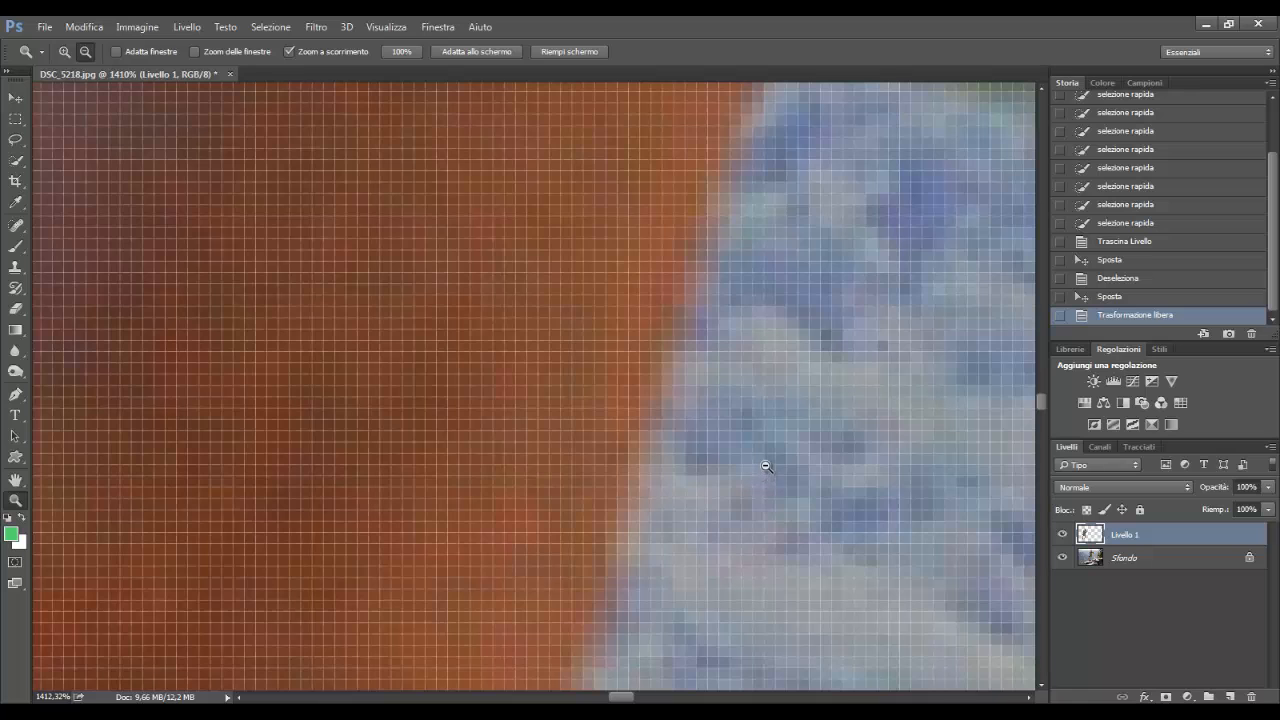
pyautogui.rightClick(767, 466)
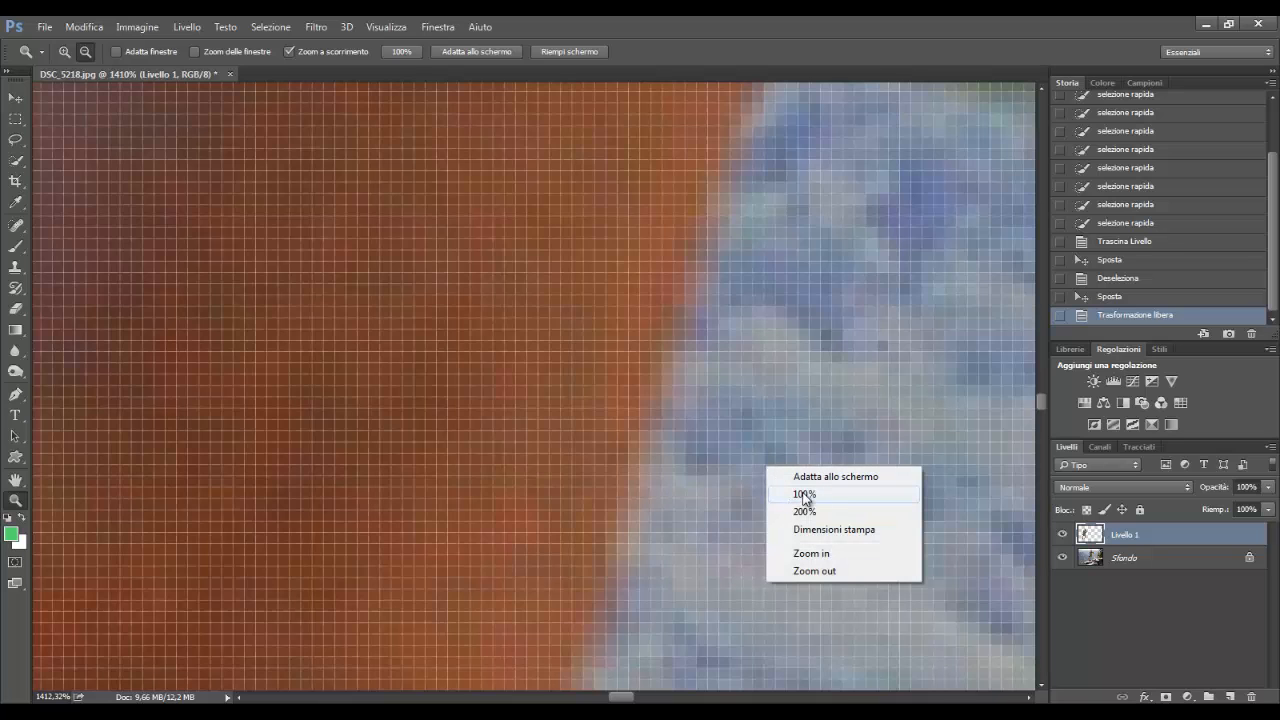
pyautogui.click(804, 495)
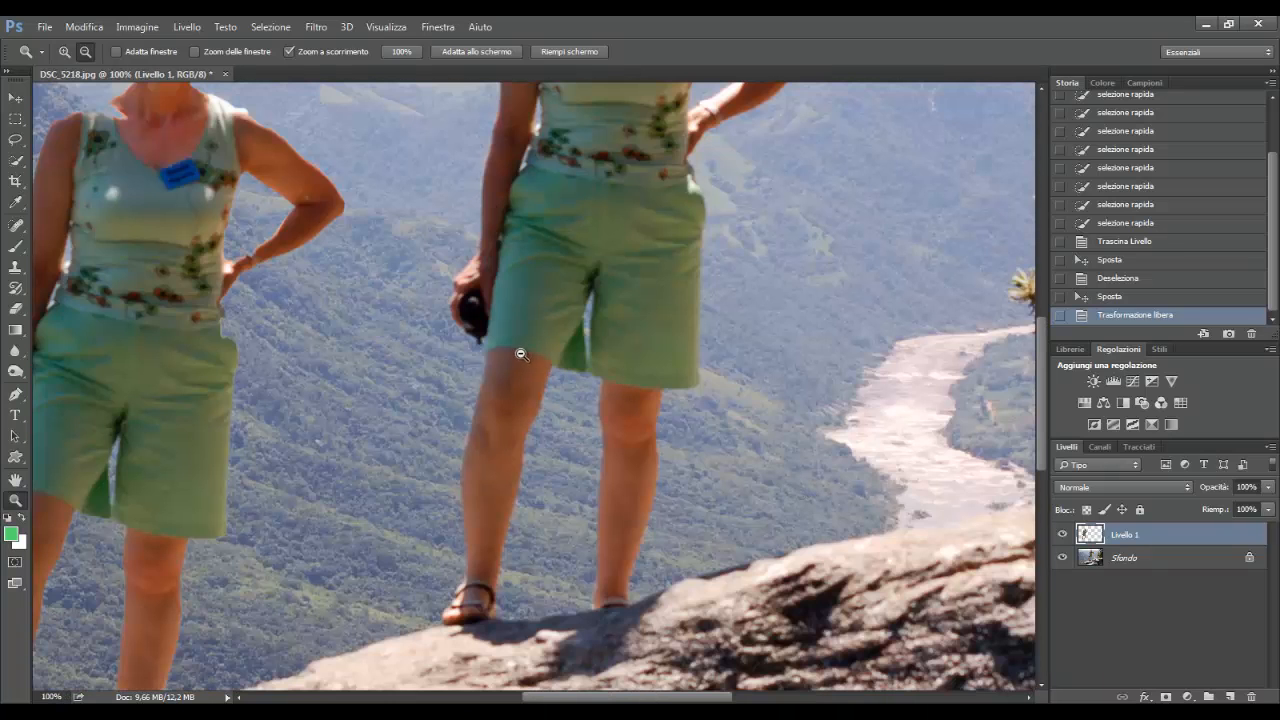
pyautogui.click(15, 98)
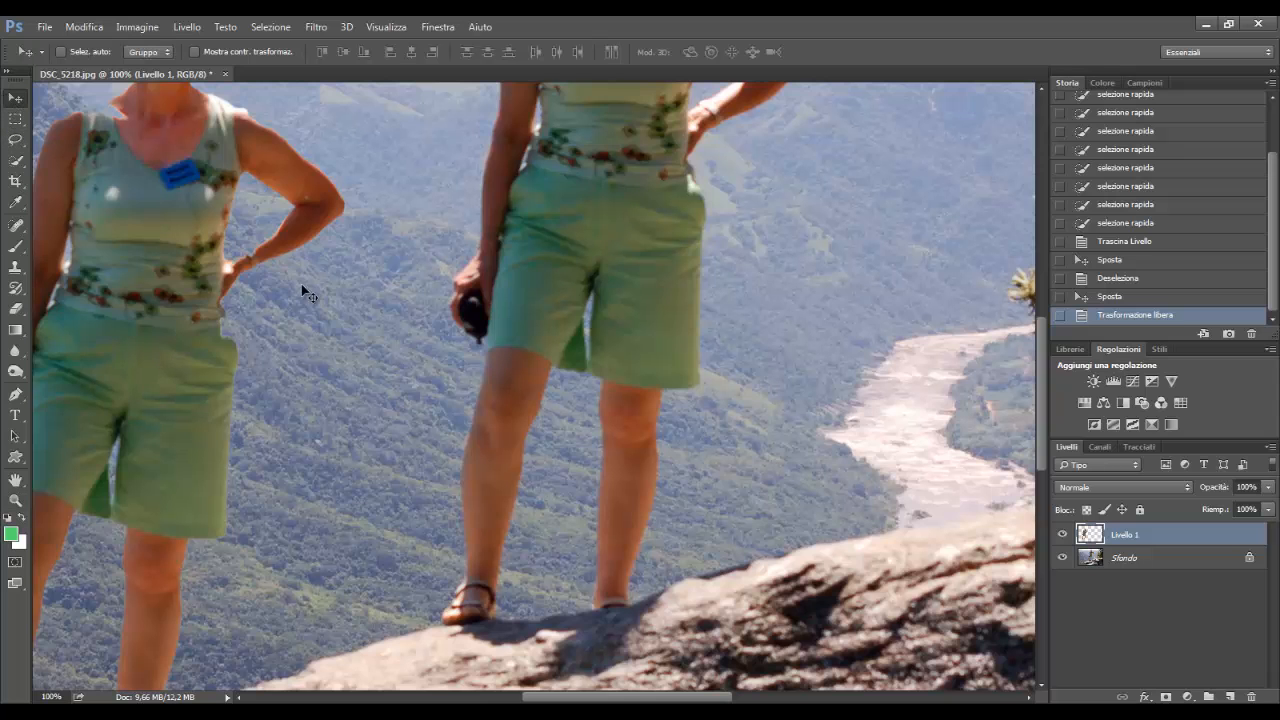
# Move the woman's copy to the right and lower, so that it stands partly in front of the original.
pyautogui.moveTo(303, 292); pyautogui.dragTo(993, 466)
pyautogui.moveTo(1042, 385); pyautogui.dragTo(1023, 297)
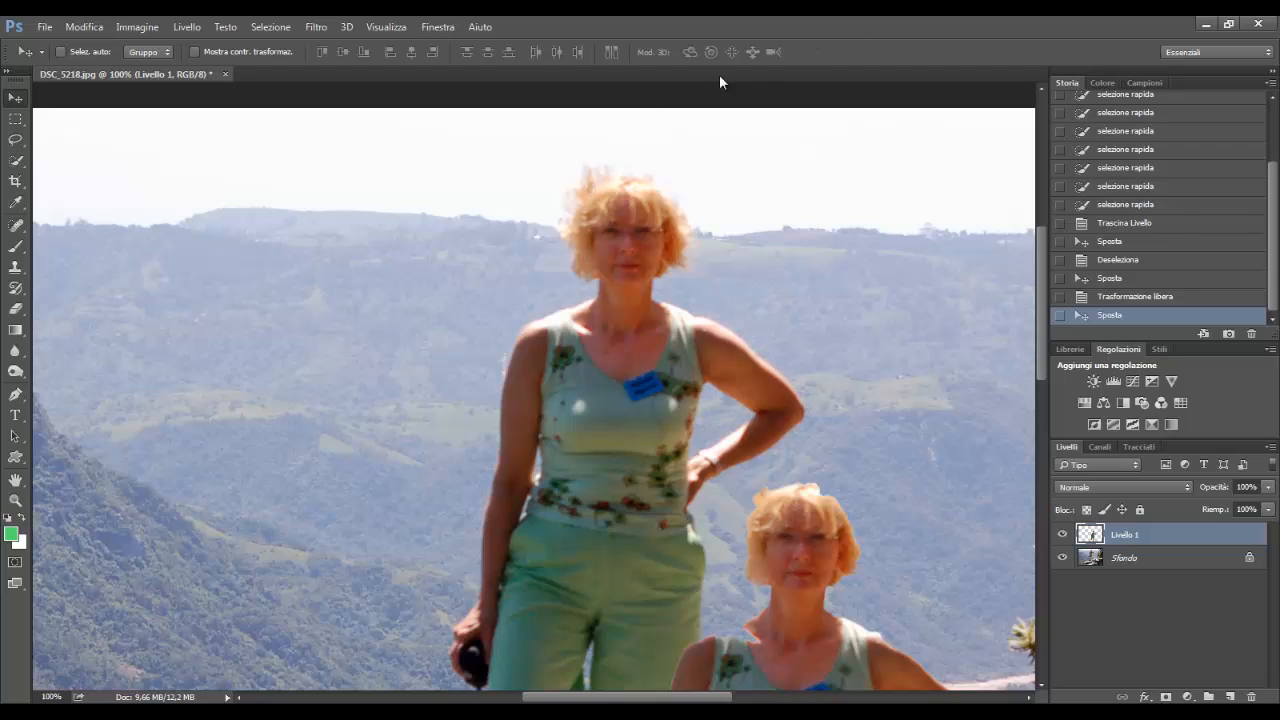
# Slim the copy's waist and hips with Liquify, using Pucker at brush size 16 and Forward Warp at size 340, and apply the filter.
pyautogui.click(316, 27)
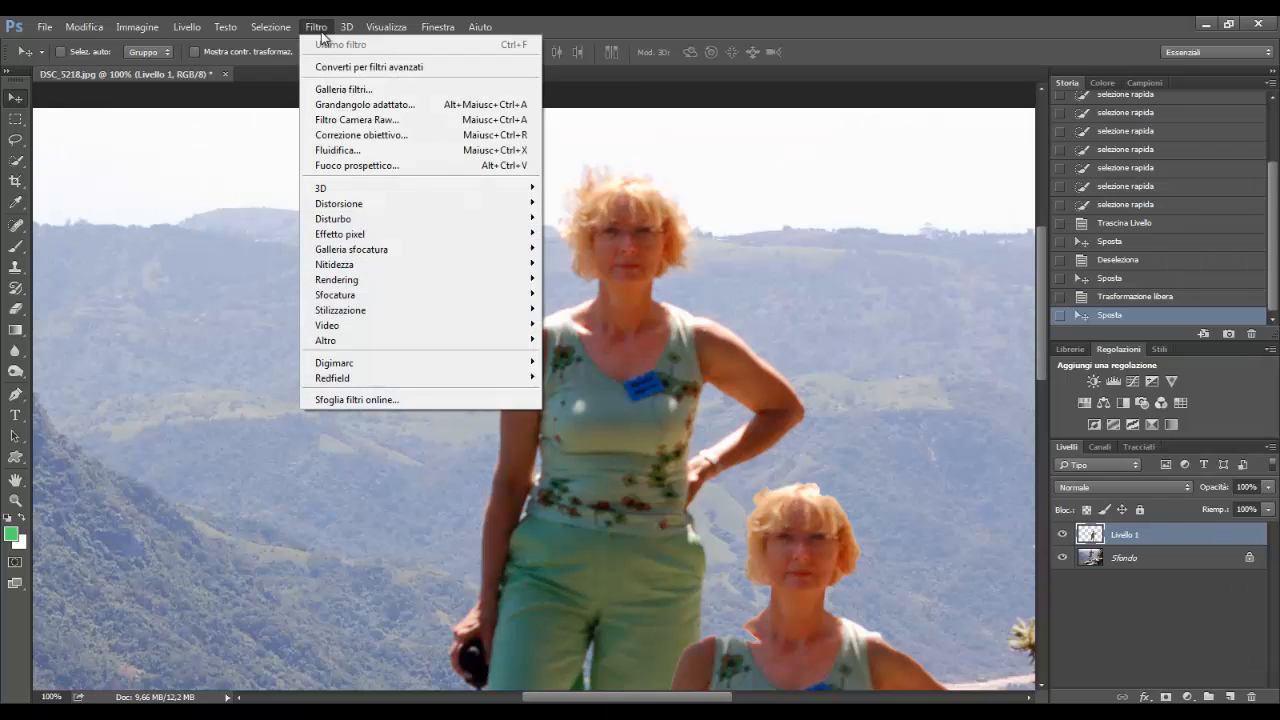
pyautogui.click(360, 150)
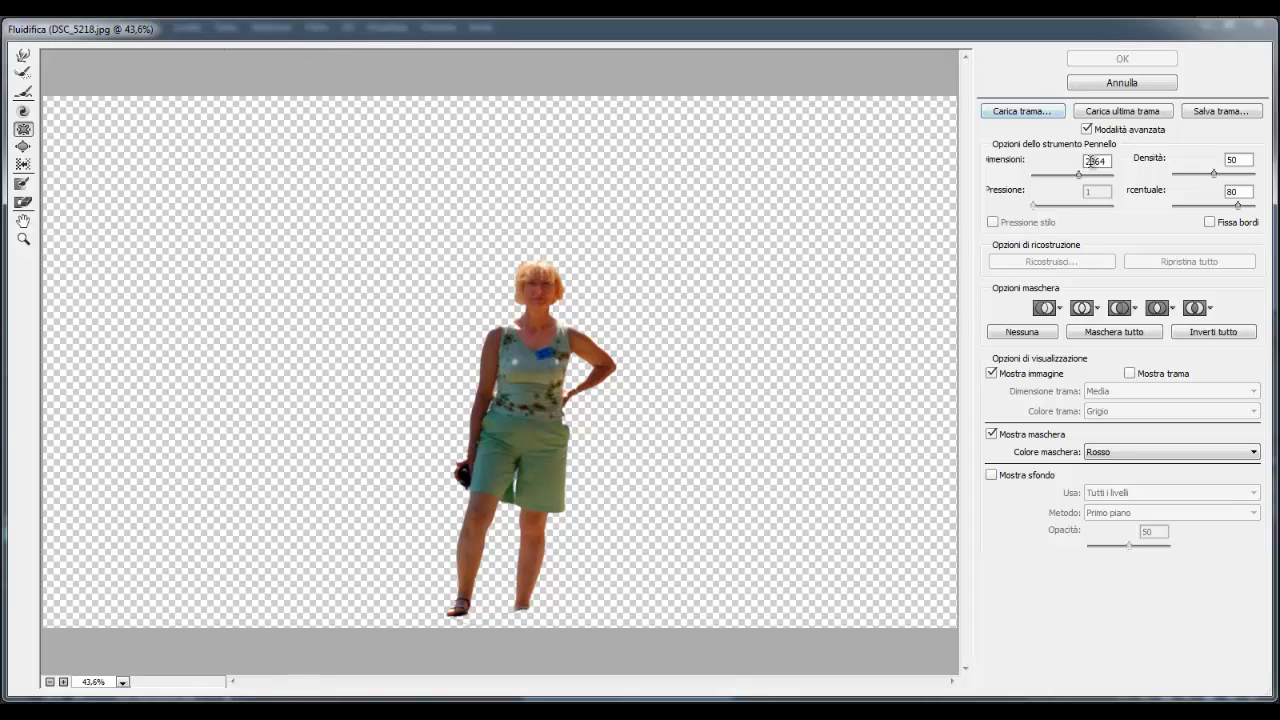
pyautogui.moveTo(1079, 175); pyautogui.dragTo(1040, 175)
pyautogui.click(568, 436)
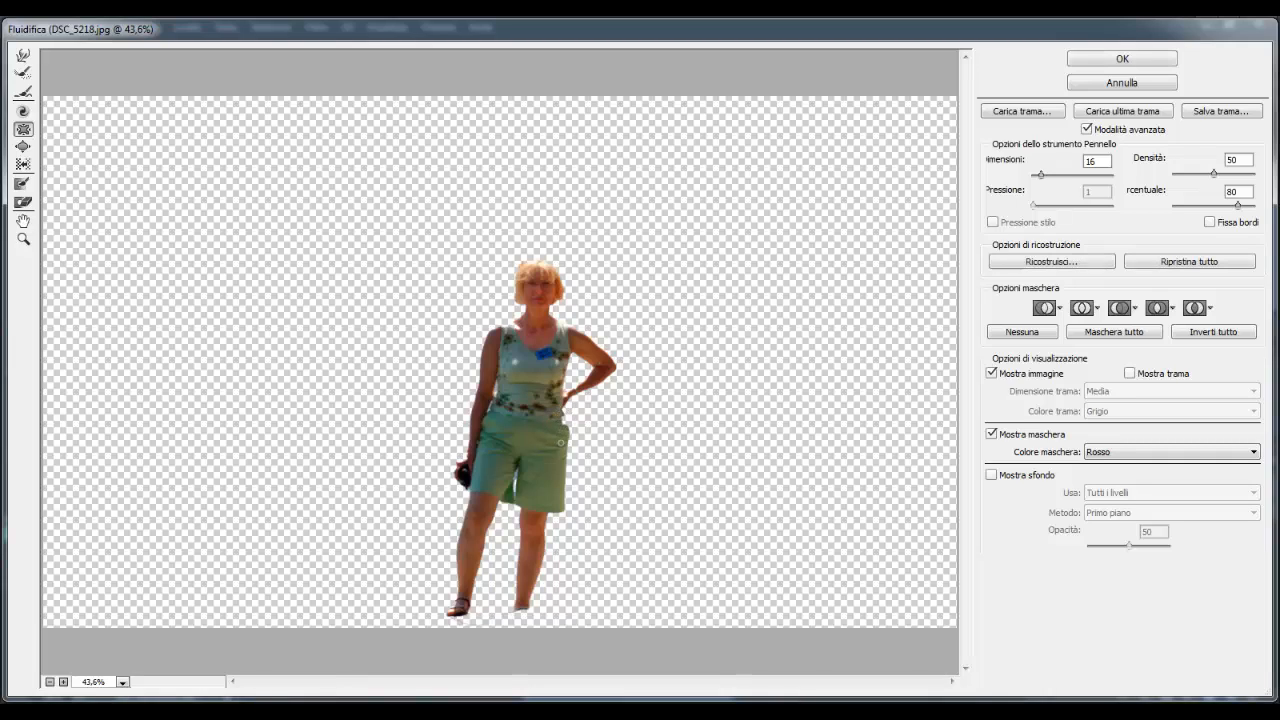
pyautogui.click(23, 56)
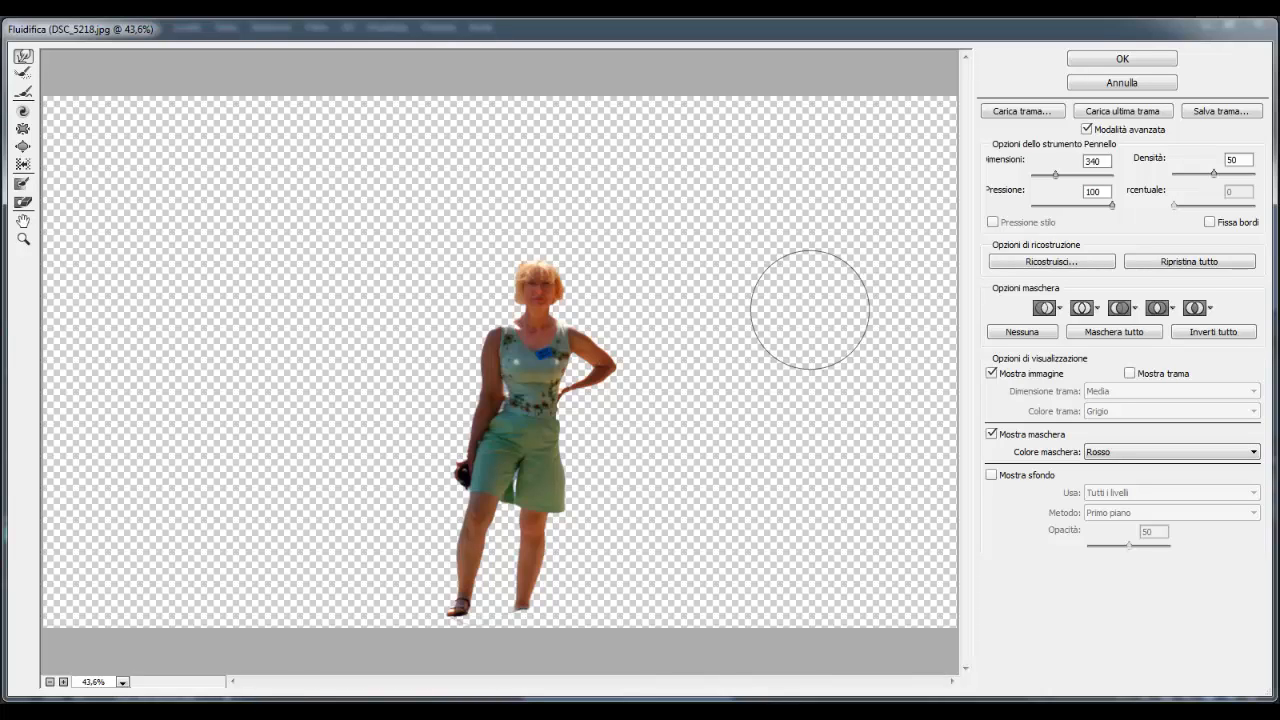
pyautogui.click(1140, 59)
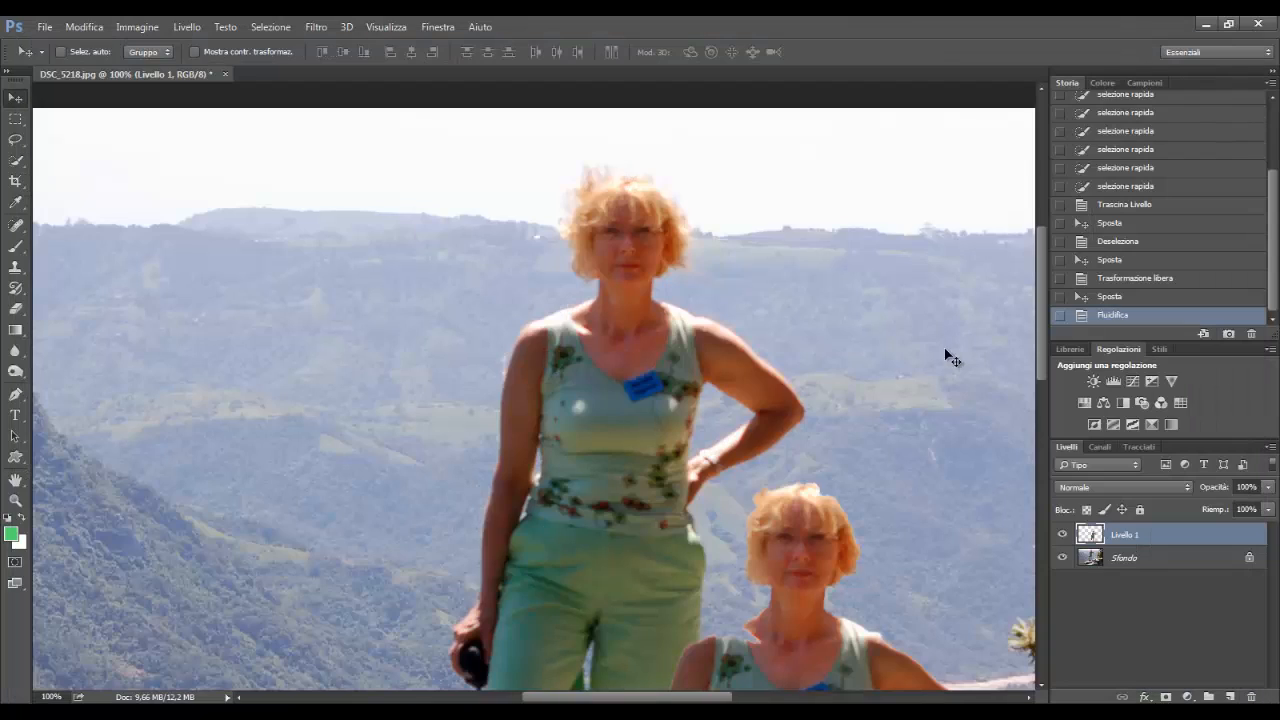
# Examine the reshaped copy against the original woman from head to feet at 100% magnification.
pyautogui.scroll(-5, 930, 362)
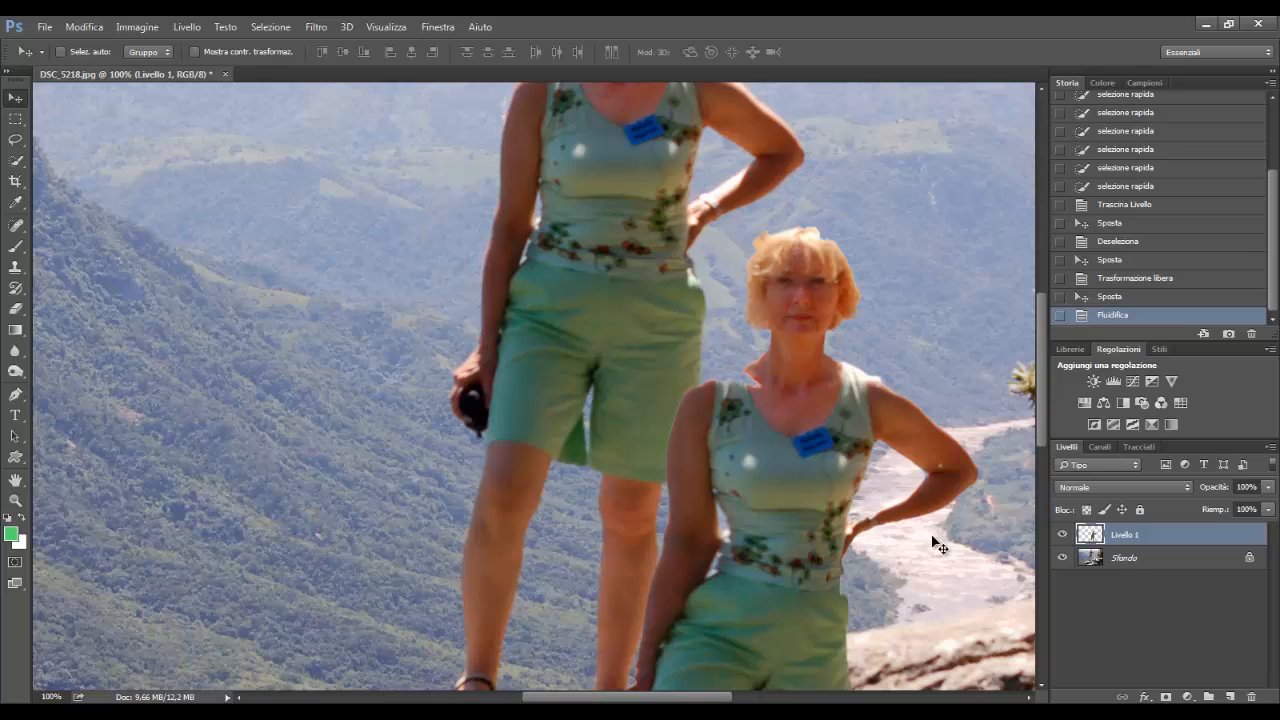
pyautogui.scroll(-8, 940, 450)
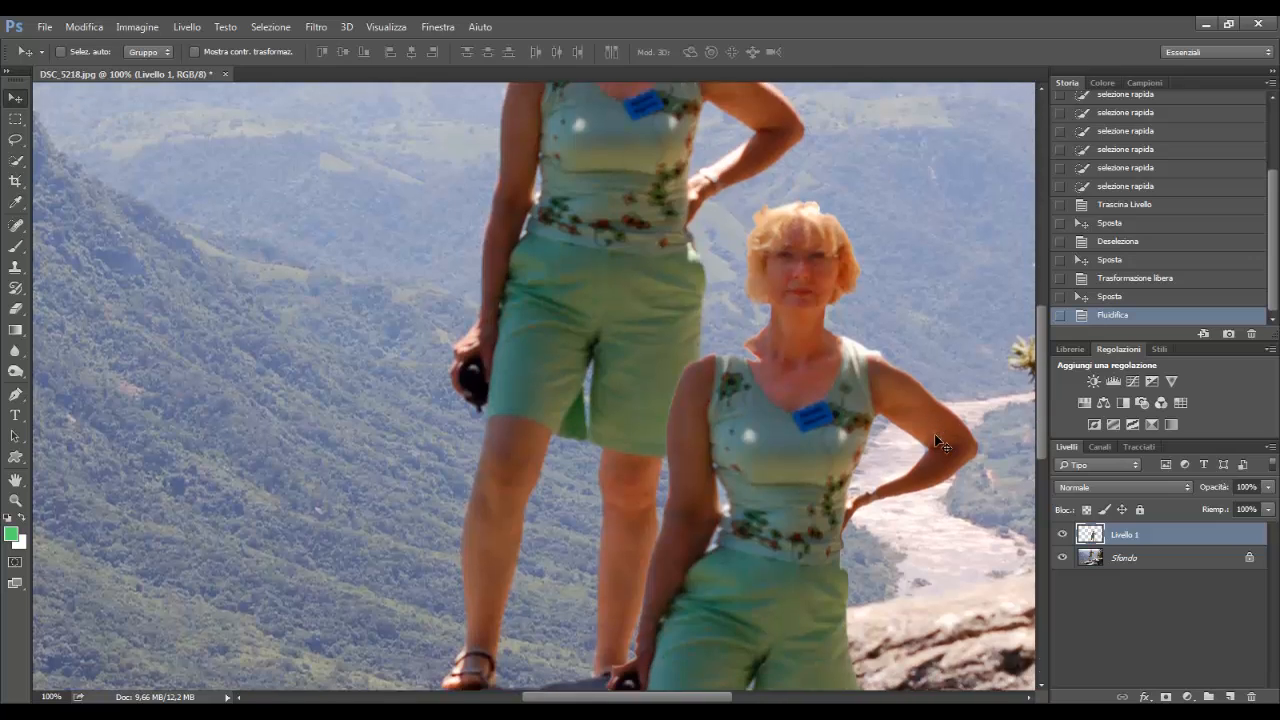
pyautogui.scroll(-4, 944, 448)
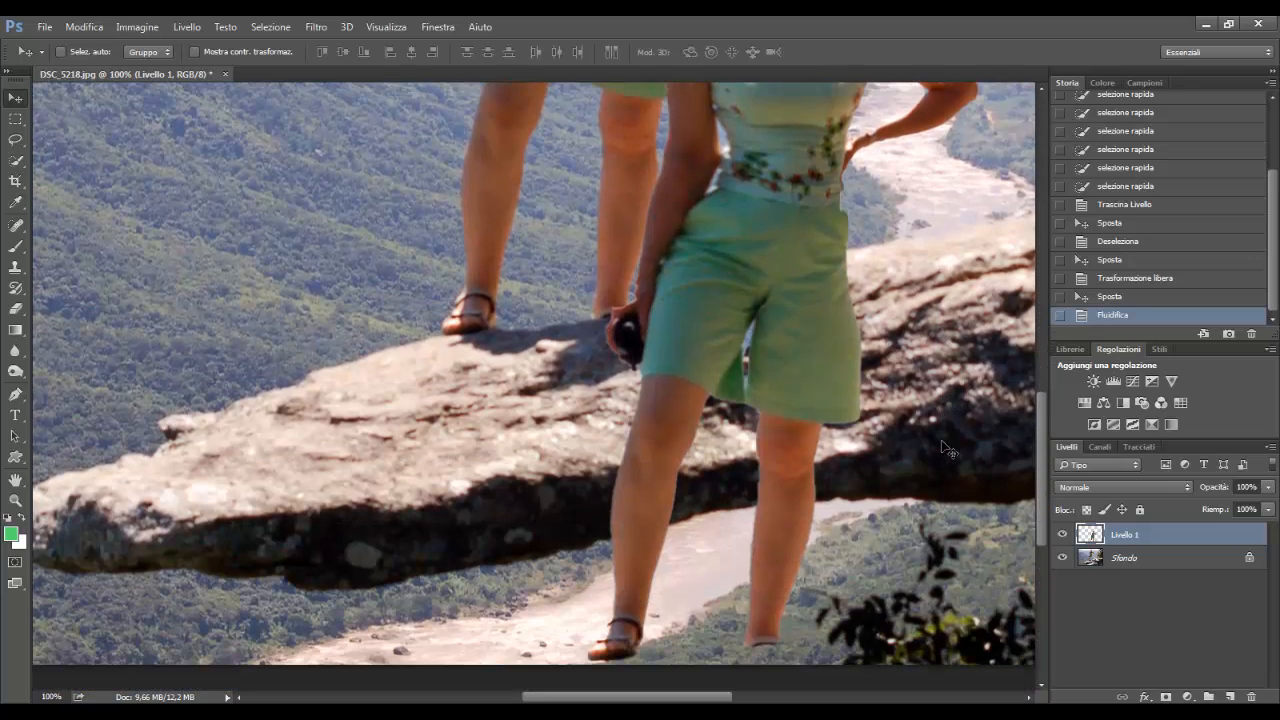
pyautogui.scroll(3, 944, 448)
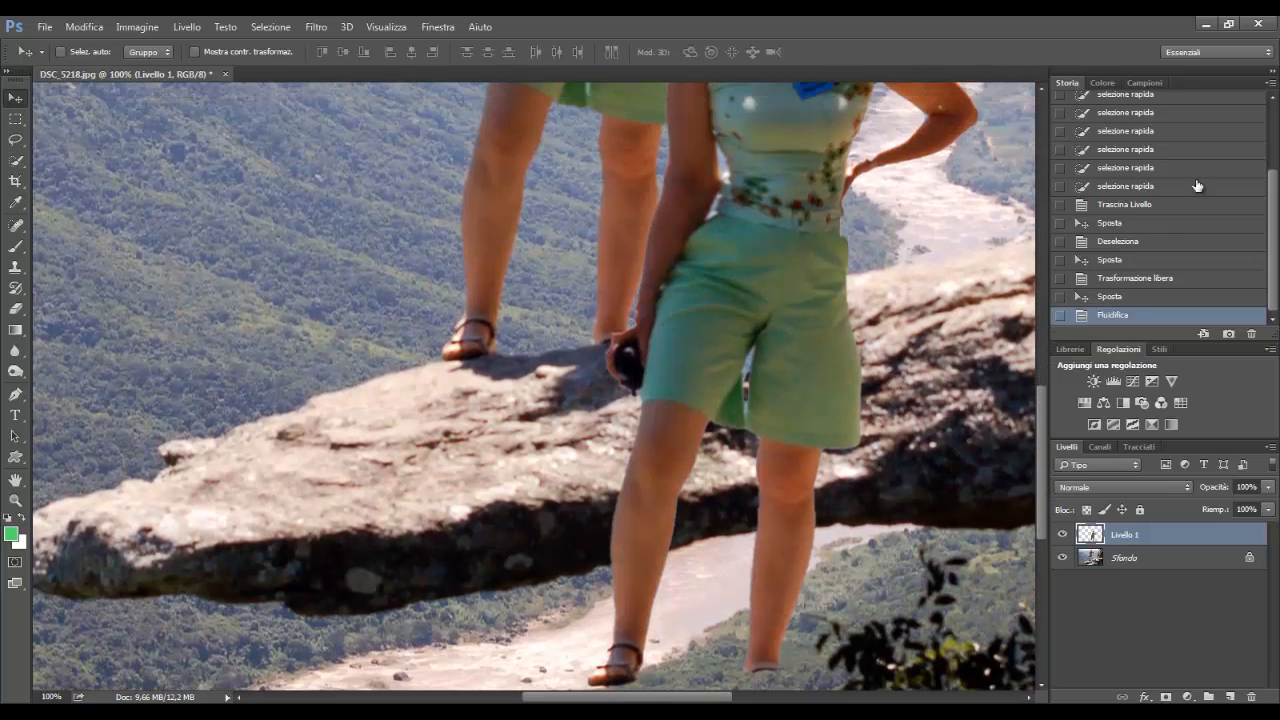
# Clear the desktop by minimizing Photoshop and closing the SD Disk AutoPlay window and the Immagini folder window.
pyautogui.click(1228, 23)
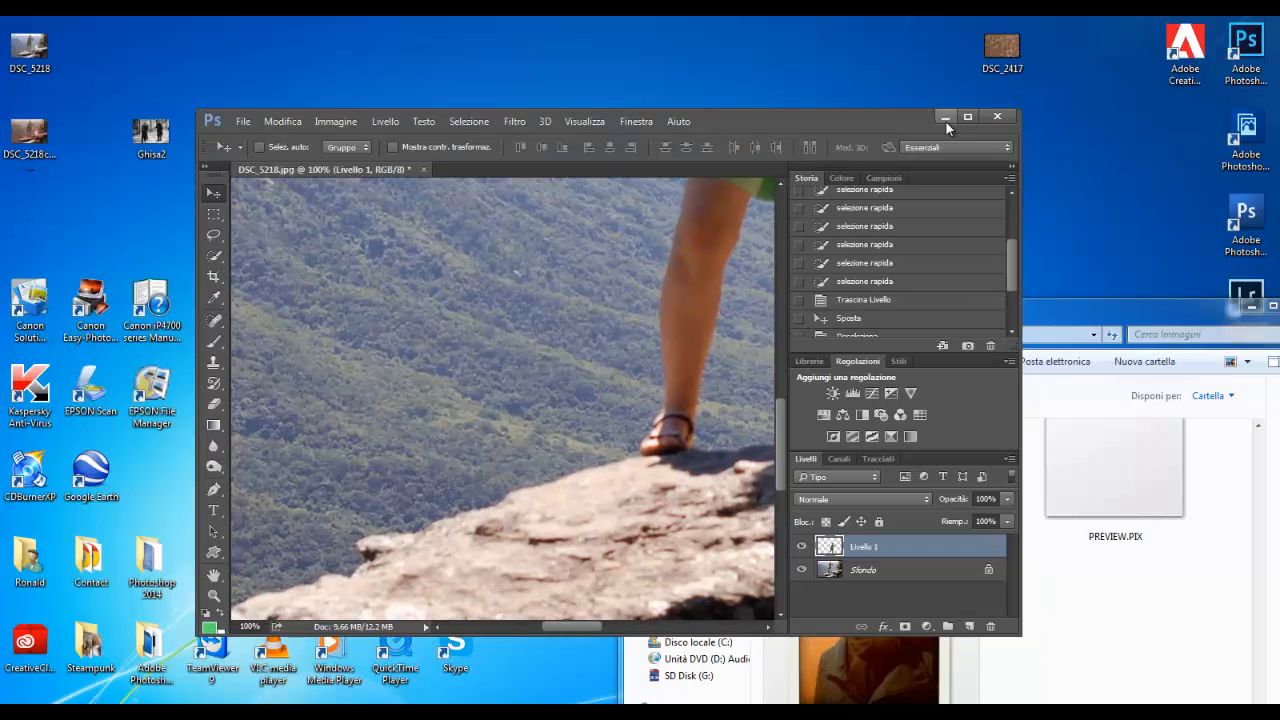
pyautogui.click(945, 120)
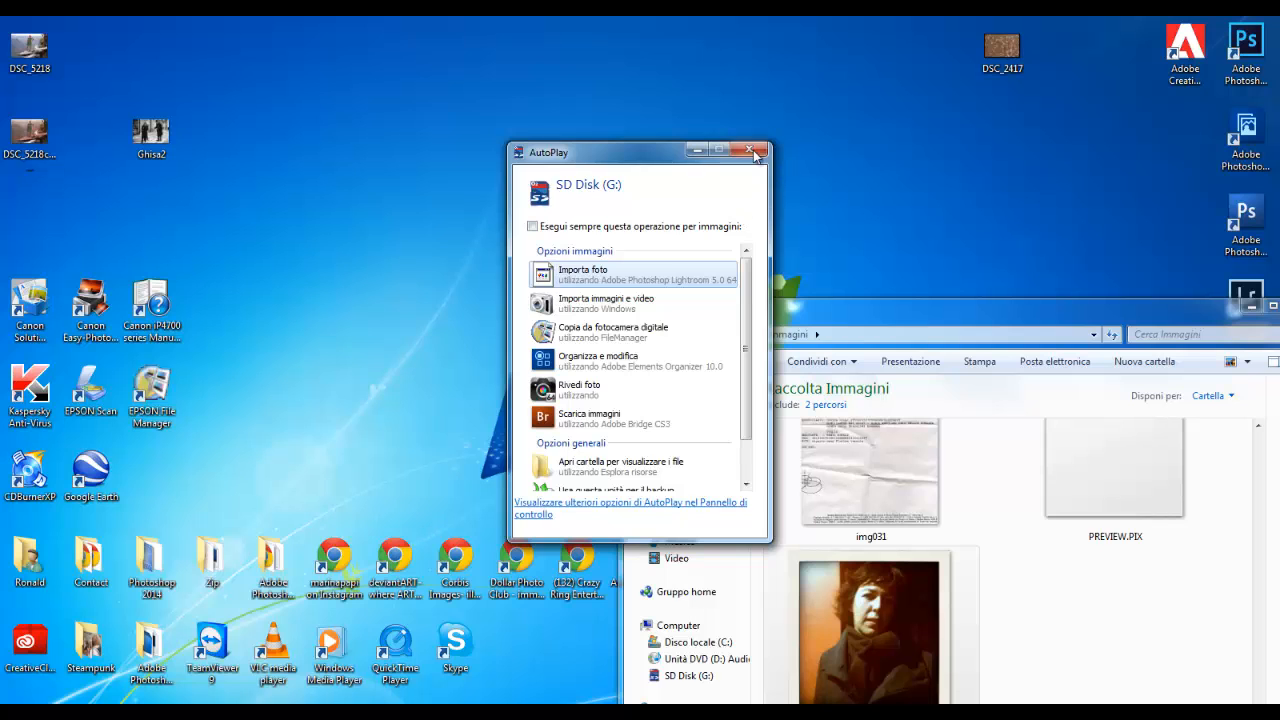
pyautogui.click(753, 151)
pyautogui.moveTo(974, 311); pyautogui.dragTo(562, 92)
pyautogui.click(909, 88)
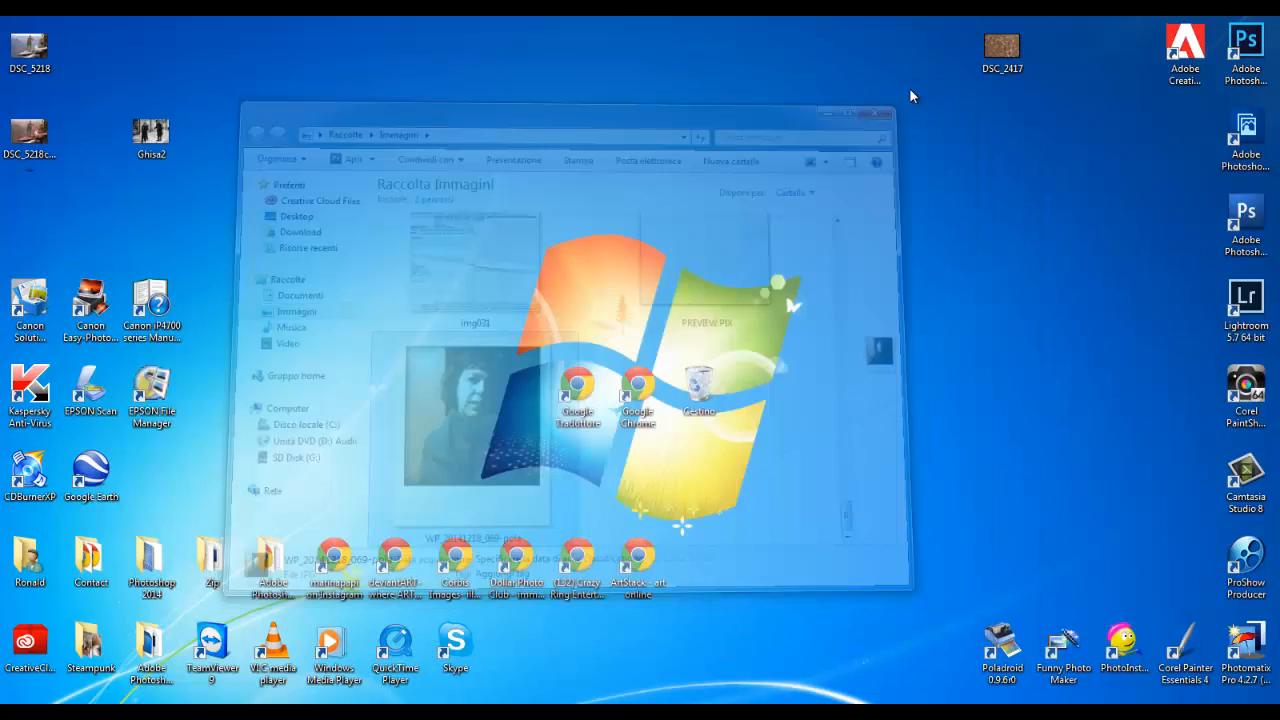